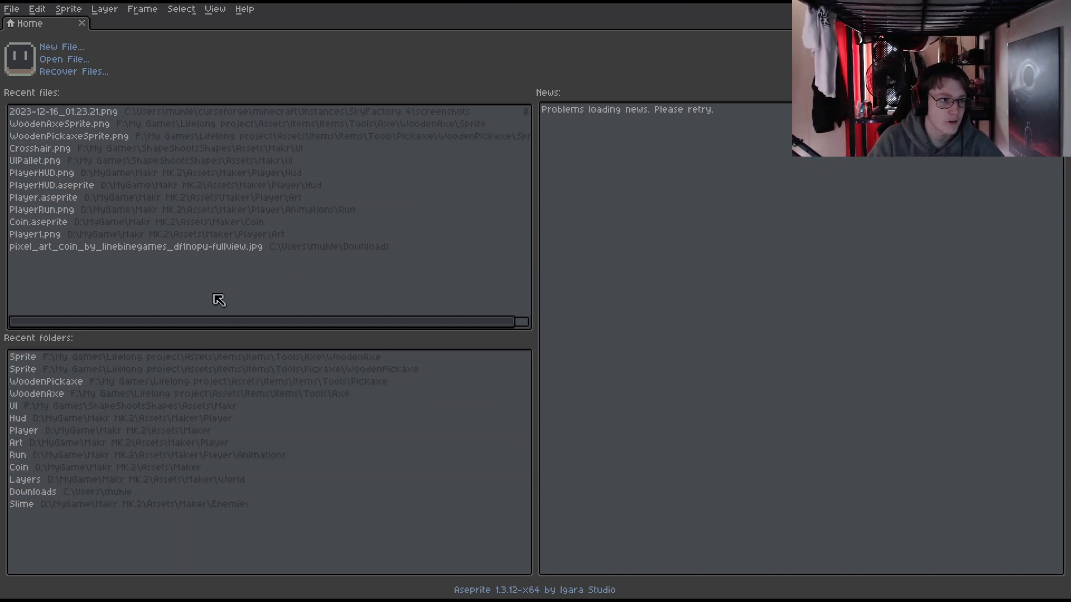
- Switch the theme mode to Light in the general preferences, return it to Dark and close the preferences
click(36, 9)
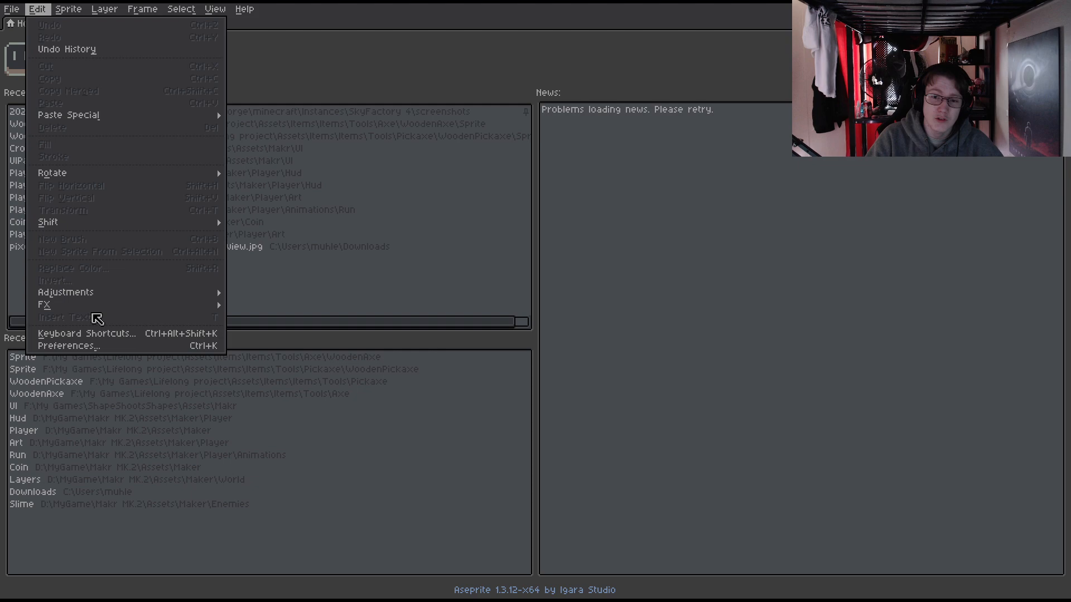
click(112, 352)
click(610, 180)
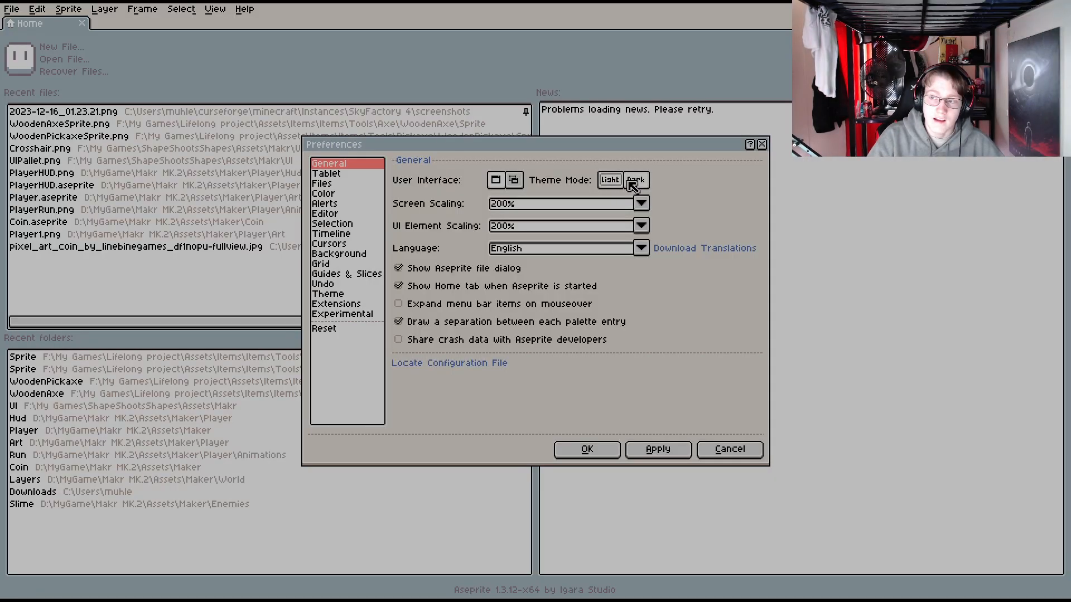
click(634, 181)
click(763, 146)
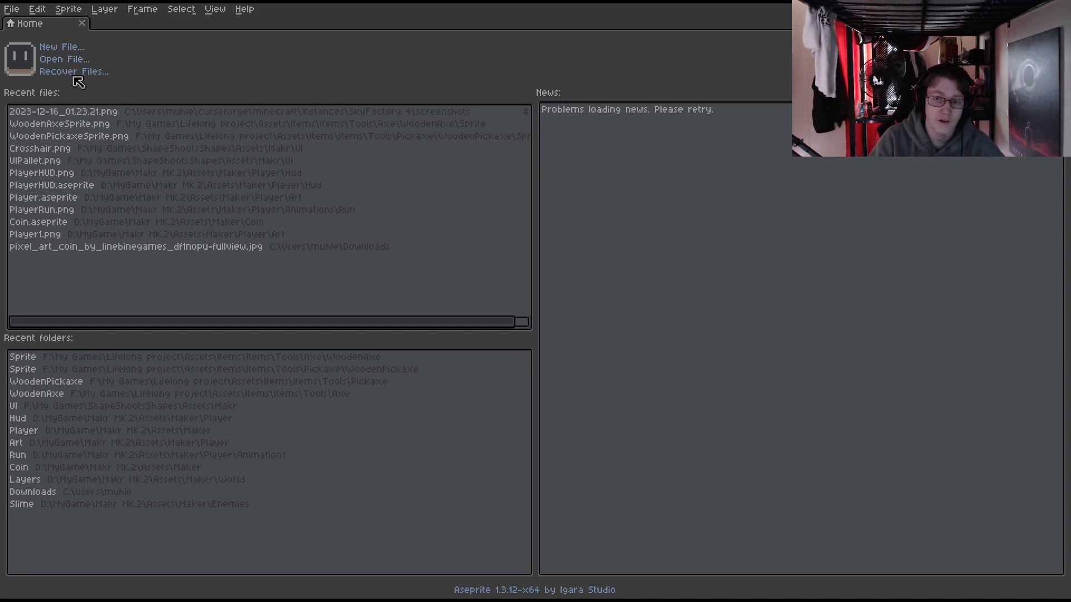
- Start a new sprite and set its width and height to 16 px each
click(76, 47)
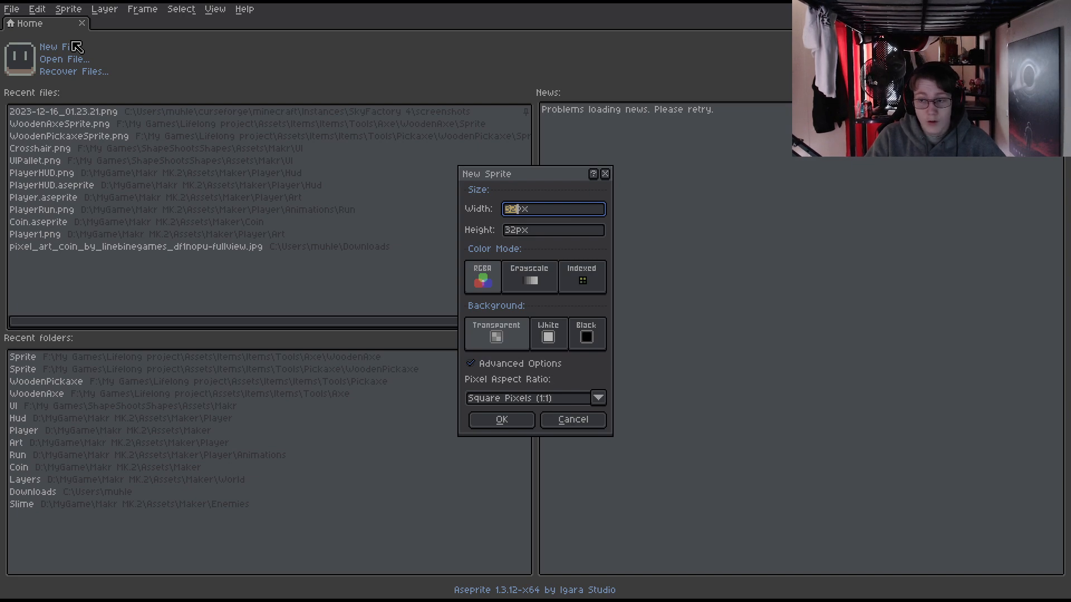
drag(532, 178, 435, 170)
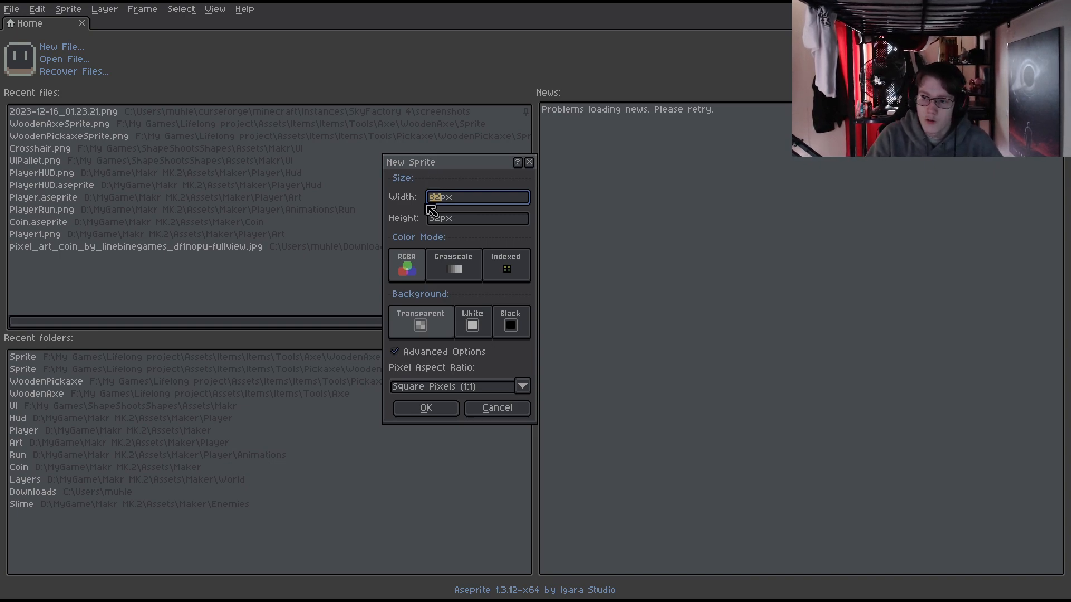
drag(415, 156, 415, 148)
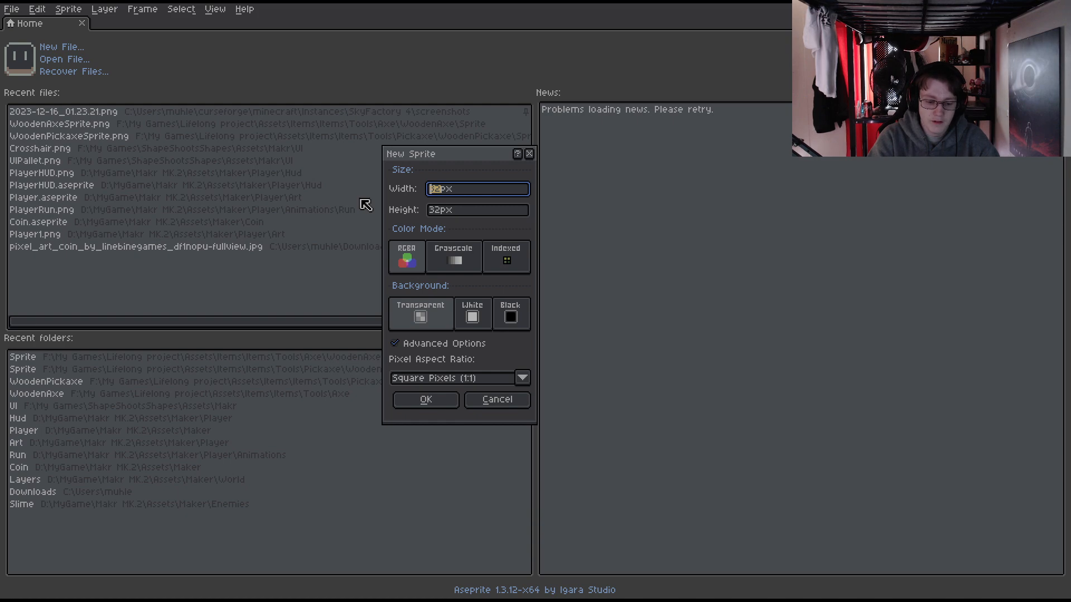
click(445, 212)
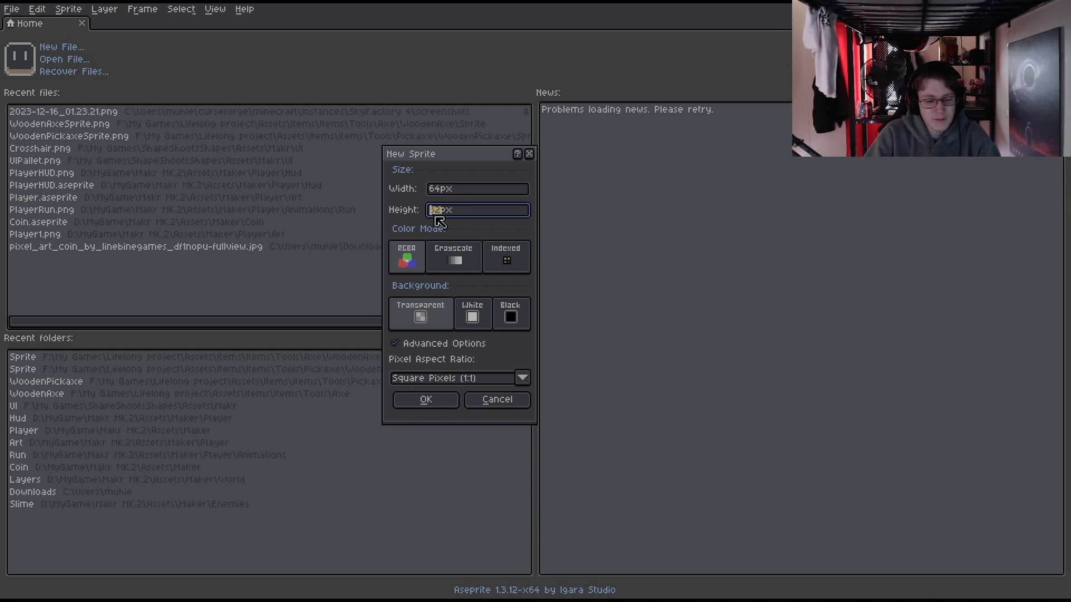
drag(435, 188, 414, 192)
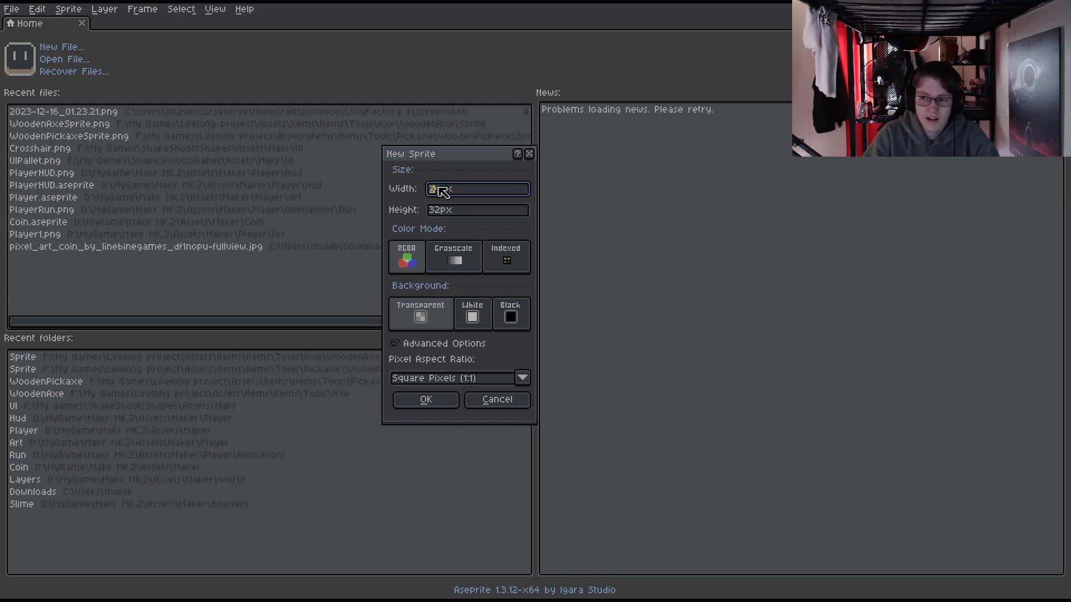
text(16)
click(441, 209)
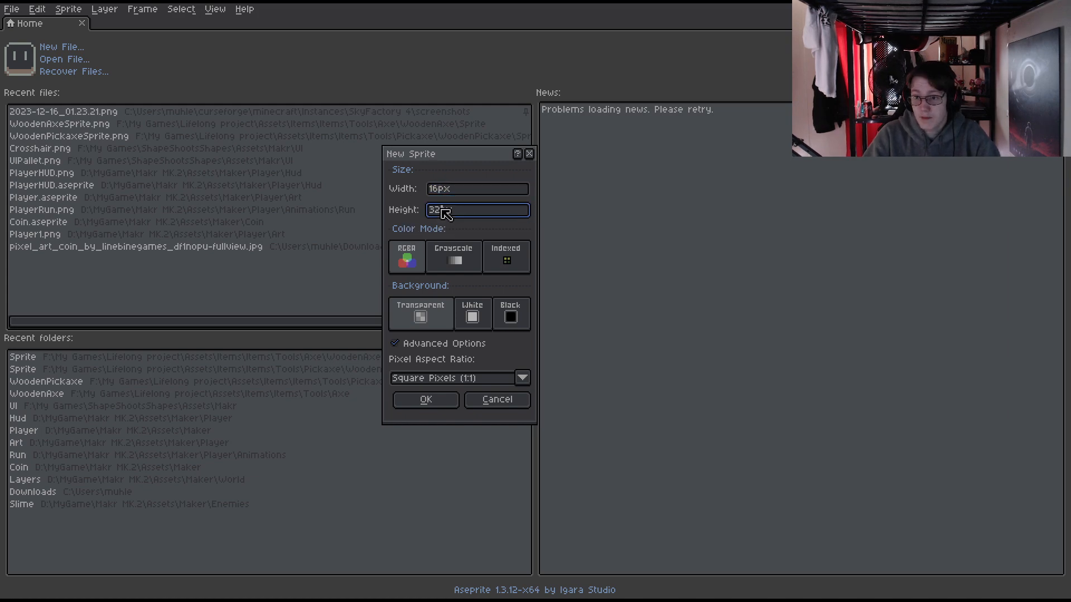
text(16)
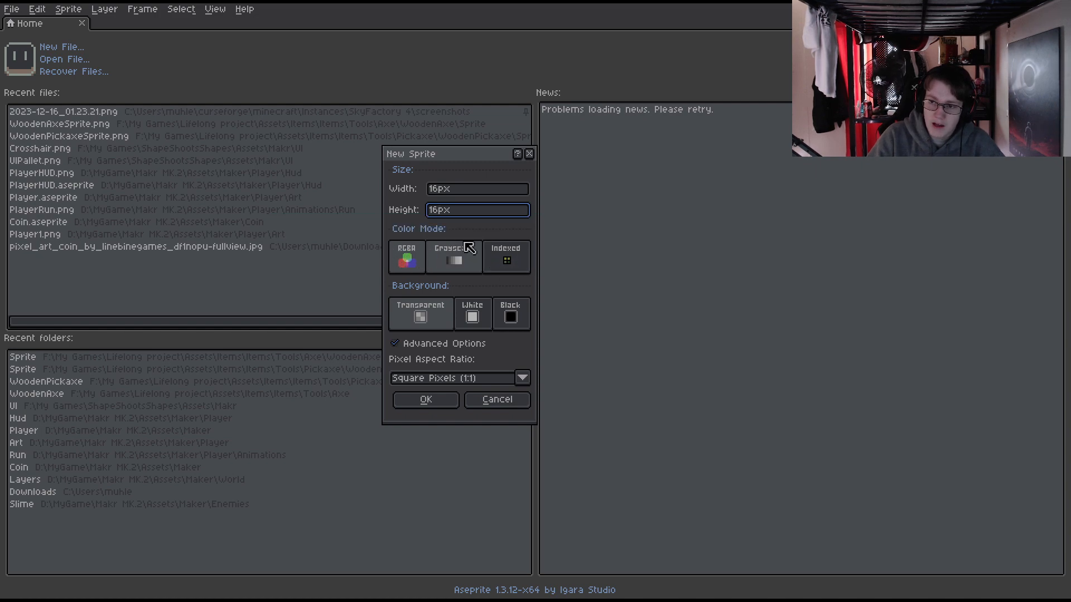
- Keep the pixel aspect ratio at Square Pixels (1:1) in the advanced options and create the sprite
click(440, 344)
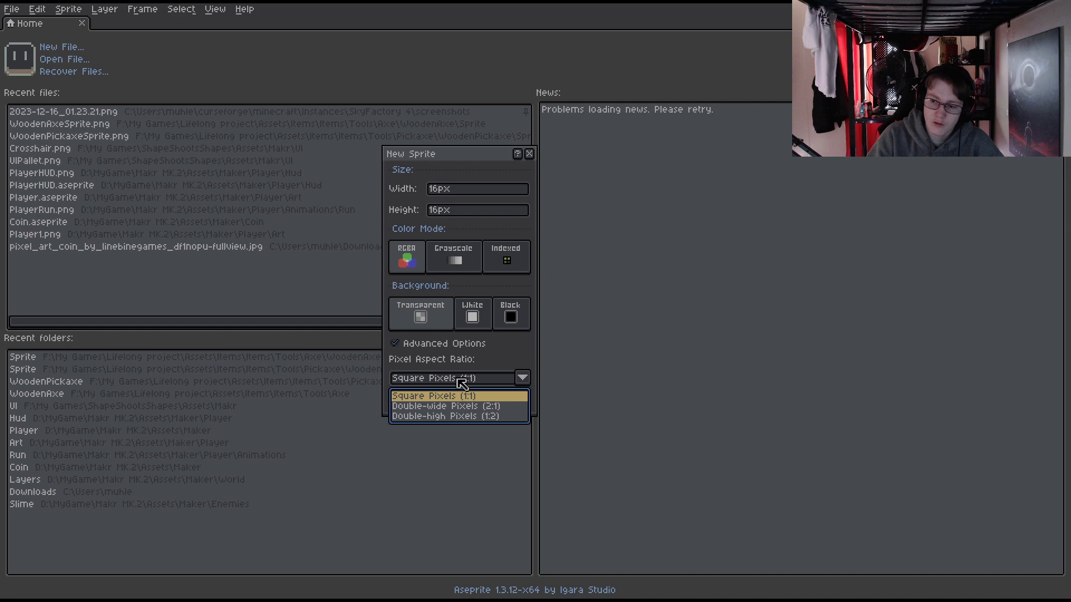
click(454, 397)
click(451, 343)
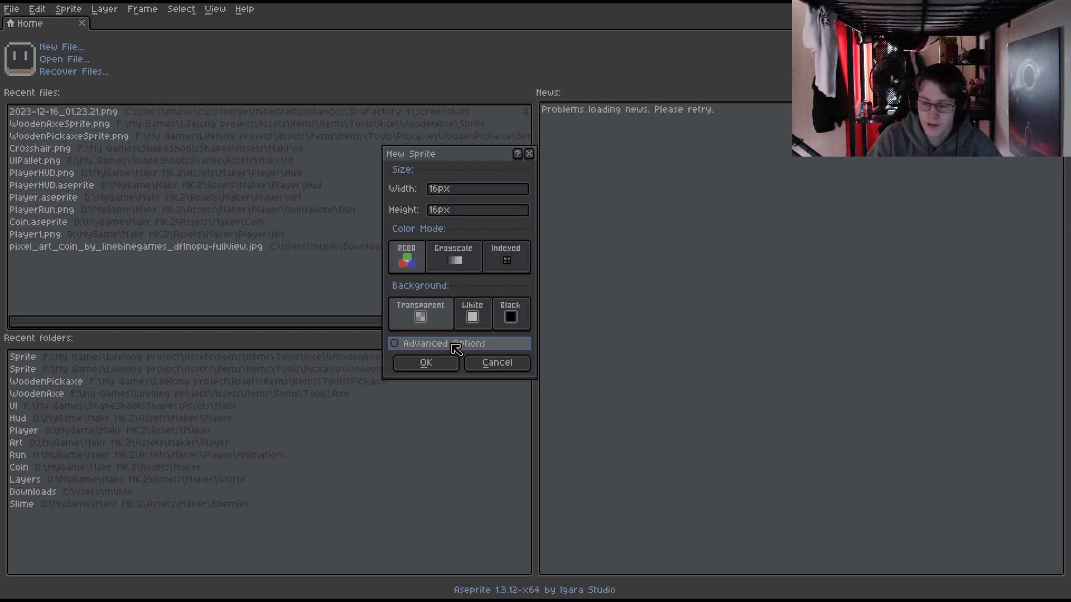
click(438, 345)
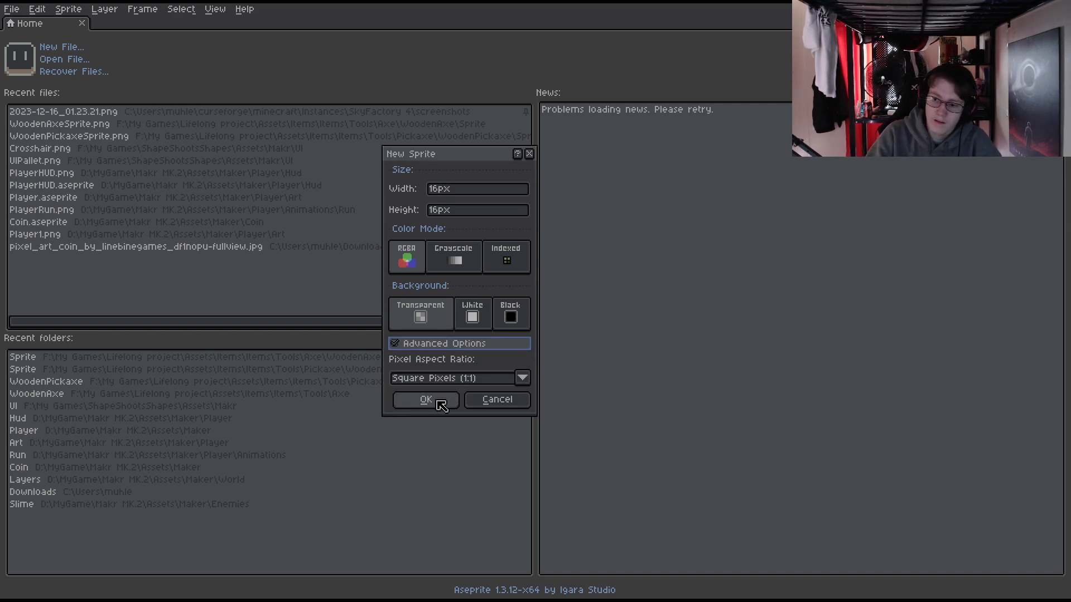
click(441, 403)
- Move the Preview window off the canvas, and close it together with the Home tab
drag(641, 65, 742, 251)
scroll(577, 276, up, 8)
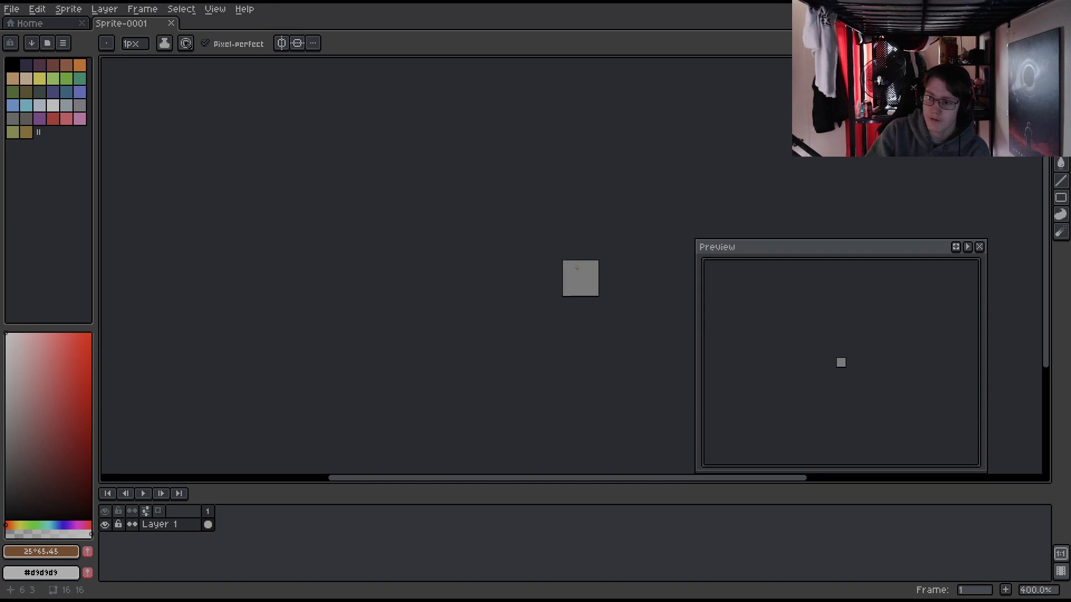
scroll(543, 222, up, 1)
drag(577, 276, 499, 208)
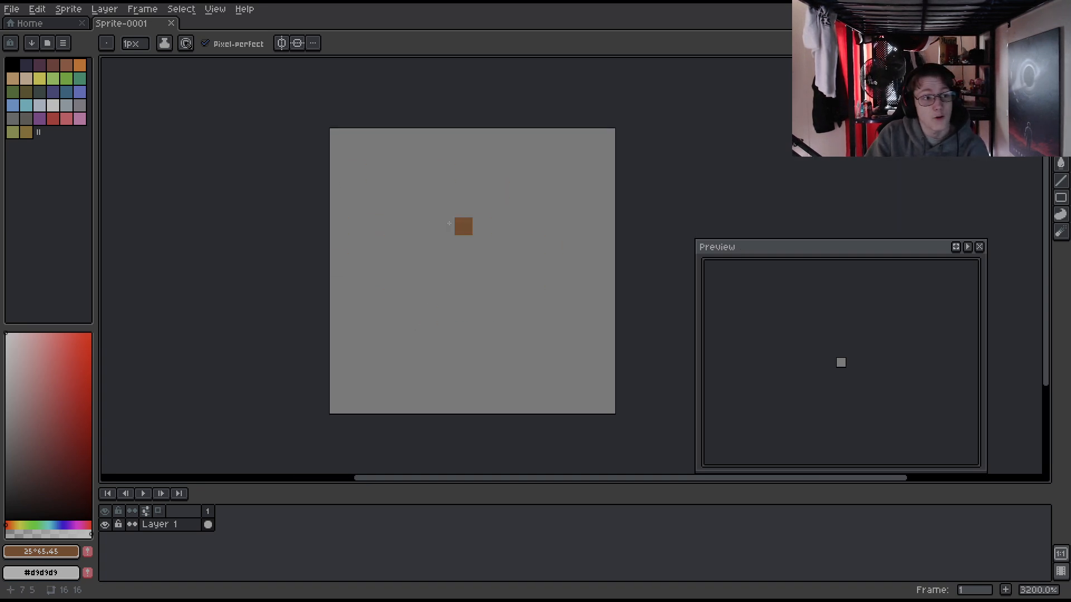
drag(440, 252, 466, 245)
drag(771, 257, 460, 181)
scroll(514, 273, up, 7)
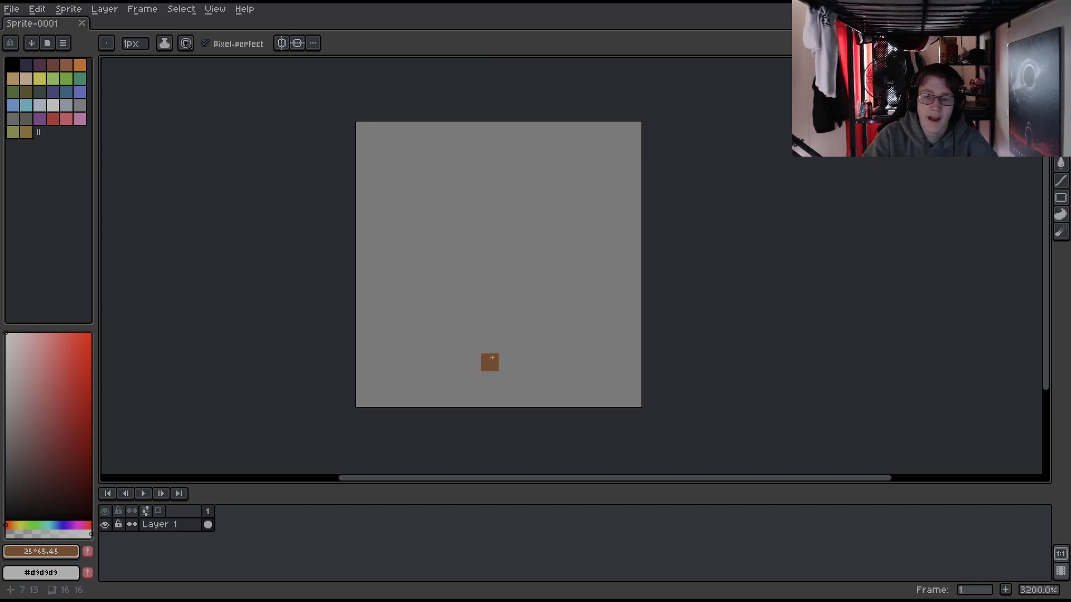
- Show the Preview window again, place it beside the canvas and fit the whole sprite inside it
click(215, 9)
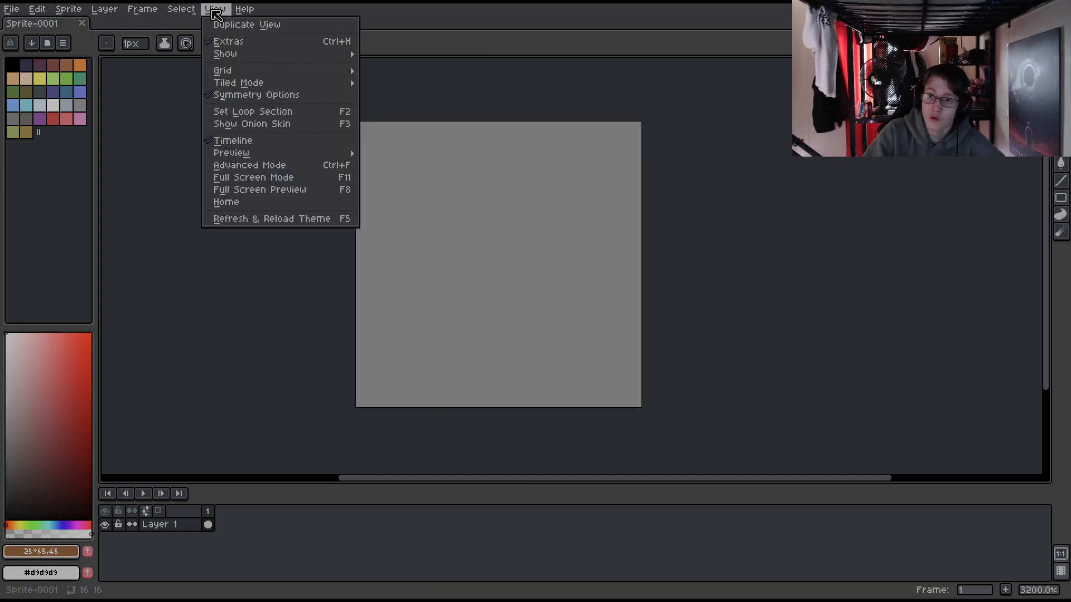
mouse_move(350, 153)
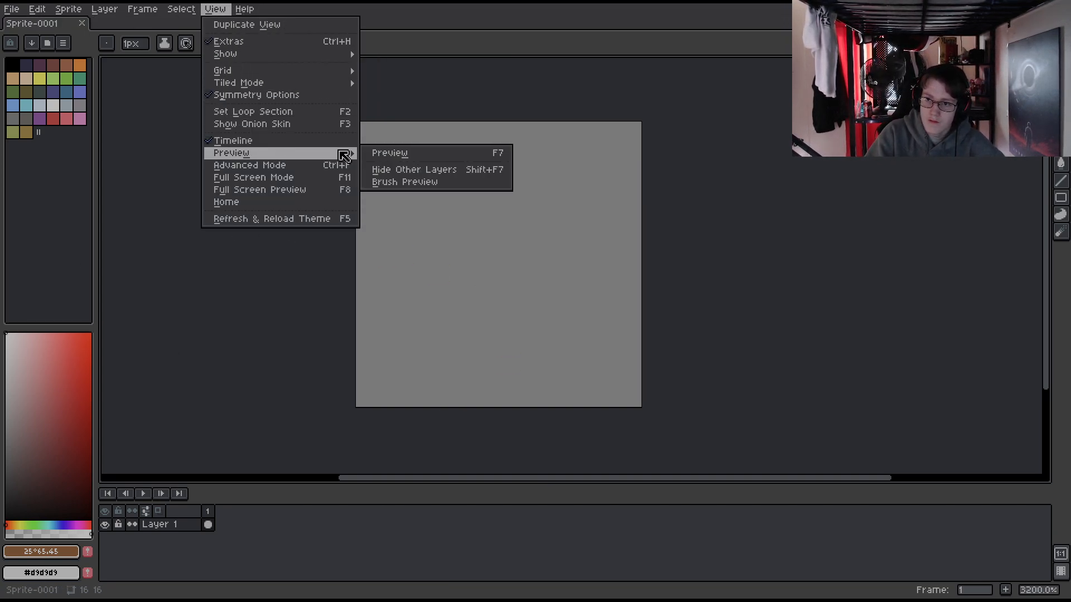
click(416, 155)
drag(470, 174, 791, 201)
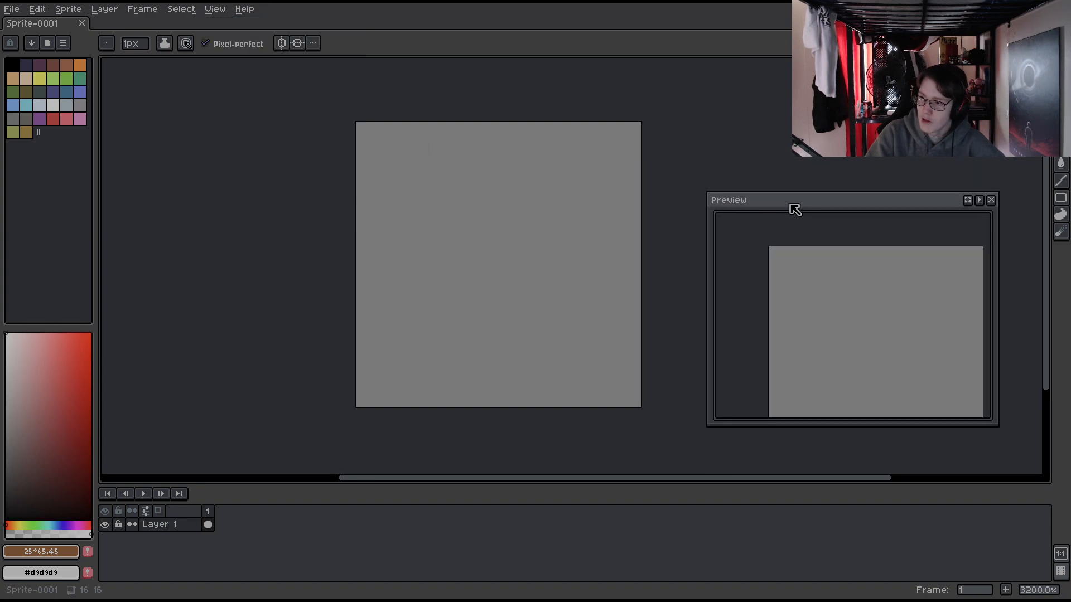
scroll(832, 296, down, 1)
mouse_move(831, 297)
mouse_down()
mouse_move(804, 280)
mouse_move(845, 293)
mouse_up()
scroll(827, 285, up, 1)
scroll(832, 289, down, 1)
scroll(490, 232, up, 2)
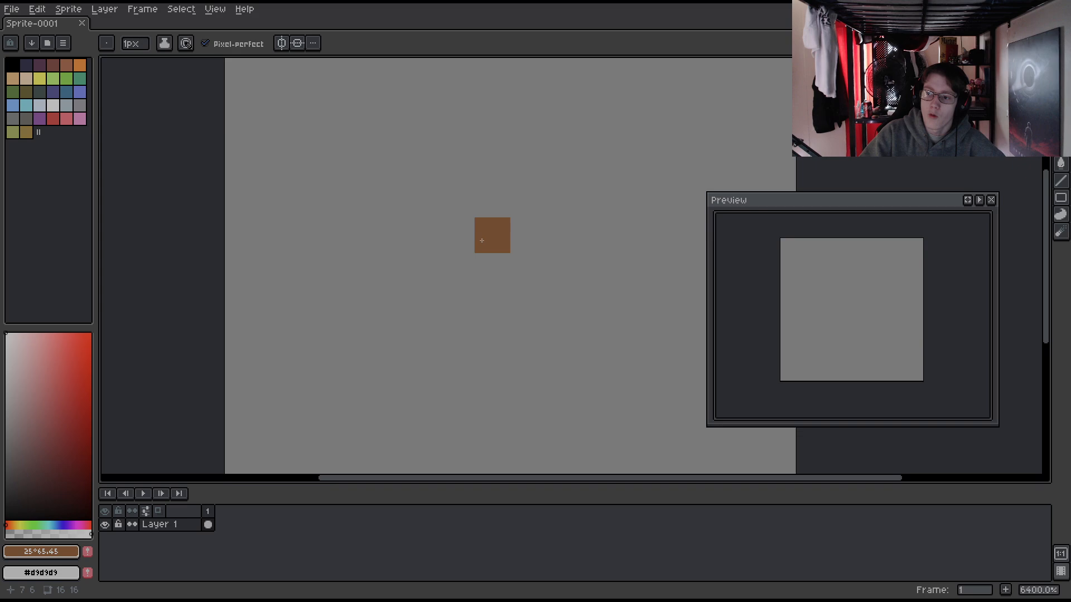
scroll(452, 275, down, 2)
scroll(441, 264, up, 1)
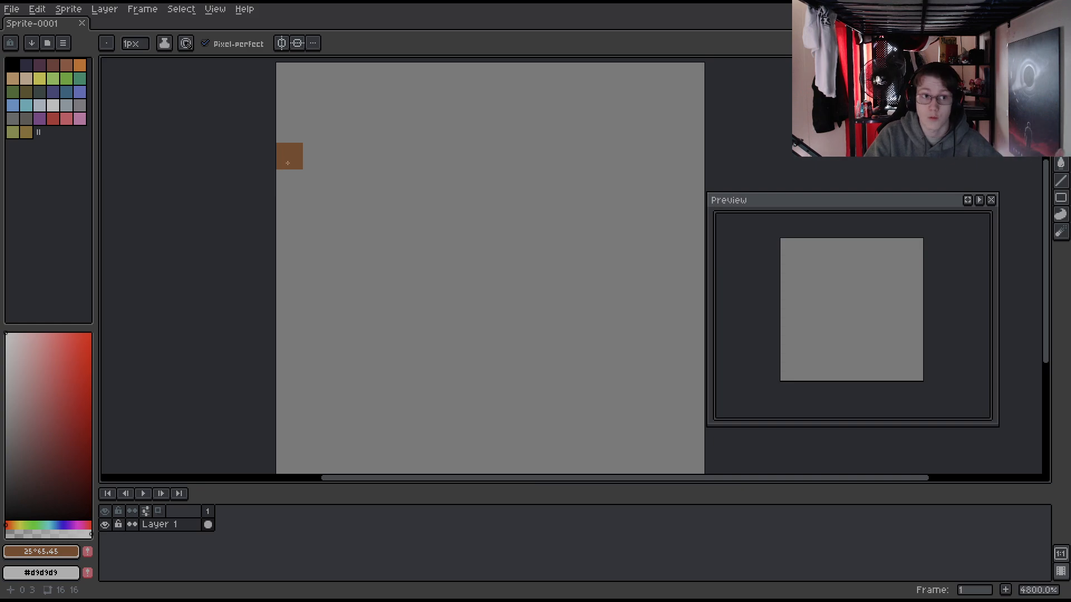
- Sketch a small filled brown test shape in the canvas's upper-left area and clear it from the layer
mouse_move(319, 165)
mouse_down()
mouse_move(313, 189)
mouse_move(353, 254)
mouse_move(363, 241)
mouse_up()
scroll(363, 239, up, 1)
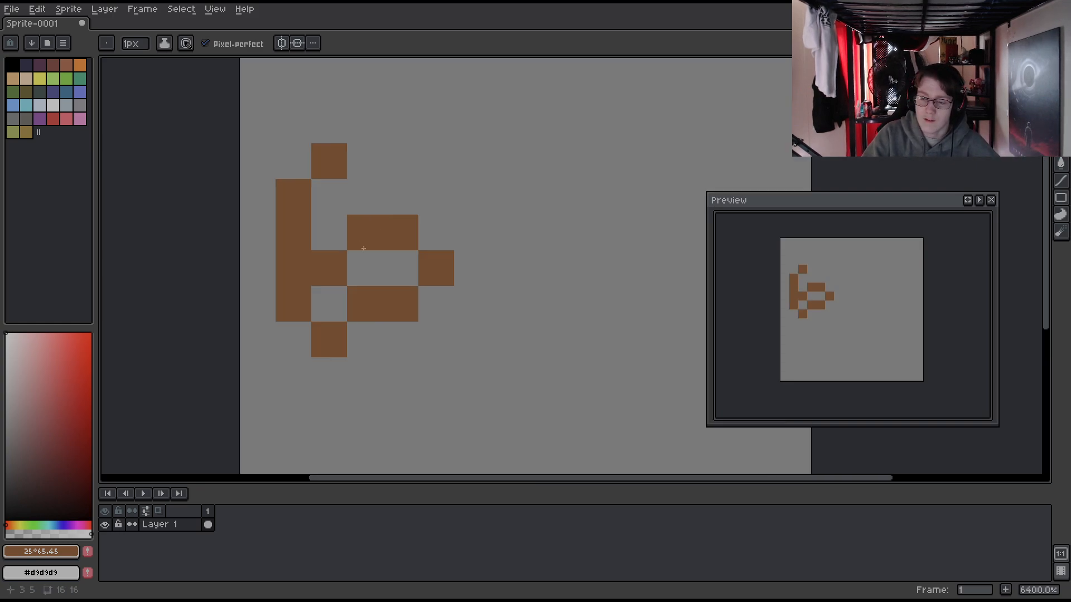
mouse_move(330, 206)
mouse_down()
mouse_move(335, 326)
mouse_move(427, 281)
mouse_up()
click(364, 198)
click(365, 268)
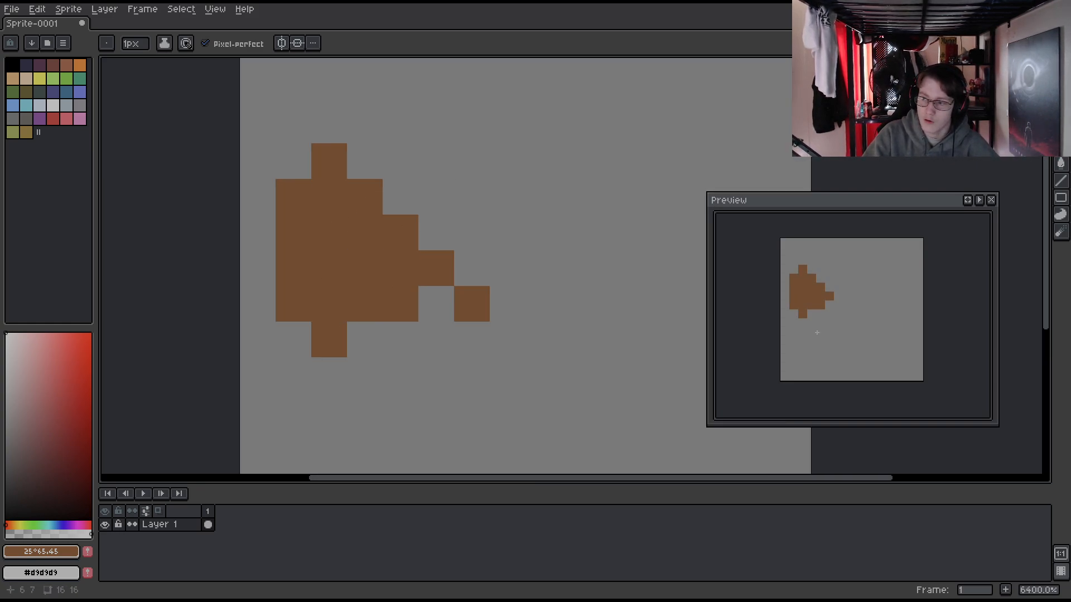
scroll(405, 248, down, 1)
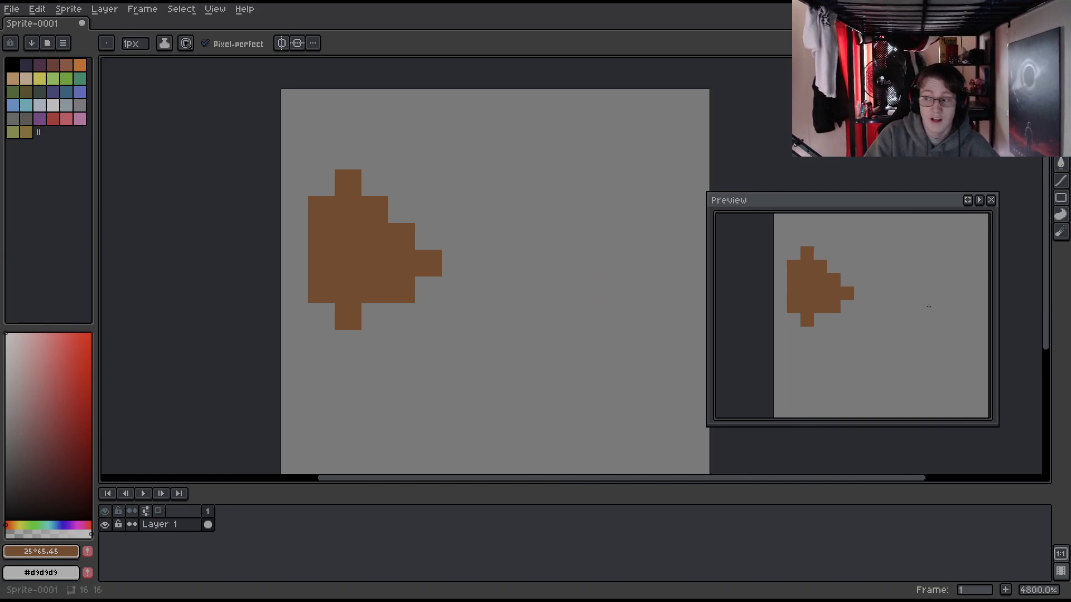
key(Delete)
- Move the Preview window higher beside the canvas and make the timeline area slightly taller
drag(761, 207, 777, 119)
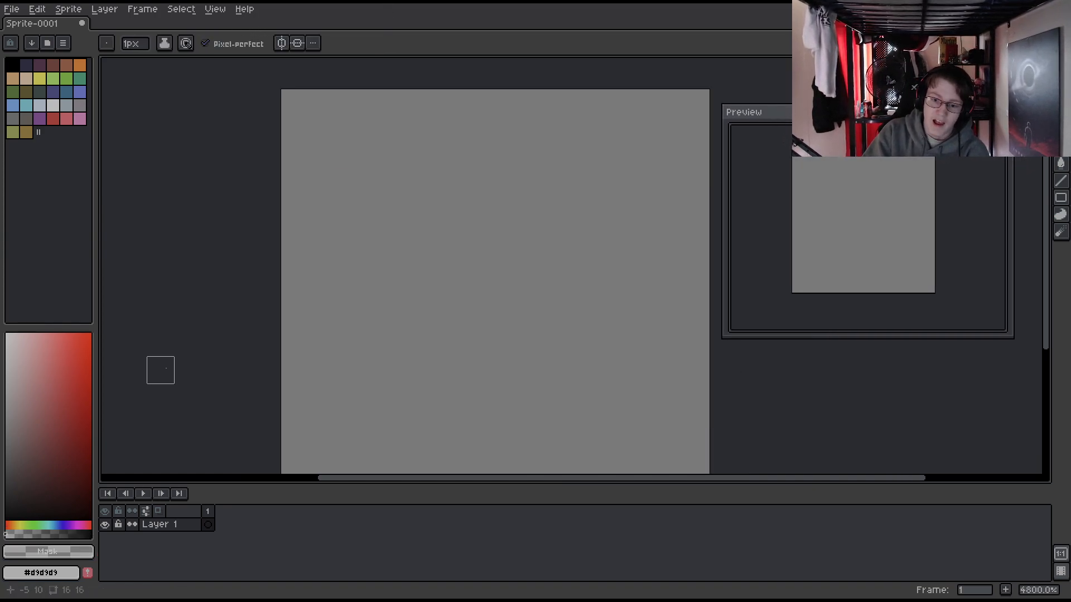
drag(184, 483, 184, 461)
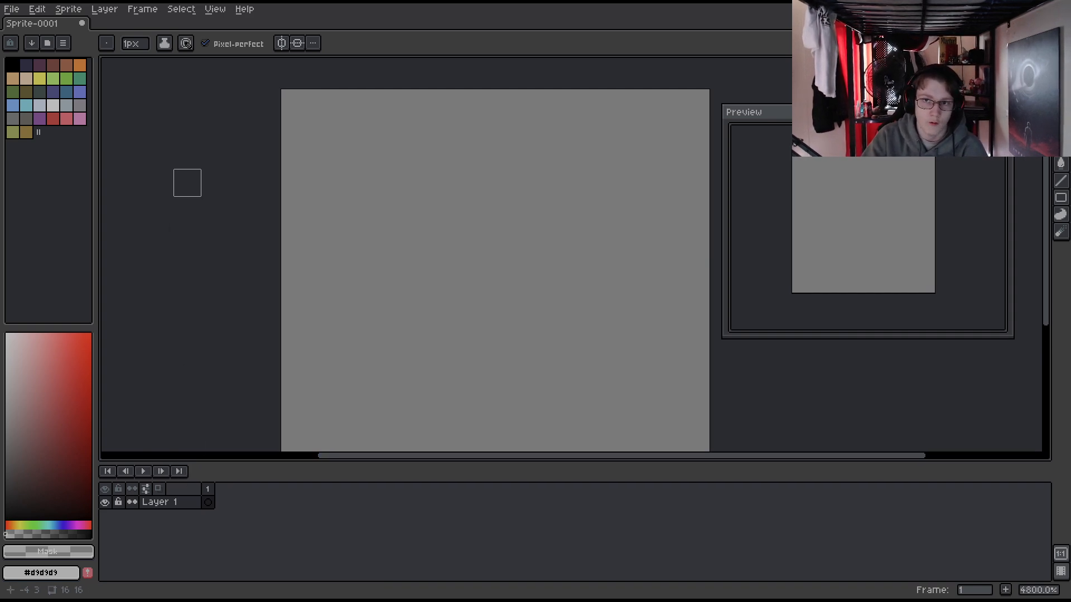
- Sort the palette by red, and delete all of its colors except black
click(31, 45)
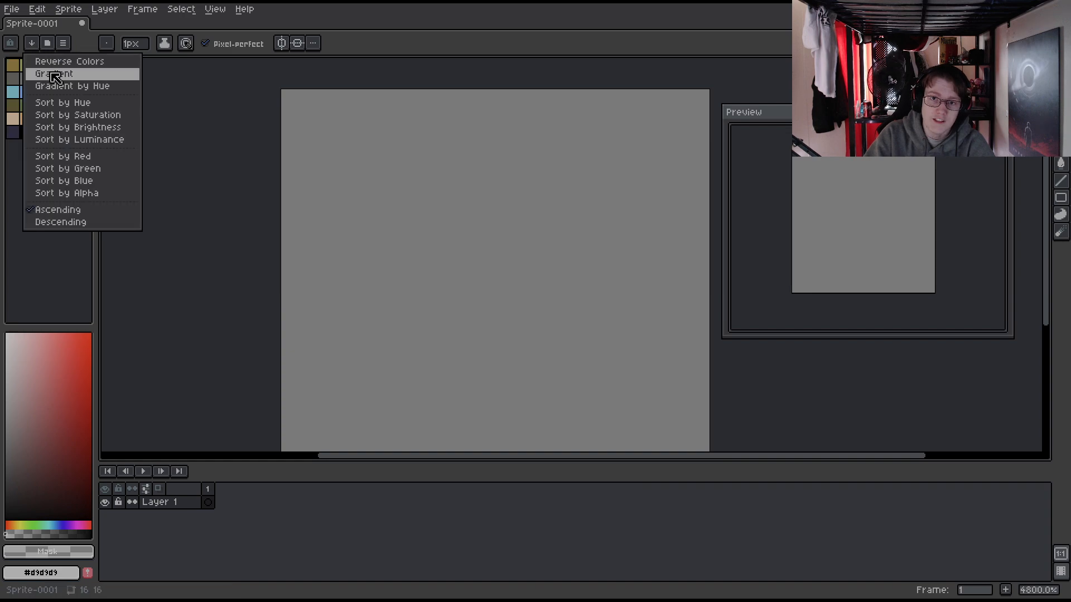
click(67, 156)
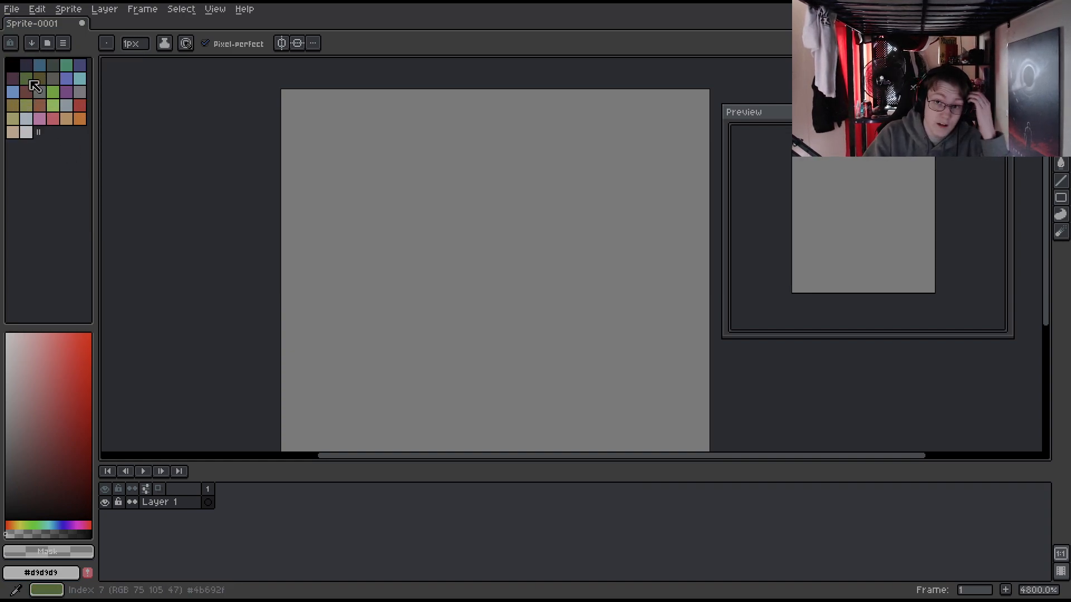
click(26, 133)
right_click(26, 133)
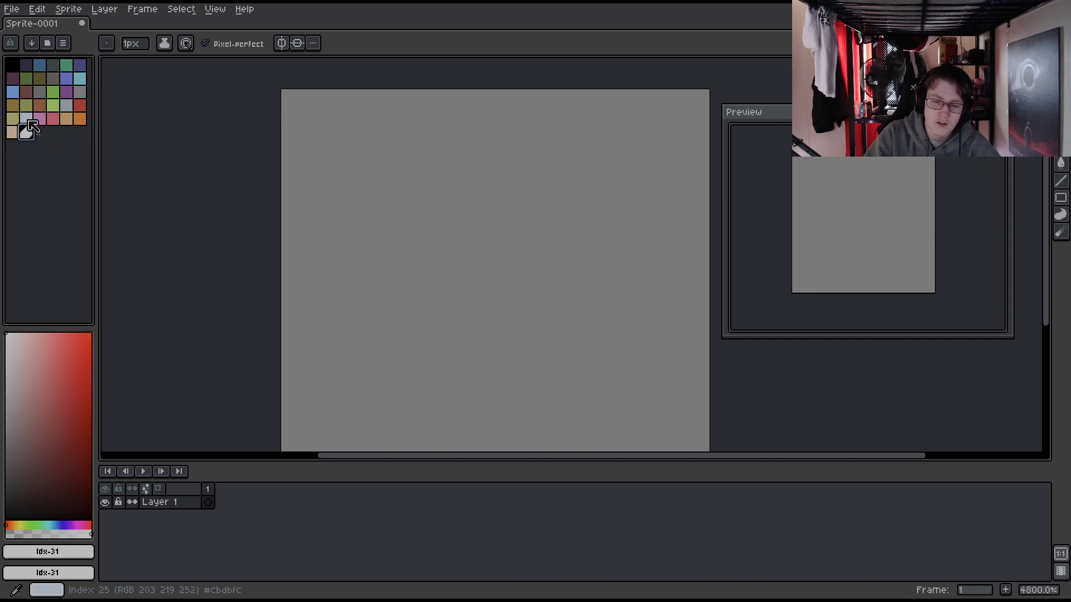
key(Delete)
click(37, 85)
key(Delete)
click(33, 77)
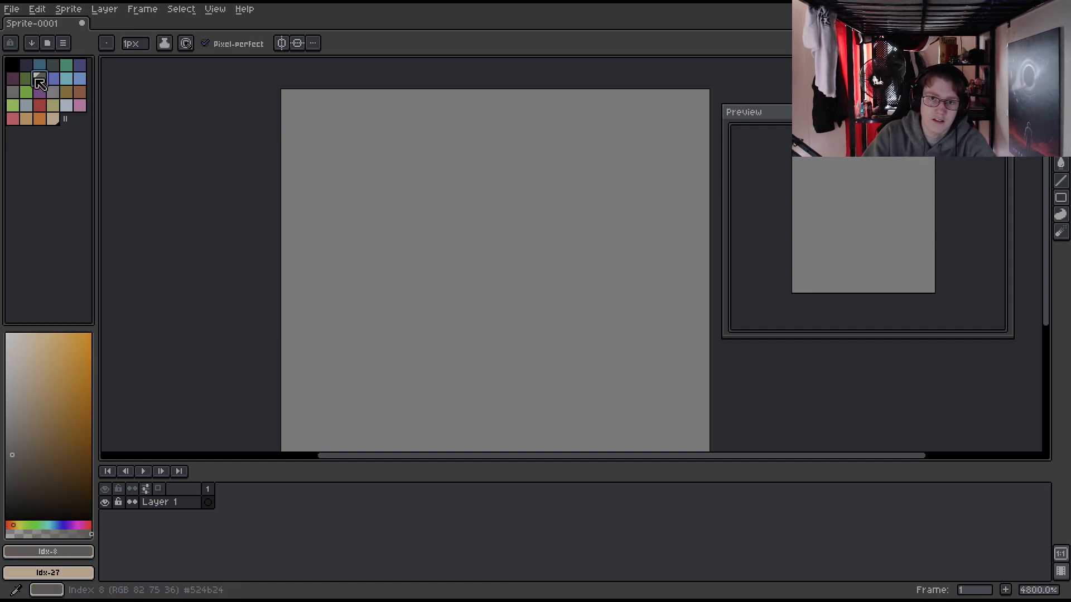
key(Delete)
click(32, 78)
key(Delete)
click(32, 80)
key(Delete)
click(32, 78)
key(Delete)
key(Delete)
click(33, 78)
key(Delete)
key(Delete)
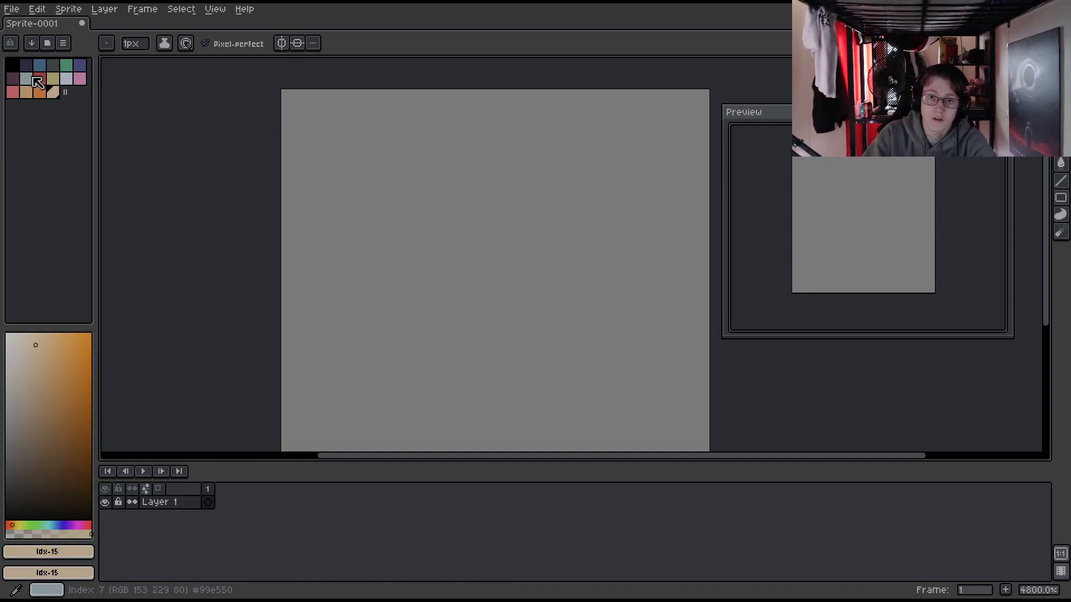
click(32, 78)
key(Delete)
key(Delete)
key(Delete)
key(Delete)
key(Delete)
click(32, 77)
key(Delete)
key(Delete)
key(Delete)
click(32, 77)
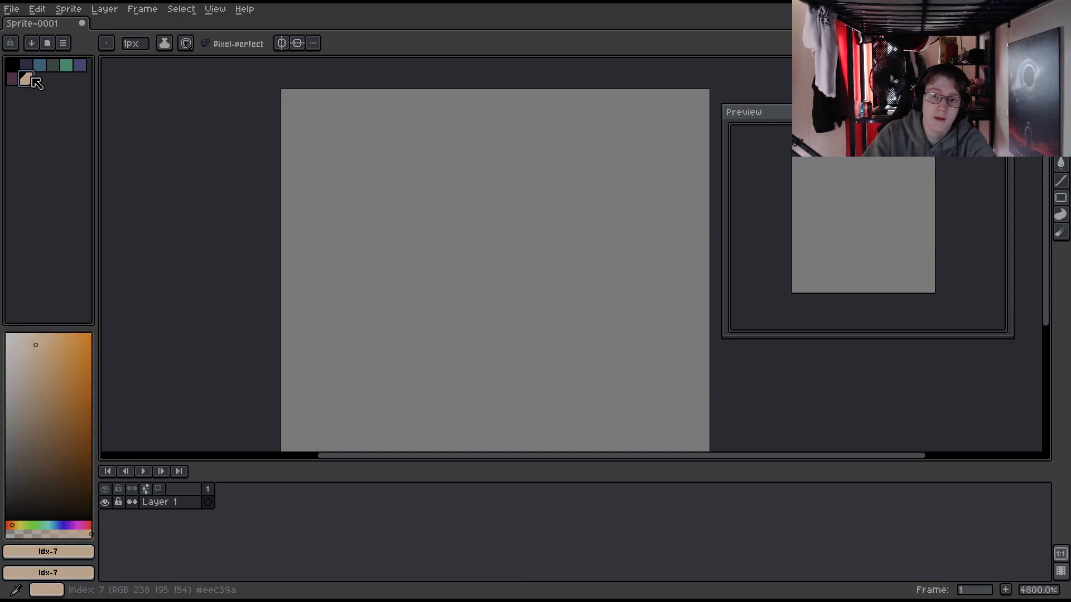
key(Delete)
click(27, 64)
key(Delete)
key(Delete)
key(Delete)
key(Delete)
key(Delete)
key(Delete)
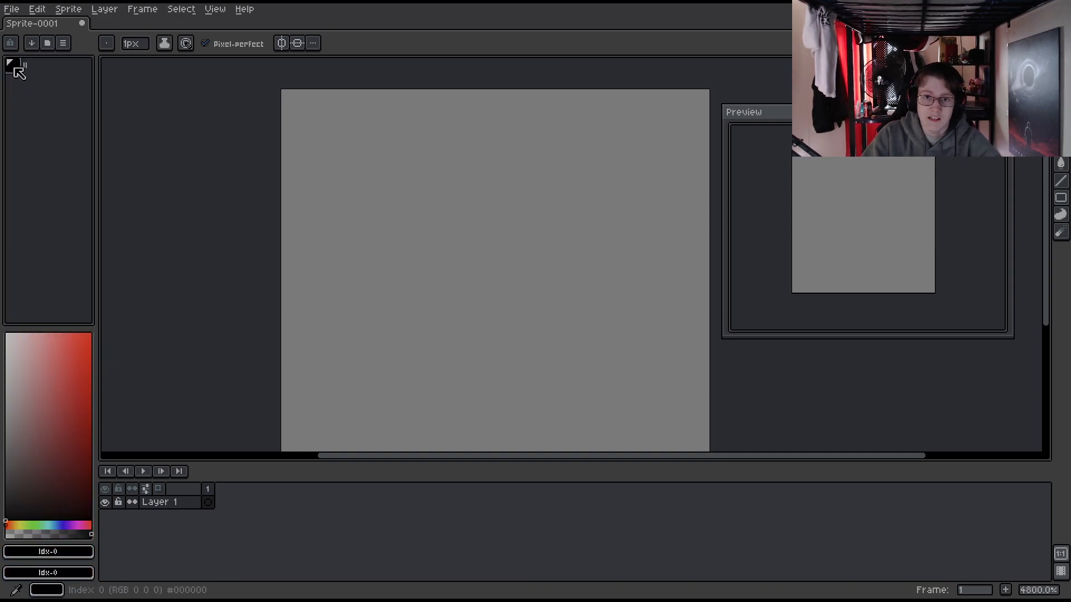
- Choose a medium blue with hue 218, saturation 58 and value 69, and paint a band across the canvas's top four rows
click(57, 525)
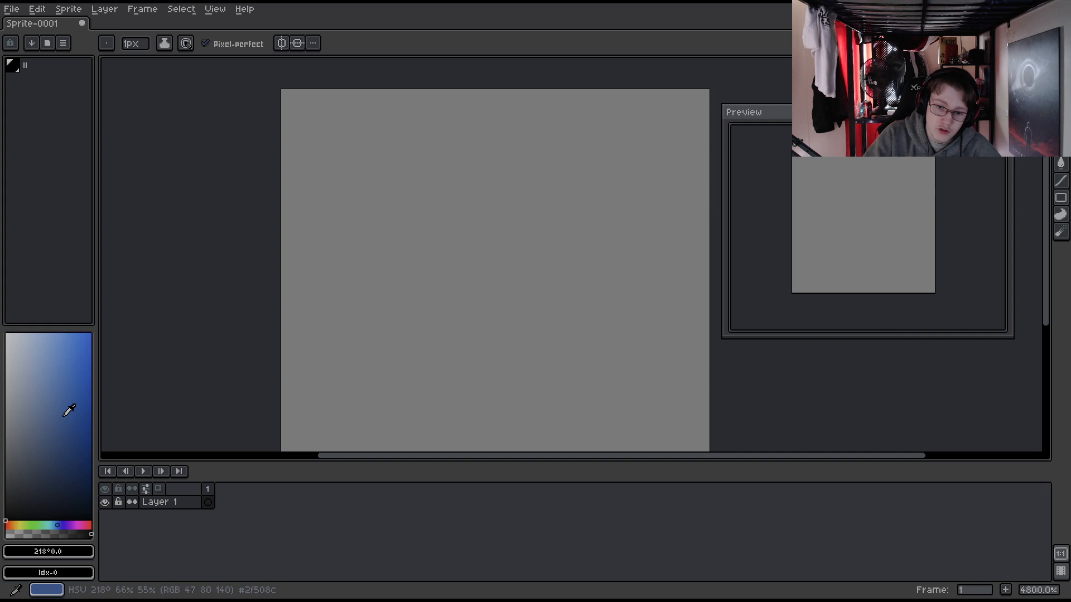
click(67, 395)
click(55, 391)
mouse_move(322, 156)
mouse_down()
mouse_move(547, 173)
mouse_move(650, 123)
mouse_move(353, 147)
mouse_move(567, 175)
mouse_move(529, 133)
mouse_move(250, 141)
mouse_up()
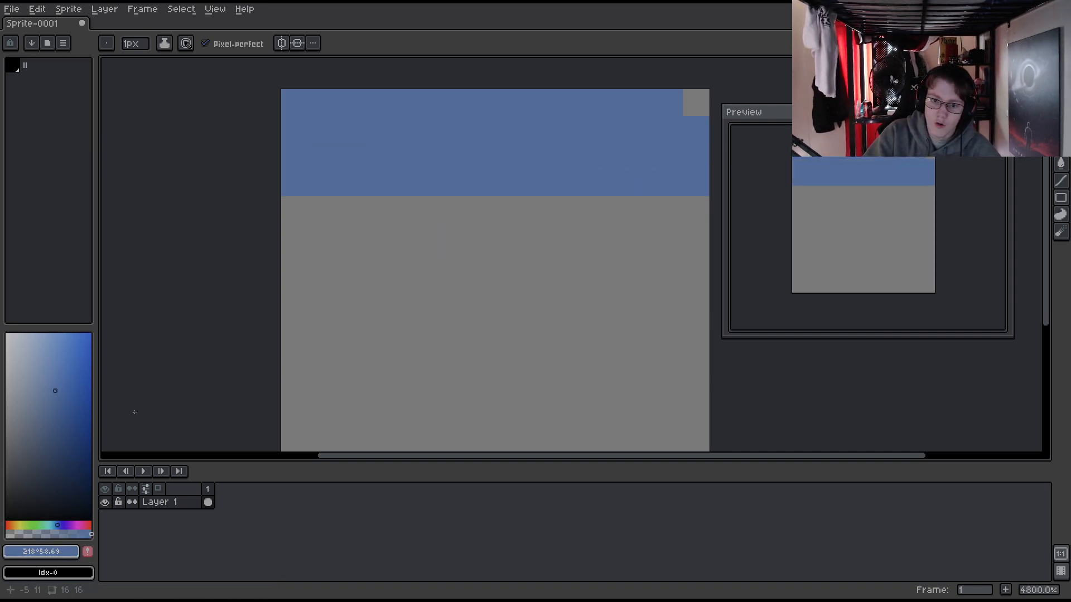
- Choose a green with hue 124, saturation 58 and value 69, and paint uneven ground across the canvas's lower rows
click(35, 525)
mouse_move(277, 352)
mouse_down()
mouse_move(710, 357)
mouse_move(746, 370)
mouse_move(323, 382)
mouse_move(655, 404)
mouse_move(621, 403)
mouse_up()
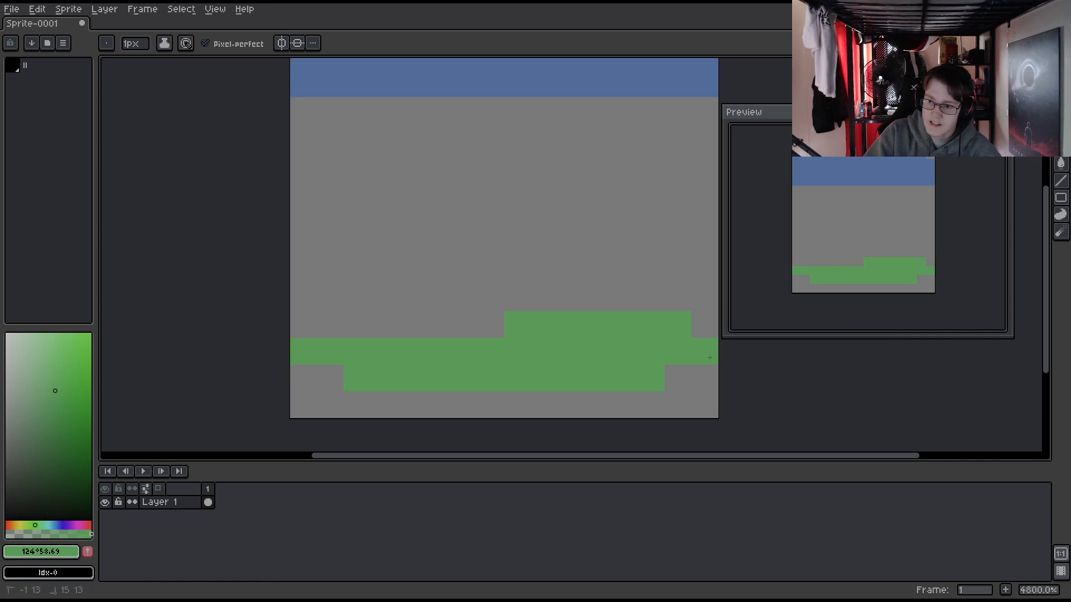
drag(437, 137, 439, 195)
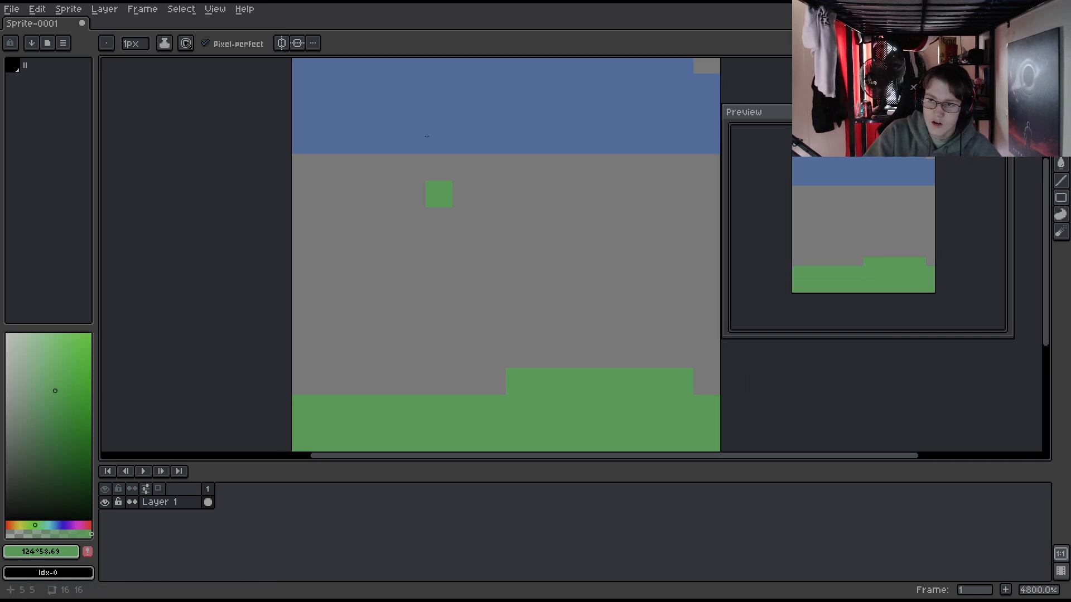
drag(368, 139, 298, 229)
- Sample the blue from the sky band on the canvas and add it to the palette
alt+click(608, 156)
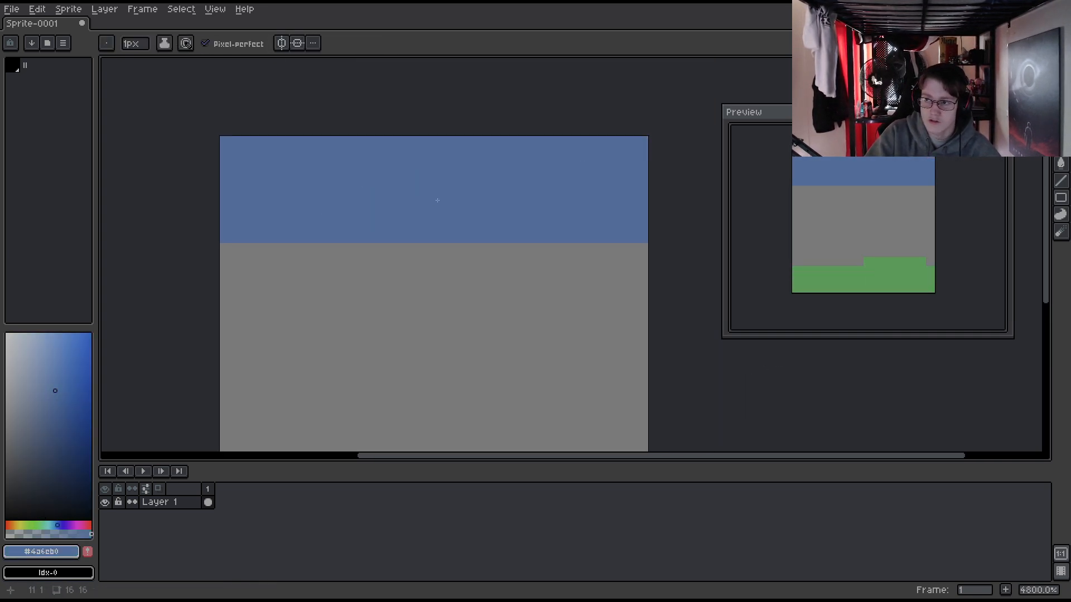
key(alt)
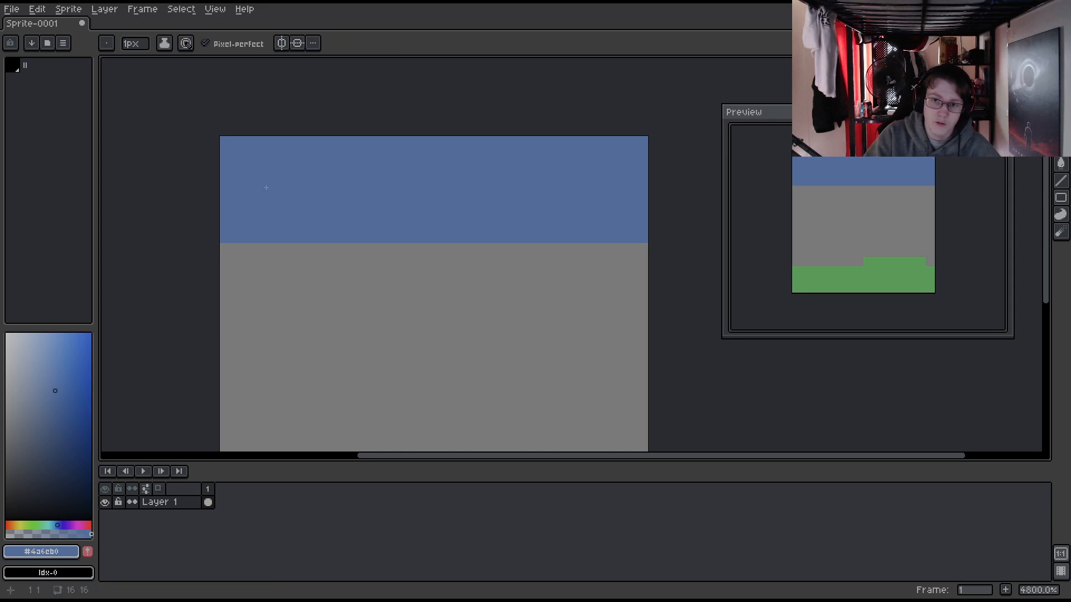
click(88, 552)
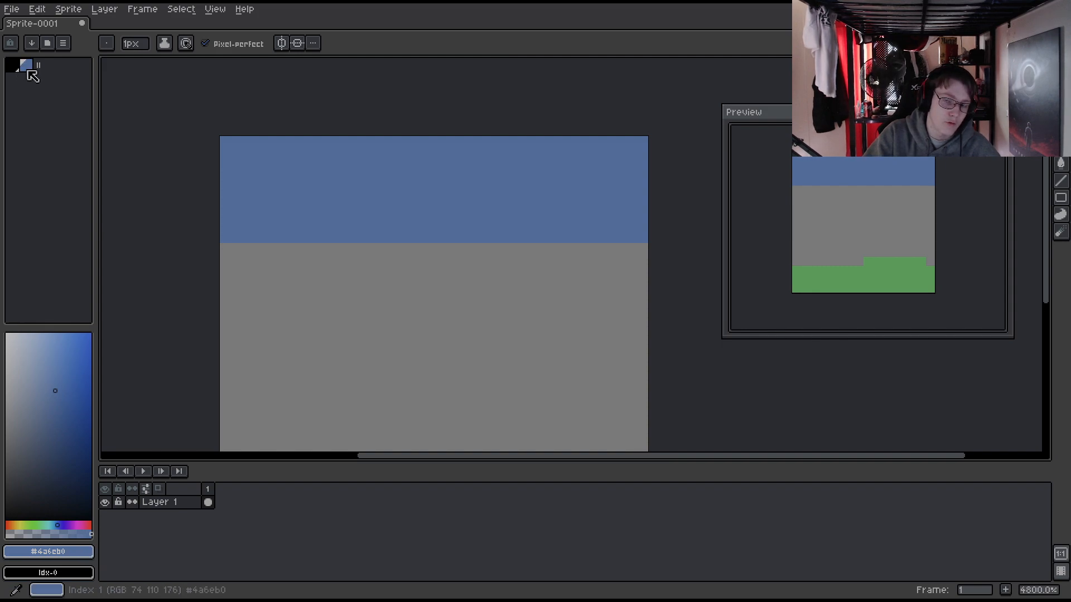
- Try the palette's ordering options in ascending order: reverse the colors and sort them by hue and brightness
click(31, 42)
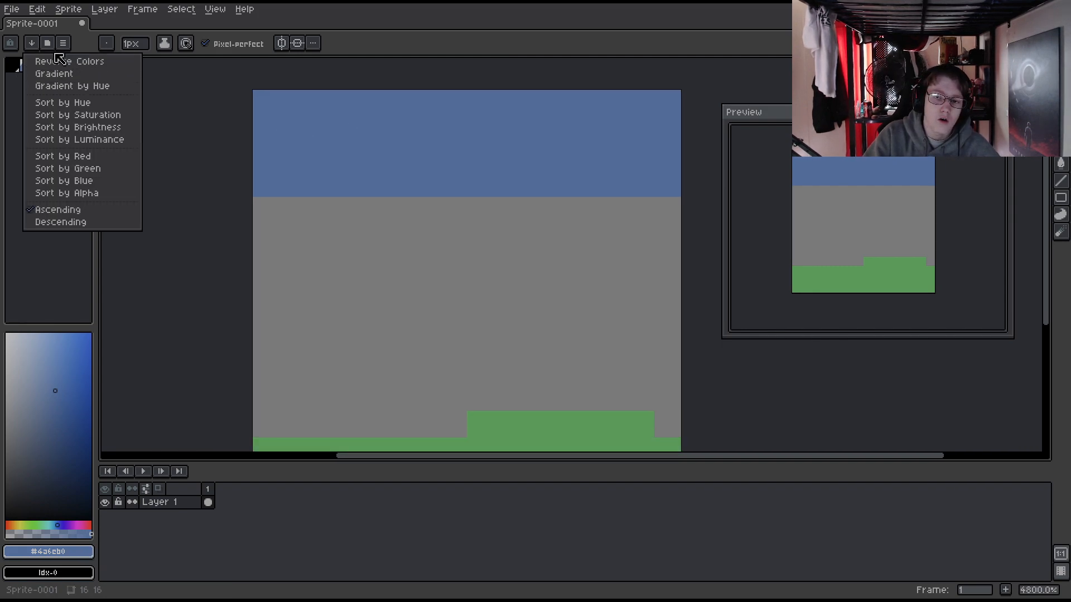
click(81, 210)
click(31, 44)
click(57, 62)
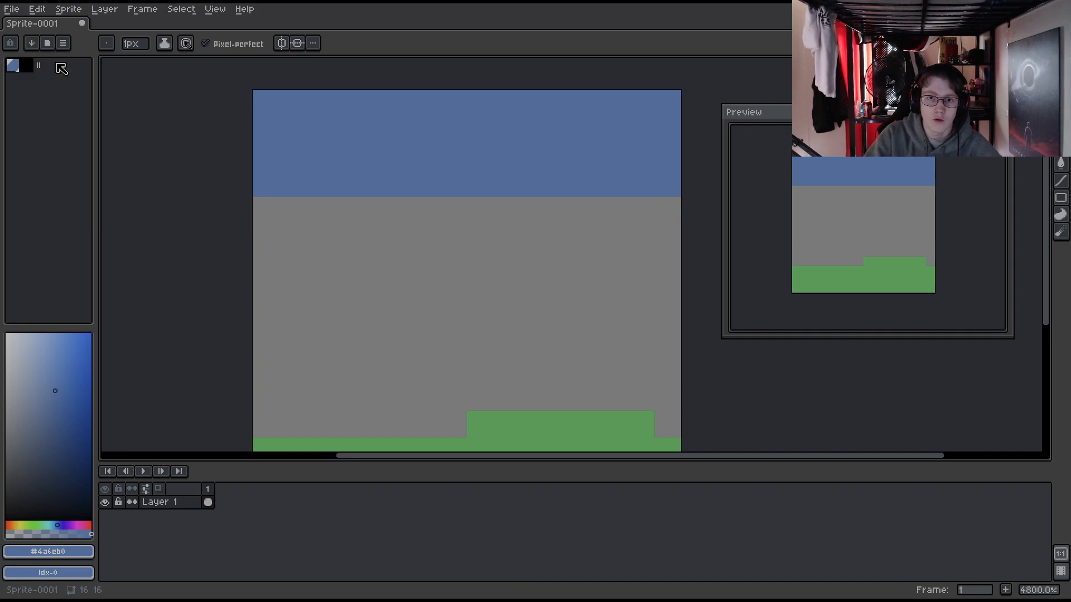
click(31, 43)
click(44, 74)
click(31, 43)
click(64, 101)
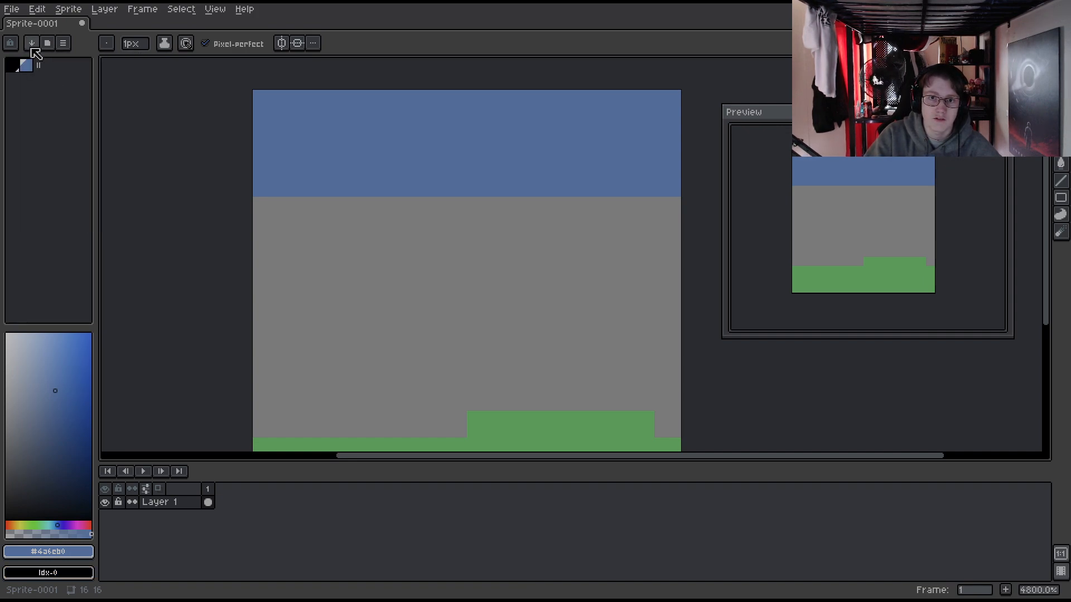
click(31, 43)
click(61, 127)
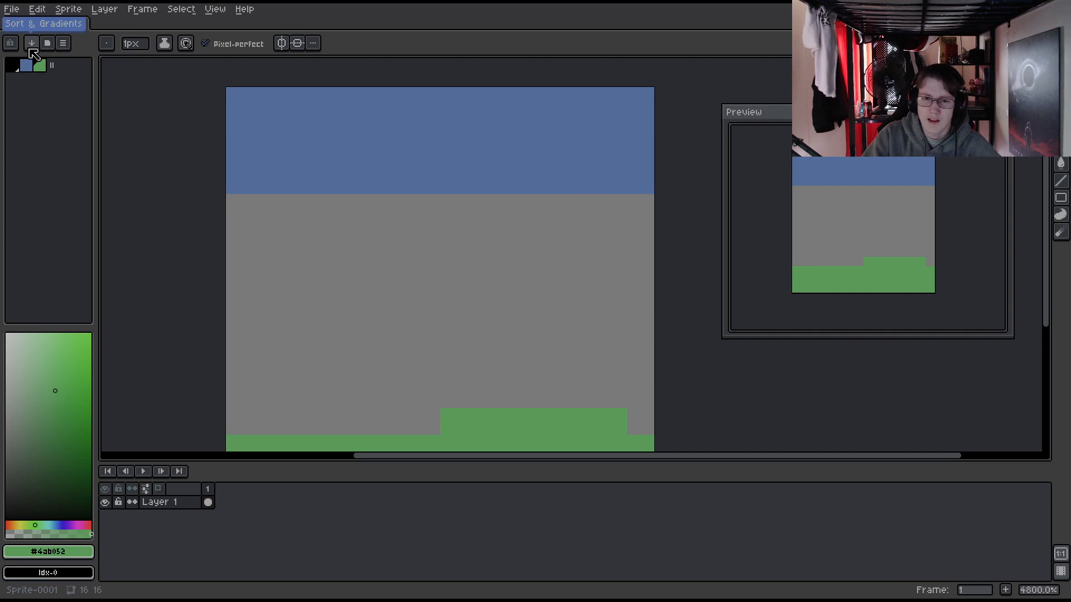
- Browse the palette presets and load the Minecraft palette
click(48, 43)
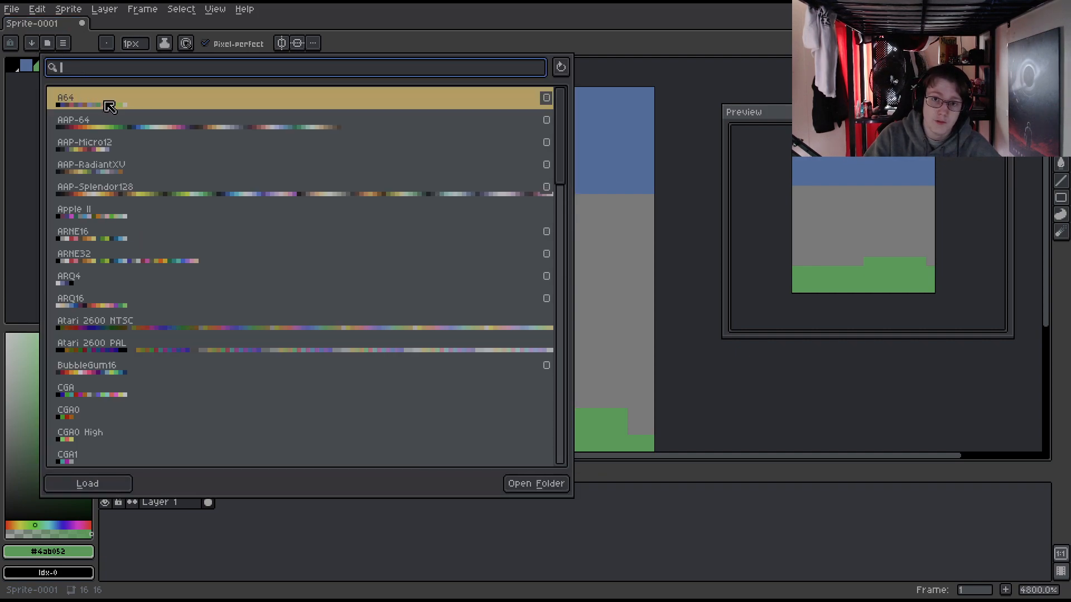
scroll(140, 251, down, 10)
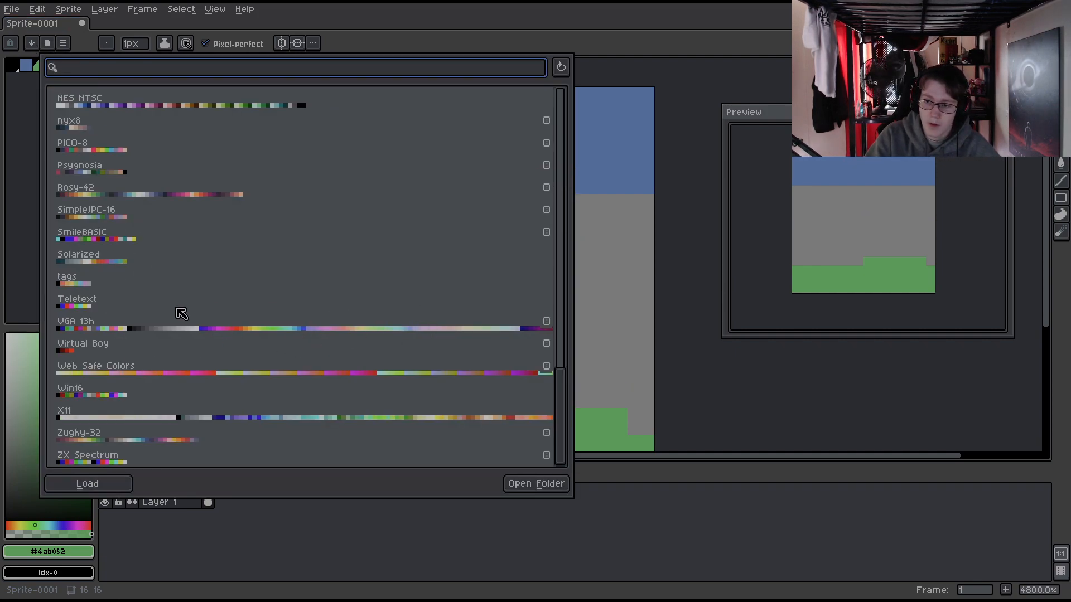
scroll(122, 357, up, 6)
scroll(170, 385, up, 3)
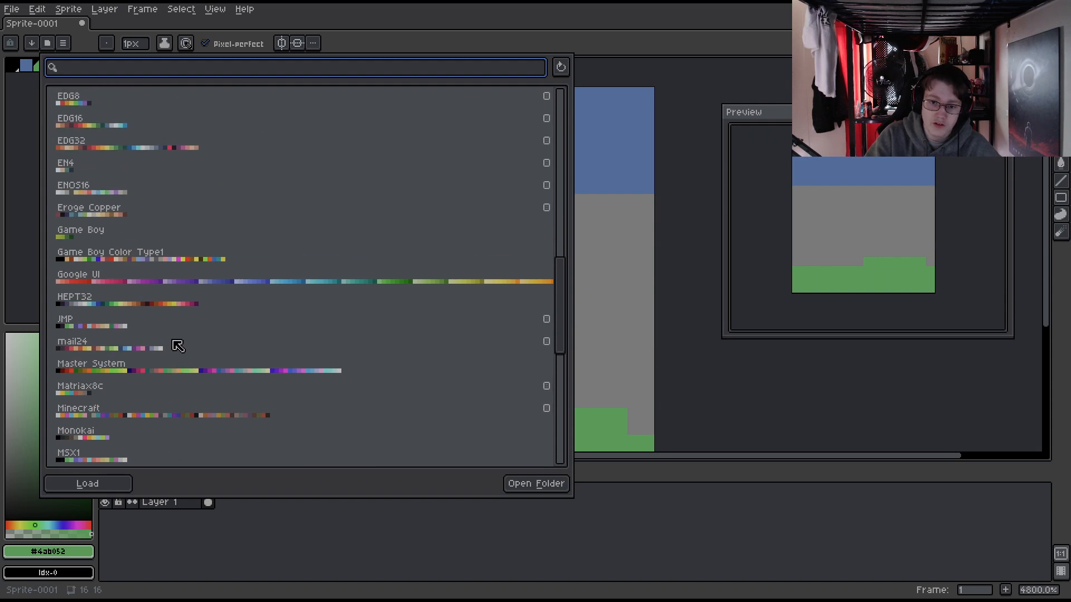
scroll(92, 330, down, 3)
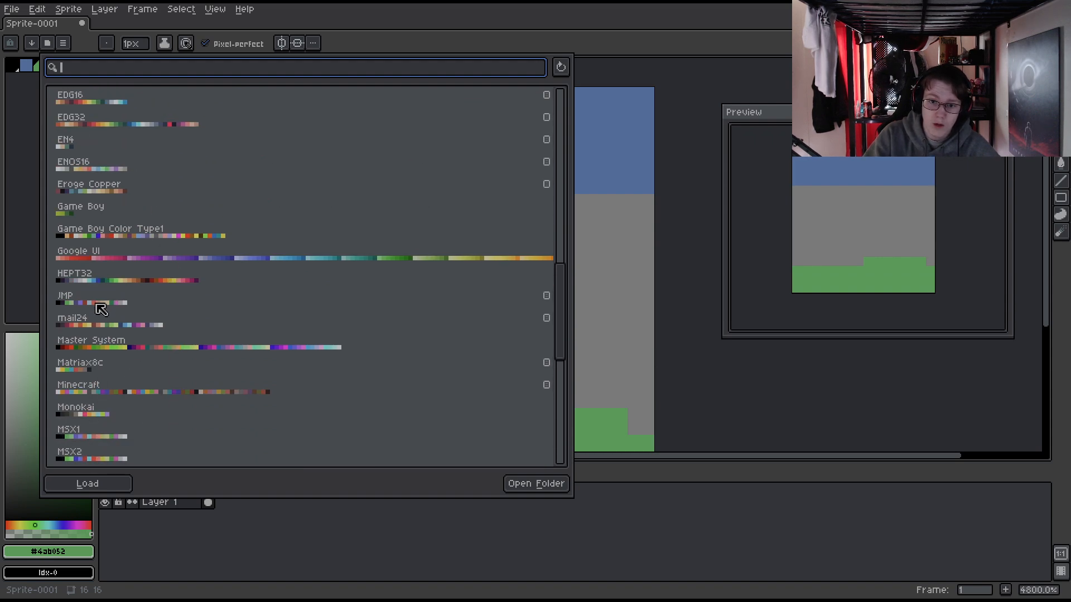
scroll(89, 287, down, 2)
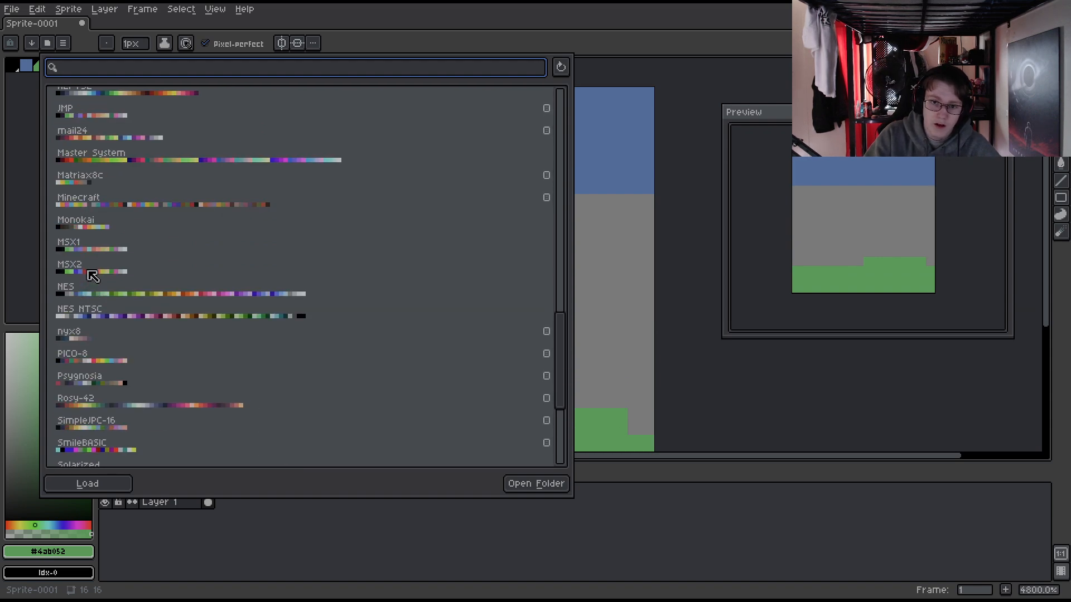
click(81, 199)
mouse_move(547, 197)
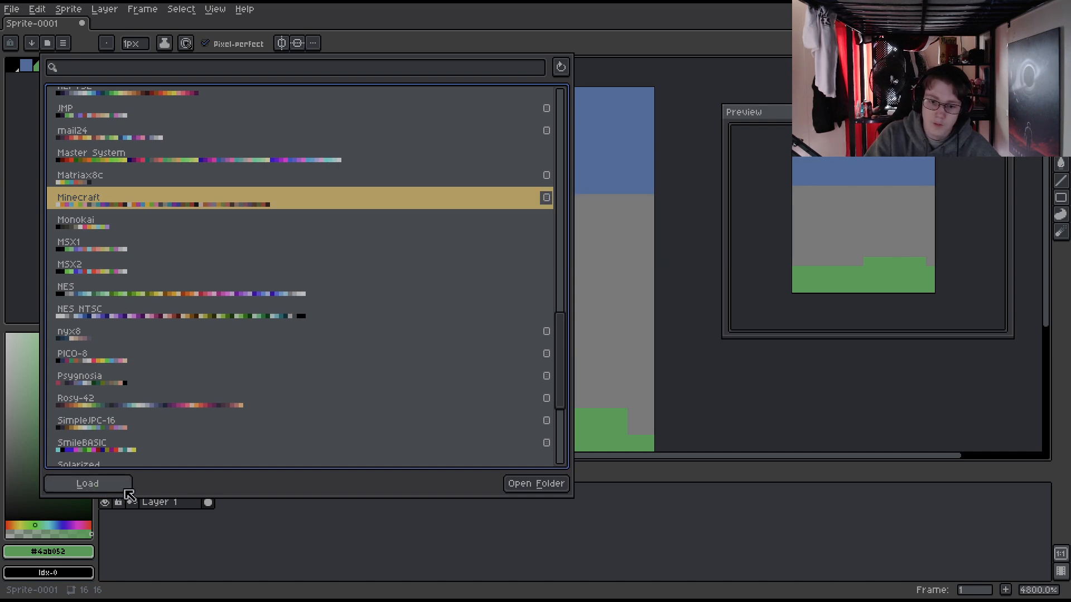
click(125, 487)
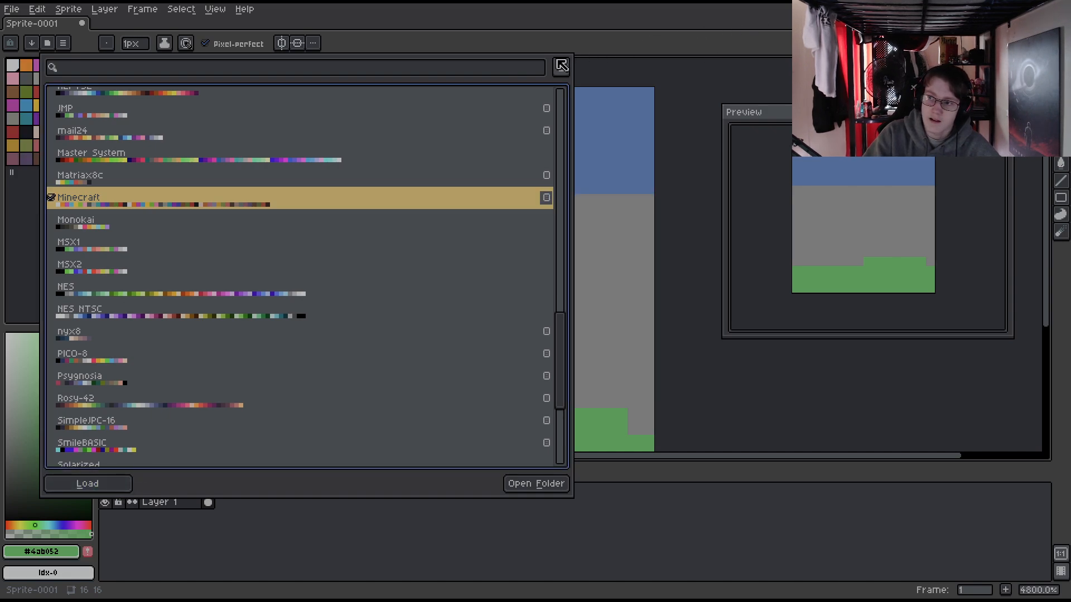
click(561, 67)
- Pick the indigo blue at palette index 11 and recolor the sky band across the canvas's top four rows
click(53, 67)
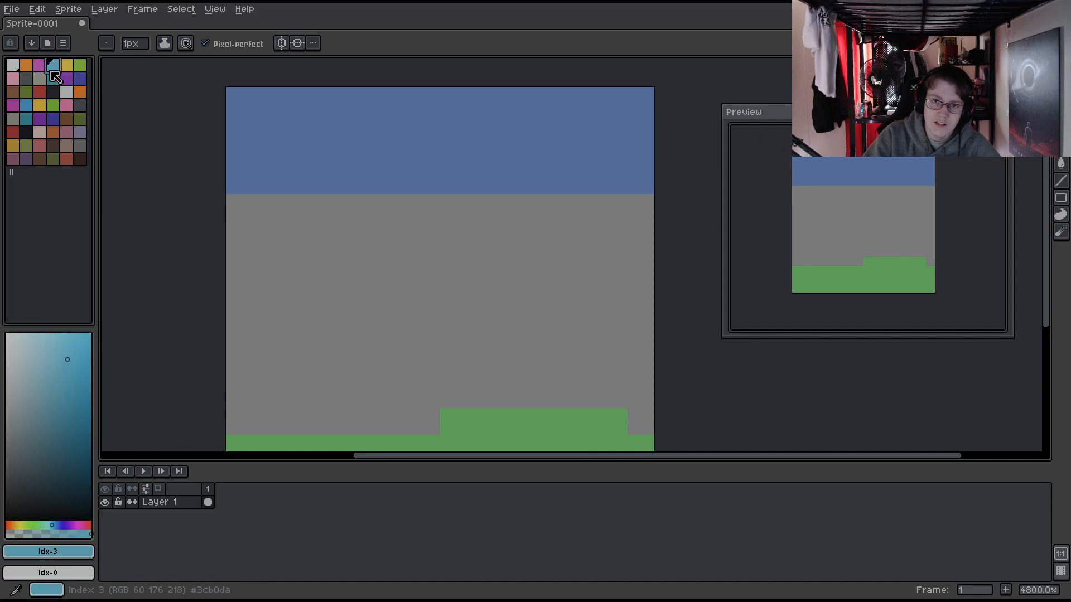
click(40, 92)
drag(266, 208, 294, 188)
mouse_move(298, 82)
mouse_down()
mouse_move(270, 87)
mouse_move(670, 81)
mouse_move(679, 99)
mouse_move(248, 134)
mouse_up()
drag(400, 215, 409, 132)
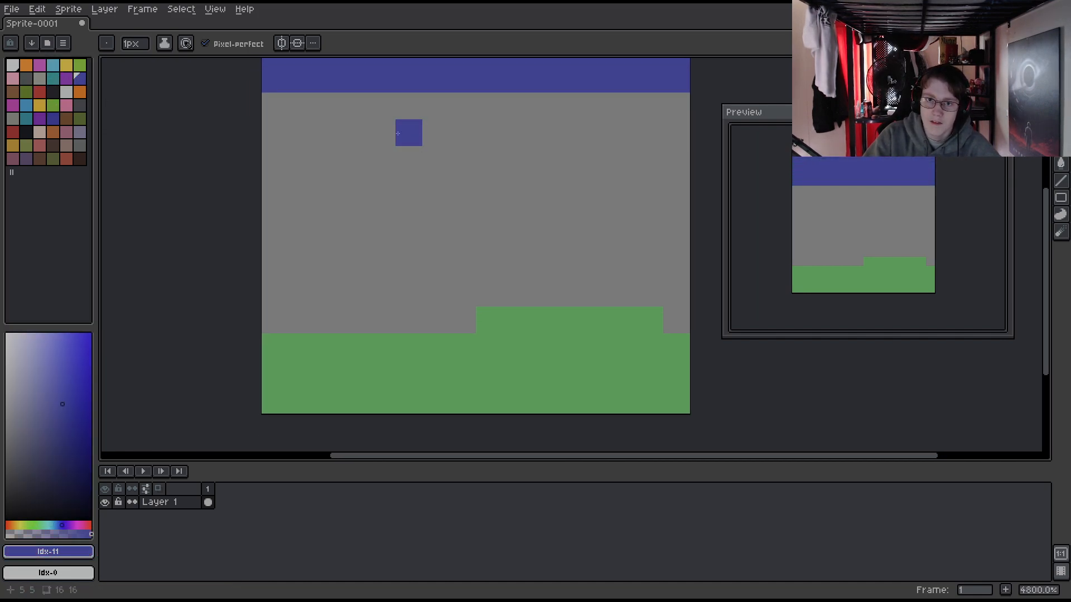
- Pick the bright green at palette index 21 and recolor the ground area with it
click(81, 119)
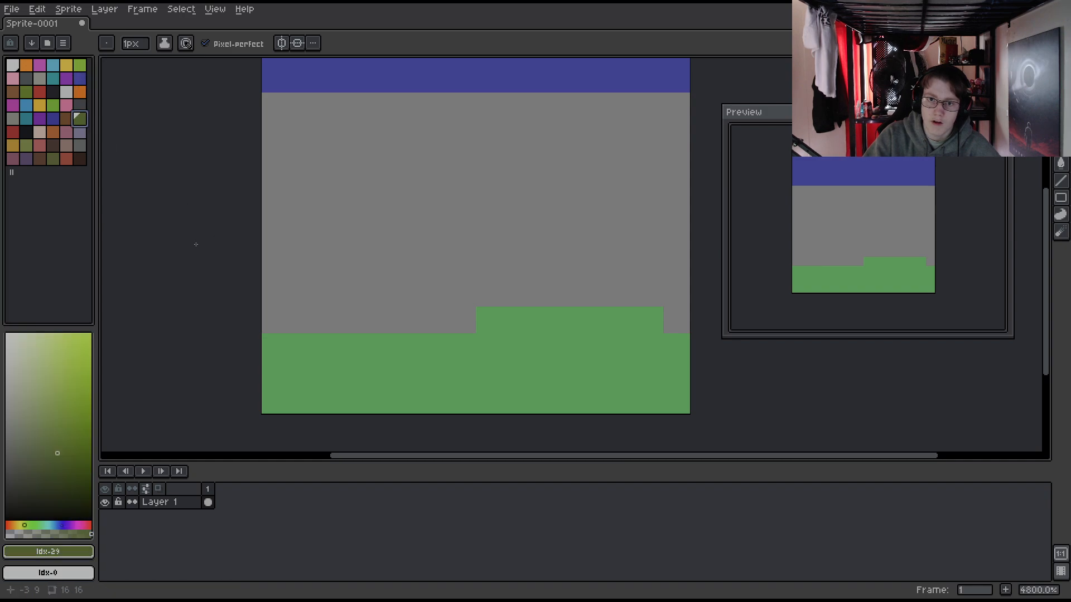
click(40, 105)
click(53, 106)
drag(275, 346, 609, 339)
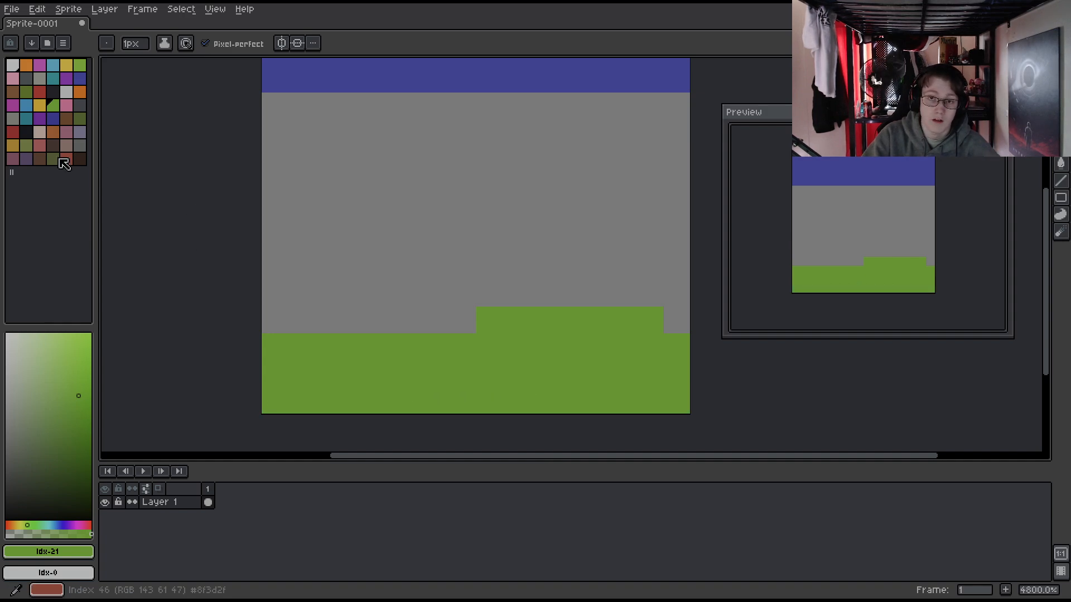
- Reduce the palette size to 2 colors
click(63, 44)
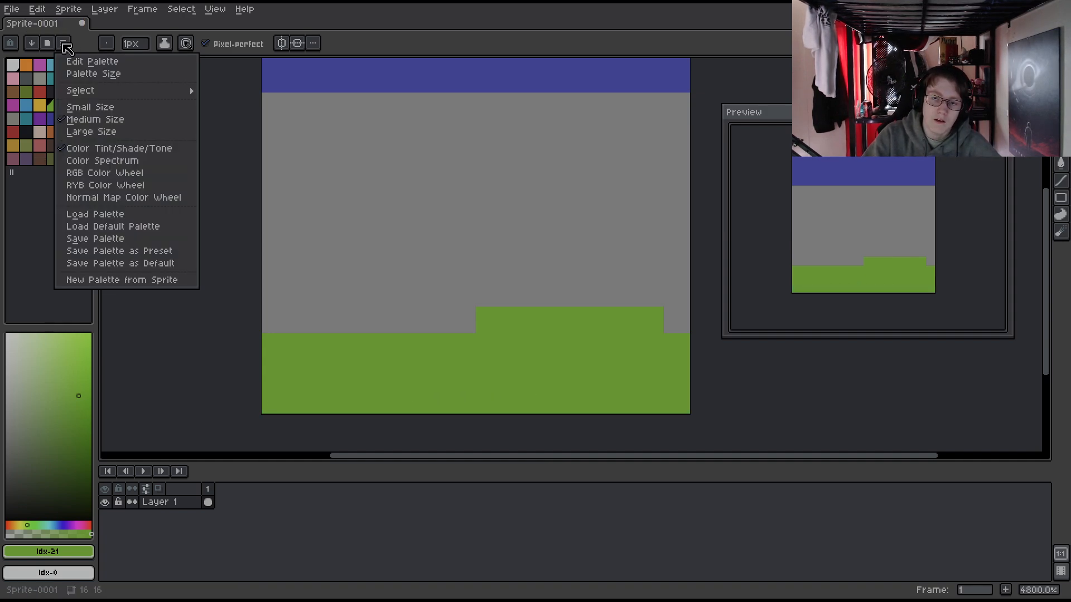
click(102, 74)
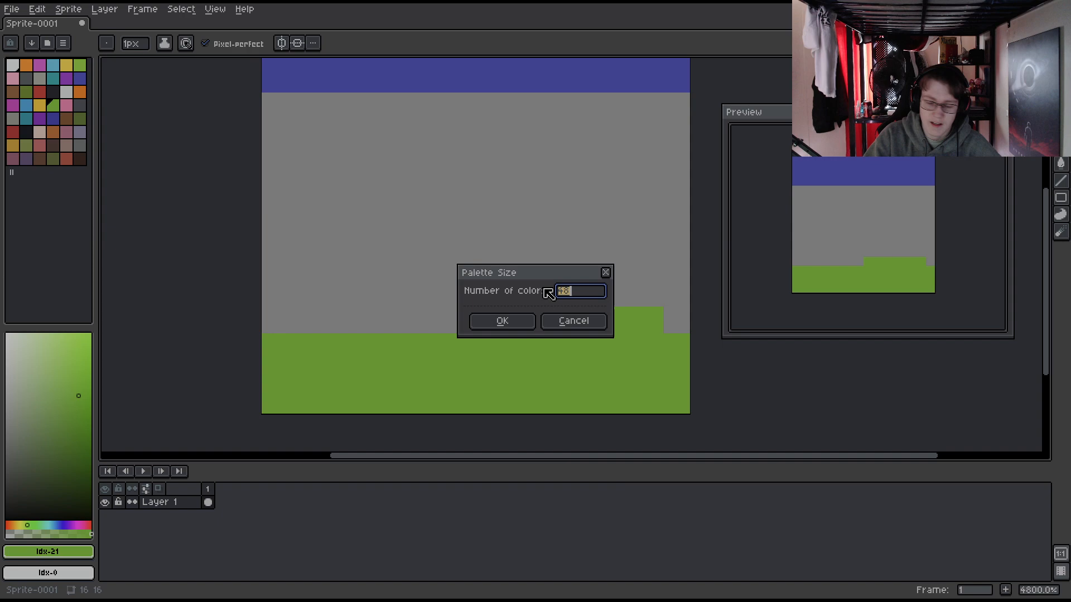
text(2)
key(Return)
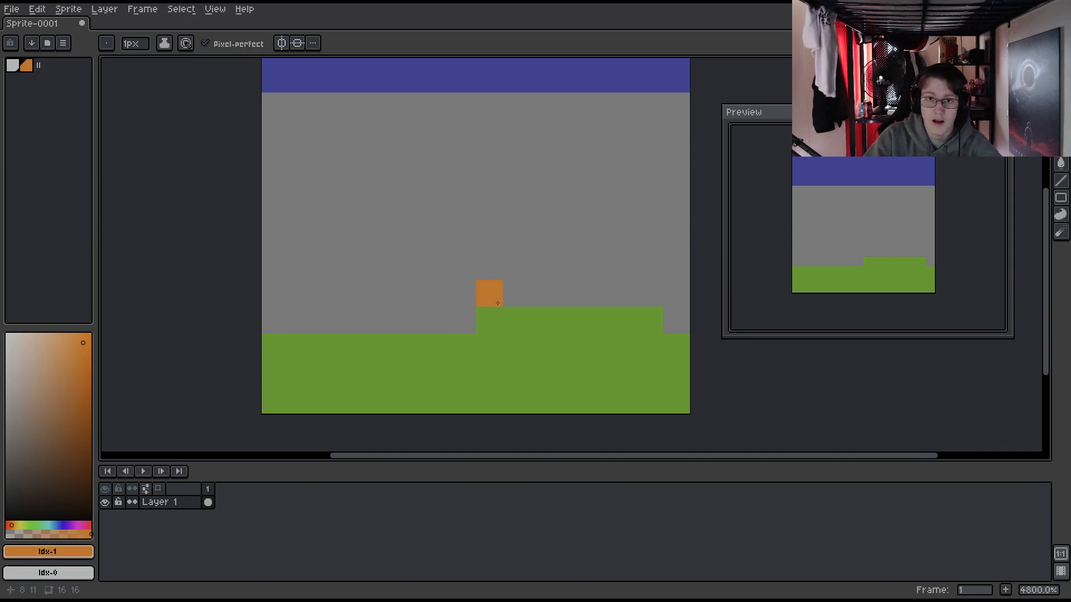
- Edit the palette by choosing a brown with hue 26, saturation 70 and value 42 and adding it
click(63, 43)
click(100, 61)
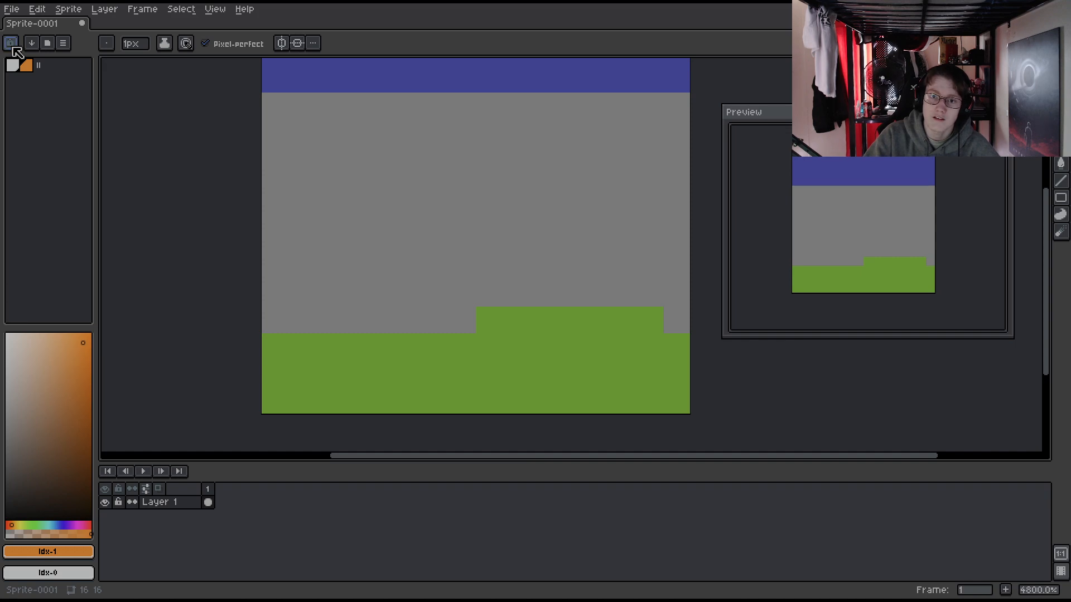
click(64, 440)
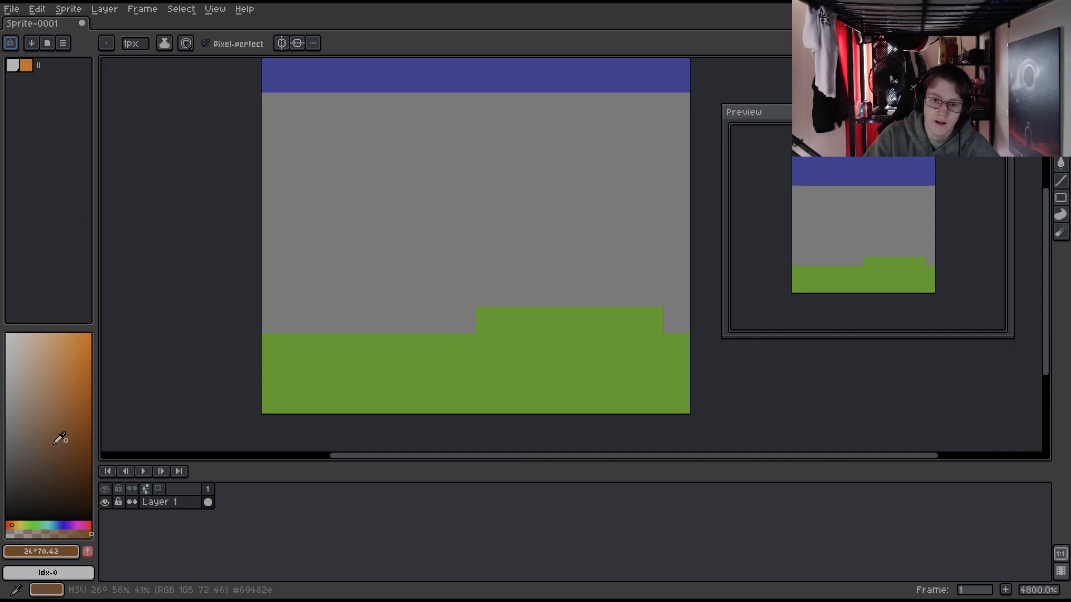
click(87, 552)
click(11, 44)
- Try small palette swatches, and set the swatches to large size with the Color Tint/Shade/Tone selector
click(63, 43)
click(93, 107)
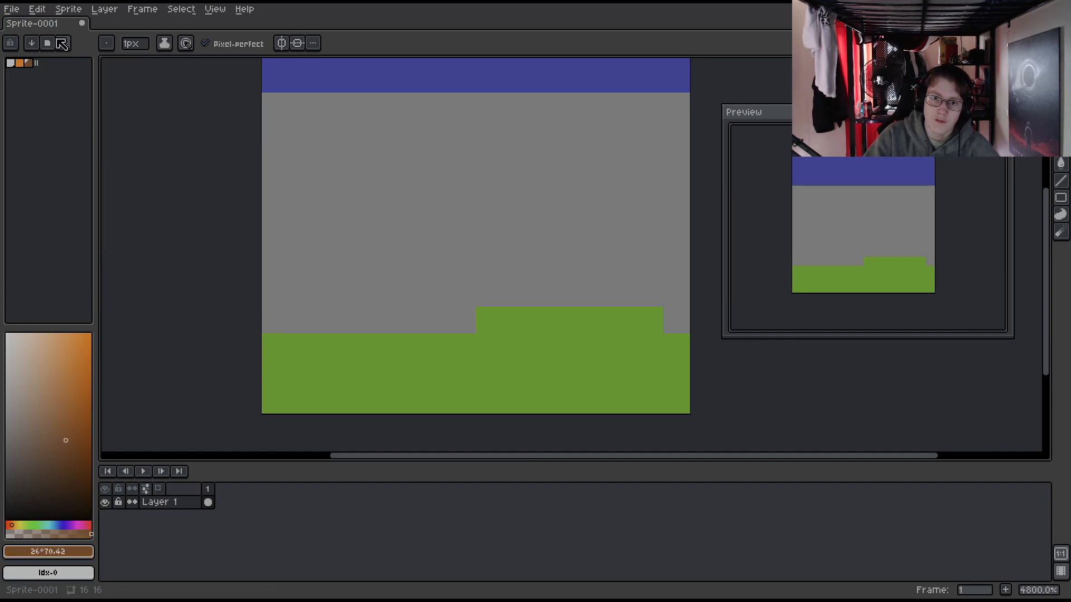
click(63, 44)
click(90, 131)
click(49, 42)
click(62, 43)
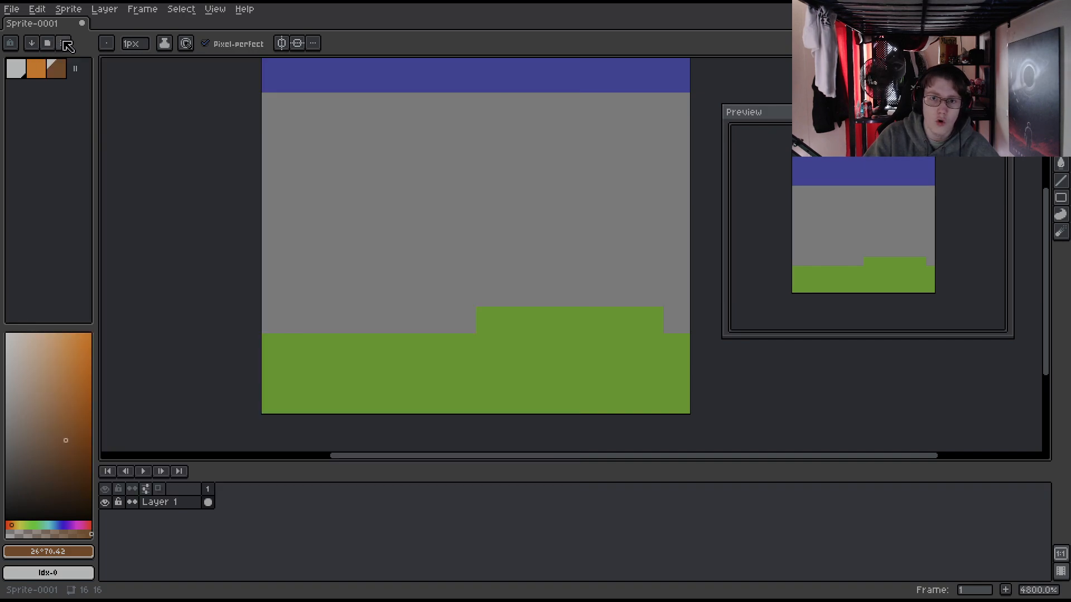
click(63, 43)
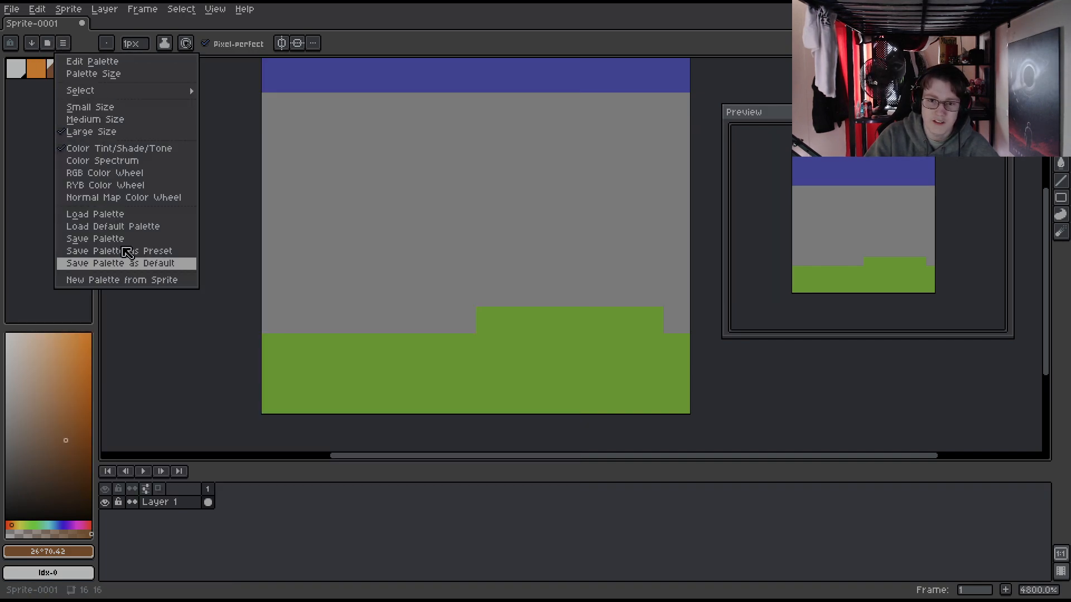
click(116, 150)
- Sample the indigo from the sky band and restore the full Minecraft palette
drag(389, 205, 373, 295)
alt+click(339, 166)
drag(339, 195, 387, 181)
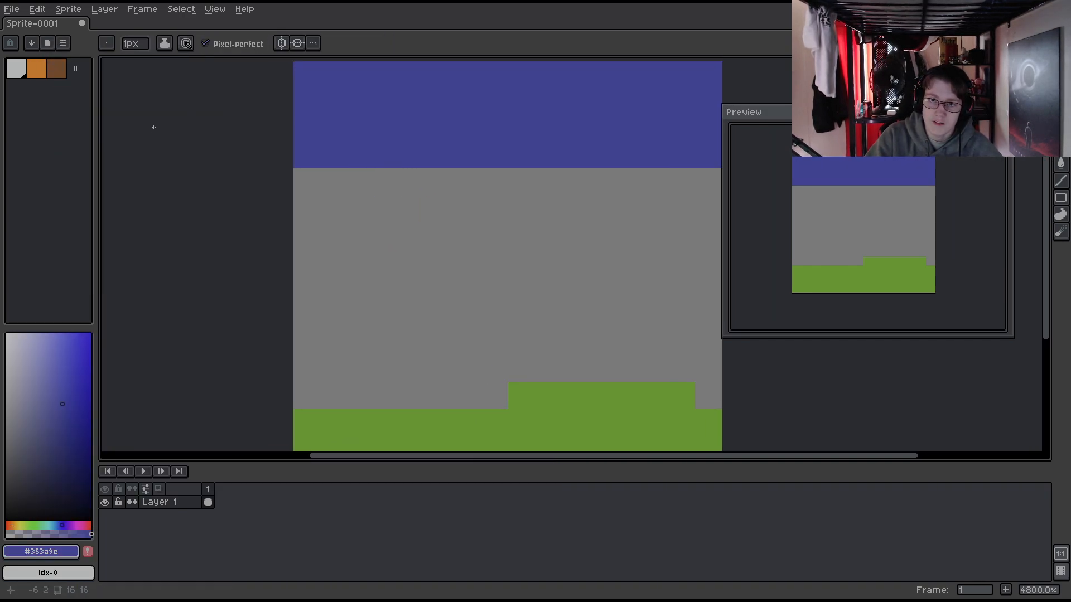
drag(154, 127, 141, 105)
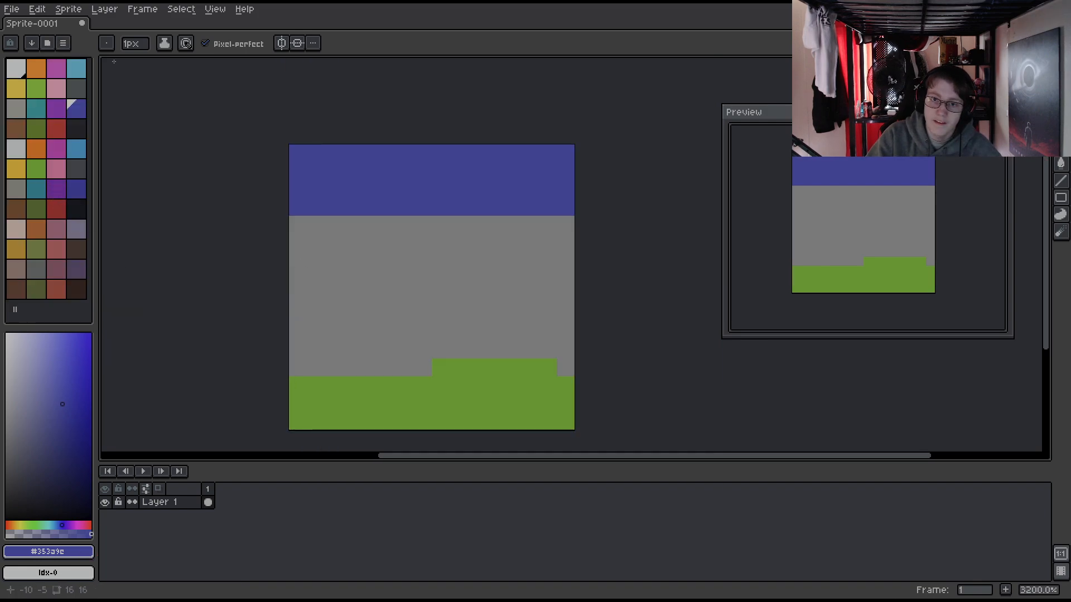
- Set the round brush to 4 px, and test it with an indigo diagonal below the sky that is erased with the transparent color
click(108, 46)
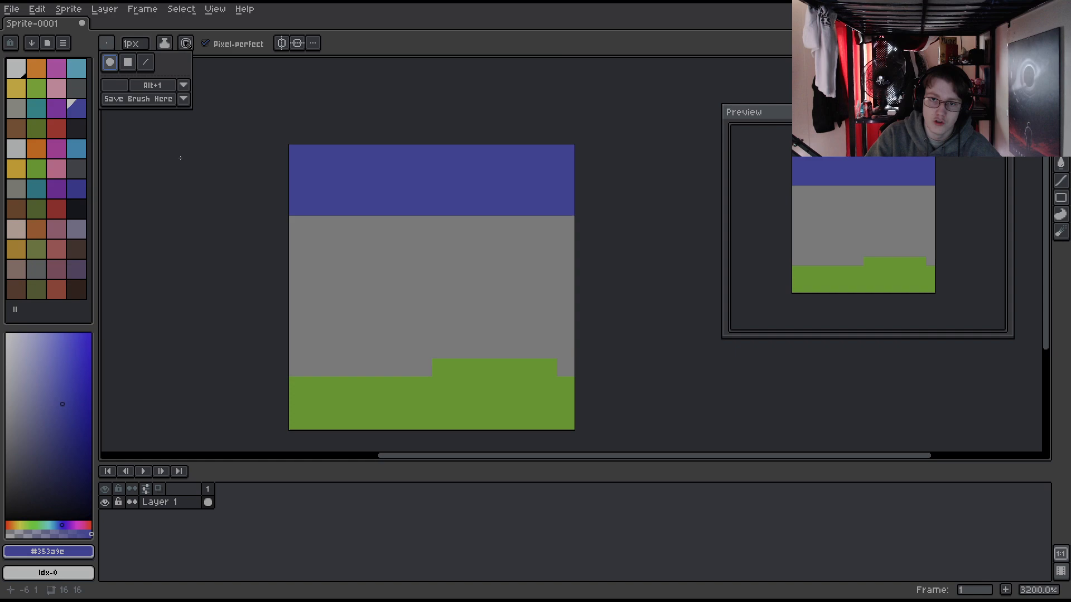
click(132, 45)
drag(152, 61, 171, 62)
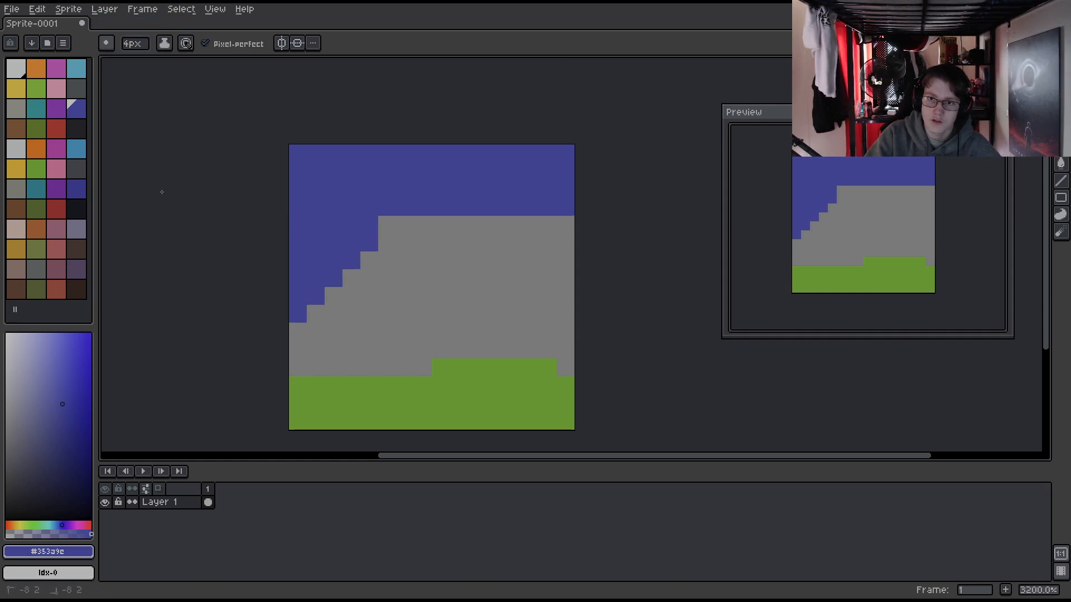
alt+click(442, 270)
mouse_move(378, 226)
mouse_down()
mouse_move(300, 254)
mouse_move(340, 282)
mouse_up()
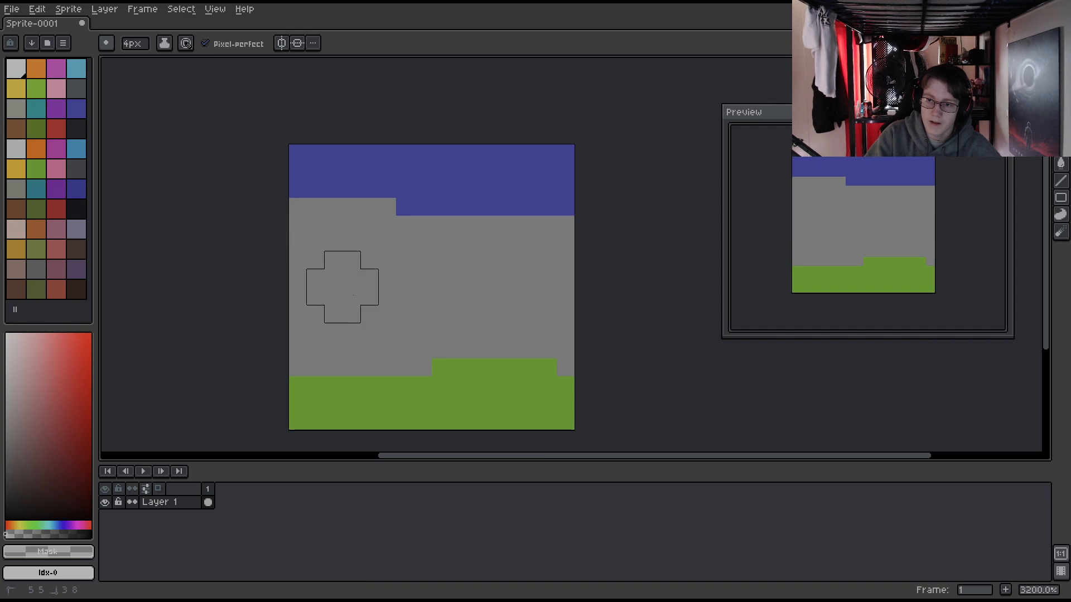
- Sample the sky band's indigo and change the brush shape to square
alt+click(426, 197)
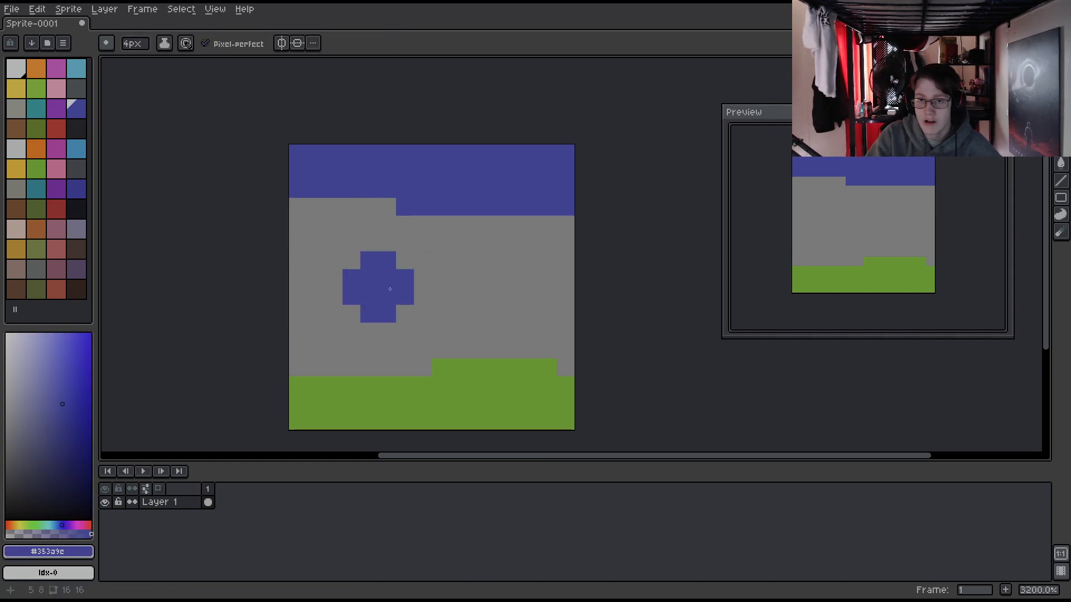
click(106, 43)
click(128, 62)
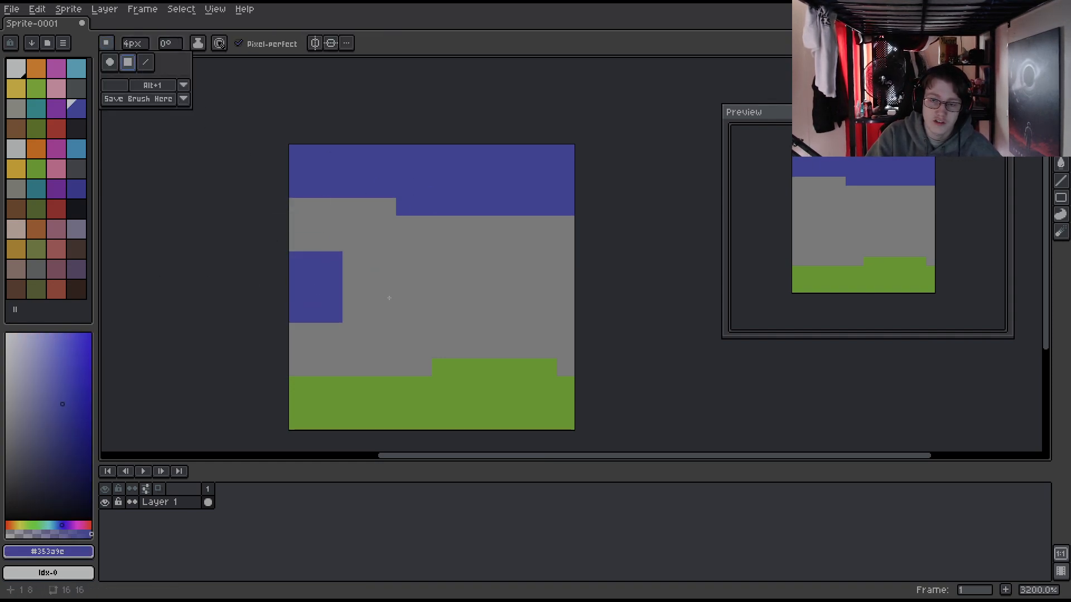
- Change the brush shape to line and test it with indigo strokes across the empty middle of the canvas
click(150, 67)
mouse_move(414, 296)
mouse_down()
mouse_move(450, 314)
mouse_move(460, 291)
mouse_up()
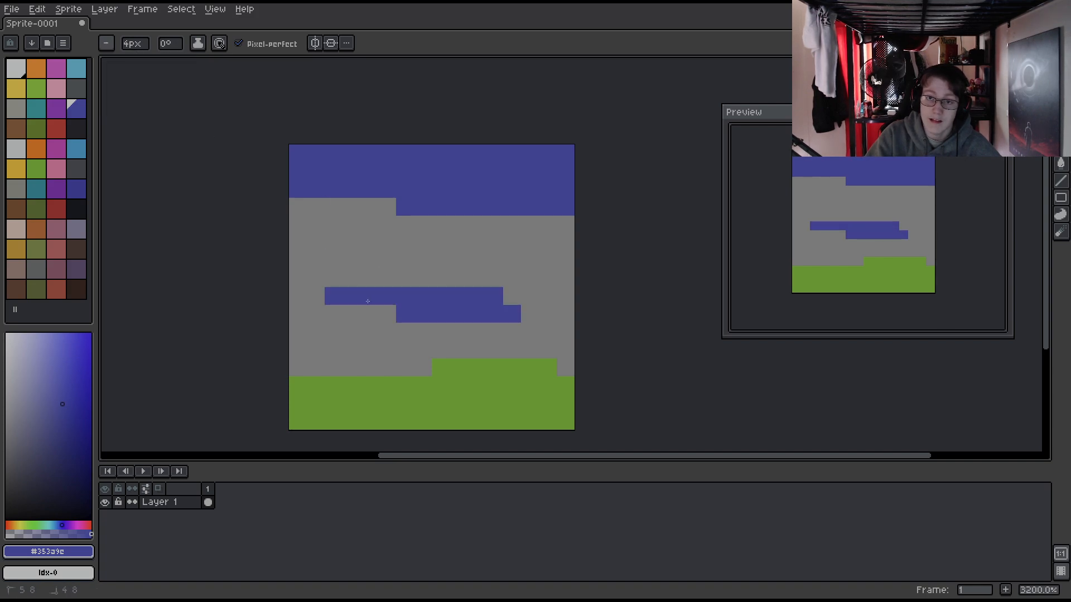
click(106, 43)
click(160, 87)
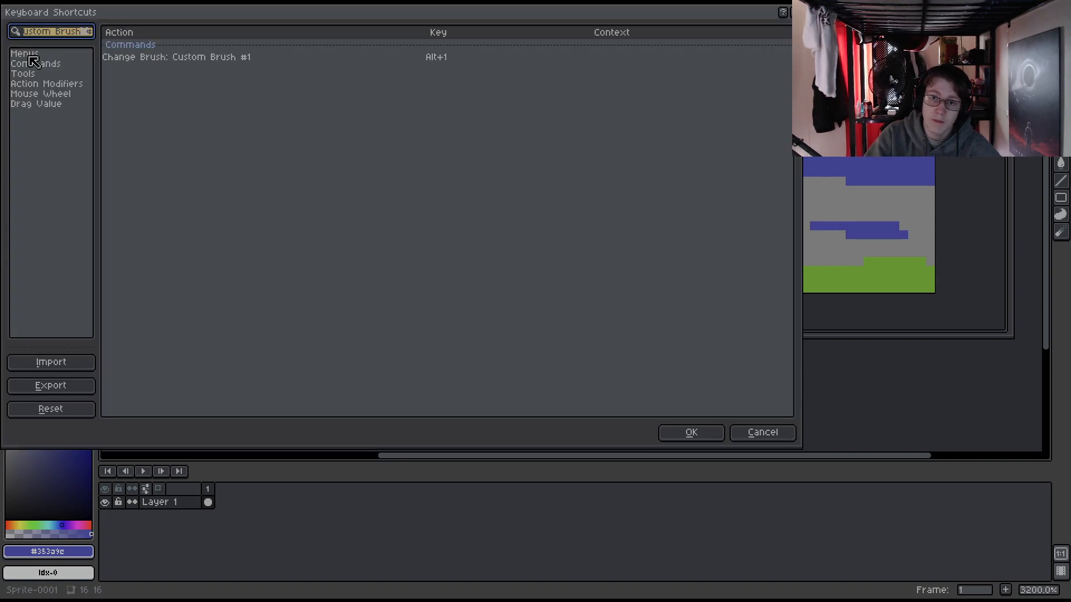
key(Escape)
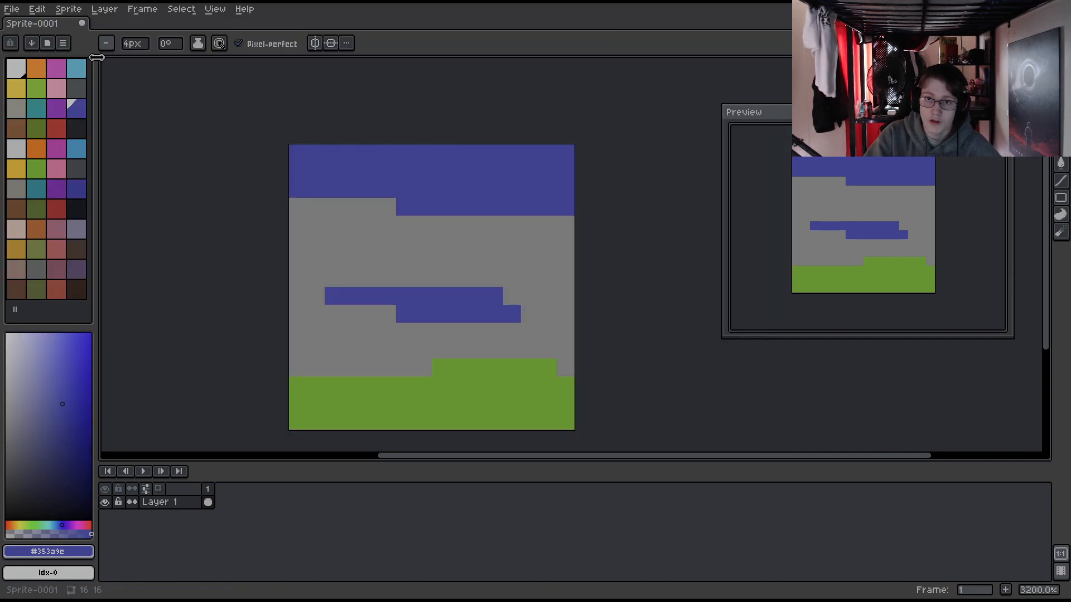
- Return to the round brush shape and erase the indigo test strokes with the sampled transparent color
click(106, 43)
click(113, 60)
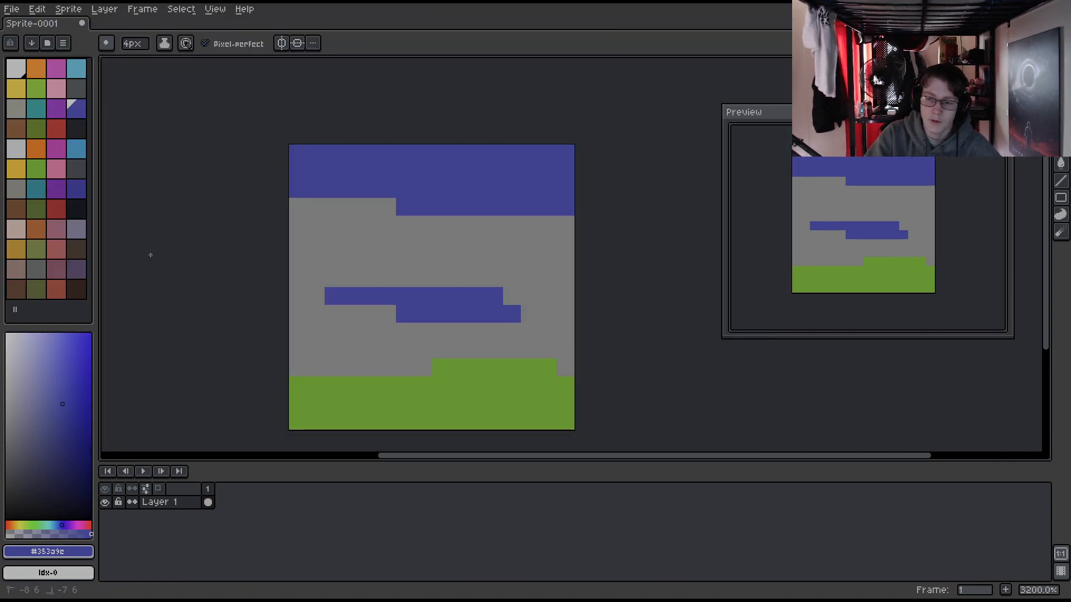
alt+click(377, 269)
- Set the brush size to 1 px and paint a small blob below the sky with its sampled indigo
click(134, 43)
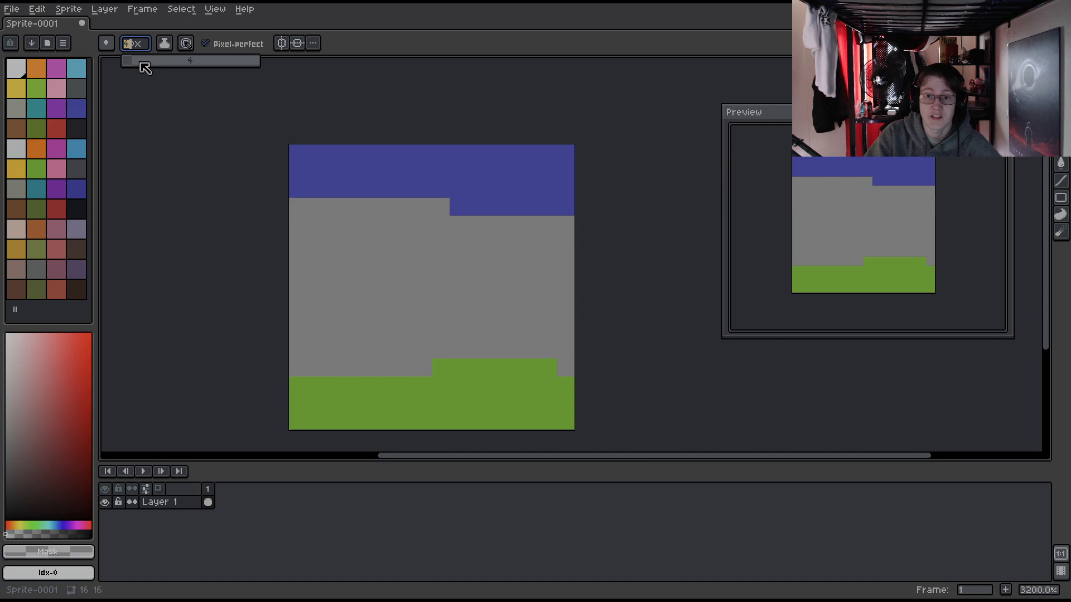
drag(151, 58, 52, 82)
alt+click(476, 192)
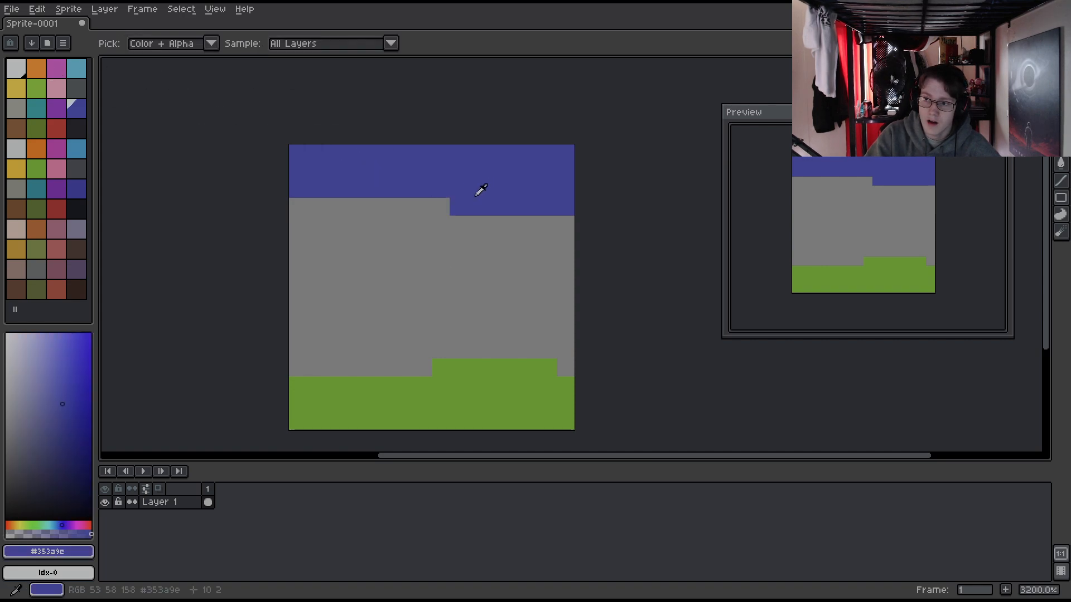
mouse_move(422, 261)
mouse_down()
mouse_move(438, 301)
mouse_move(441, 278)
mouse_up()
- Set the brush size to 30 px and cover the whole canvas with indigo
click(134, 43)
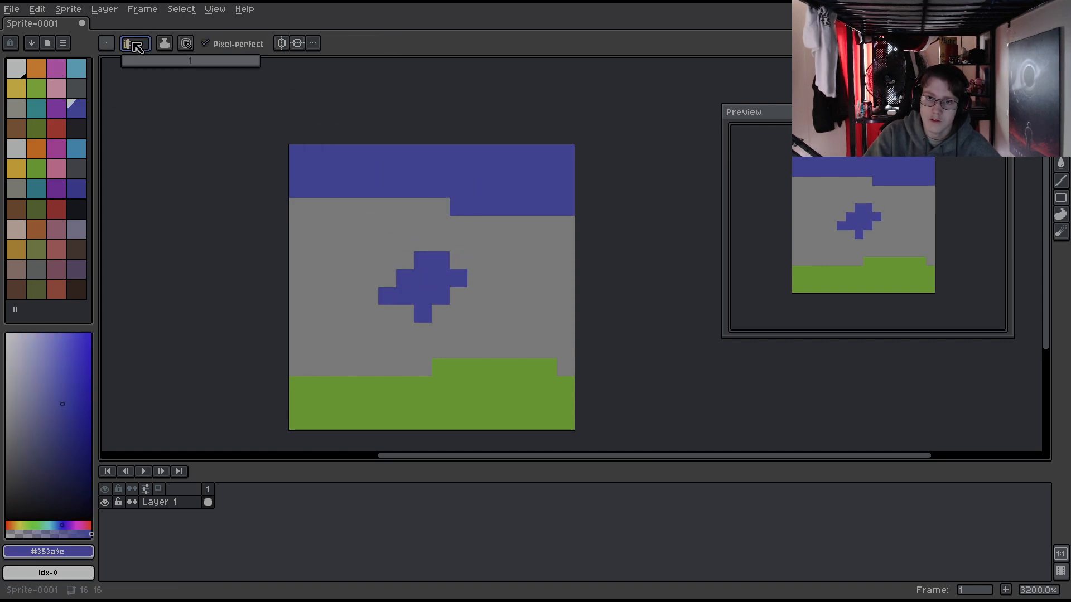
drag(161, 60, 190, 60)
click(426, 229)
scroll(413, 246, down, 6)
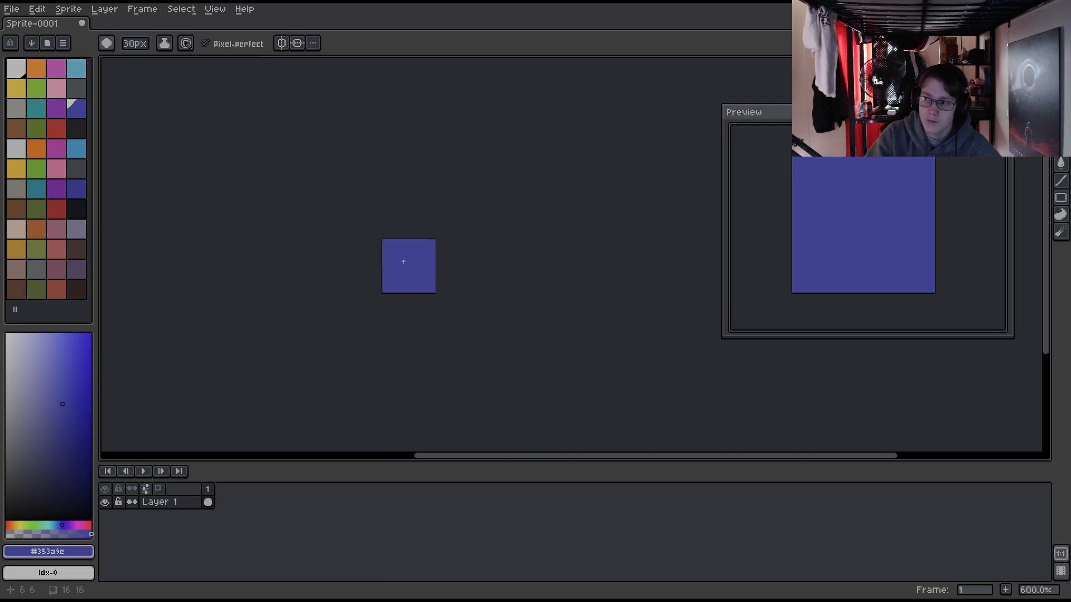
scroll(379, 245, up, 3)
- Use Simple Ink with the light blue palette color to paint a small patch in the canvas's upper-left area
click(165, 44)
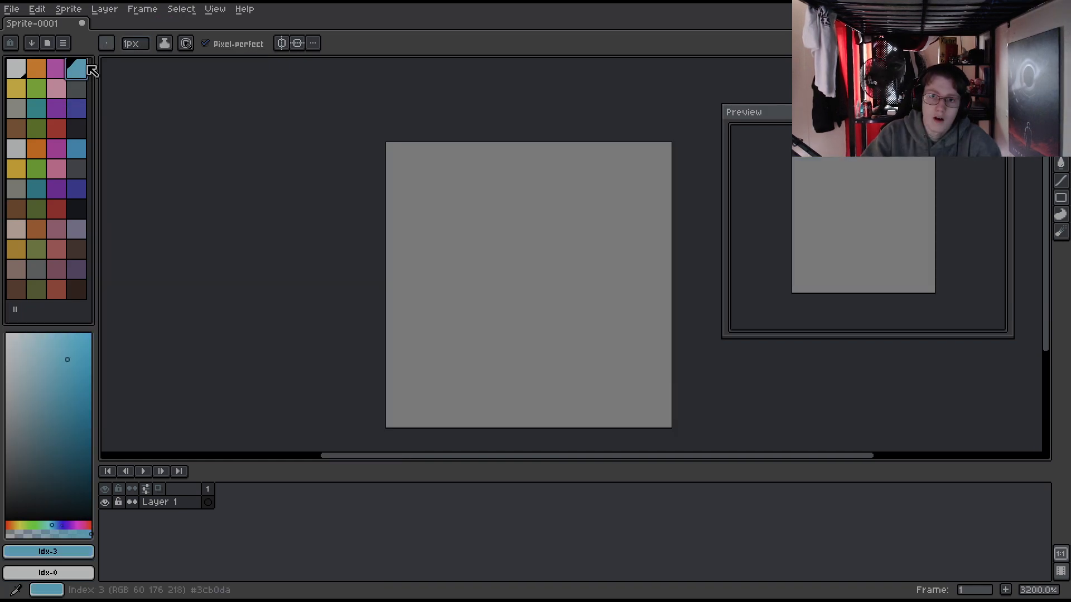
click(459, 174)
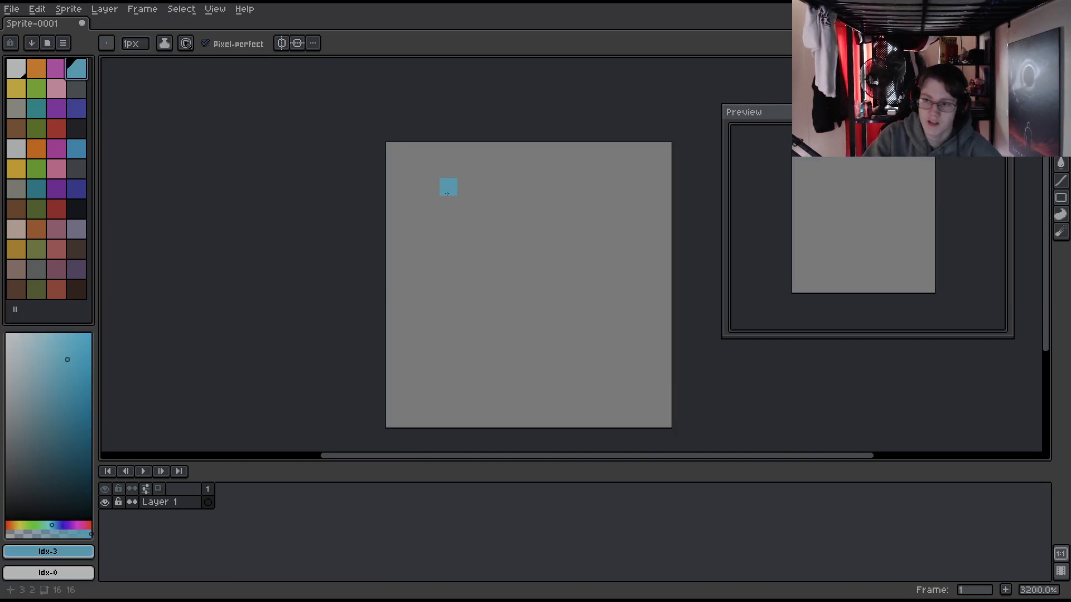
key(ctrl+z)
click(164, 44)
click(192, 63)
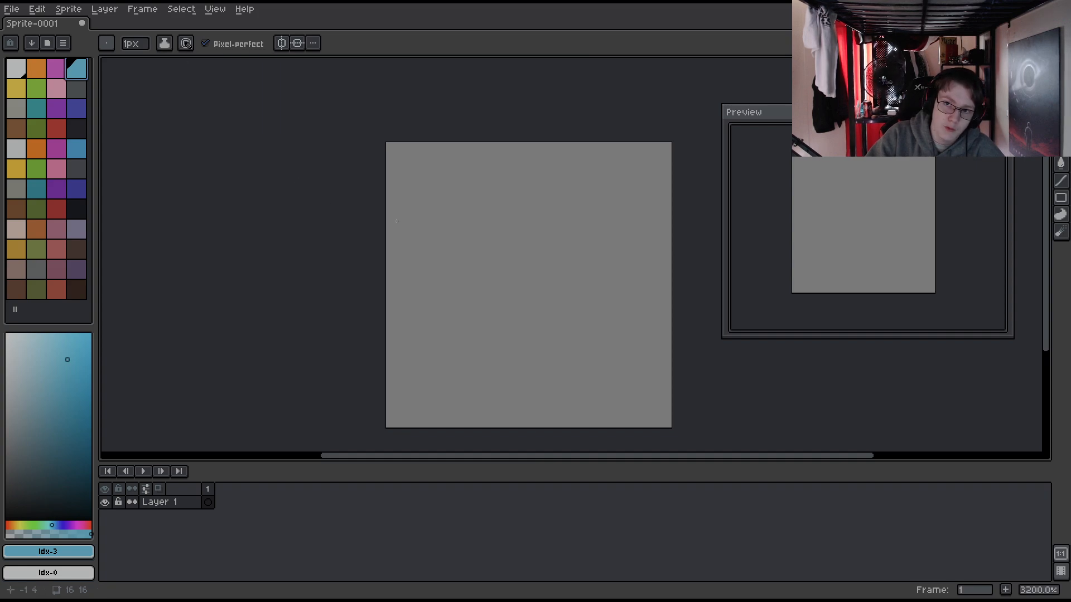
mouse_move(449, 205)
mouse_down()
mouse_move(430, 205)
mouse_move(484, 186)
mouse_move(457, 197)
mouse_move(449, 188)
mouse_up()
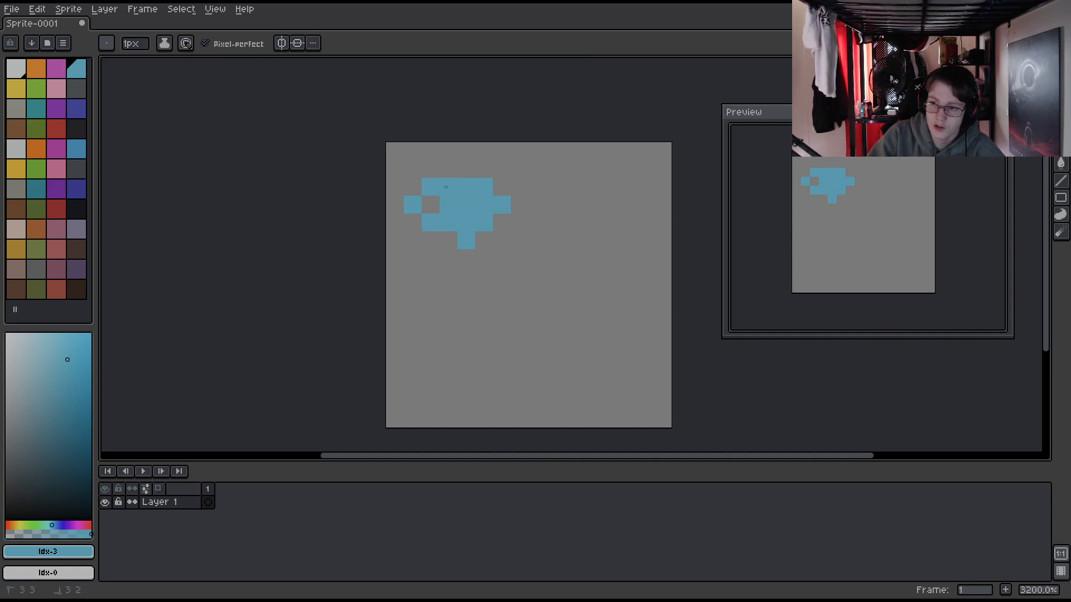
- Switch the ink to Alpha Compositing and paint a second light blue patch below the first one
click(164, 43)
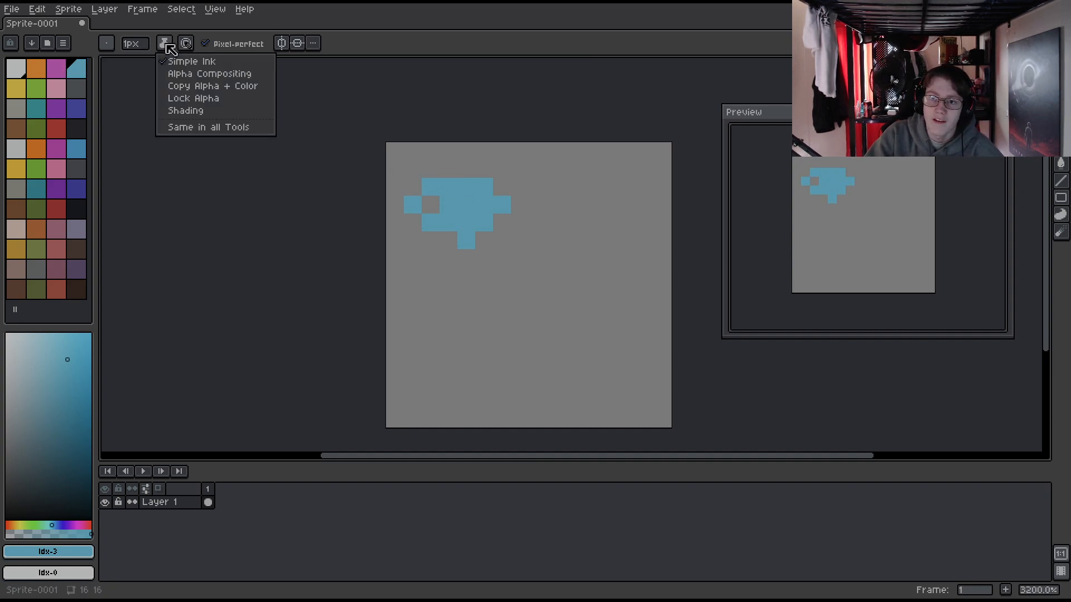
click(206, 75)
drag(448, 276, 502, 312)
- Switch the ink to Copy Alpha + Color and paint a light blue patch in the canvas's right half
click(164, 44)
click(193, 88)
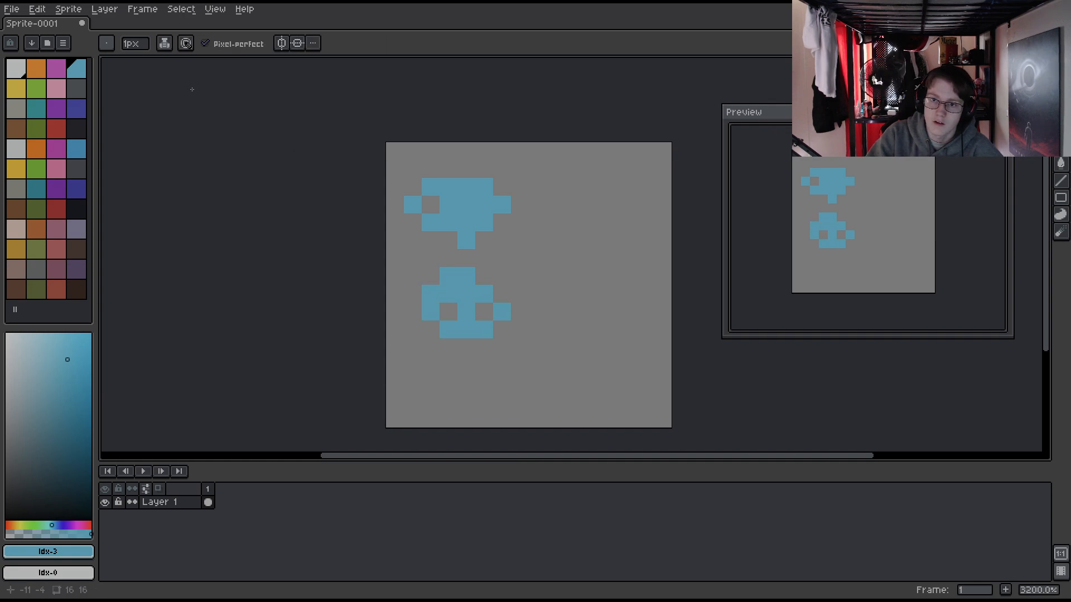
drag(574, 258, 552, 273)
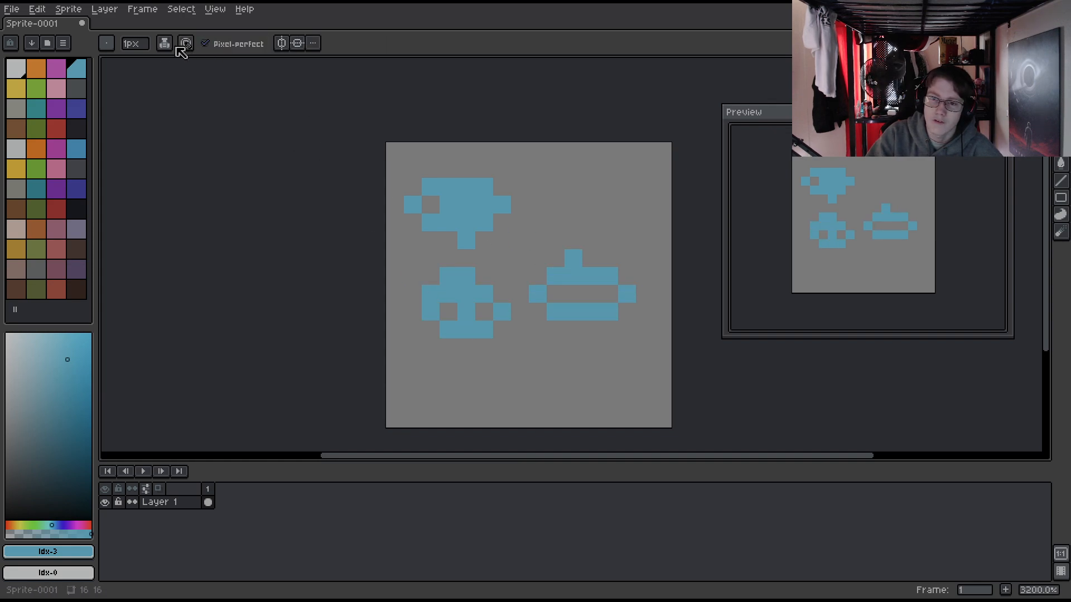
- Try the Lock Alpha and Copy Alpha + Color inks, and test Shading with a stroke above the right-hand patch
click(164, 44)
click(193, 99)
click(164, 44)
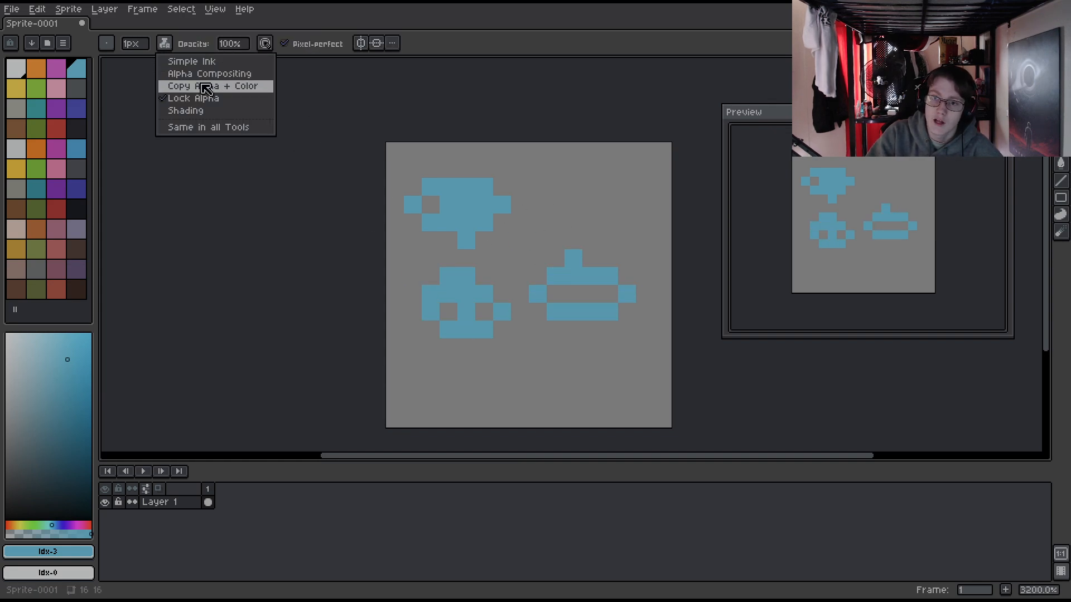
click(206, 87)
click(164, 44)
click(193, 111)
mouse_move(591, 205)
mouse_down()
mouse_move(573, 222)
mouse_move(538, 223)
mouse_up()
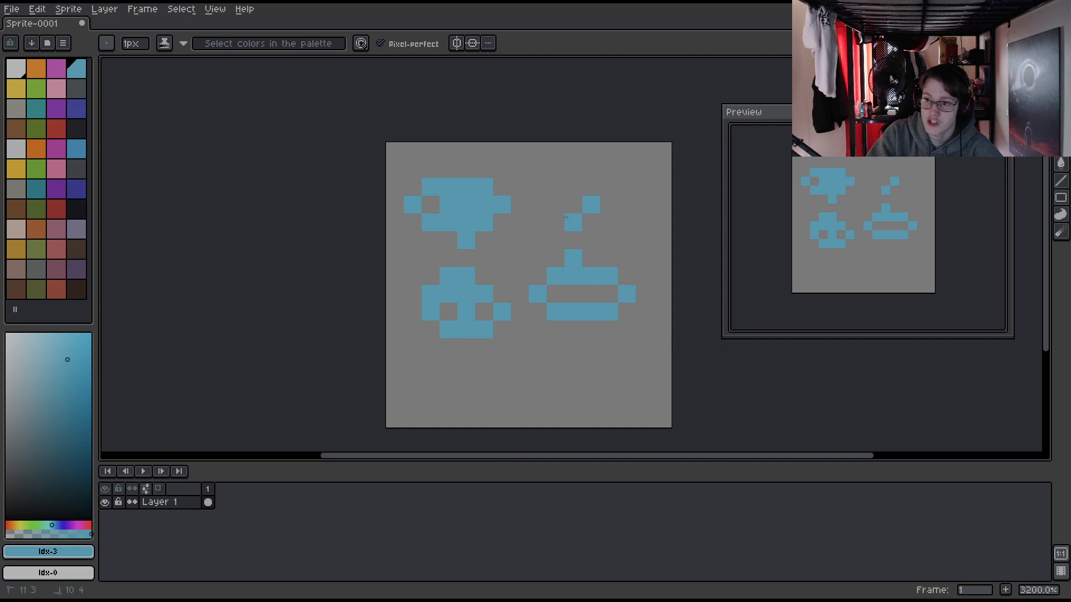
- Sample the transparent color from the canvas and erase all the light blue ink test patches
alt+click(493, 168)
mouse_move(500, 162)
mouse_down()
mouse_move(446, 187)
mouse_move(359, 256)
mouse_move(590, 291)
mouse_move(359, 276)
mouse_move(571, 239)
mouse_move(583, 205)
mouse_up()
- Examine the brush dynamics options, including the stabilizer and the pressure and velocity settings for size, angle and gradient
click(188, 47)
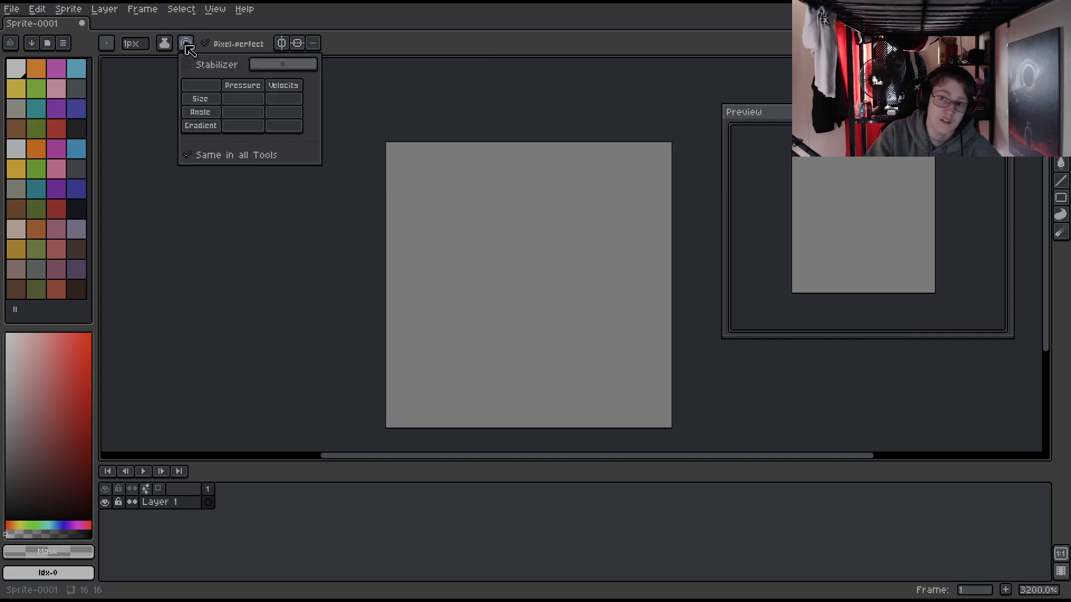
click(190, 65)
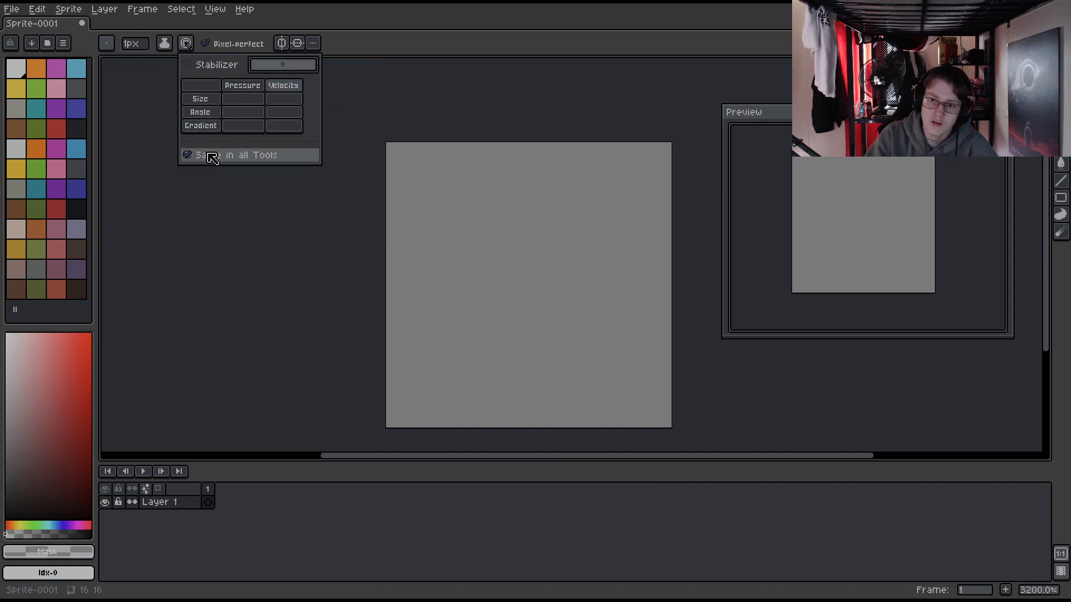
click(187, 45)
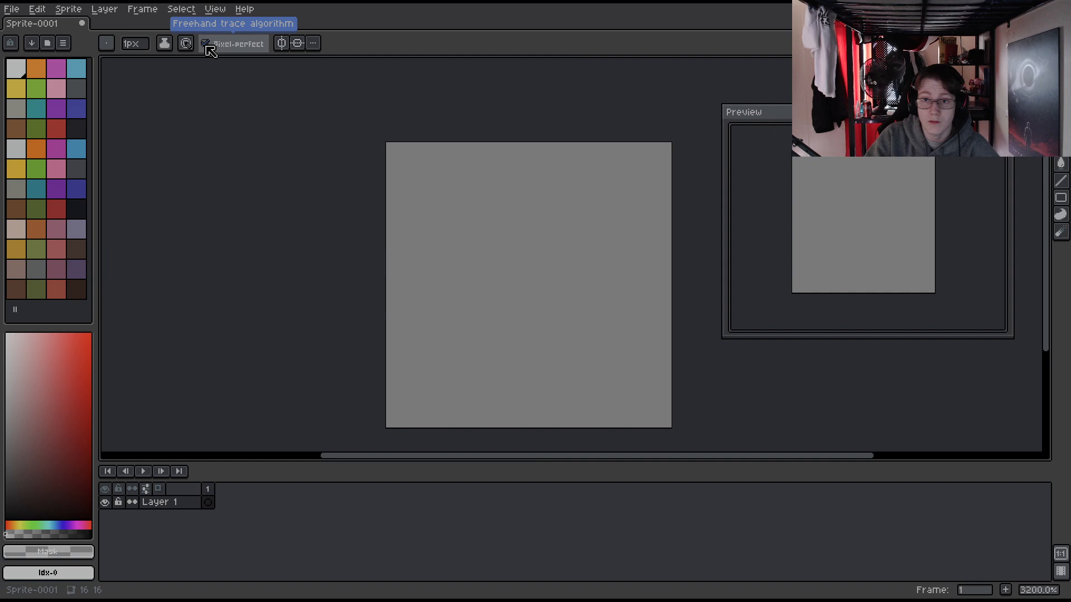
- With Pixel-perfect off, draw a light blue diagonal from the canvas's upper-left corner to its bottom edge
click(76, 68)
click(396, 187)
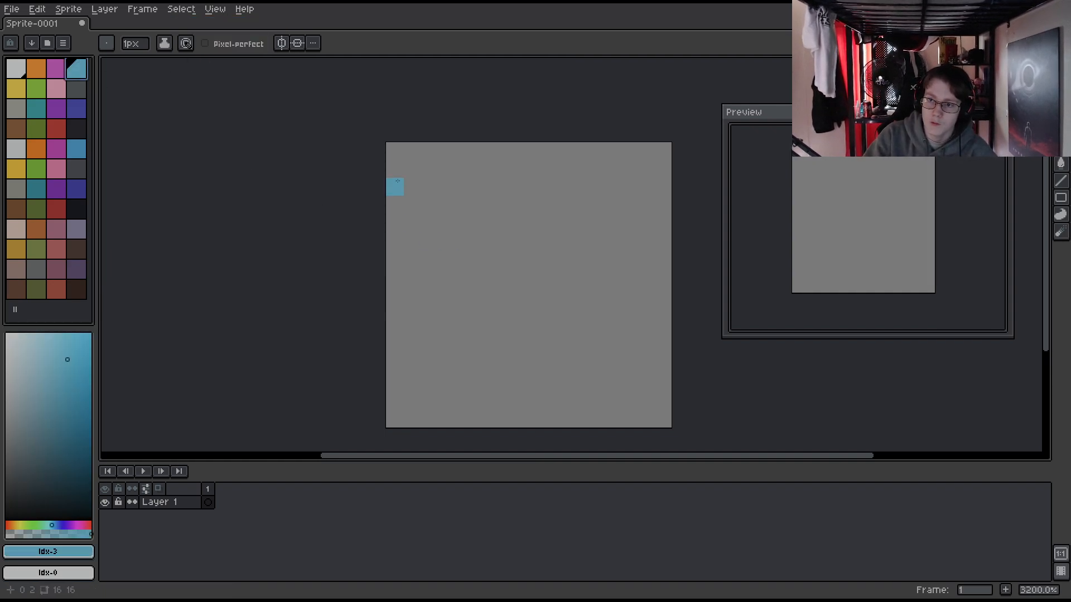
drag(395, 169, 617, 432)
- Turn on Pixel-perfect and draw three light blue diagonals for comparison, one below and two above the existing line
click(205, 43)
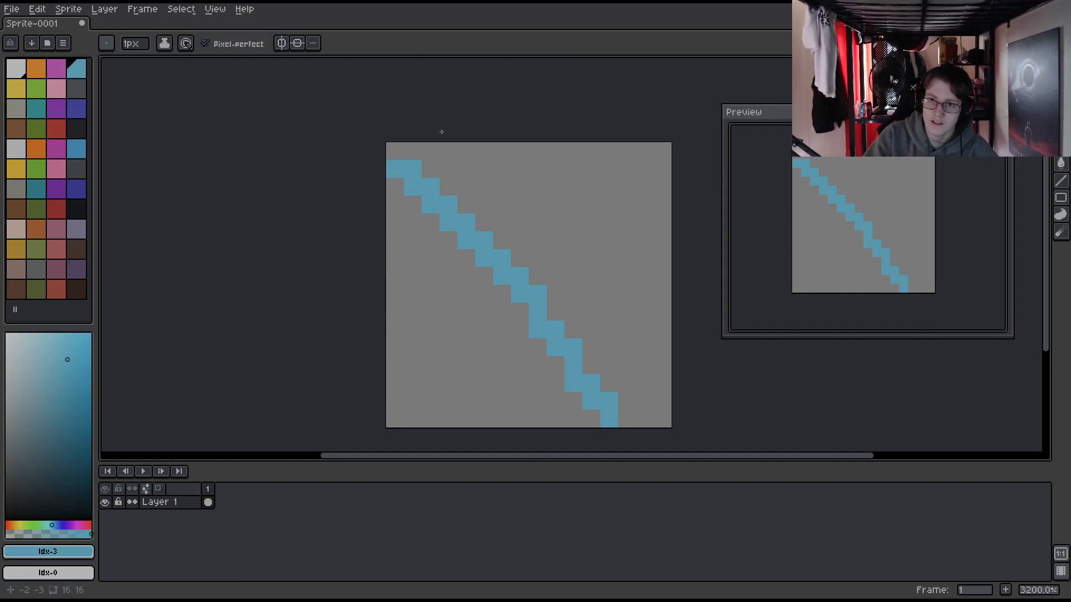
drag(484, 156, 645, 329)
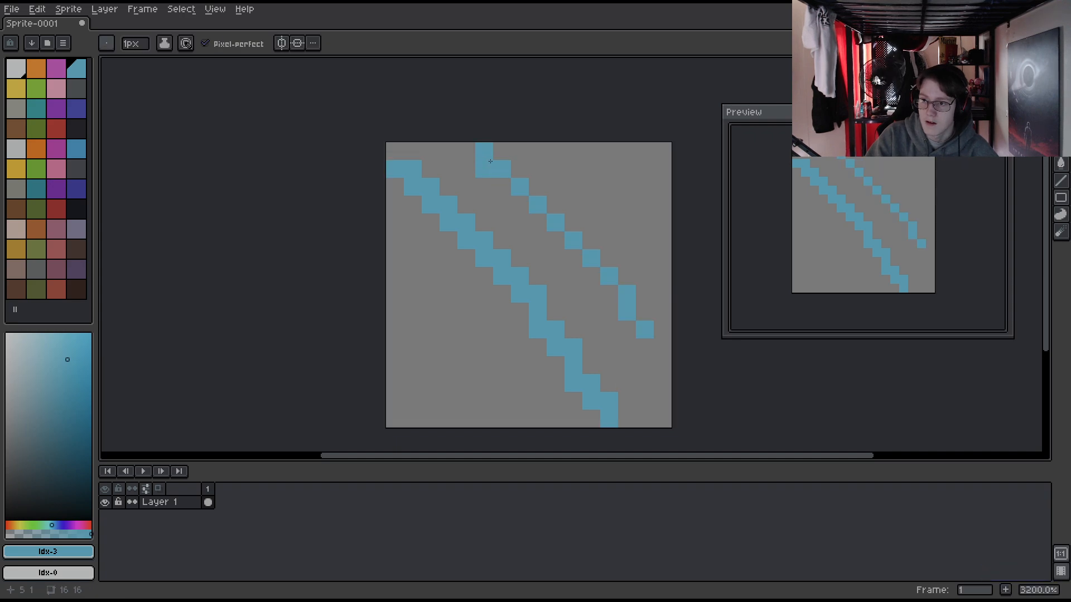
drag(413, 258, 475, 420)
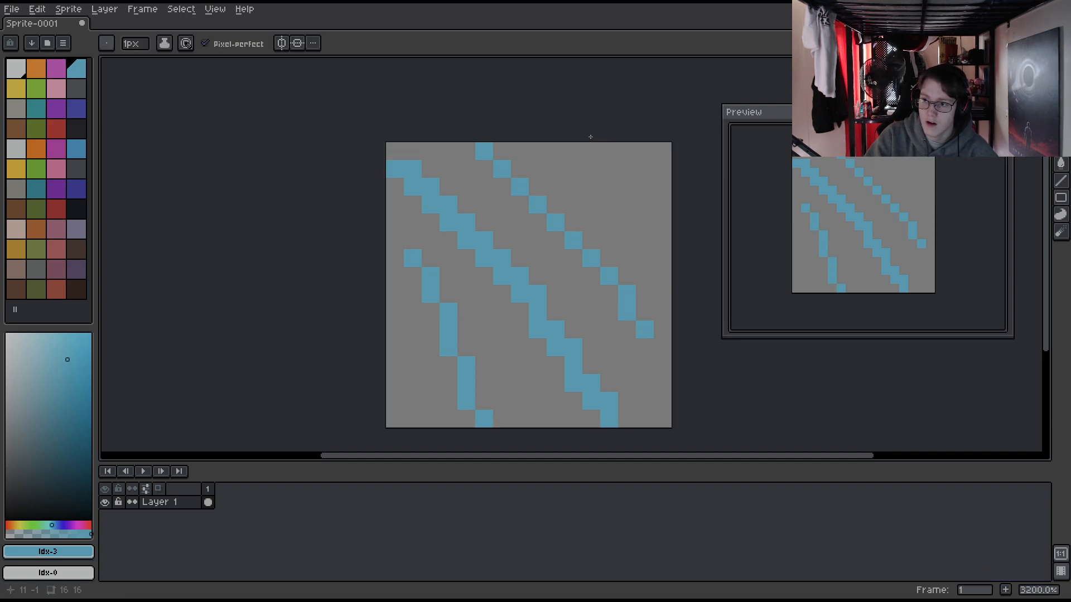
drag(560, 152, 664, 241)
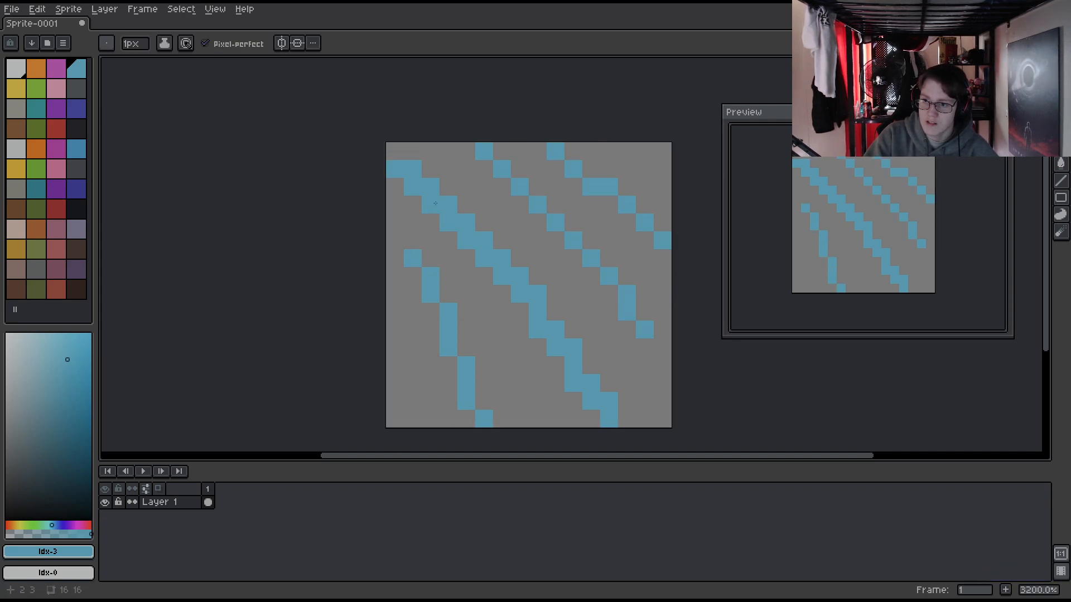
- Erase all the light blue test lines and enable Pixel-perfect for the pencil
right_click(620, 339)
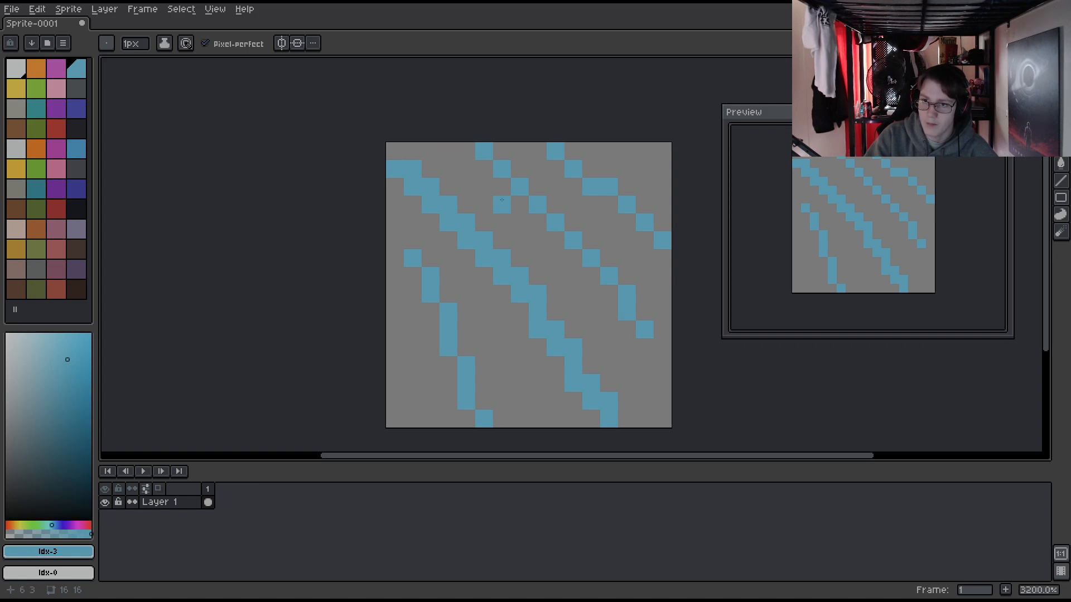
key(e)
mouse_move(411, 255)
mouse_down()
mouse_move(591, 382)
mouse_move(536, 312)
mouse_move(536, 239)
mouse_move(484, 257)
mouse_move(555, 239)
mouse_move(644, 328)
mouse_move(627, 223)
mouse_move(538, 169)
mouse_move(679, 275)
mouse_up()
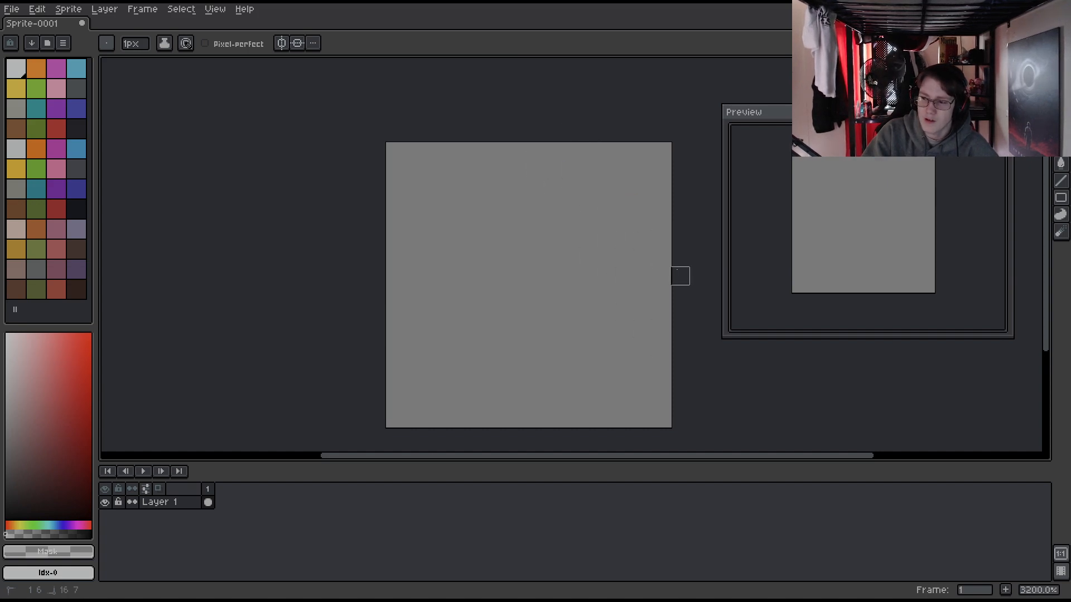
click(218, 43)
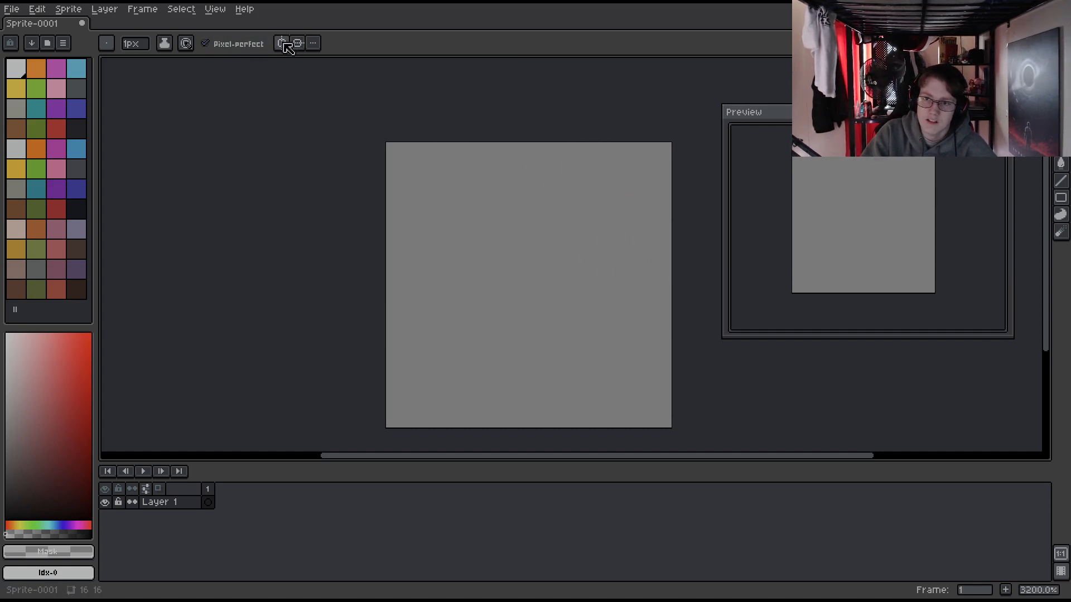
- Turn on both the vertical and horizontal symmetry axes and try the symmetry reset options
click(313, 43)
click(313, 43)
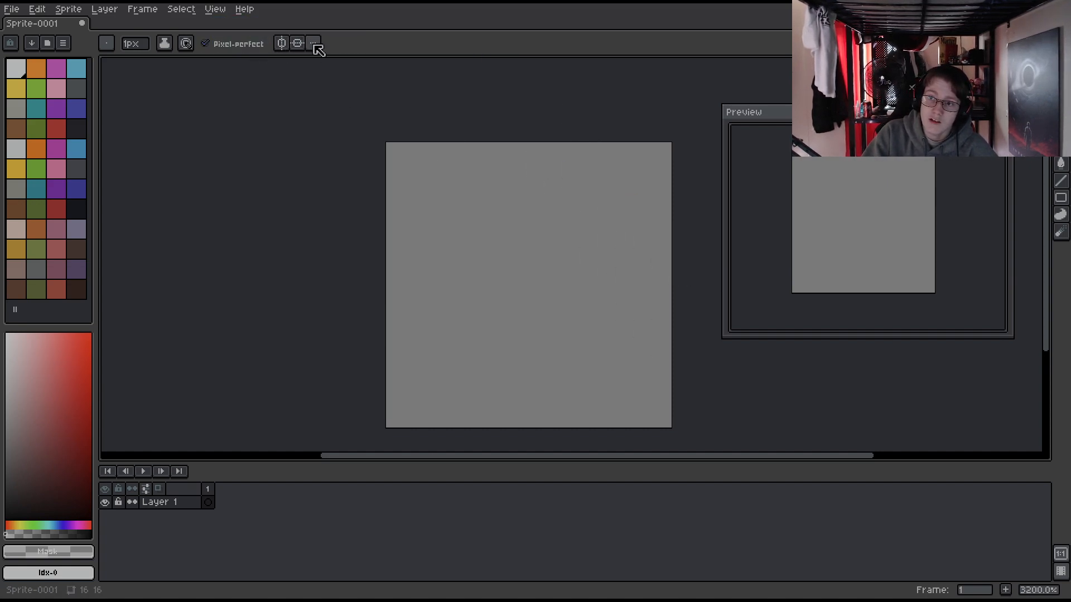
click(282, 45)
click(297, 43)
click(313, 42)
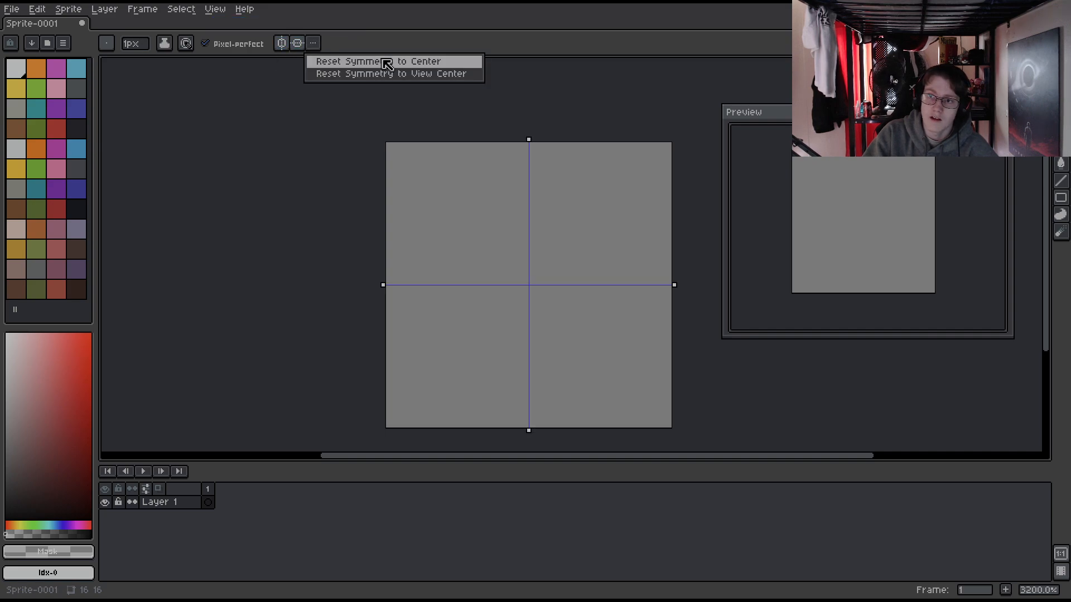
click(336, 74)
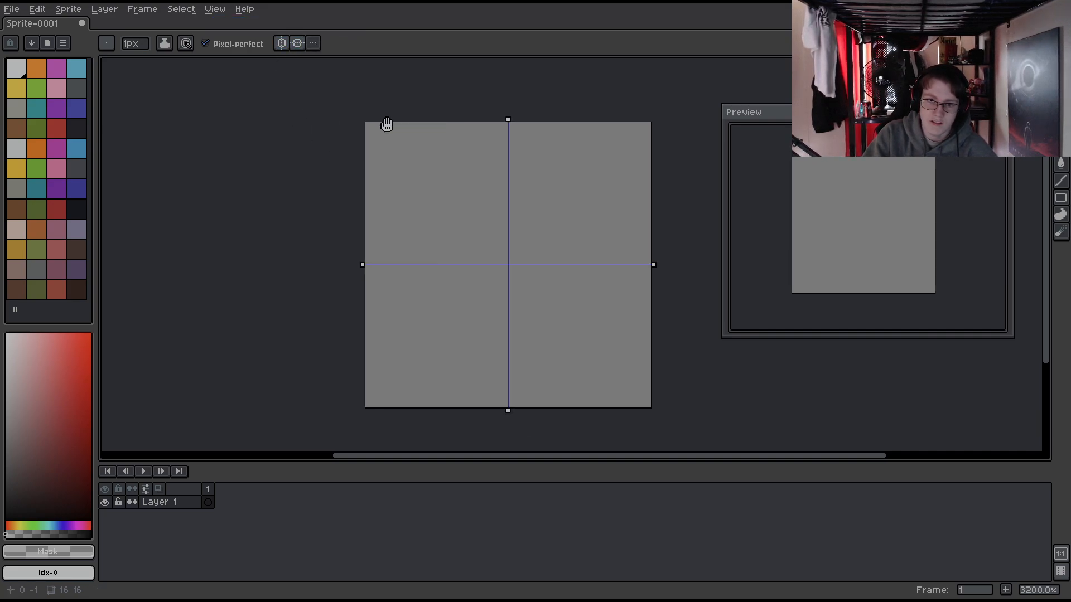
- Turn off the horizontal symmetry axis and draw a mirrored light blue vertical bar about 4 px tall near the left edge
click(76, 68)
click(299, 44)
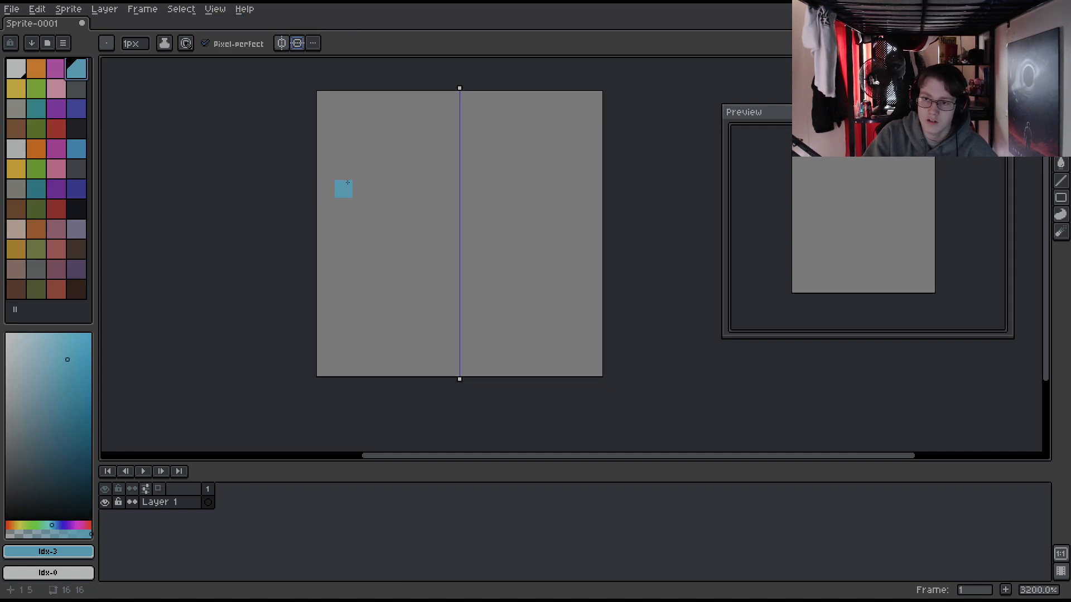
drag(343, 187, 342, 248)
- Turn the horizontal symmetry axis back on, try a mirrored stroke, and undo all the symmetry test strokes
click(298, 43)
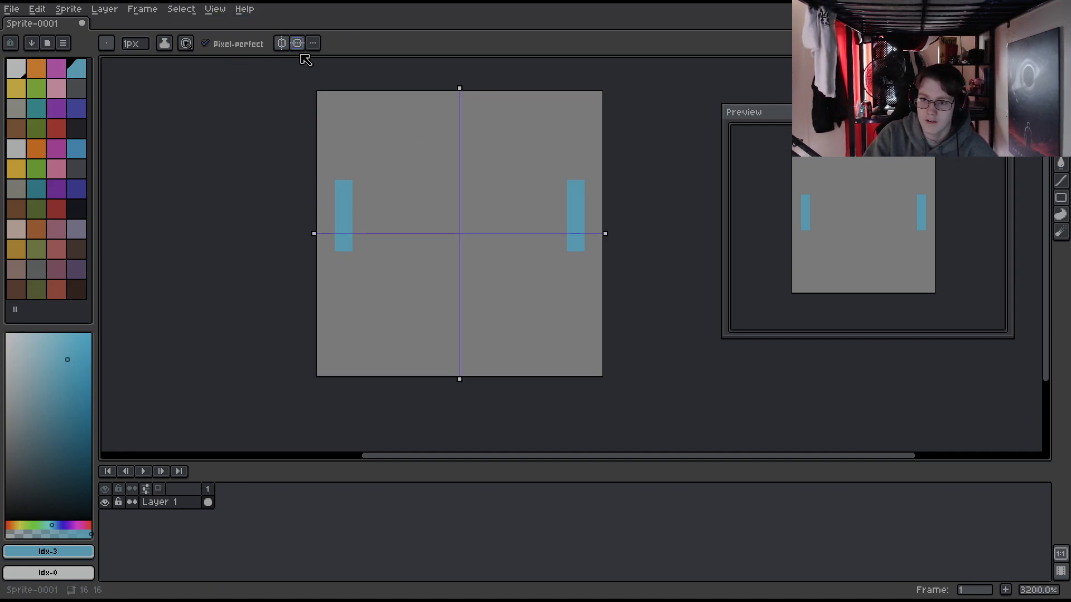
drag(379, 171, 441, 172)
key(ctrl+z)
key(ctrl+z)
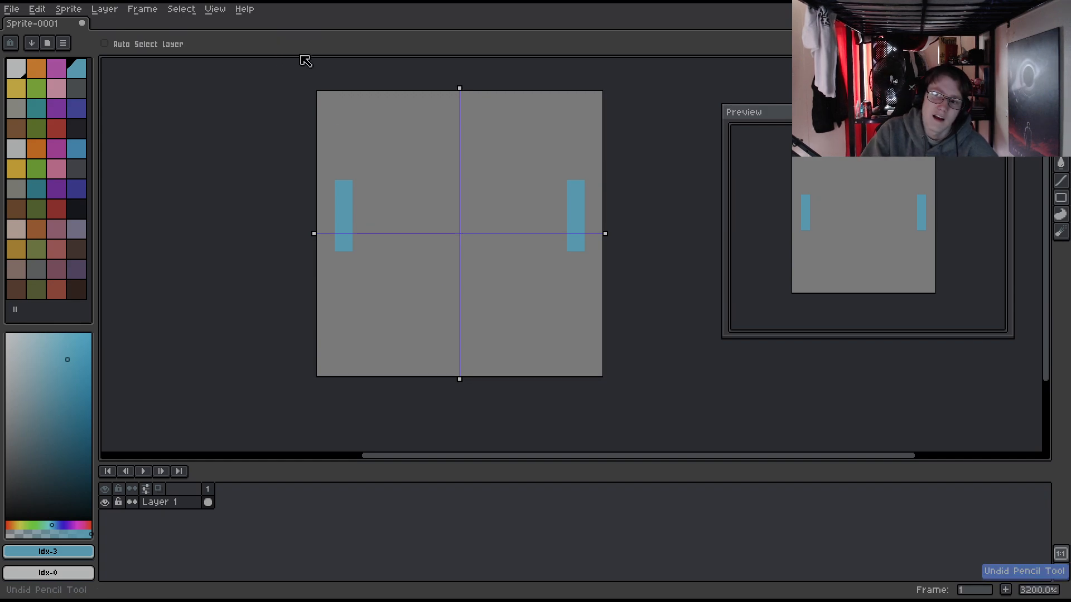
key(ctrl+z)
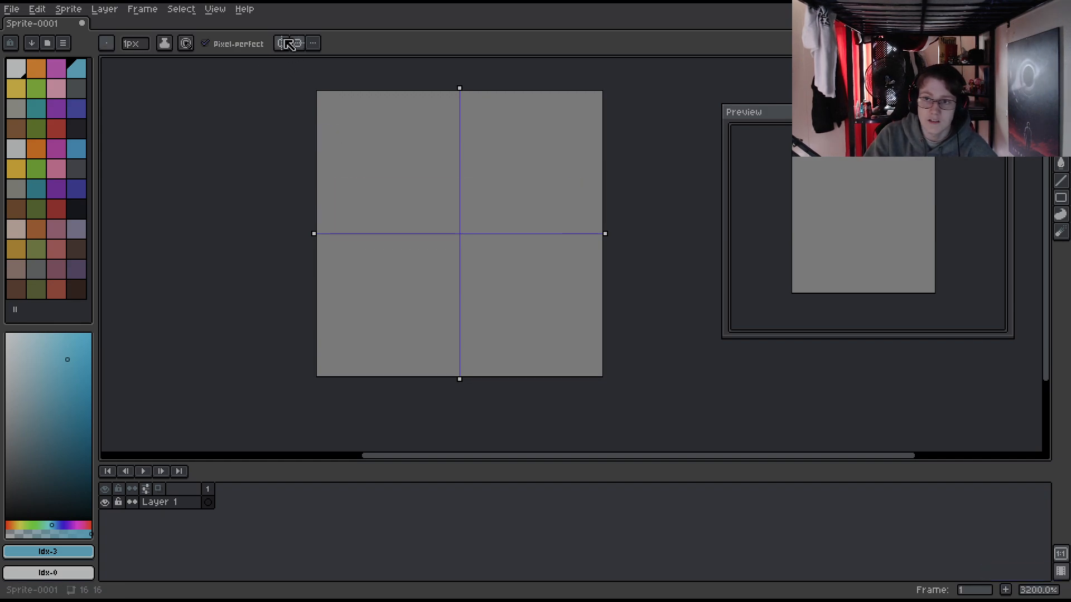
- Turn off both the vertical and horizontal symmetry axes
click(282, 44)
click(297, 43)
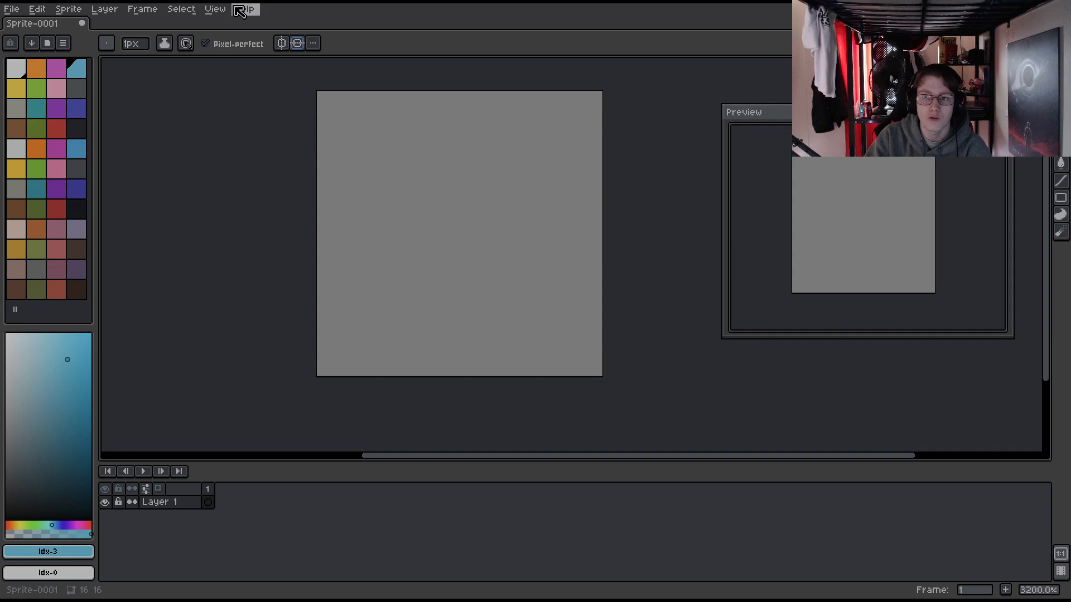
- Open the export settings for the sprite and look at the output file name and save location
click(14, 9)
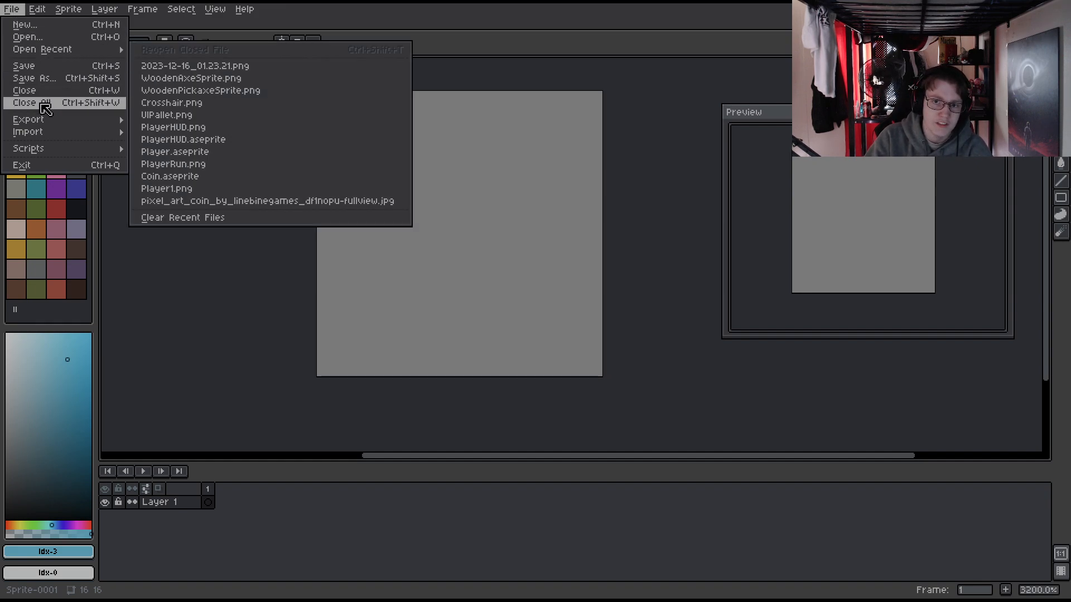
mouse_move(33, 136)
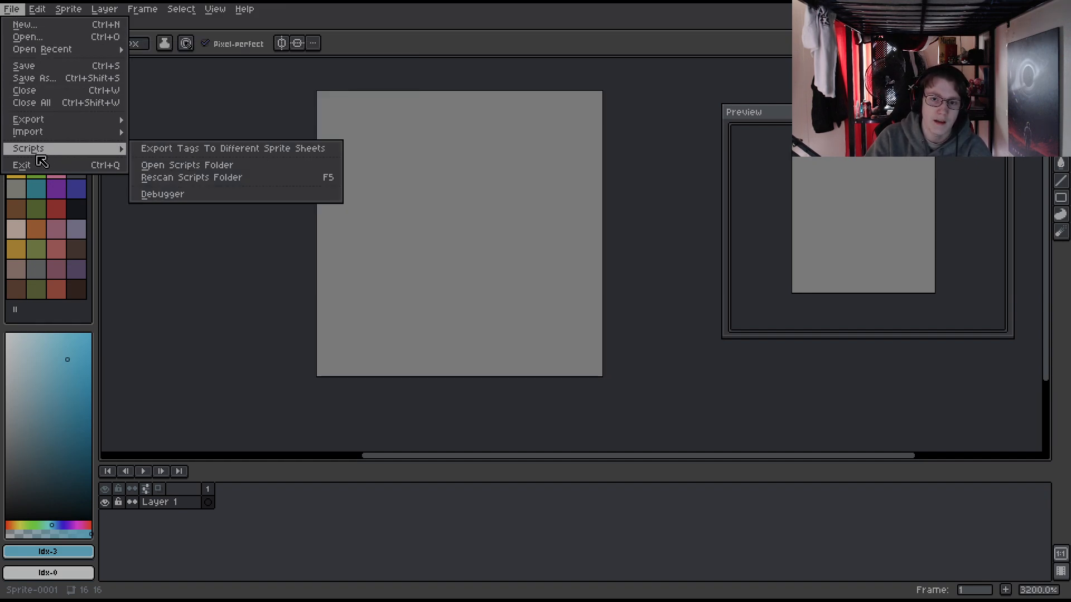
click(214, 125)
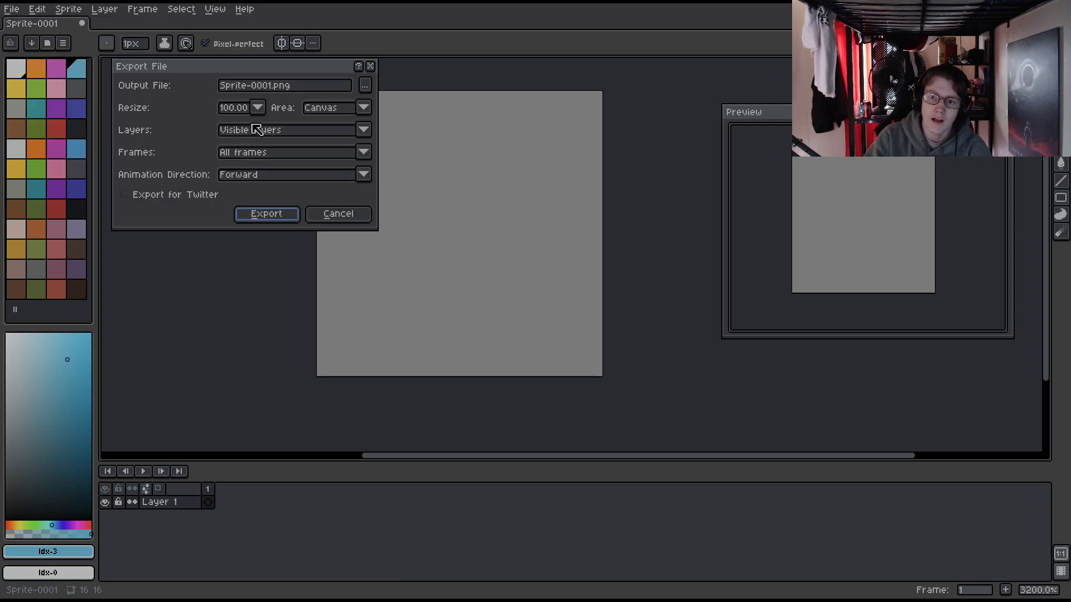
click(257, 86)
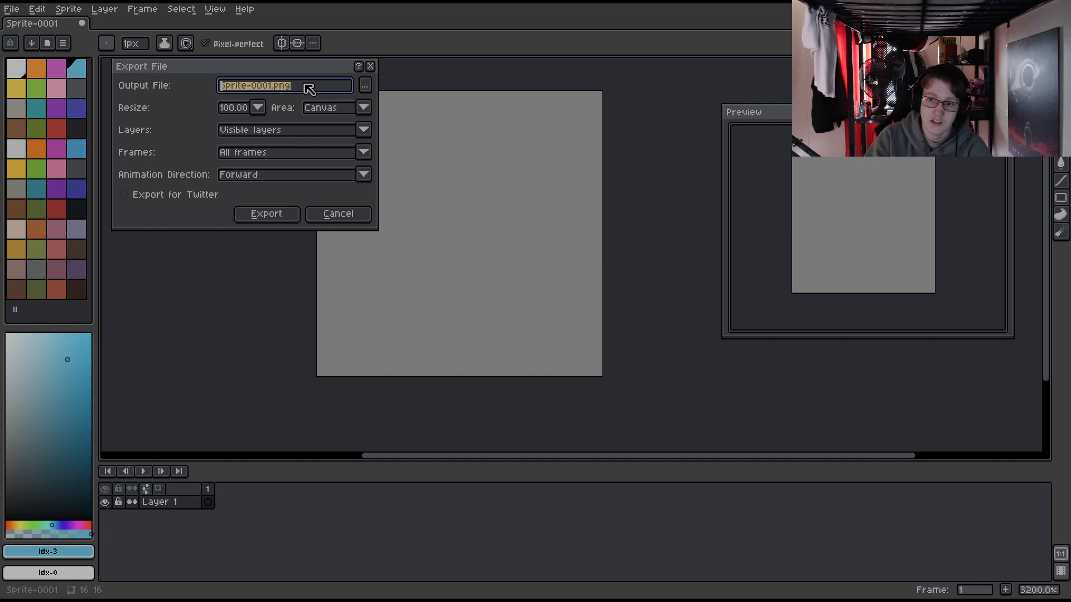
click(366, 85)
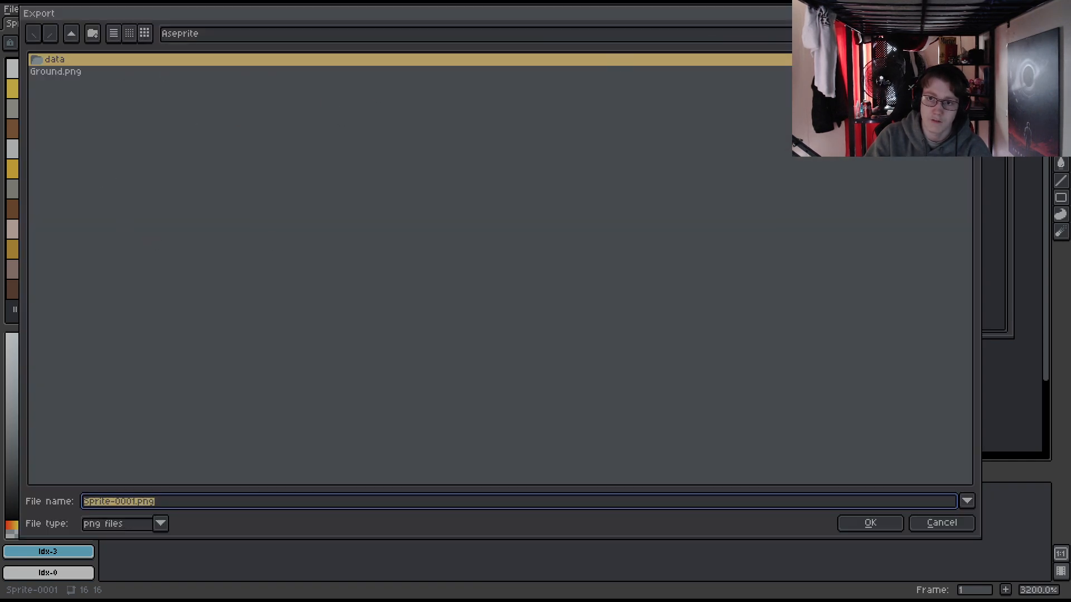
click(974, 13)
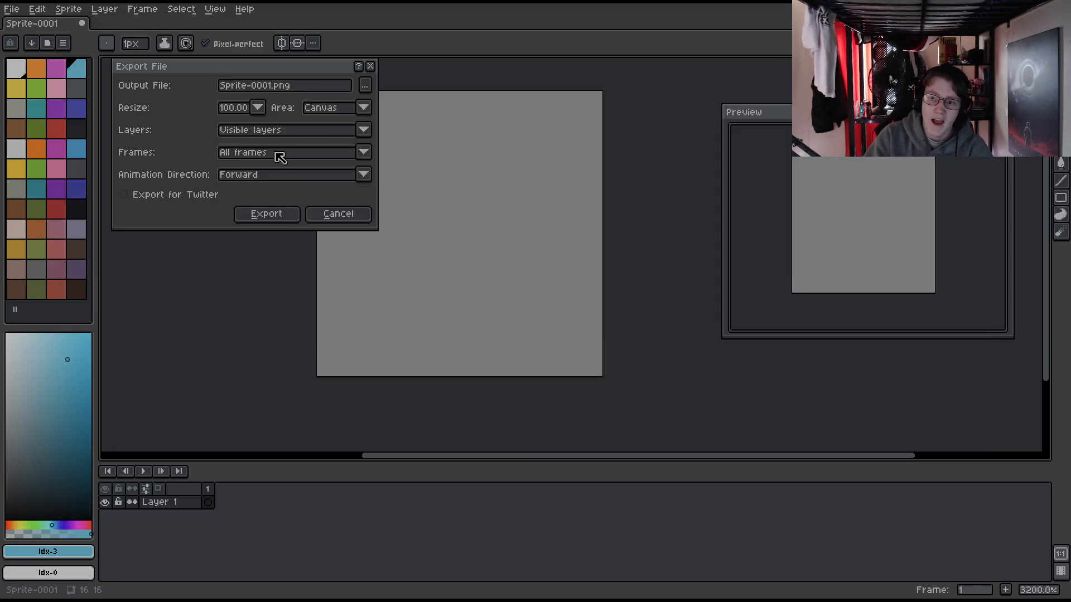
- Look at the frame and layer options for exporting the sprite and cancel the export
click(275, 153)
click(140, 145)
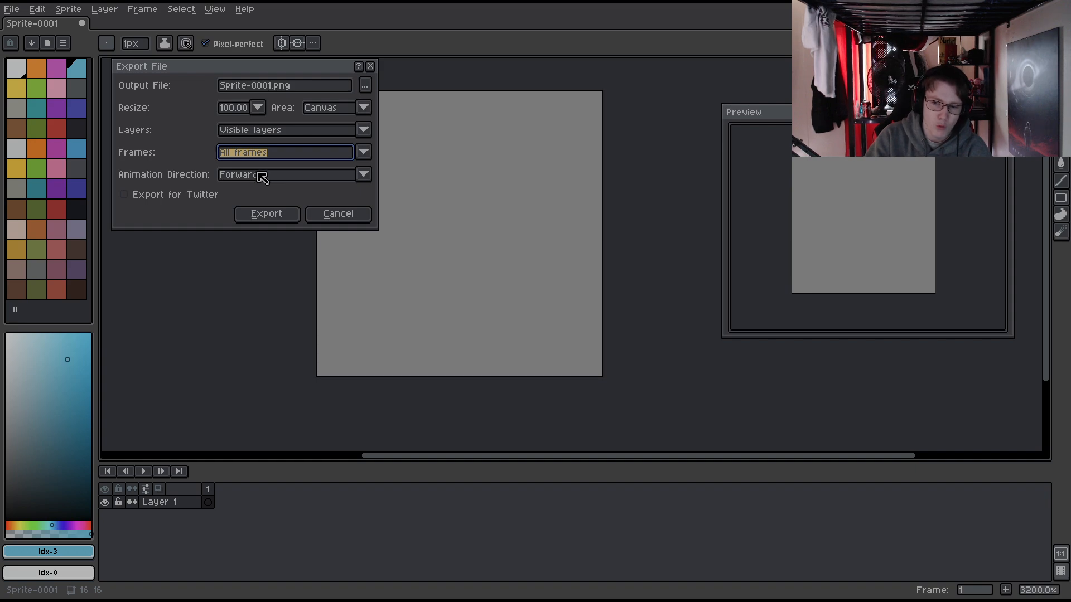
click(259, 129)
click(264, 134)
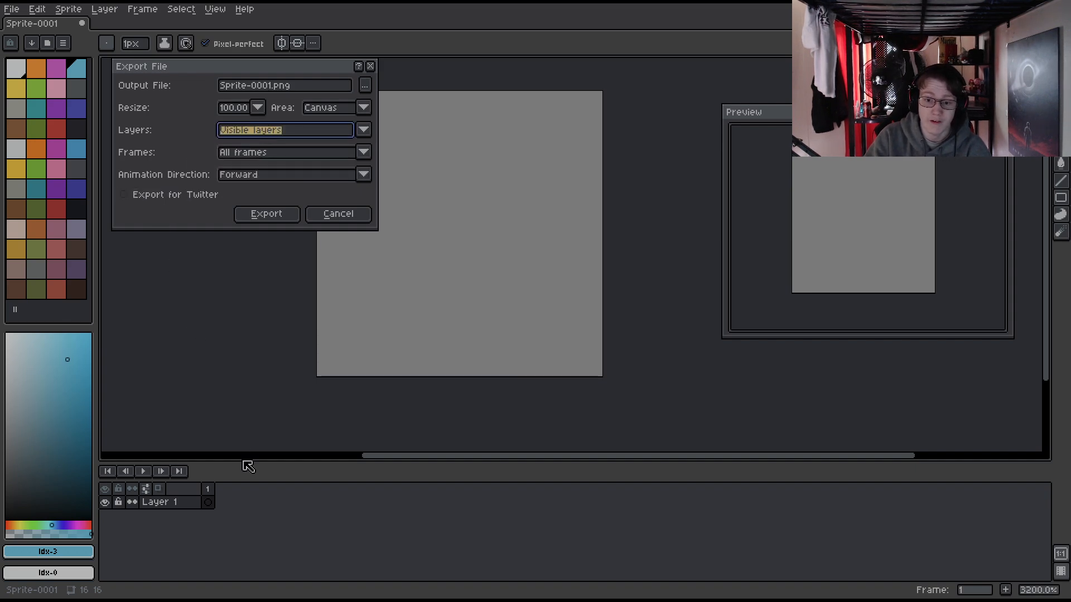
click(338, 214)
click(11, 9)
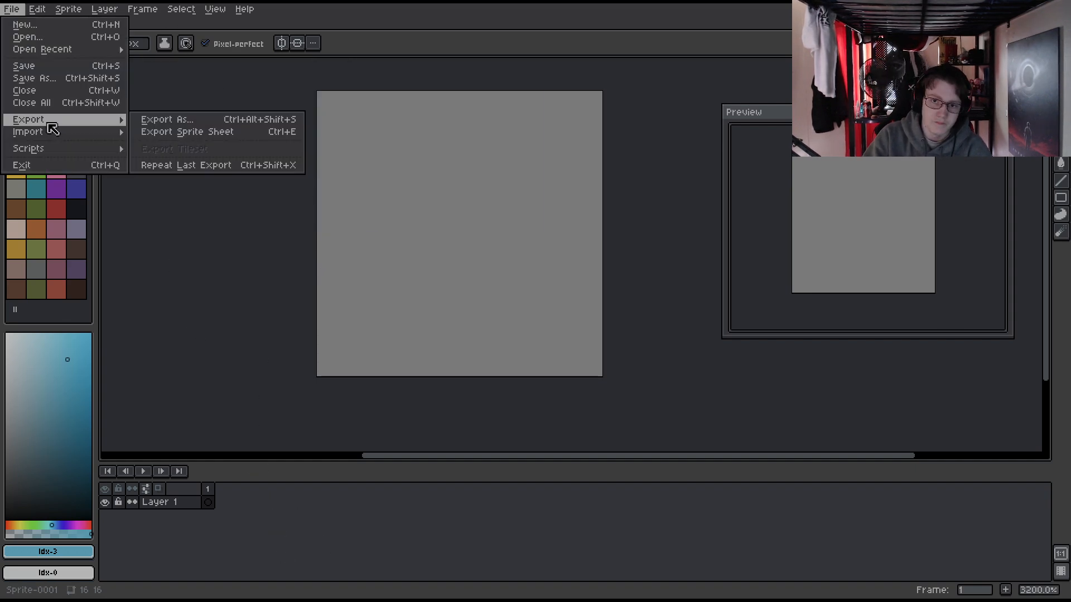
mouse_move(26, 132)
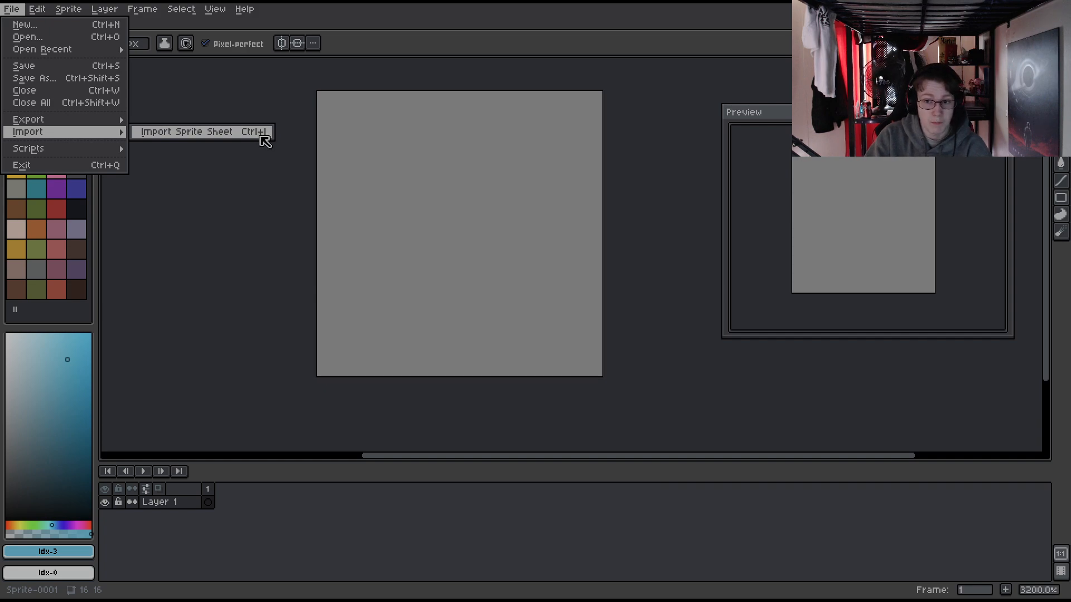
mouse_move(67, 148)
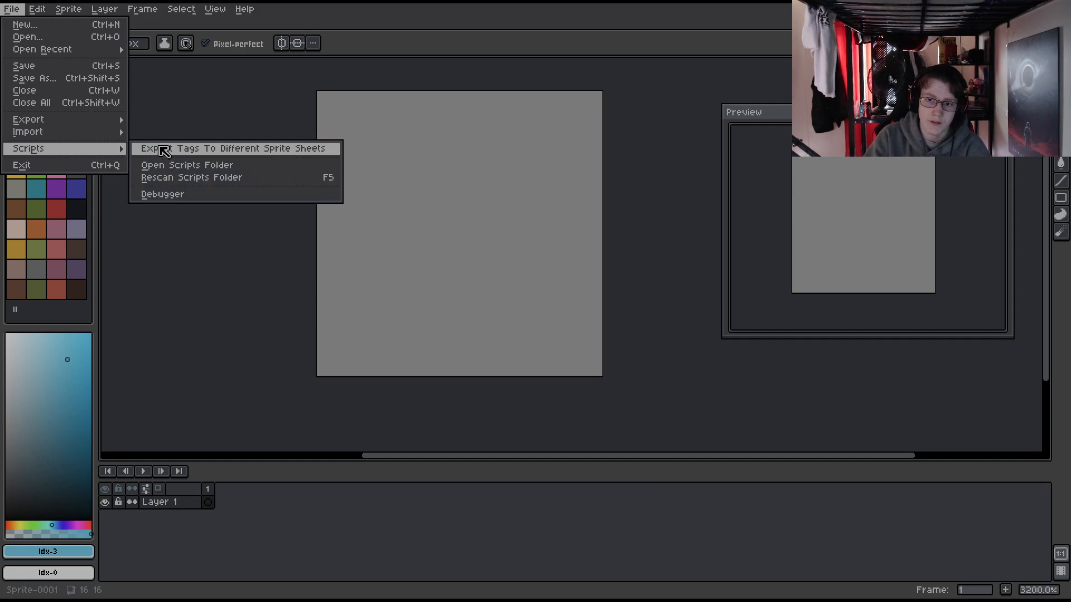
click(37, 9)
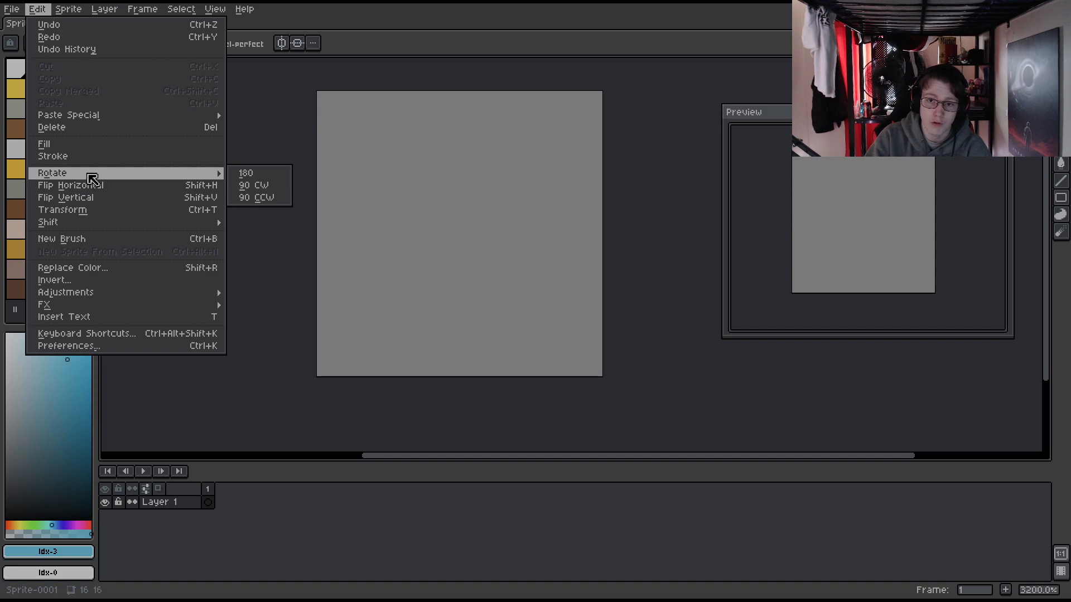
click(229, 91)
mouse_move(378, 153)
mouse_down()
mouse_move(397, 210)
mouse_move(490, 235)
mouse_up()
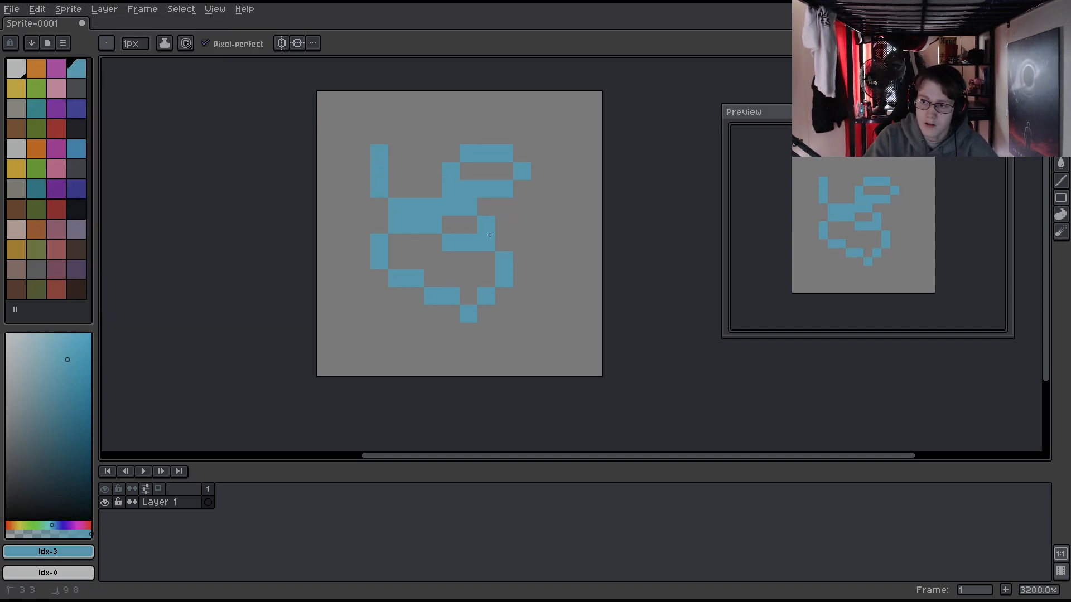
key(ctrl+a)
key(Delete)
- Draw a light blue heart outline about 11 px wide and 10 px tall near the middle of the canvas
click(446, 190)
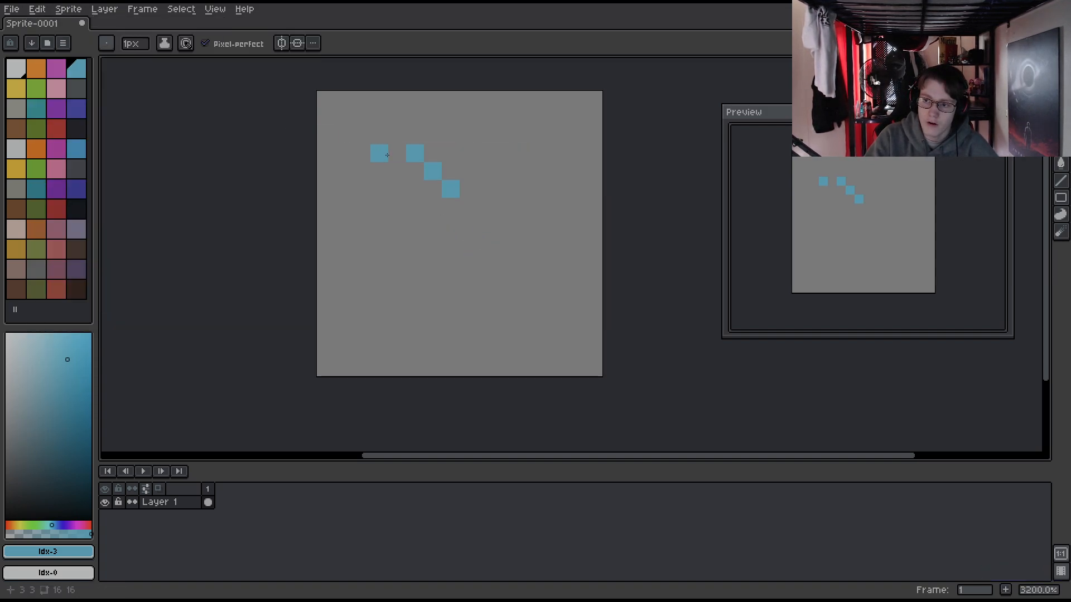
drag(469, 172, 504, 152)
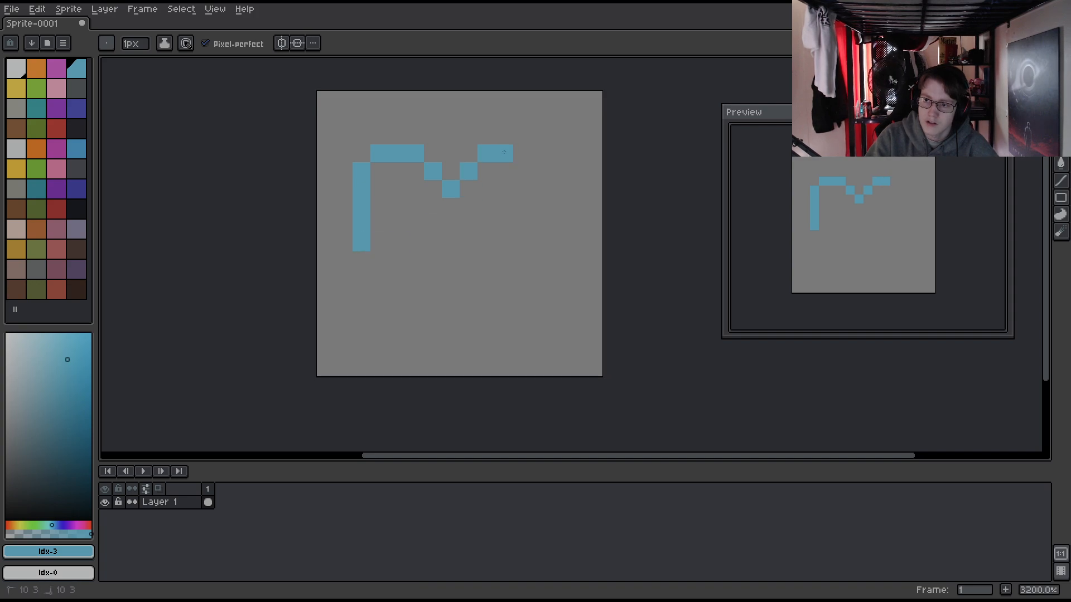
click(451, 314)
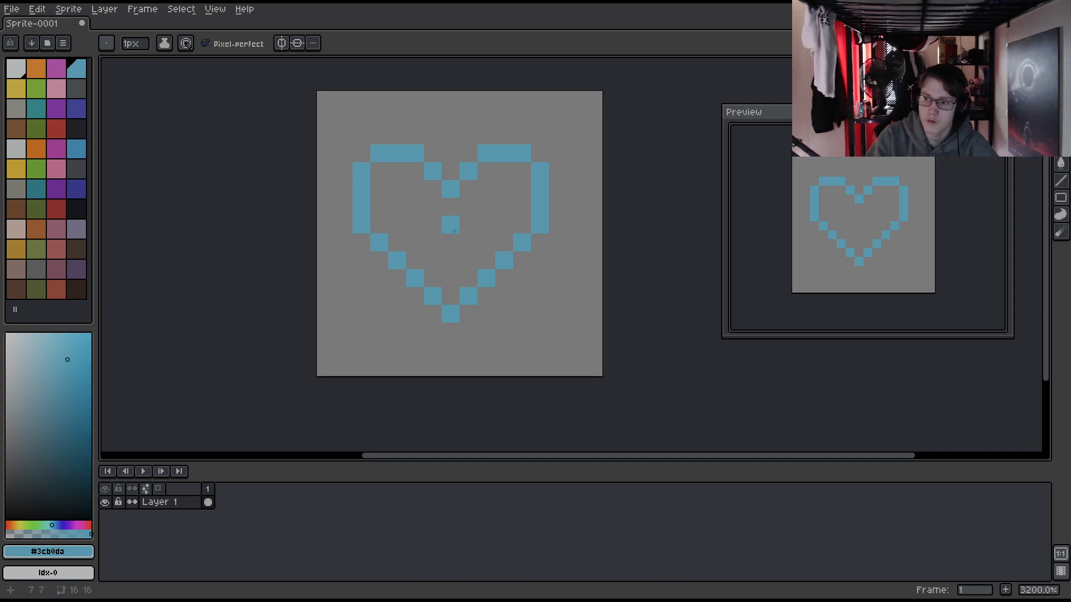
drag(450, 224, 450, 235)
- Fill the inside of the heart with dark red, palette index 14, and return to the pencil
key(i)
click(57, 129)
key(g)
click(449, 245)
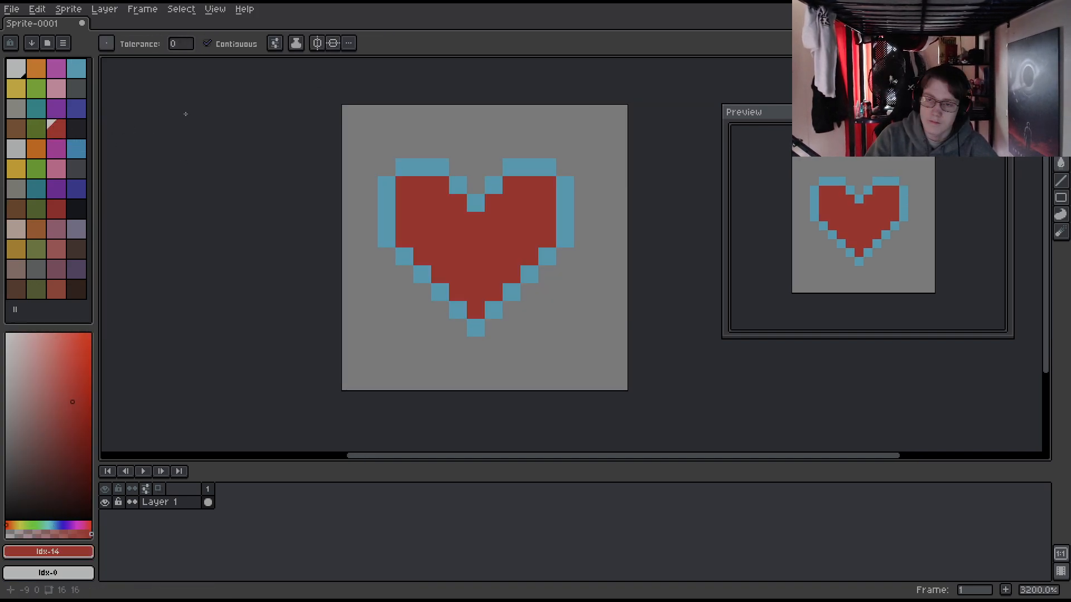
key(b)
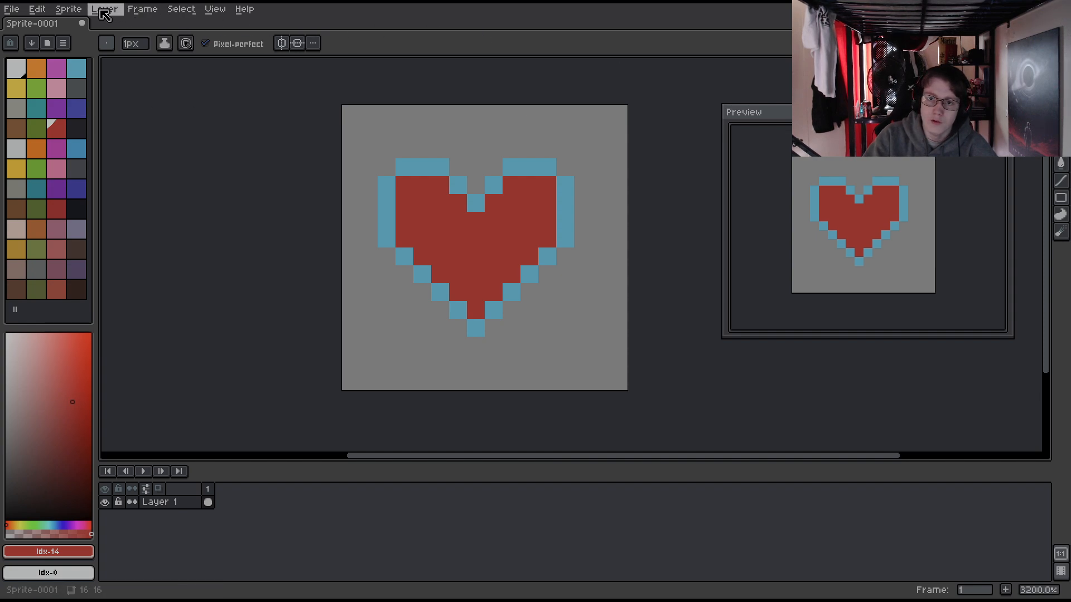
- Try rotating the heart by 180 degrees and undo the rotation
click(31, 10)
mouse_move(95, 173)
click(250, 170)
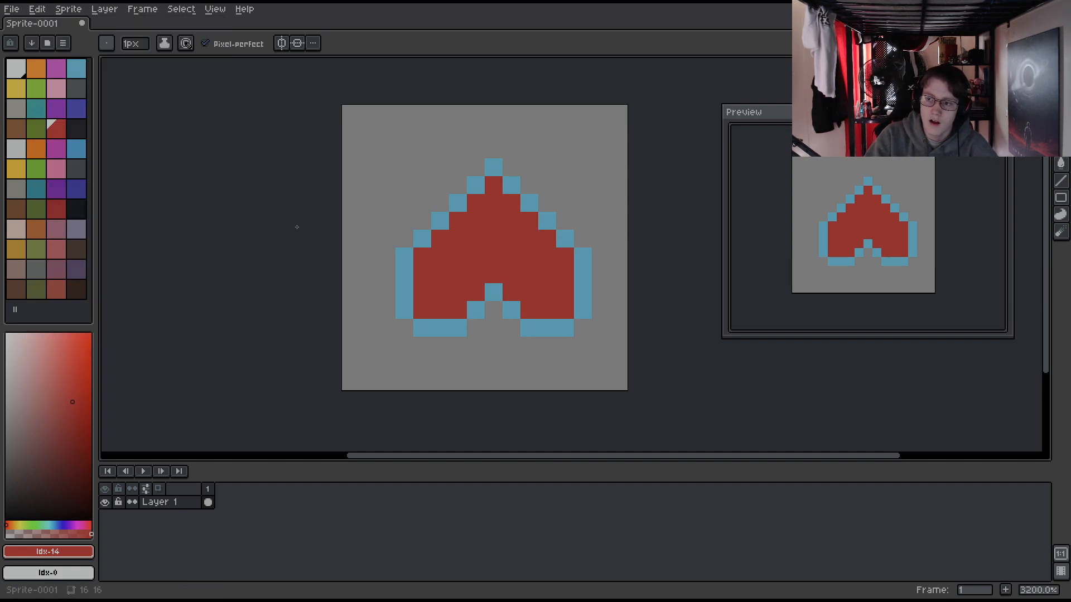
key(ctrl+z)
- Try rotating the heart 90 degrees clockwise and undo the rotation
click(41, 10)
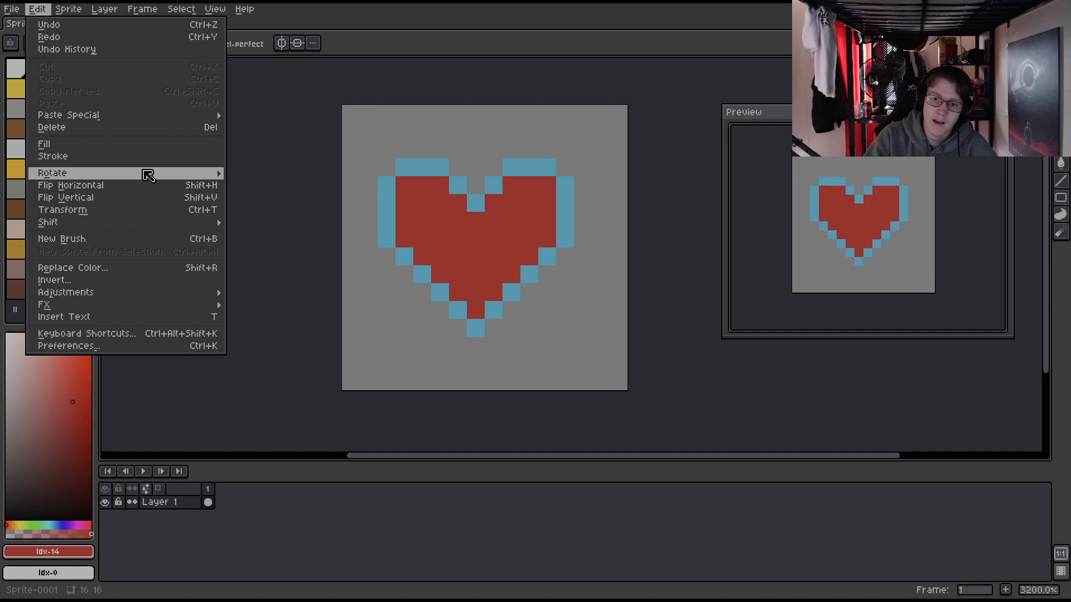
mouse_move(143, 170)
click(249, 184)
key(ctrl+z)
- Try rotating the heart 90 degrees counterclockwise, undo the rotation and return to the pencil
click(37, 9)
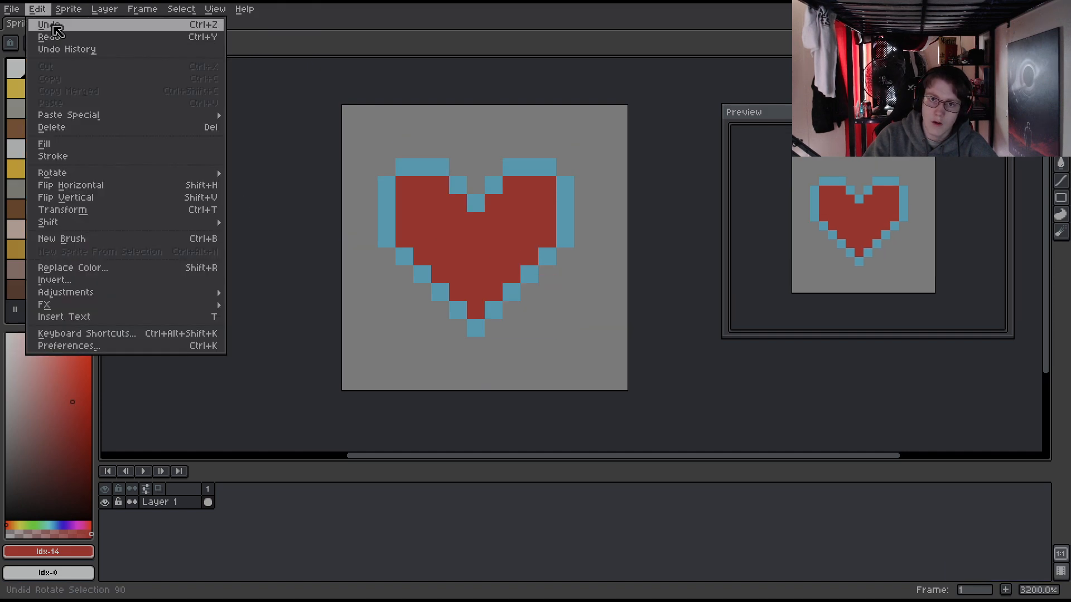
click(266, 198)
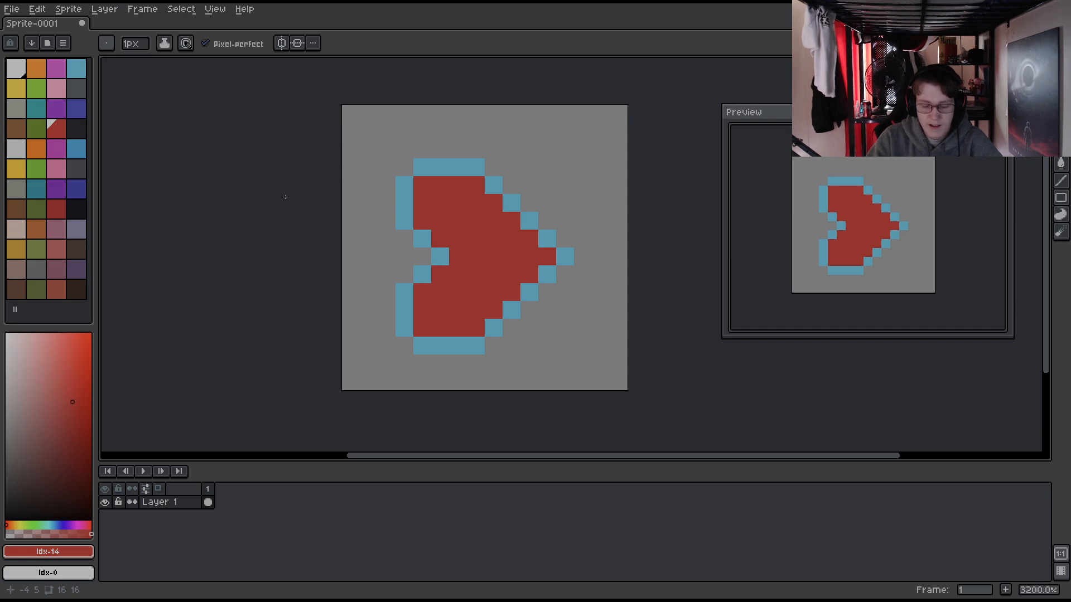
key(v)
key(ctrl+z)
key(b)
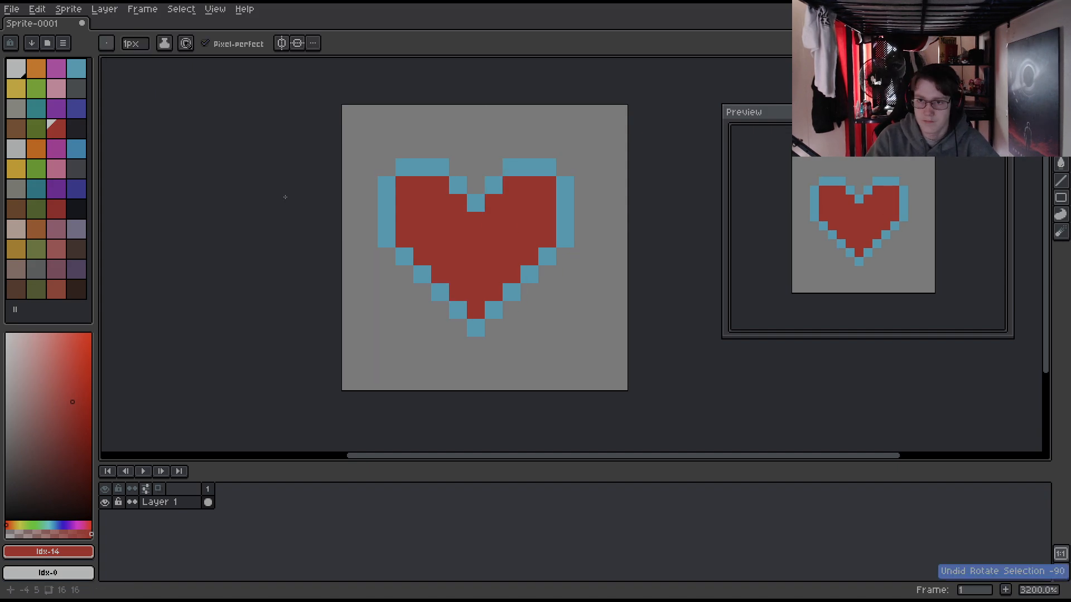
- Try flipping the heart horizontally and undo the flip
click(49, 10)
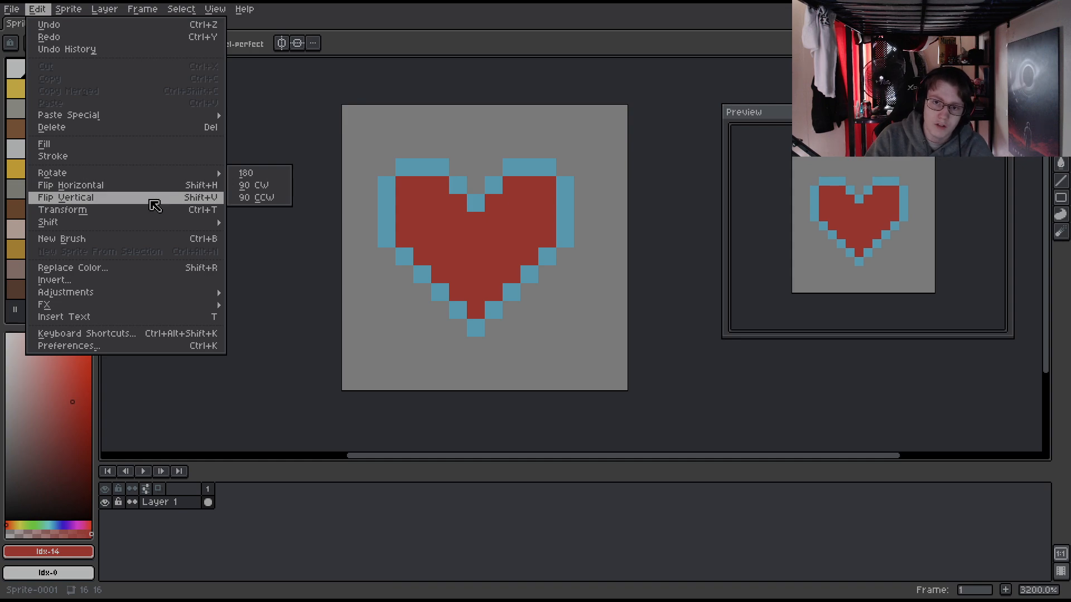
click(152, 186)
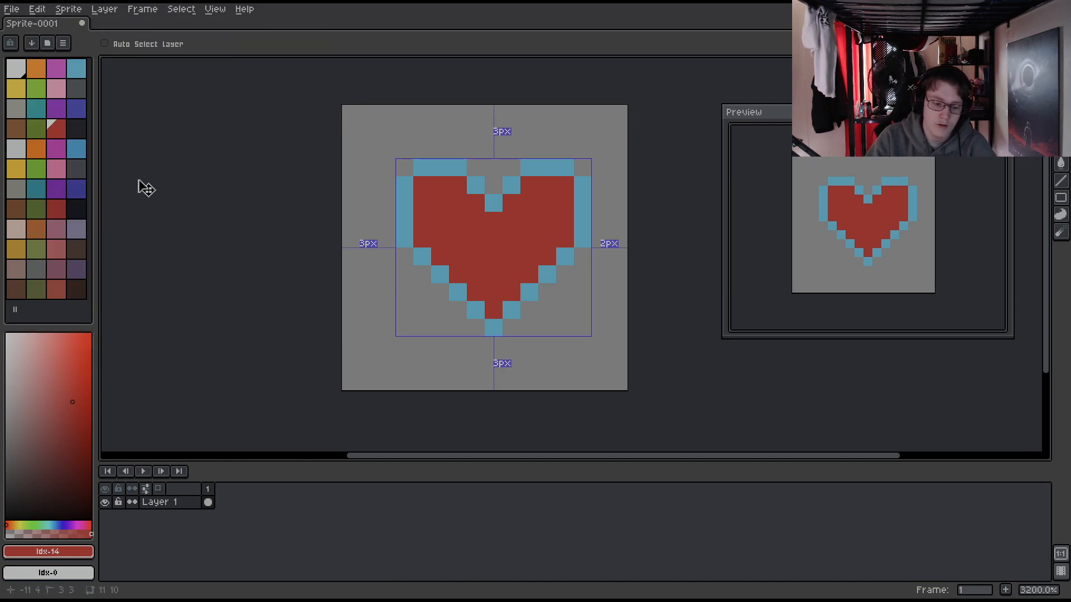
key(ctrl+z)
- Try flipping the heart vertically and undo the flip
click(38, 10)
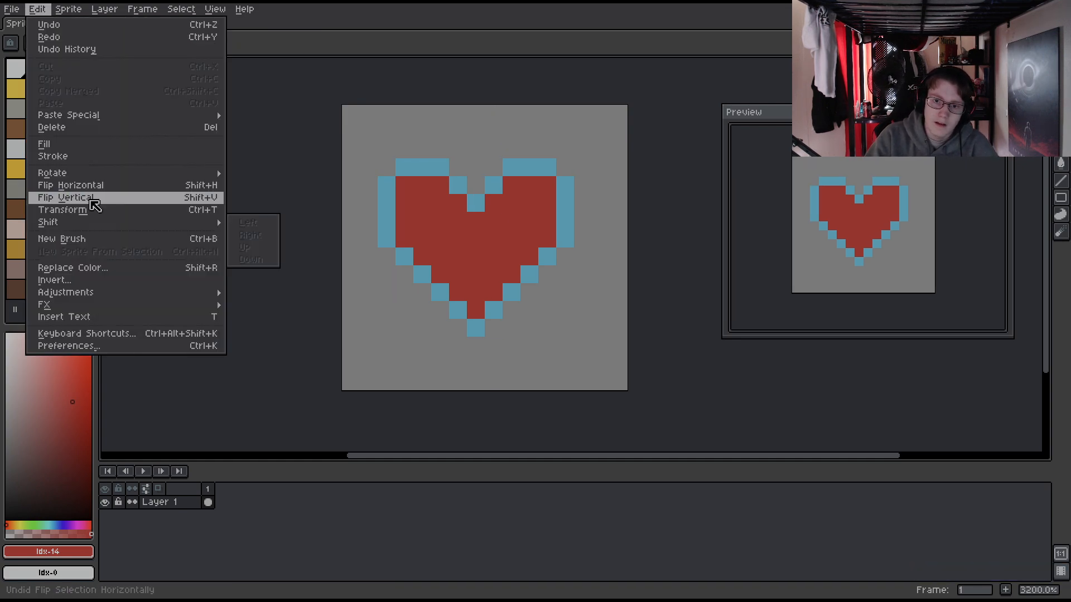
click(149, 198)
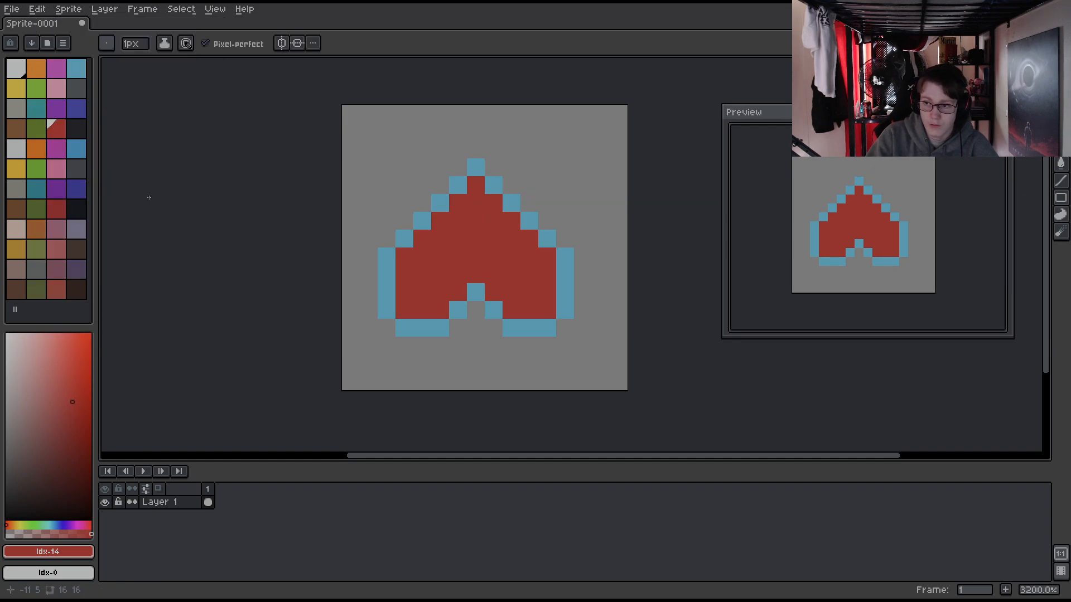
key(ctrl+a)
key(ctrl+z)
key(ctrl+z)
- Use Transform to move the heart 1 px to the right, and deselect it
click(38, 9)
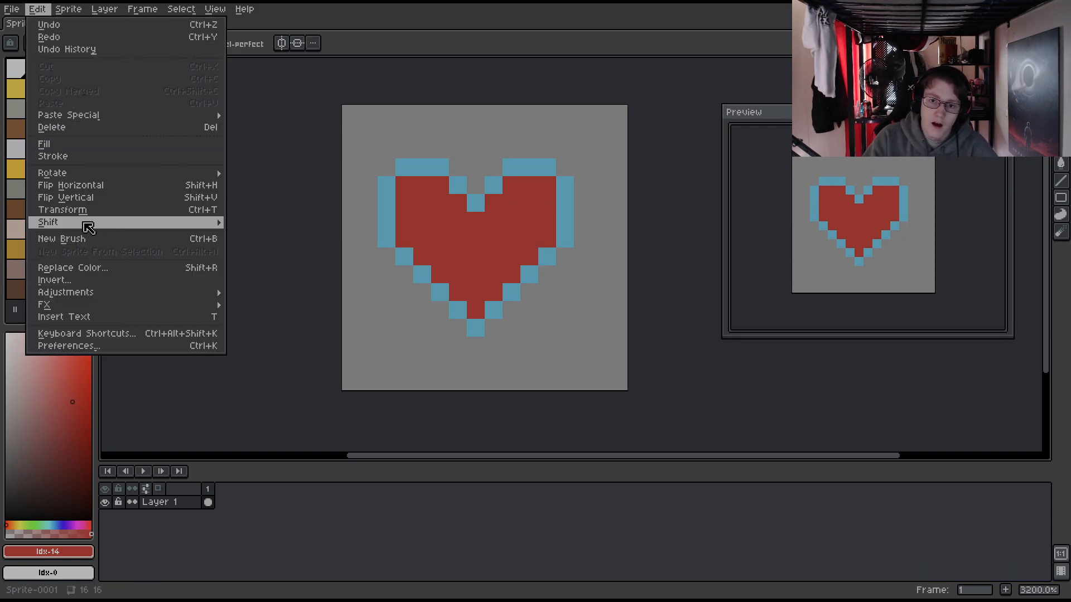
click(94, 215)
drag(478, 212, 484, 245)
click(279, 184)
key(ctrl+t)
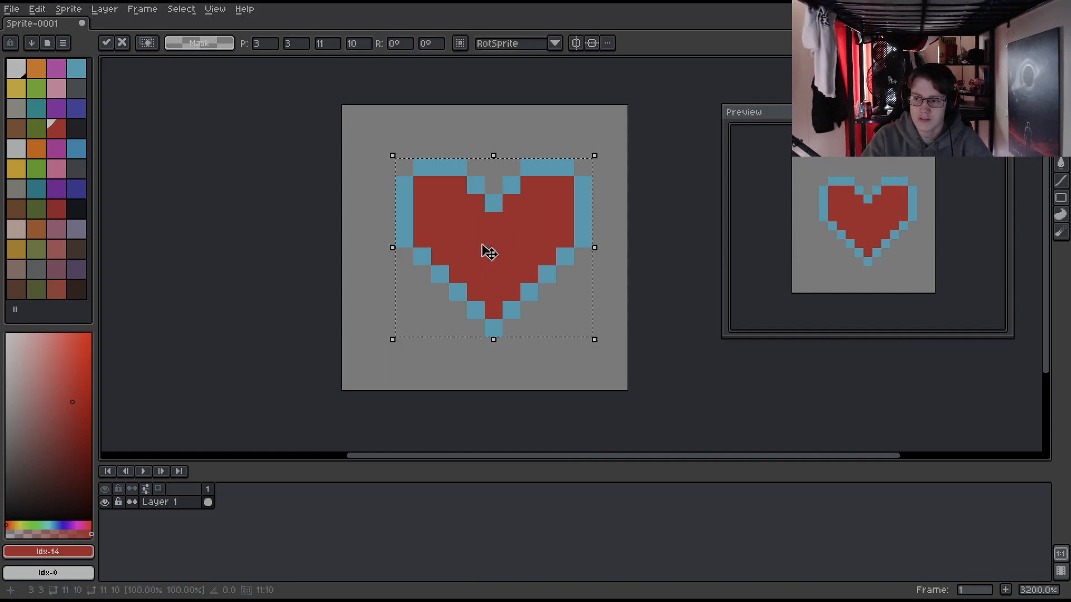
key(ctrl+d)
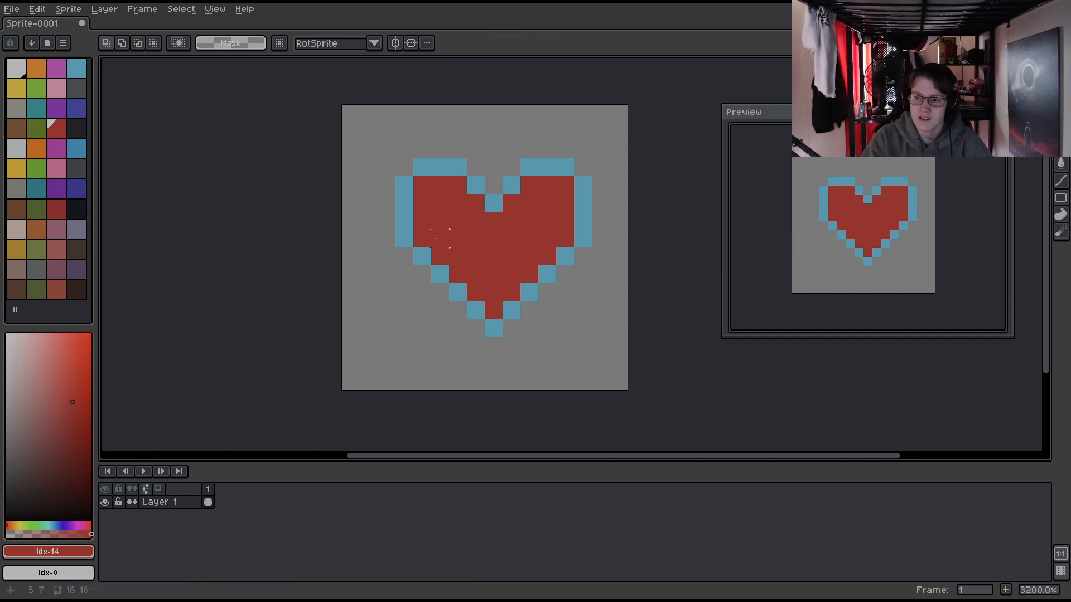
- Create a custom brush from the rectangular area around the heart and undo the last edit
click(39, 12)
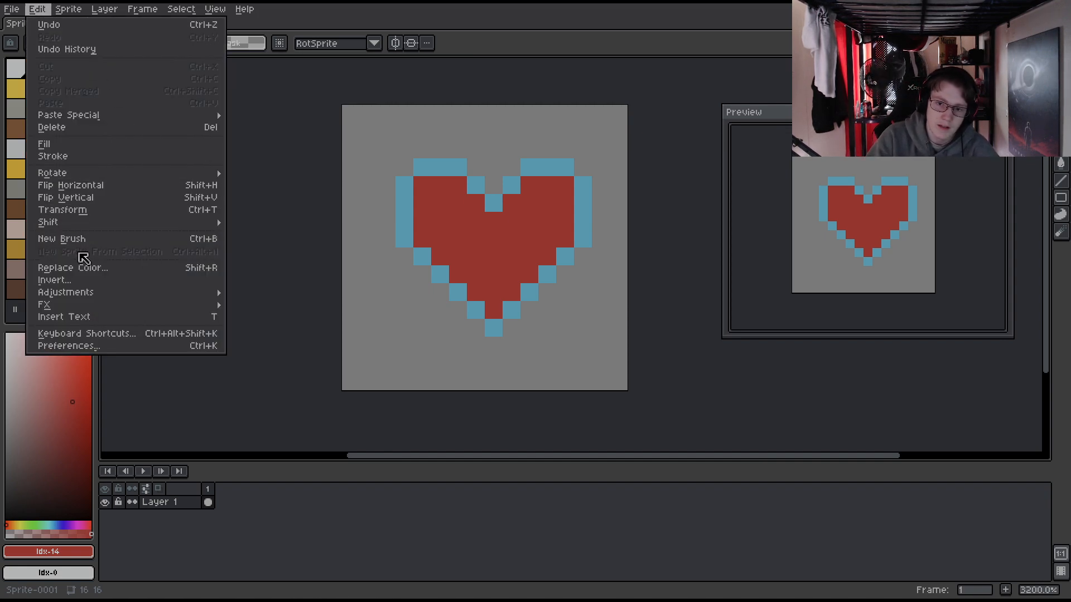
click(61, 238)
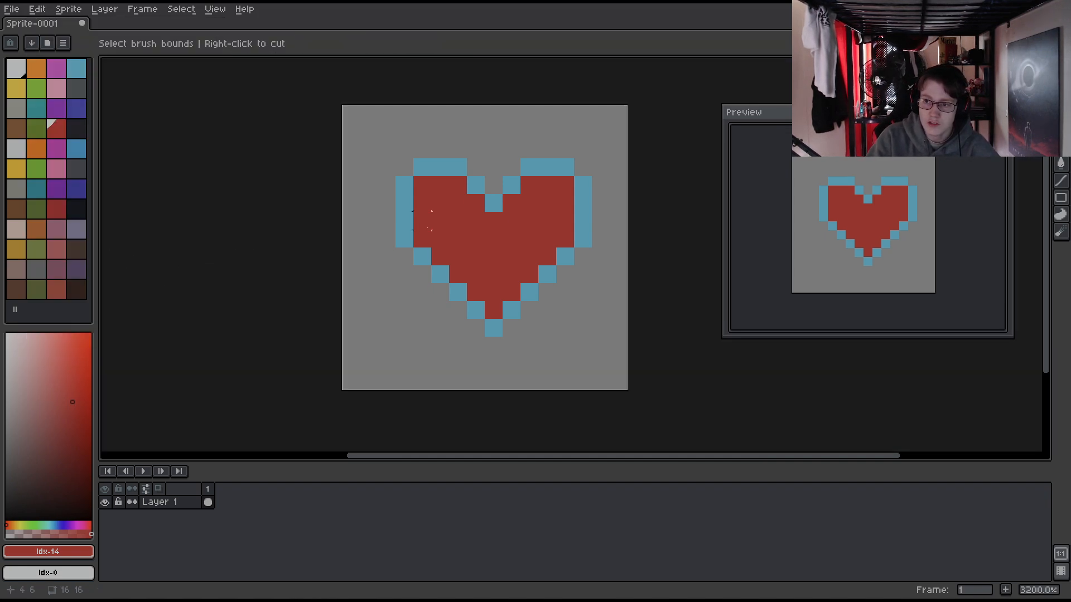
drag(399, 163, 586, 333)
key(ctrl+z)
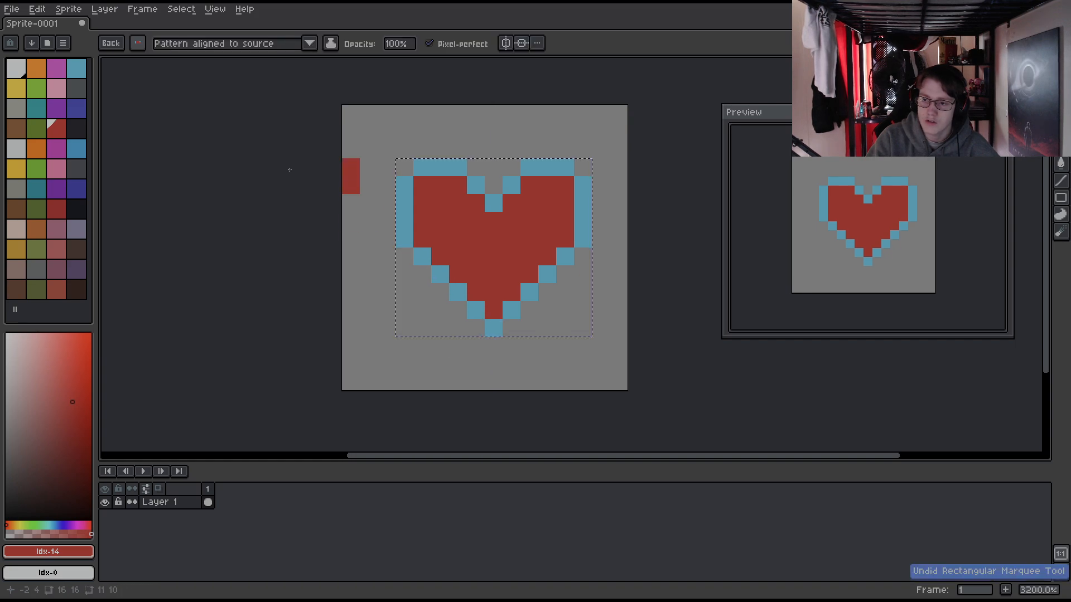
- Create a new brush from the selected heart and undo the deselection
click(36, 10)
mouse_move(67, 174)
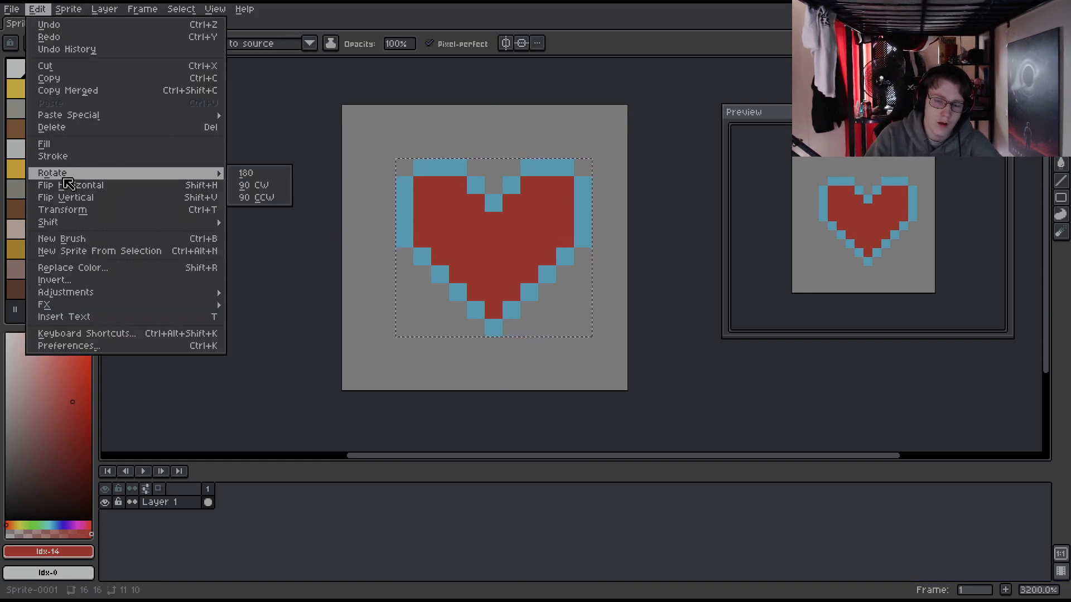
click(61, 239)
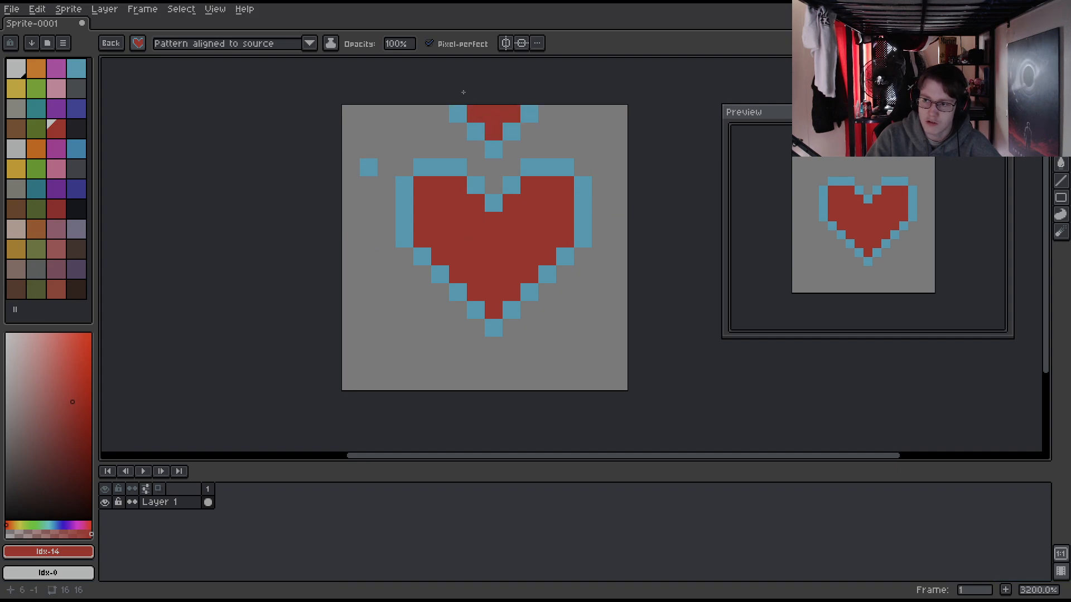
key(ctrl+z)
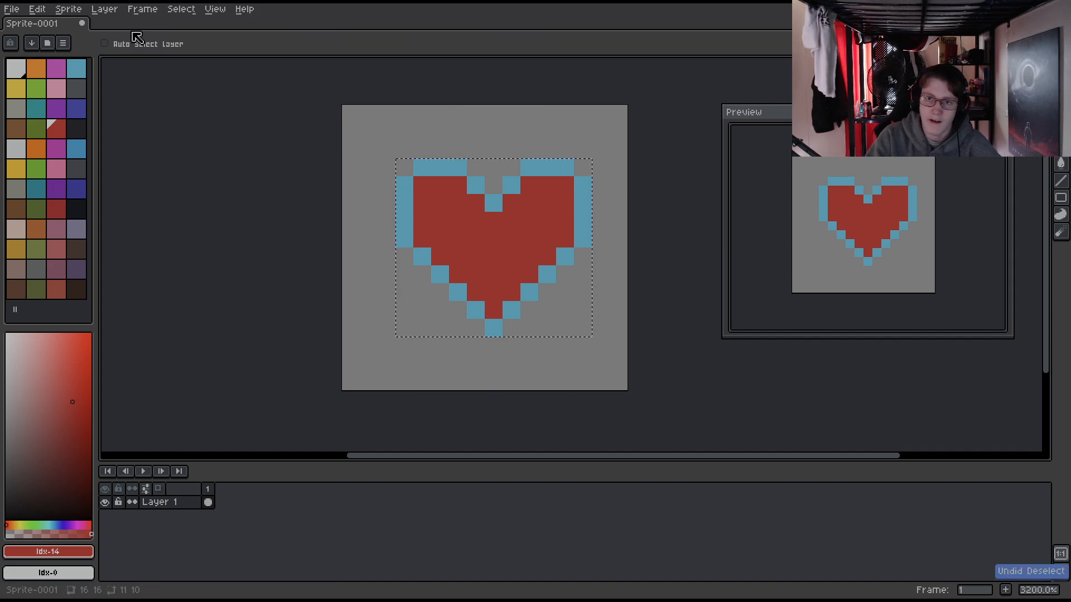
- Start Replace Color on Idx-14 and preview replacement colors for the heart, including Idx-20 and Idx-40
click(37, 10)
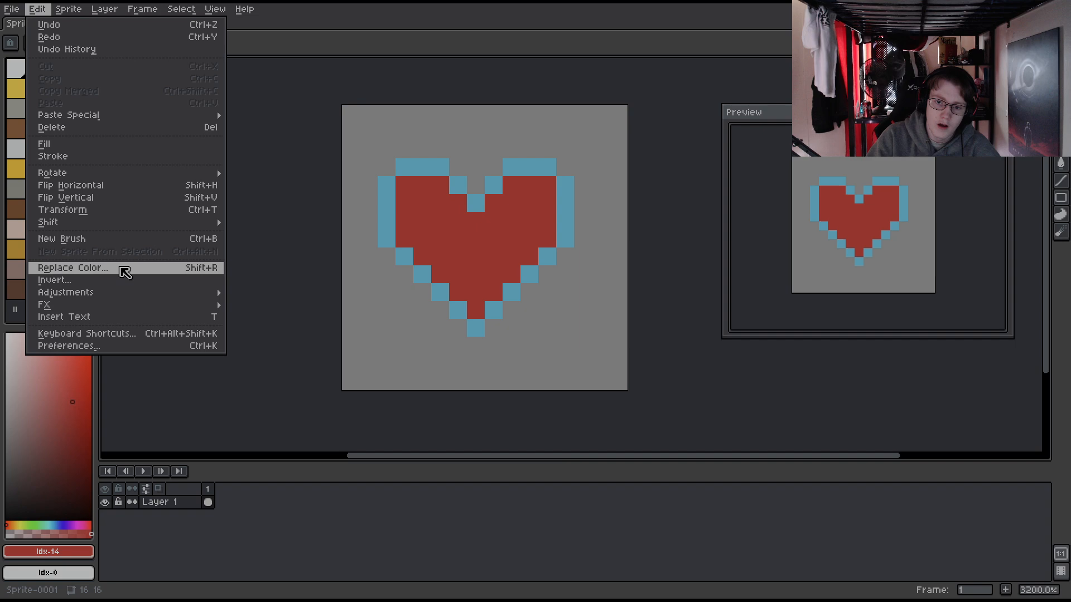
click(138, 270)
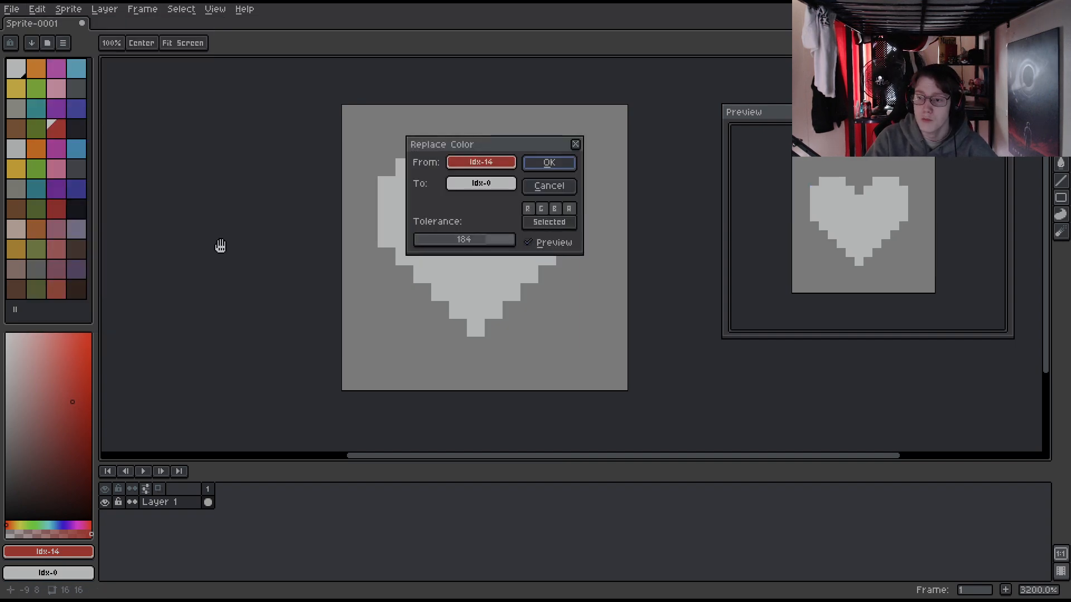
drag(473, 146, 662, 176)
click(666, 190)
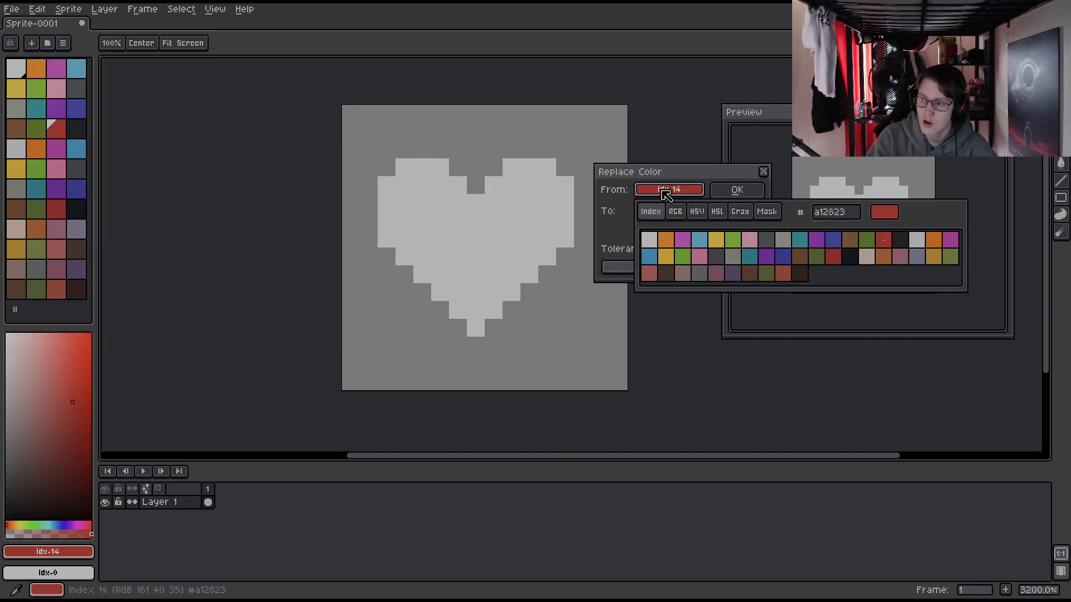
click(655, 192)
click(664, 211)
click(666, 277)
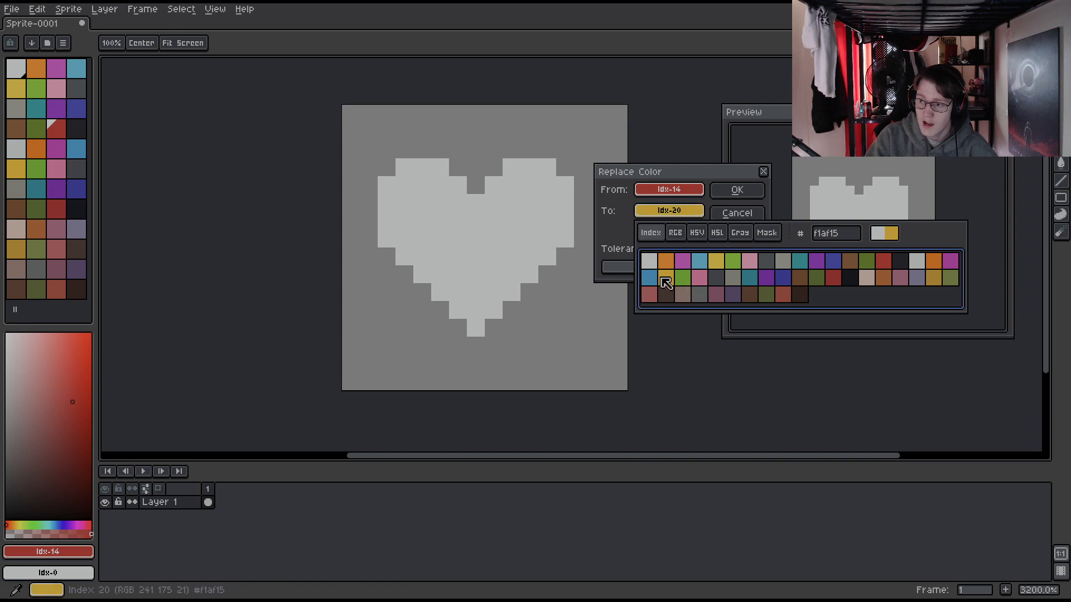
click(701, 265)
drag(701, 268, 728, 282)
click(685, 297)
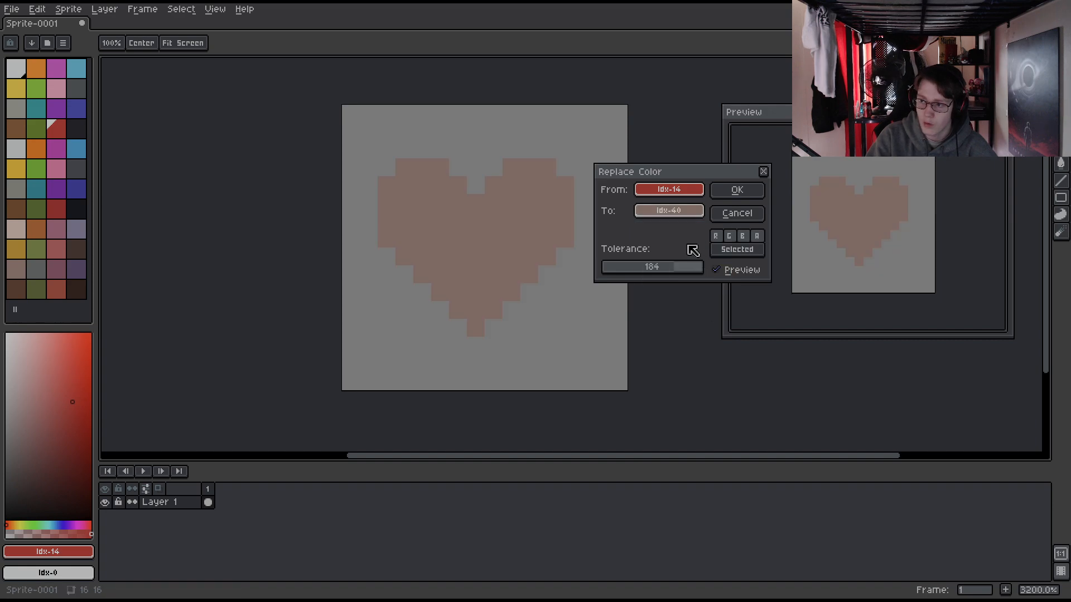
- Set the replacement color to Idx-14 and apply the color replacement to the heart
click(669, 211)
drag(887, 261, 737, 252)
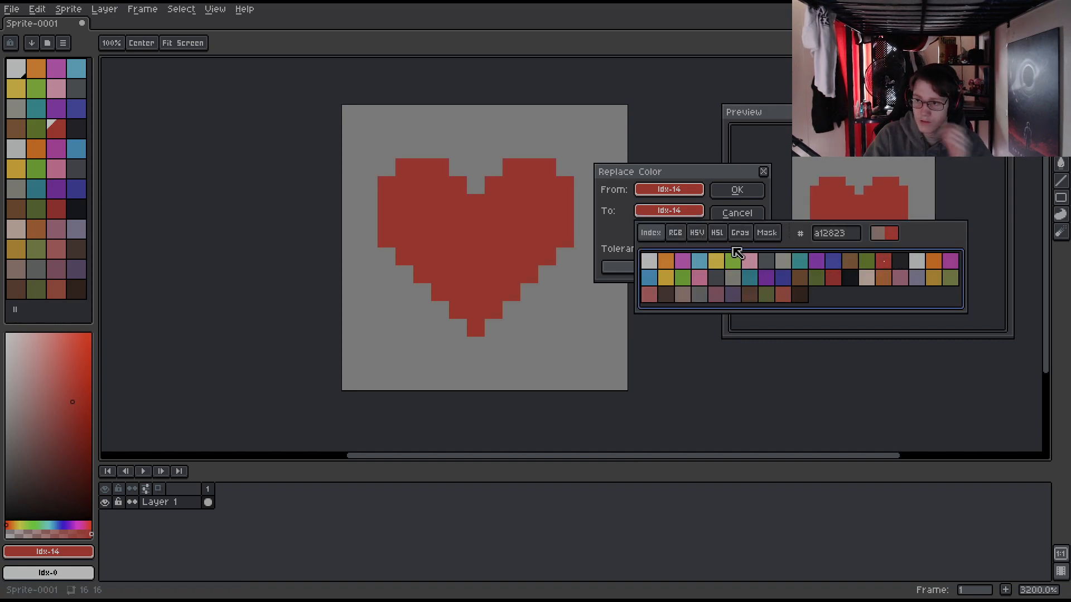
click(733, 188)
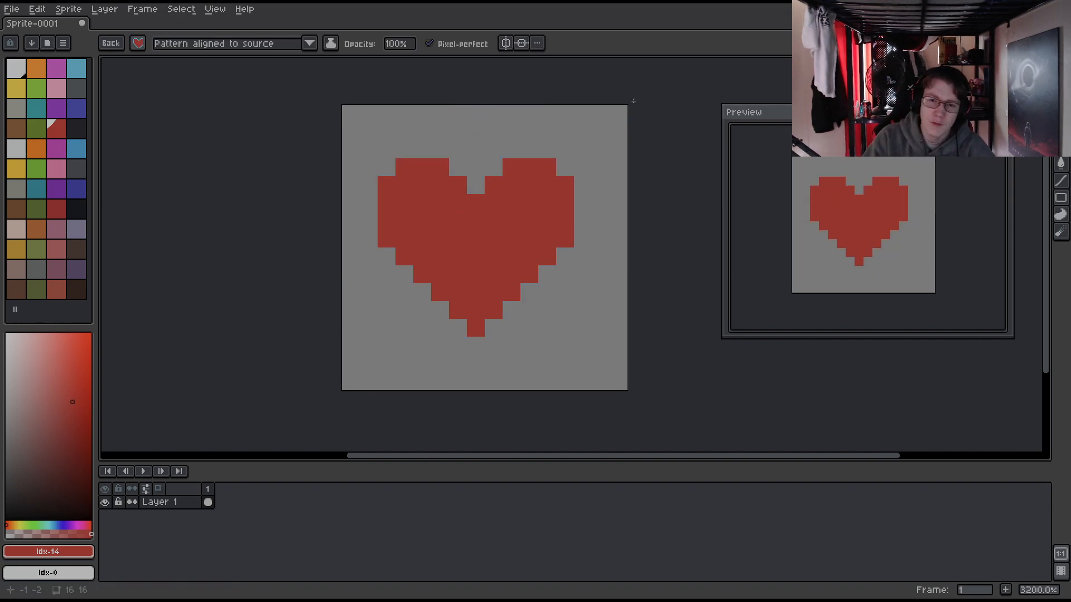
- Return from the heart brush to the standard 1px brush, and try the saved heart brush from the second brush slot
click(110, 44)
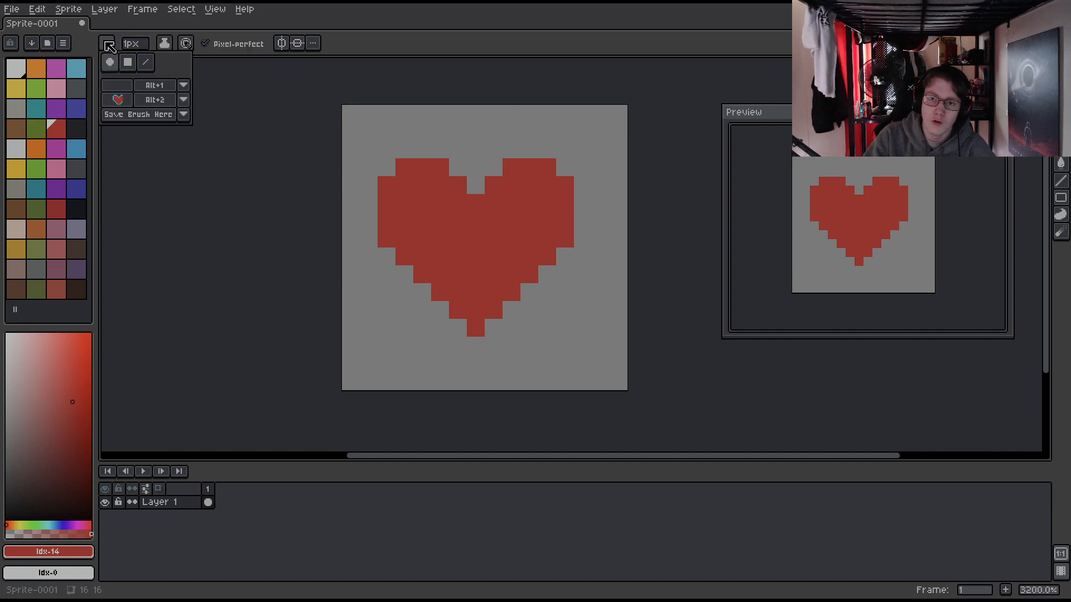
click(108, 45)
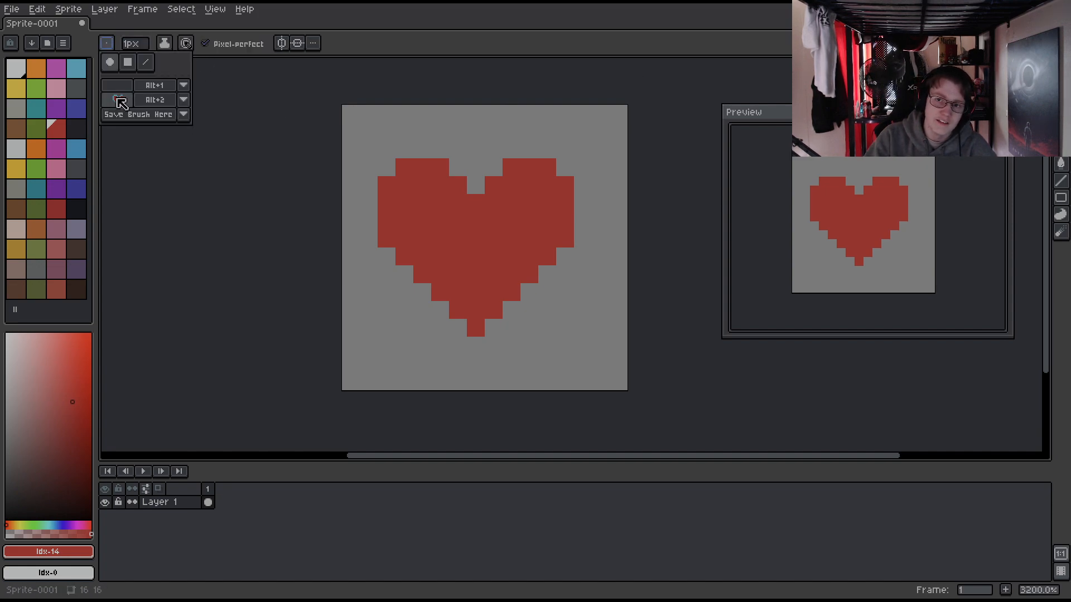
key(alt+2)
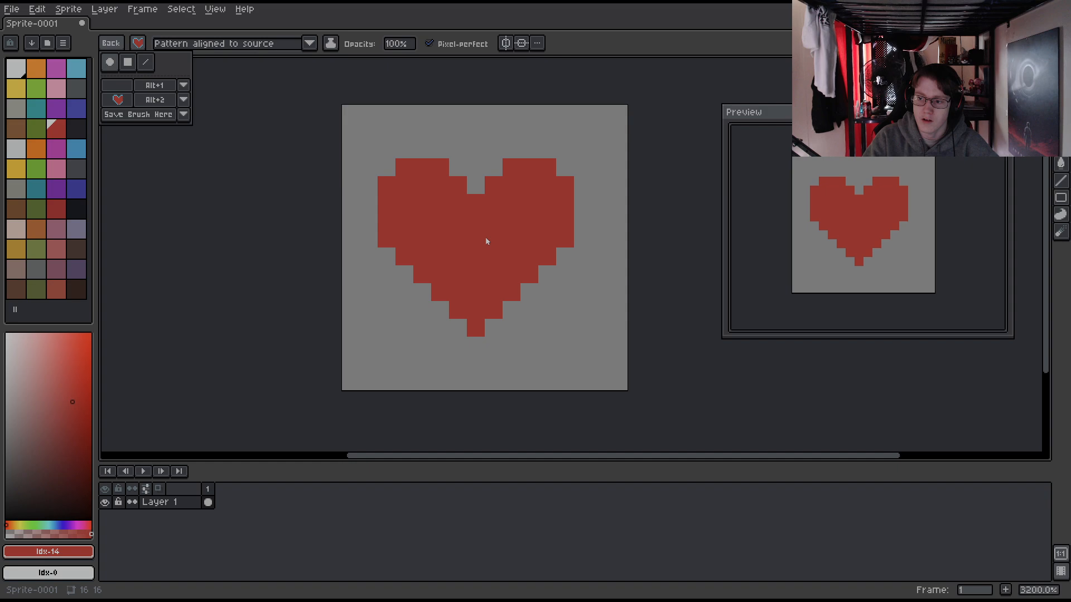
key(alt+e)
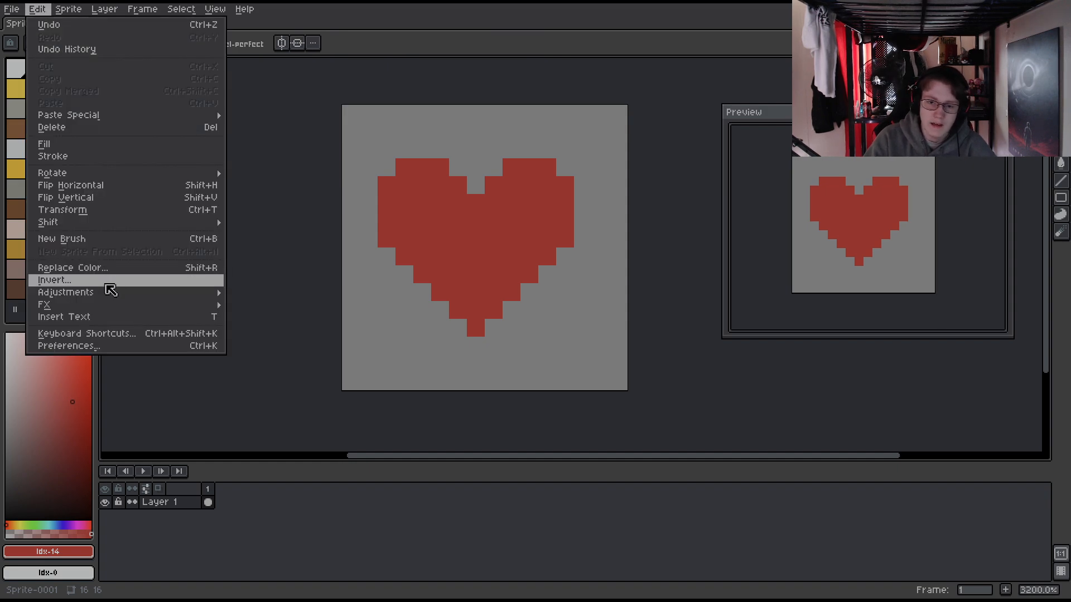
mouse_move(108, 292)
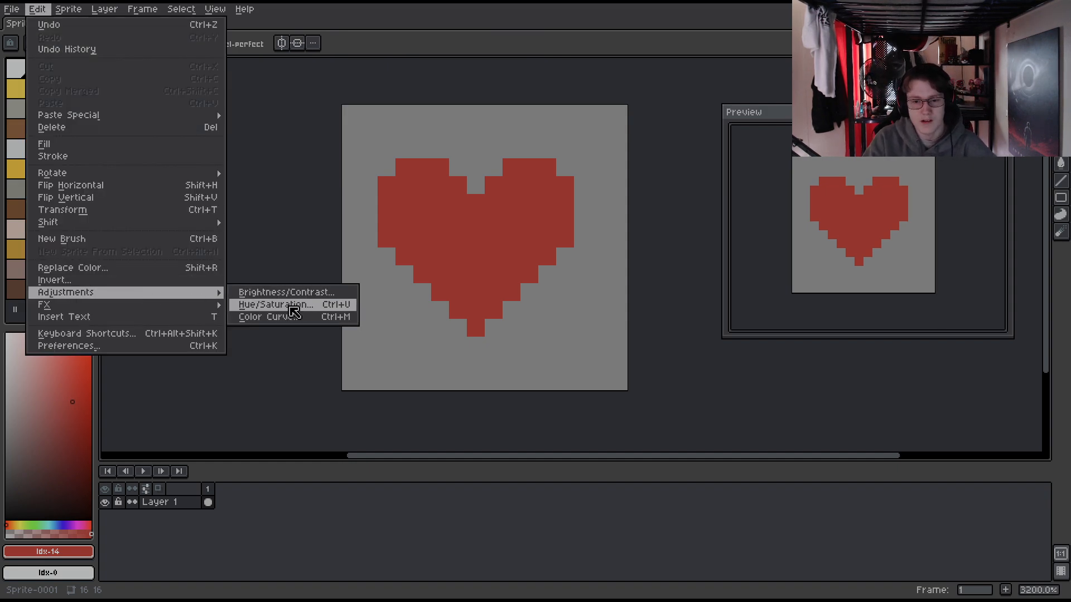
mouse_move(176, 307)
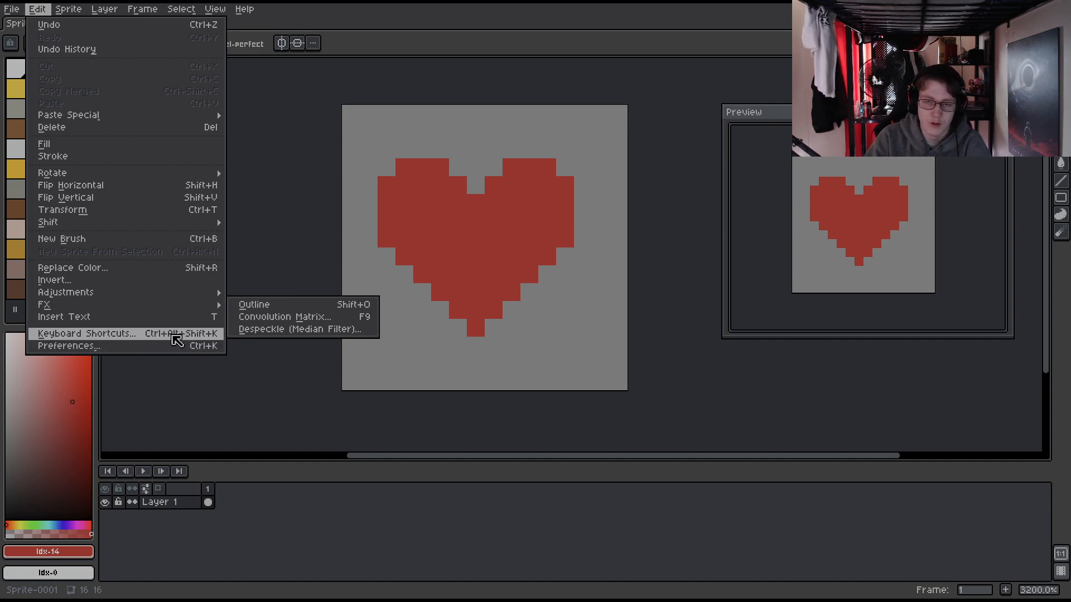
- Review the sprite's properties, such as type, size, pixel aspect ratio and color profile
mouse_move(69, 9)
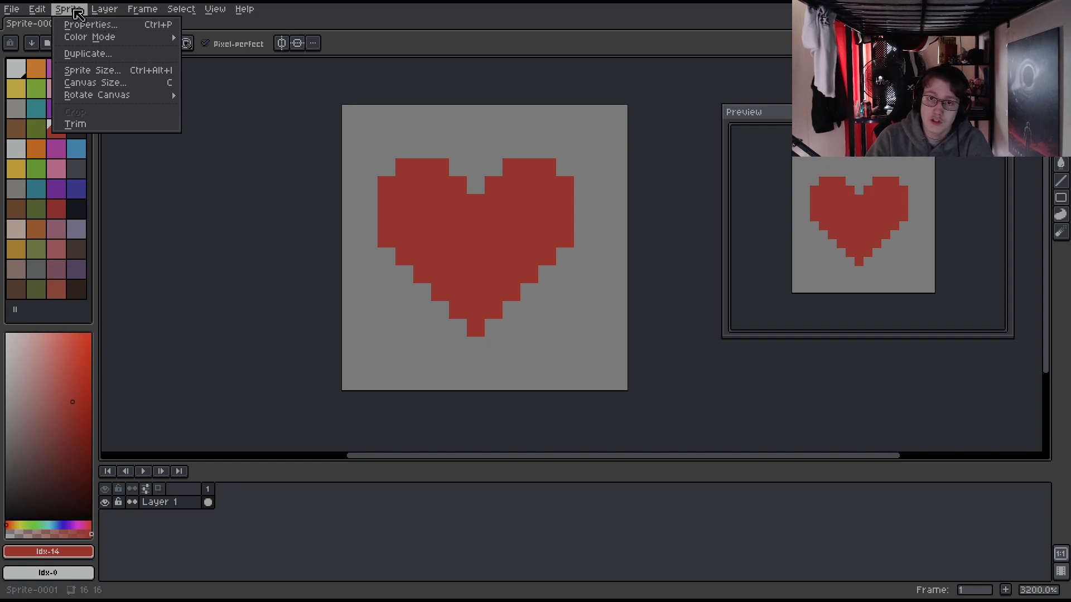
click(95, 27)
drag(329, 106, 353, 125)
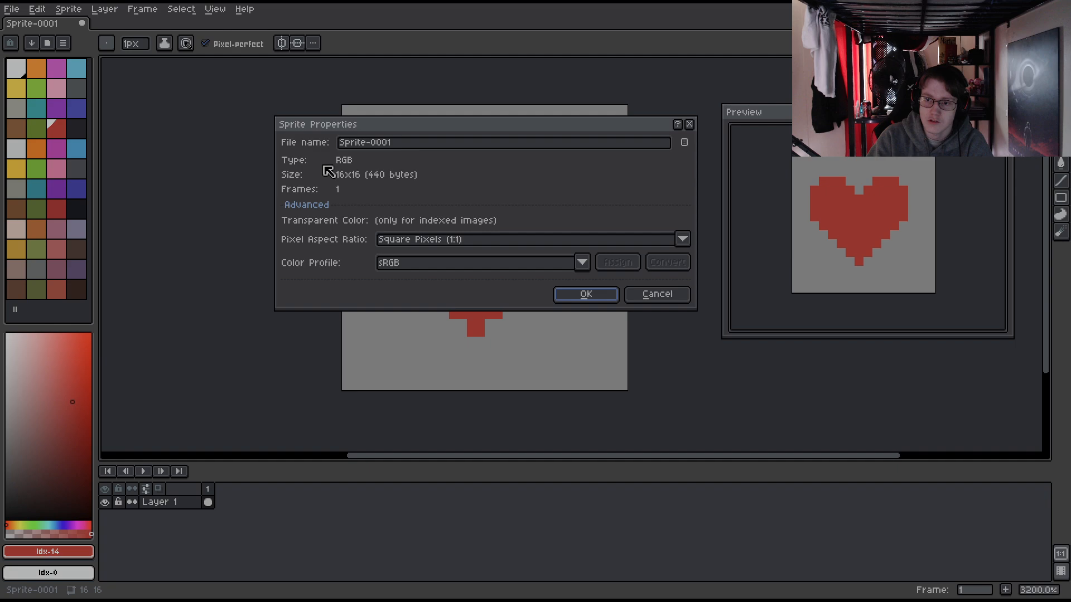
click(586, 294)
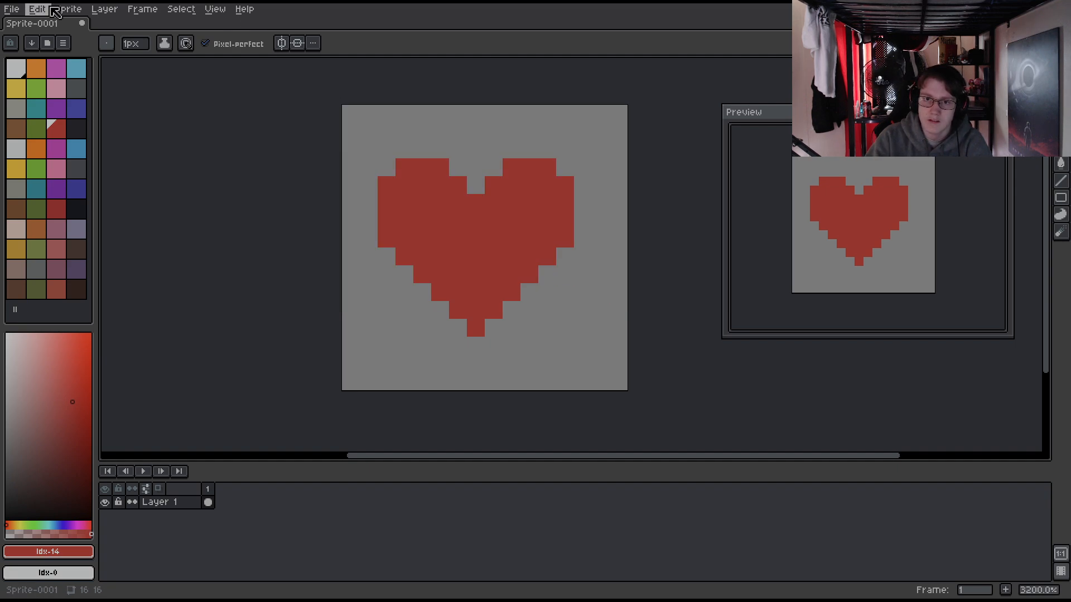
- Resize the sprite to 128×128 px with Lock Ratio on and Nearest-neighbor interpolation
click(68, 9)
mouse_move(111, 37)
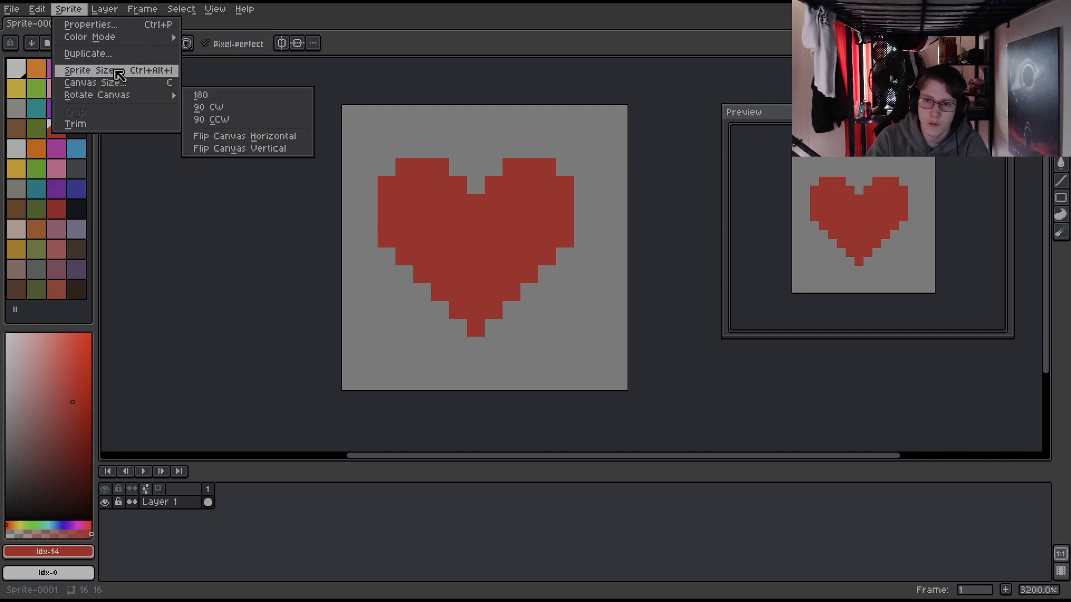
click(89, 70)
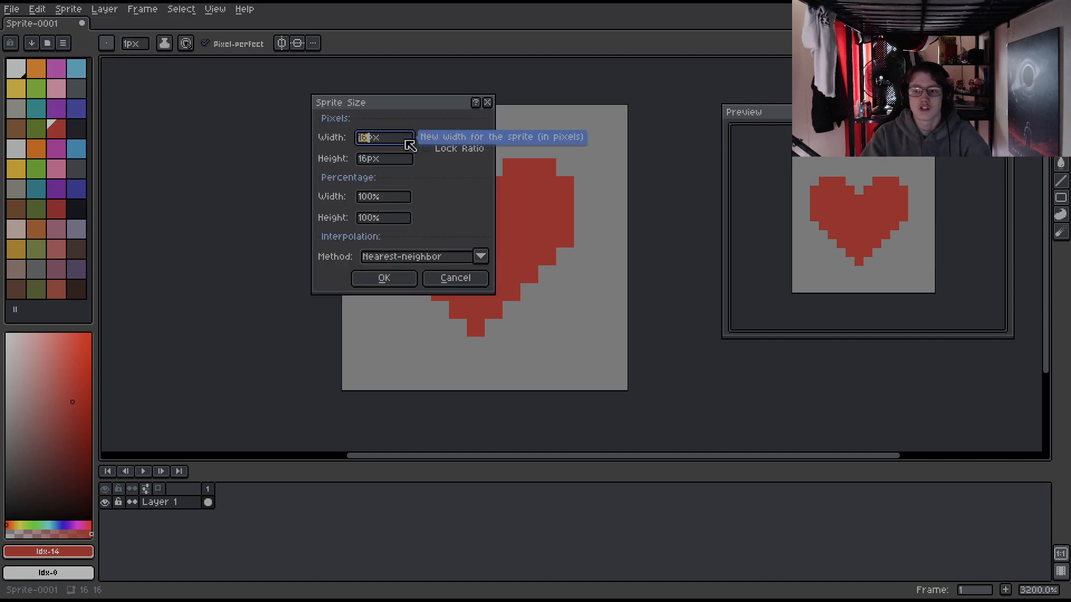
text(128)
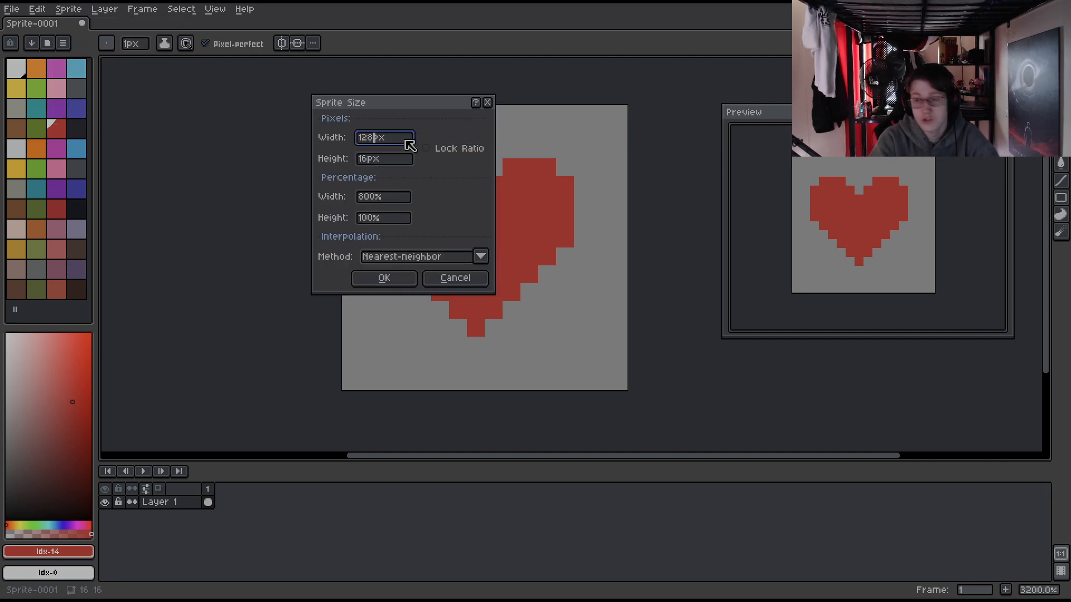
click(394, 160)
click(427, 147)
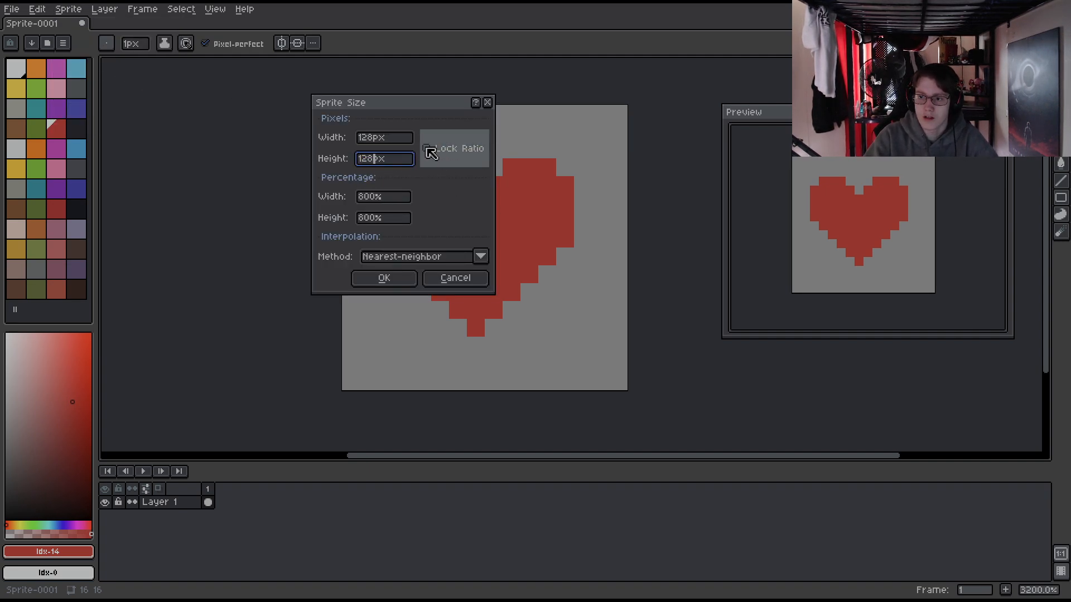
click(395, 160)
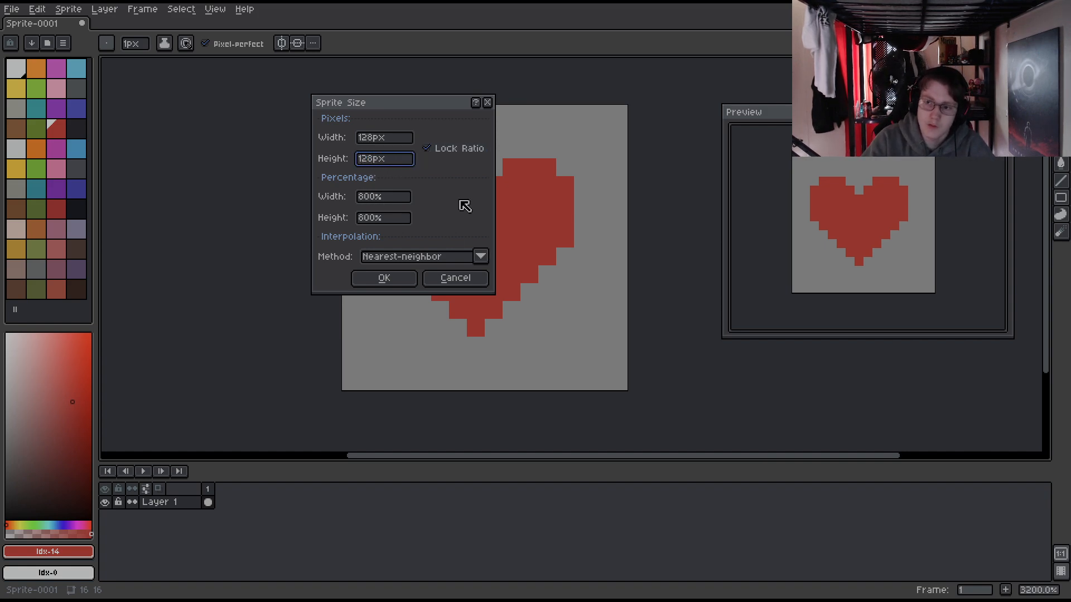
click(384, 277)
- Paint a small red patch about 3 px wide beside the heart's upper-left lobe
scroll(450, 222, down, 6)
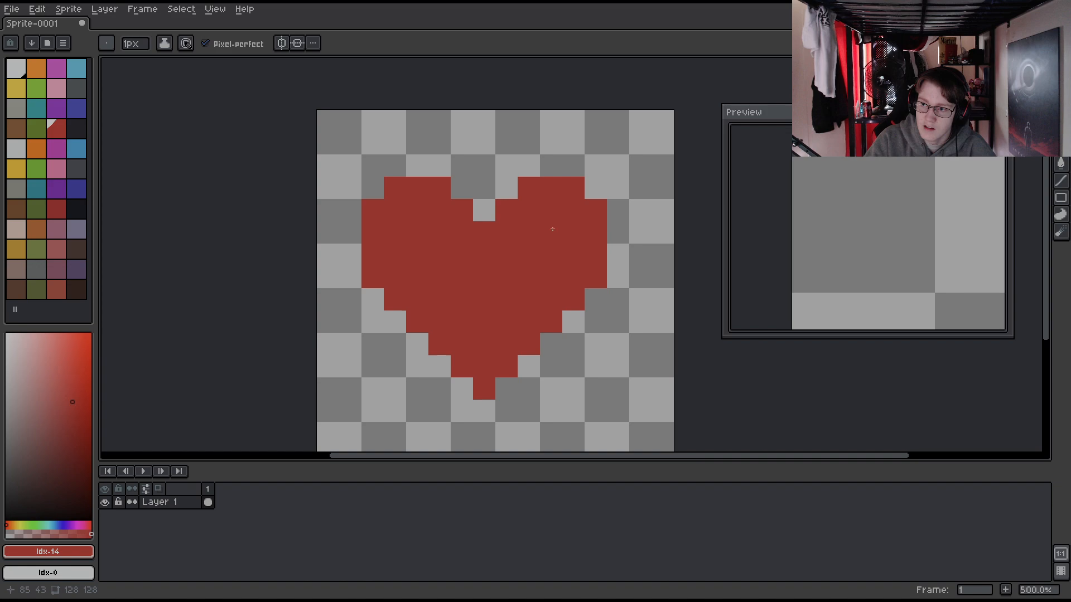
scroll(415, 213, up, 1)
scroll(415, 213, up, 5)
scroll(373, 192, down, 5)
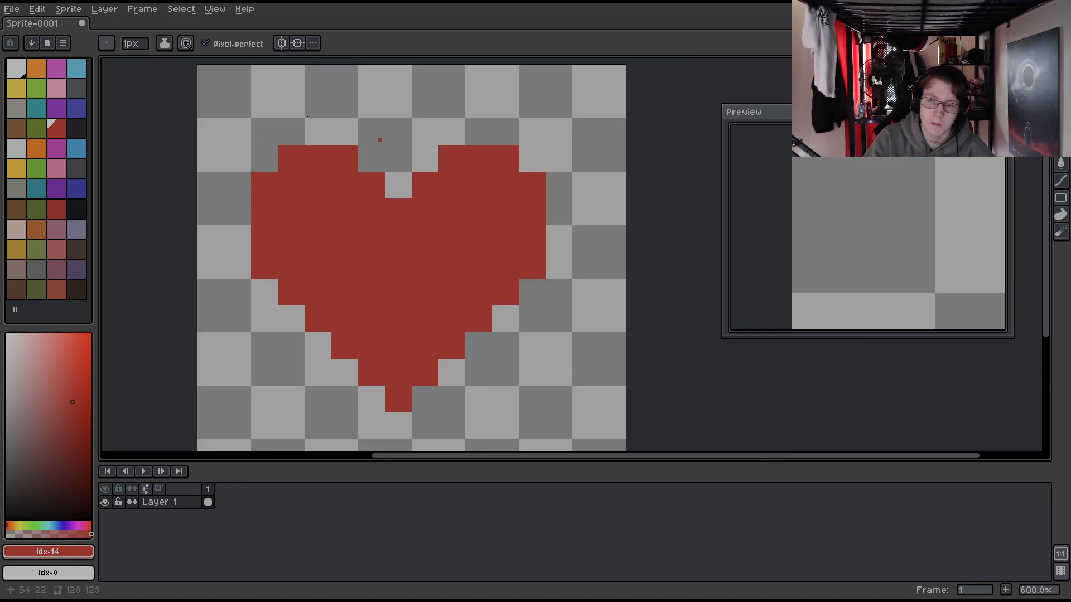
scroll(379, 139, up, 10)
drag(288, 172, 262, 198)
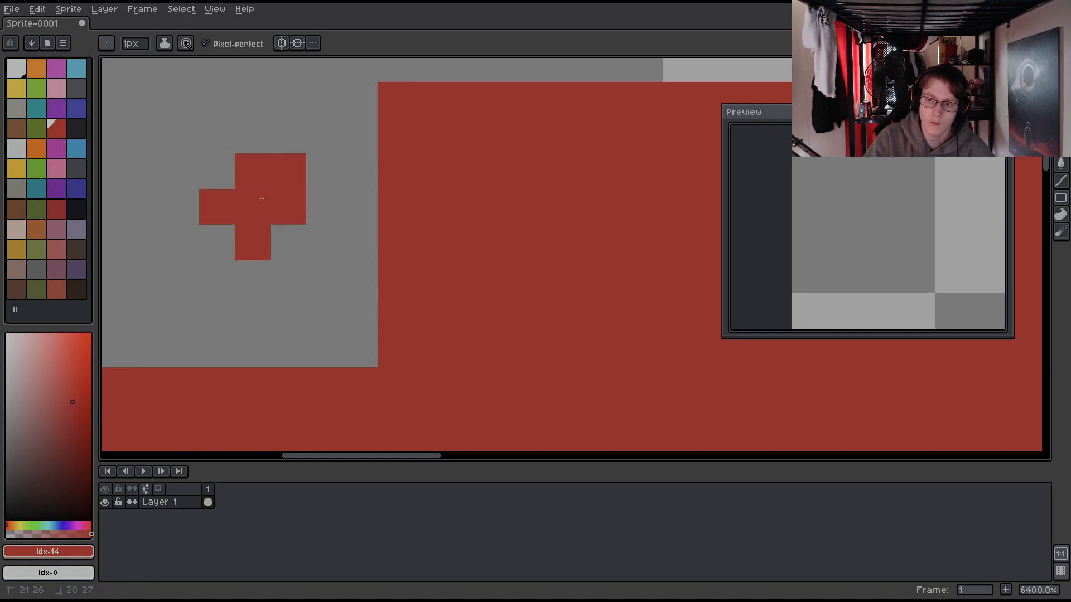
scroll(261, 198, down, 8)
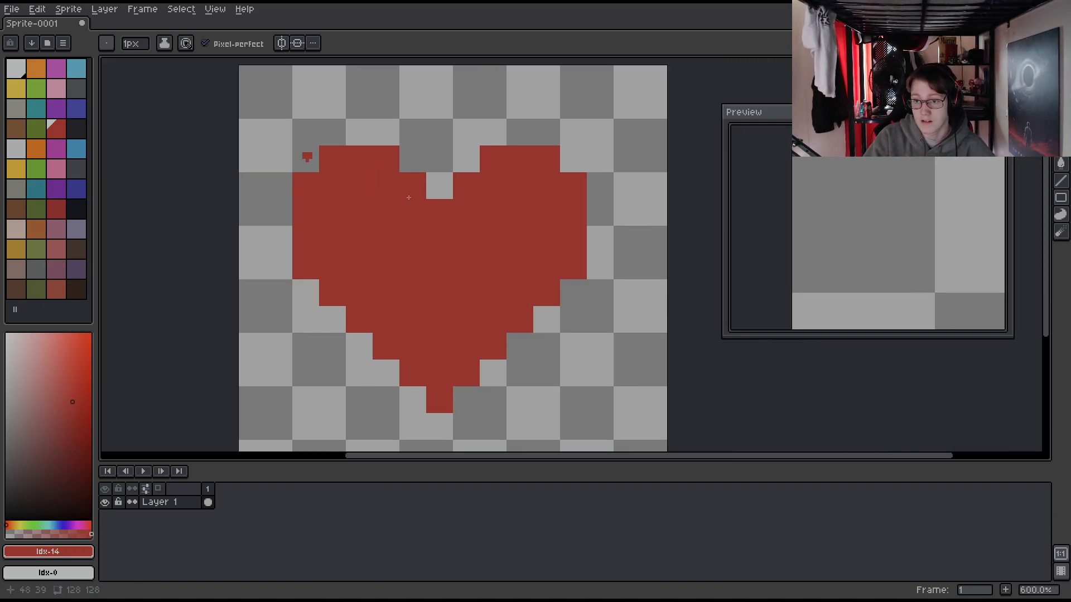
- Clear the heart and the small red patch by filling them with the transparent Mask color, and return to the Pencil tool
key(i)
key(e)
click(468, 261)
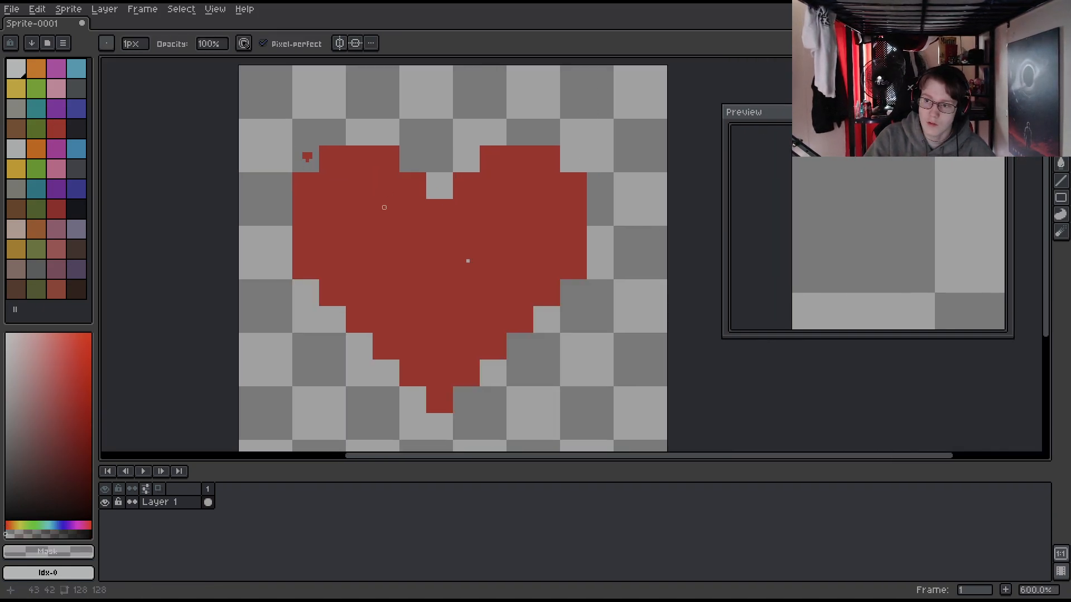
key(g)
click(468, 228)
click(307, 156)
scroll(497, 210, down, 1)
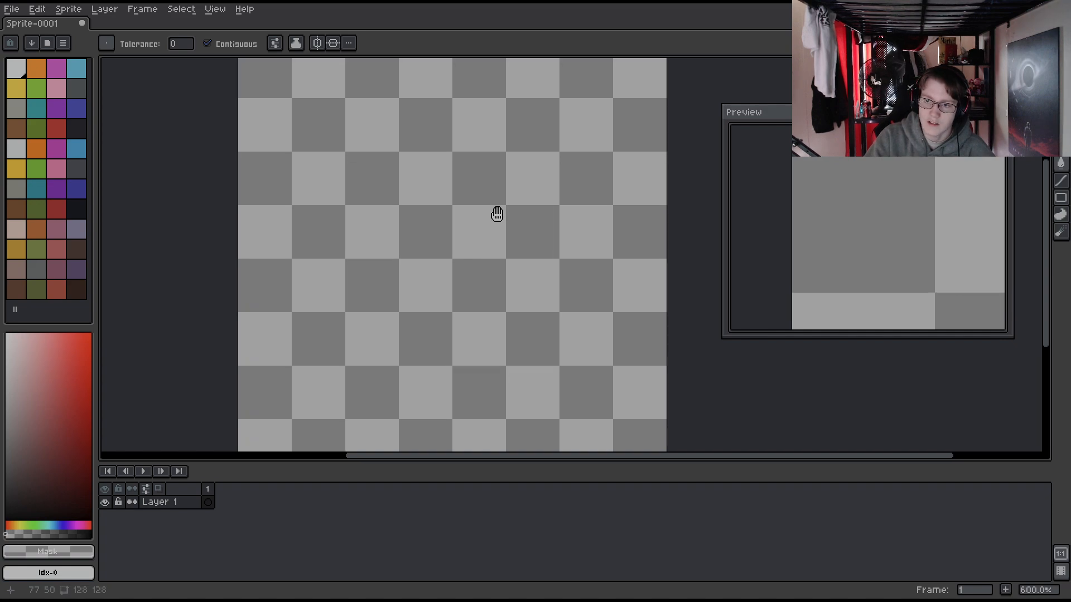
key(b)
- Review the Canvas Size options for the sprite and cancel them
click(81, 9)
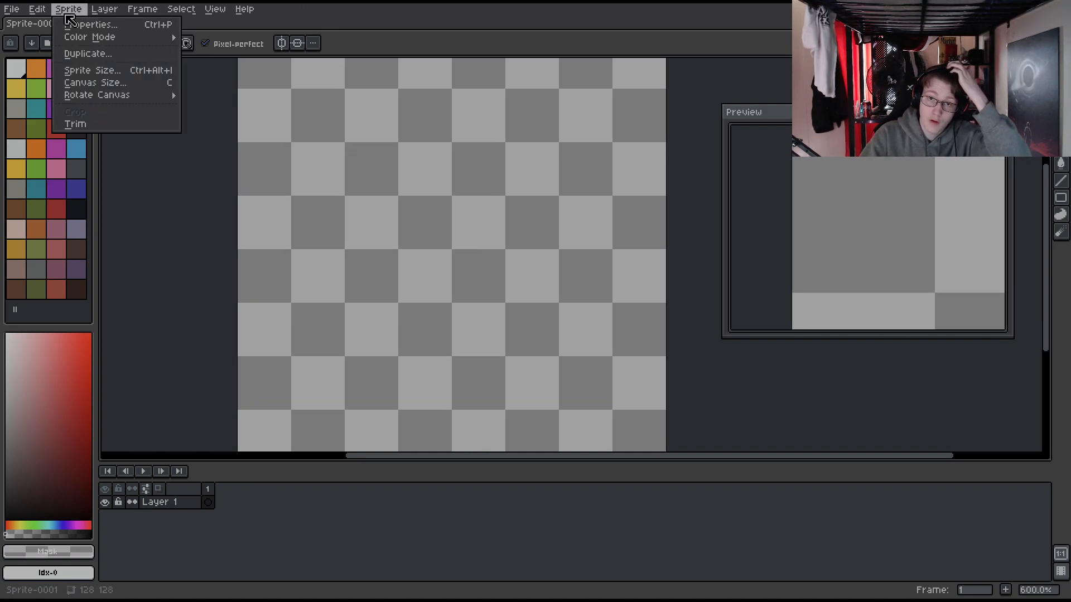
click(118, 84)
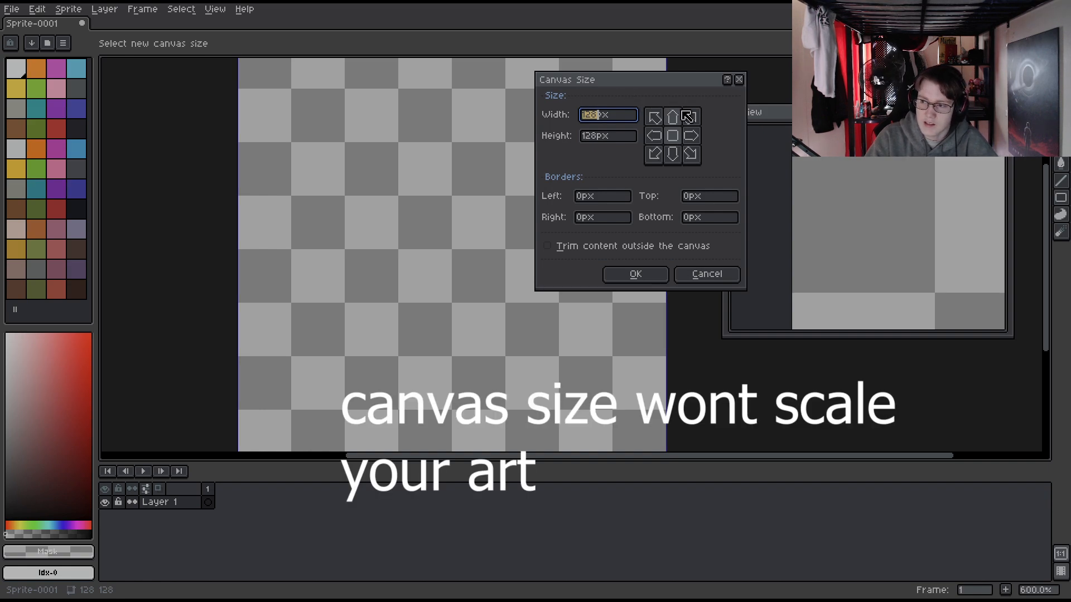
key(Escape)
click(69, 9)
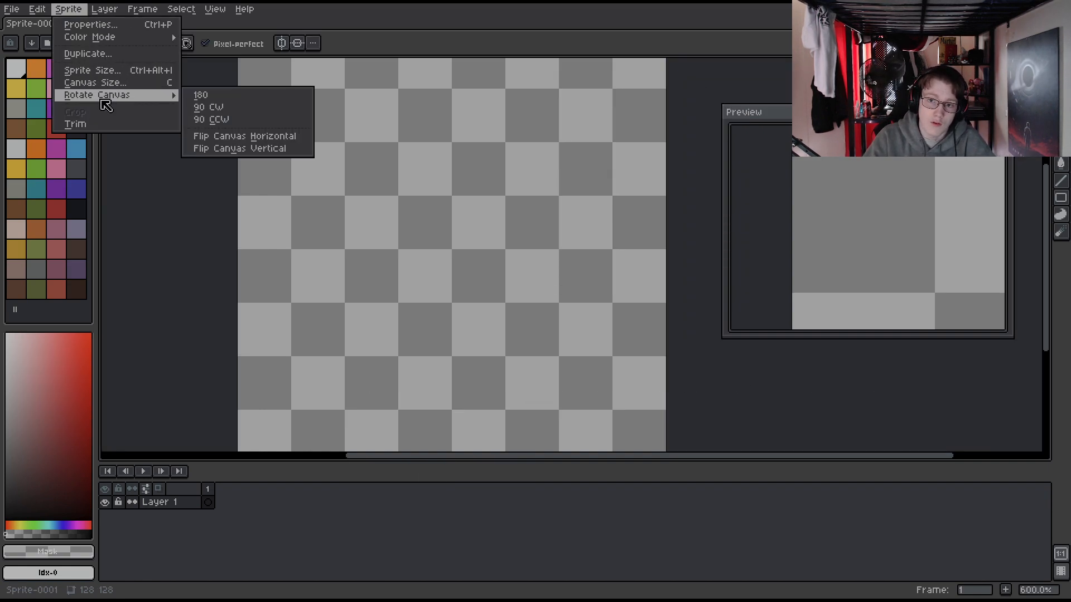
mouse_move(97, 10)
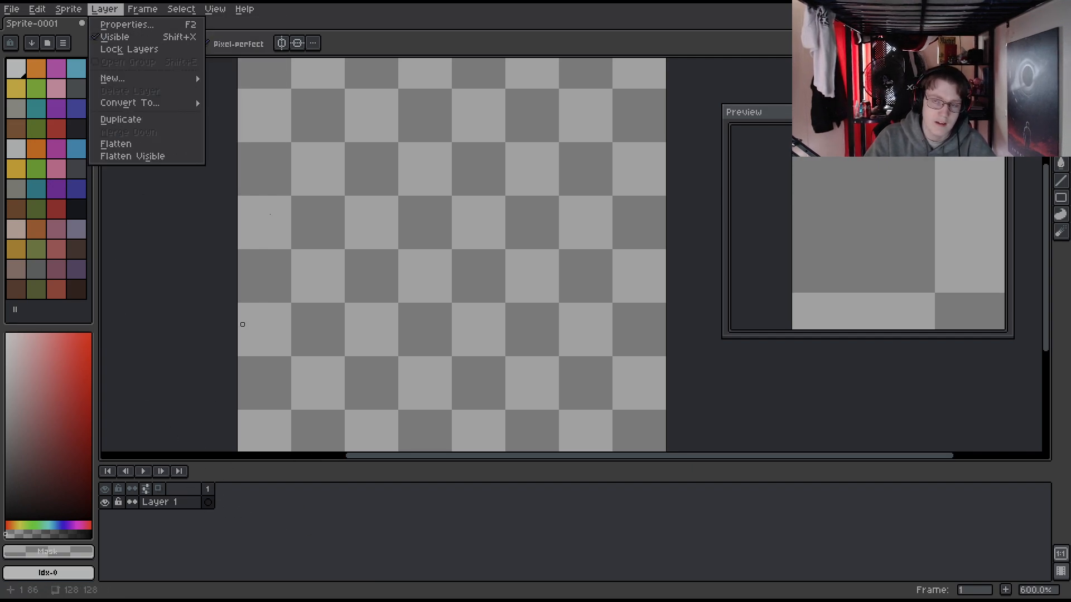
mouse_move(143, 9)
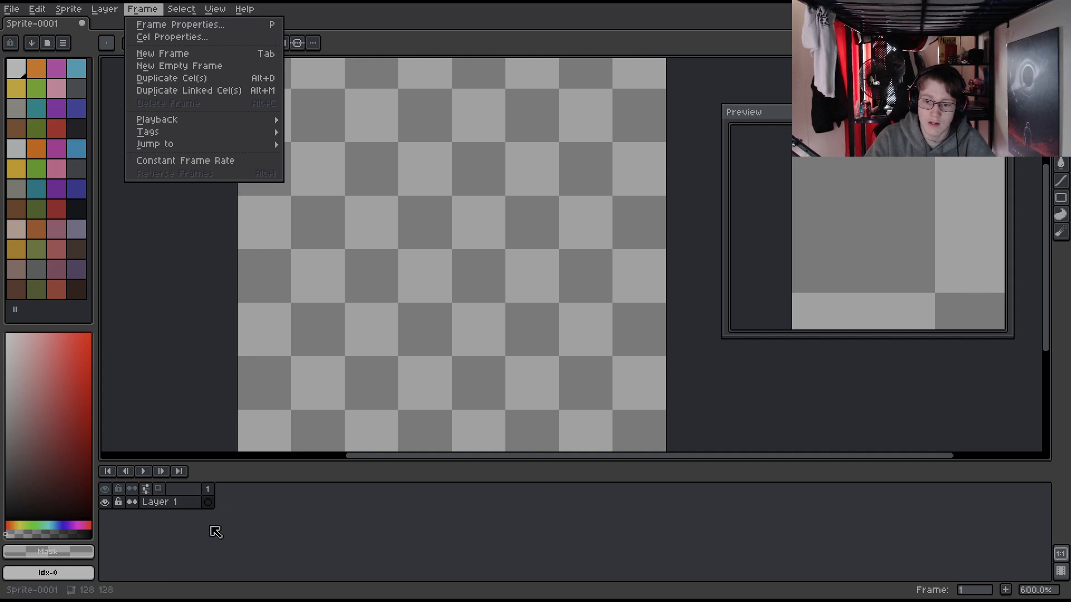
- Add new empty frames to the sprite until the timeline holds nine frames
click(211, 527)
click(1006, 590)
click(1006, 590)
click(1006, 590)
click(1006, 590)
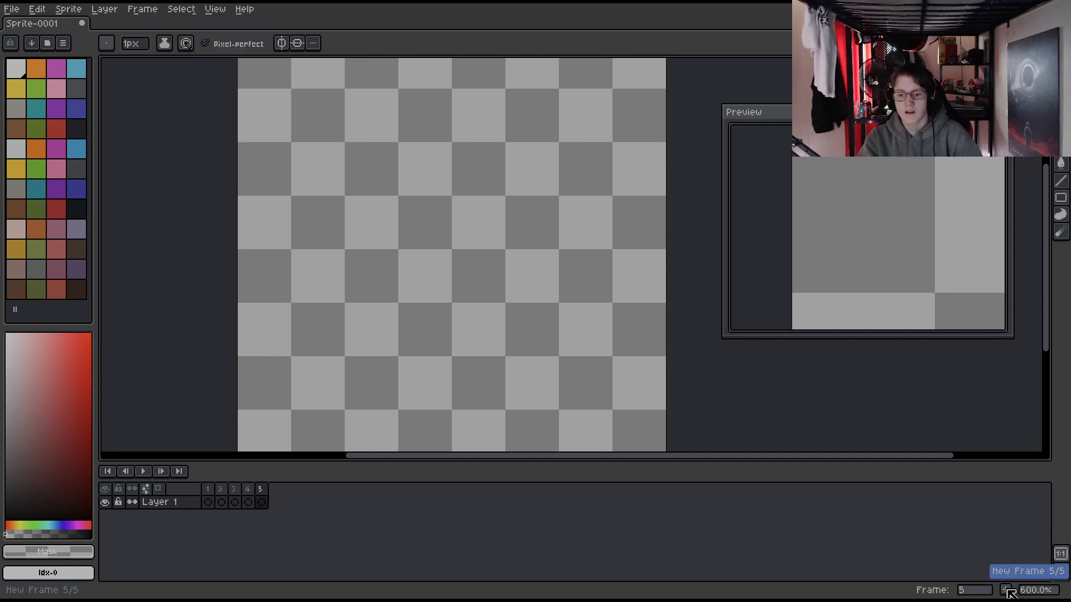
click(1006, 590)
click(1006, 590)
click(1006, 590)
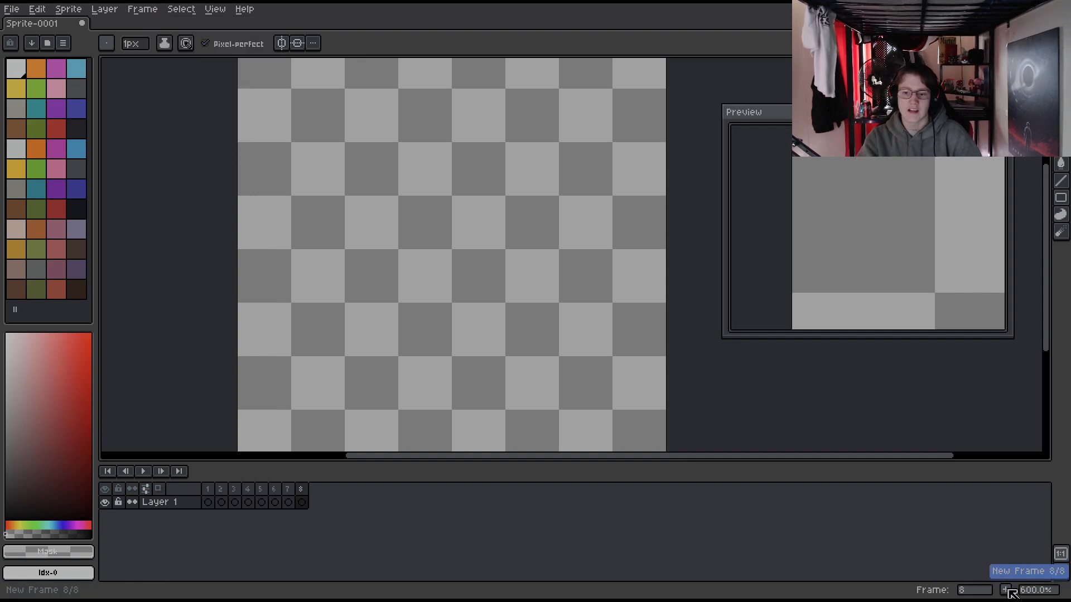
- Add a second layer above Layer 1 in the timeline
right_click(186, 503)
mouse_move(204, 509)
click(301, 510)
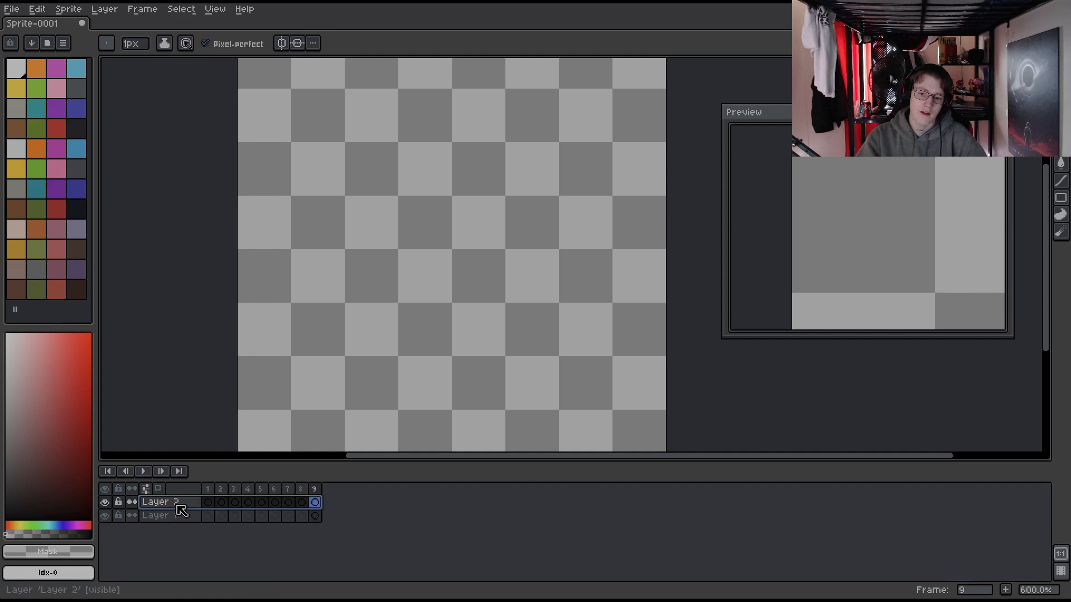
- Paint a purple patch about 25 px wide on Layer 1 in frame 9 with the Pencil tool
click(179, 516)
scroll(369, 278, up, 5)
key(w)
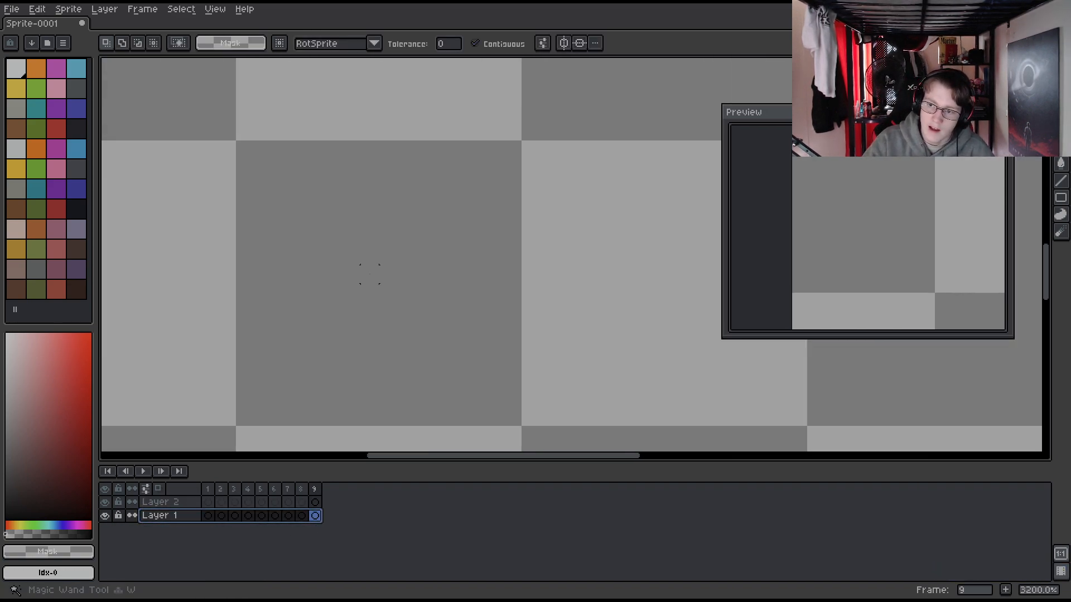
key(b)
click(56, 109)
mouse_move(478, 203)
mouse_down()
mouse_move(377, 252)
mouse_move(495, 221)
mouse_up()
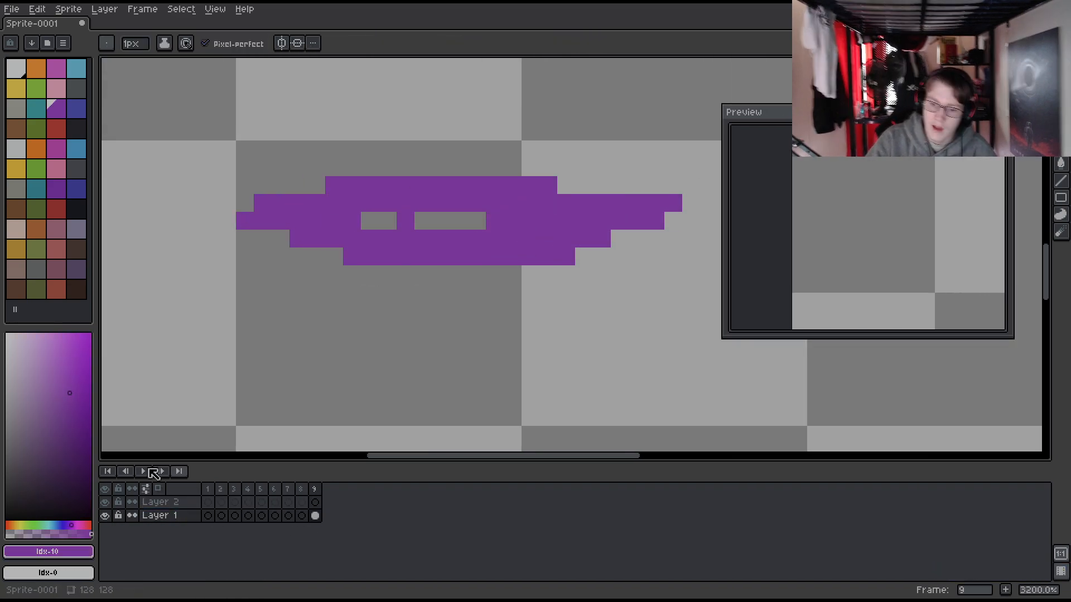
- Paint a green patch about 18 px wide on Layer 2, overlapping the upper edge of the purple patch
click(167, 502)
click(36, 168)
click(481, 132)
mouse_move(480, 132)
mouse_down()
mouse_move(357, 149)
mouse_move(613, 184)
mouse_up()
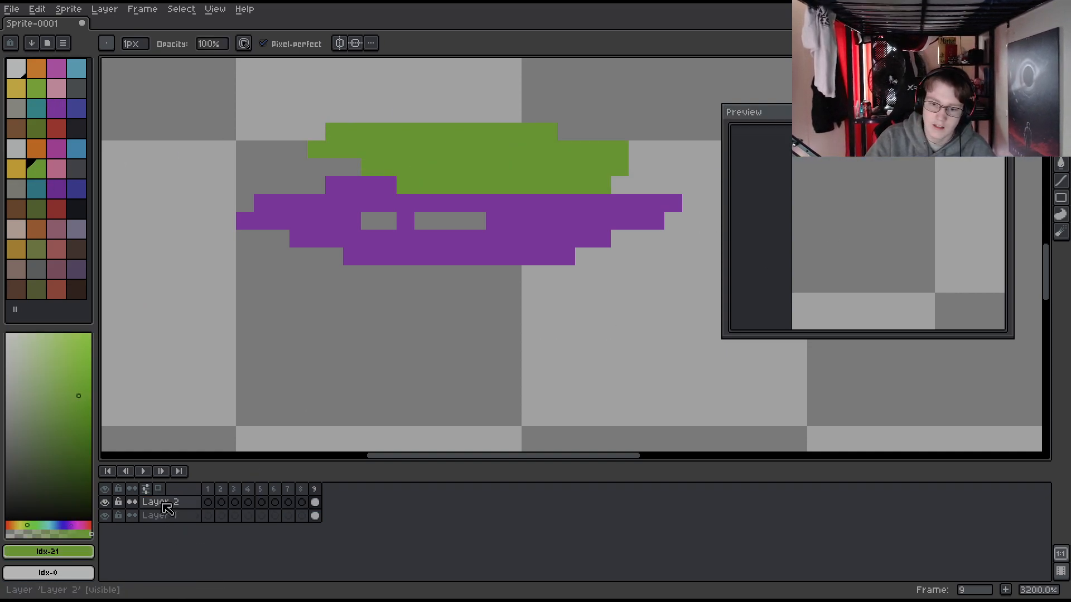
- Erase the green patch from Layer 2 and the purple patch from Layer 1
mouse_move(370, 239)
mouse_down()
mouse_move(441, 184)
mouse_move(422, 186)
mouse_up()
scroll(426, 274, down, 3)
key(ctrl+z)
key(ctrl+z)
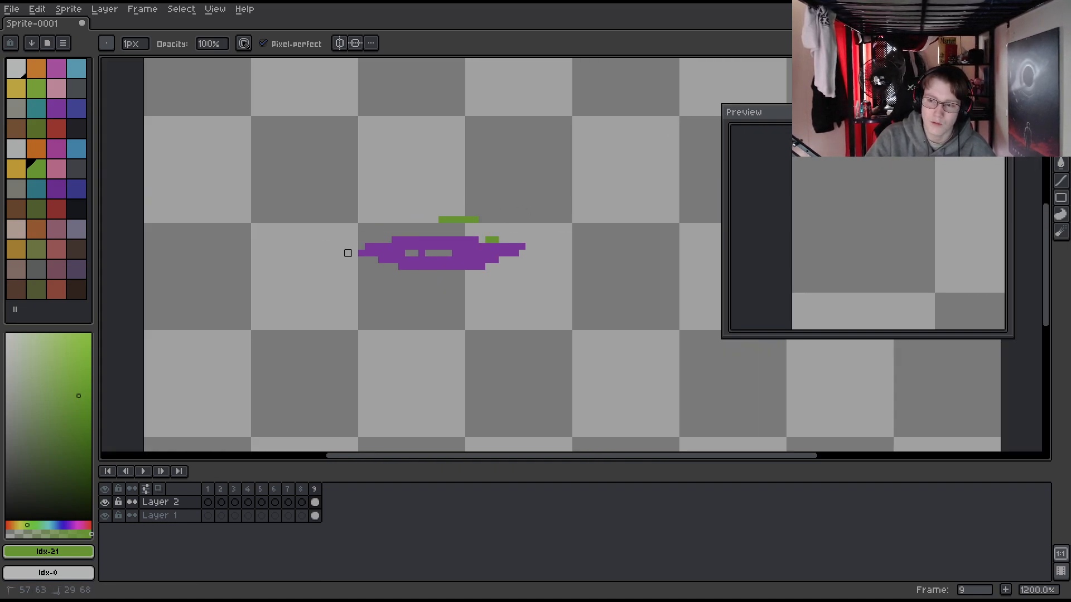
drag(535, 226, 402, 213)
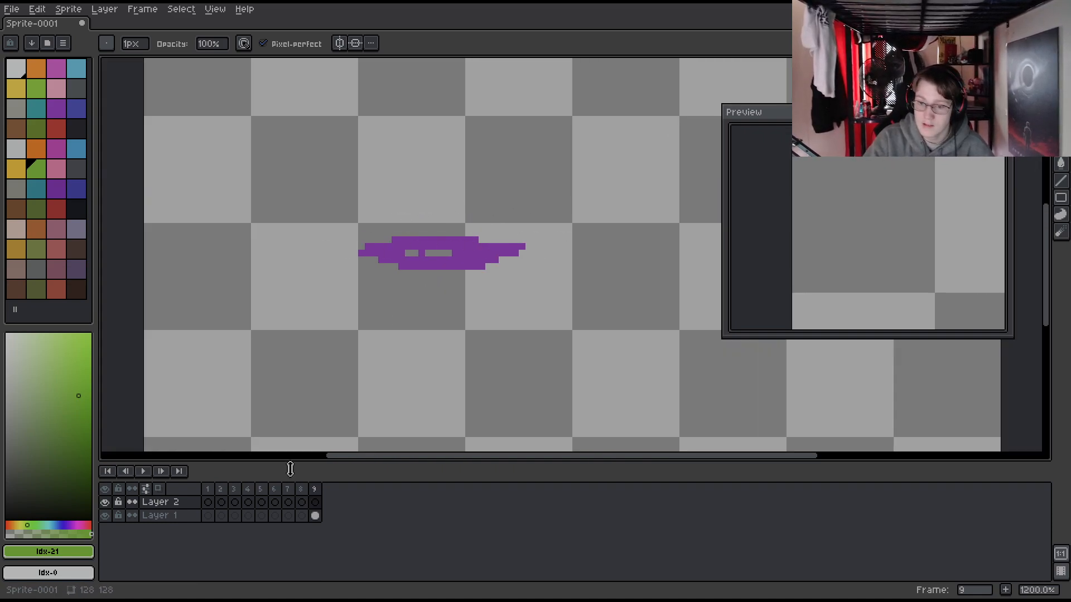
click(160, 517)
mouse_move(382, 253)
mouse_down()
mouse_move(468, 247)
mouse_move(361, 279)
mouse_move(520, 278)
mouse_move(340, 266)
mouse_move(480, 240)
mouse_up()
click(182, 9)
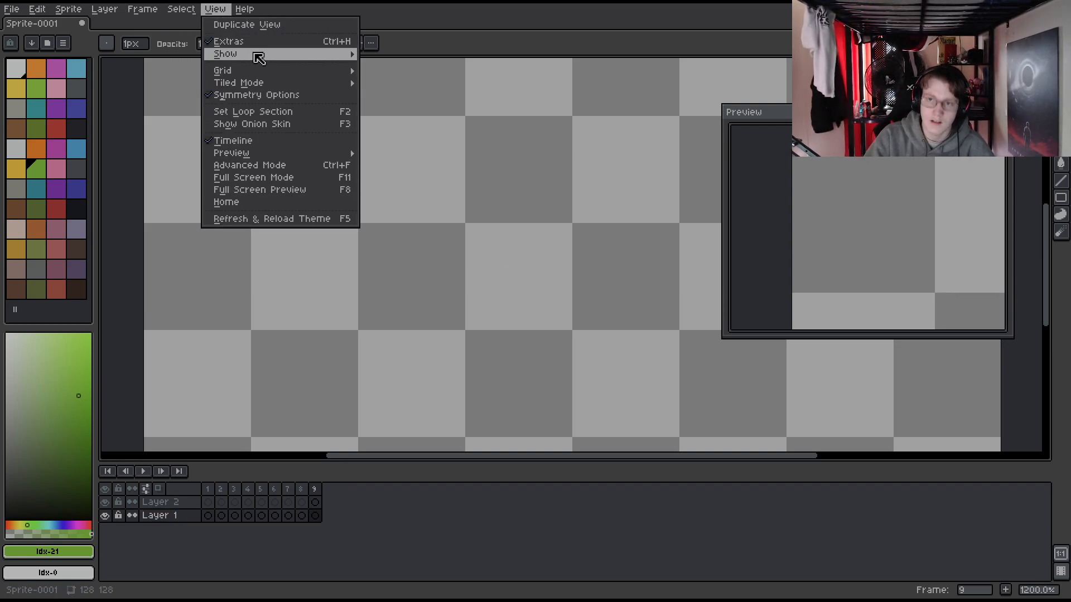
mouse_move(258, 73)
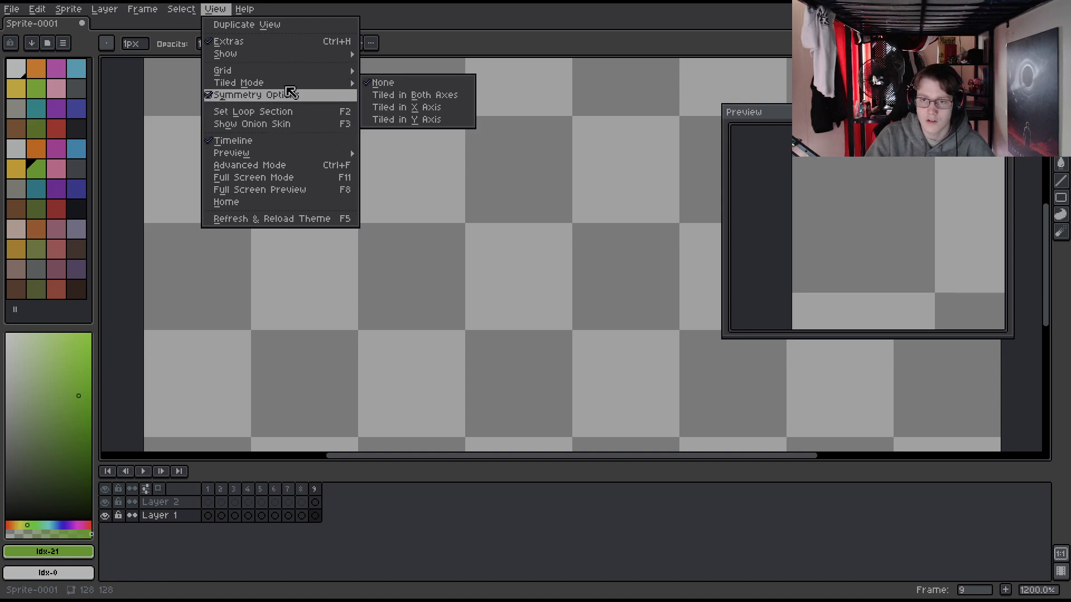
mouse_move(246, 12)
scroll(270, 227, down, 5)
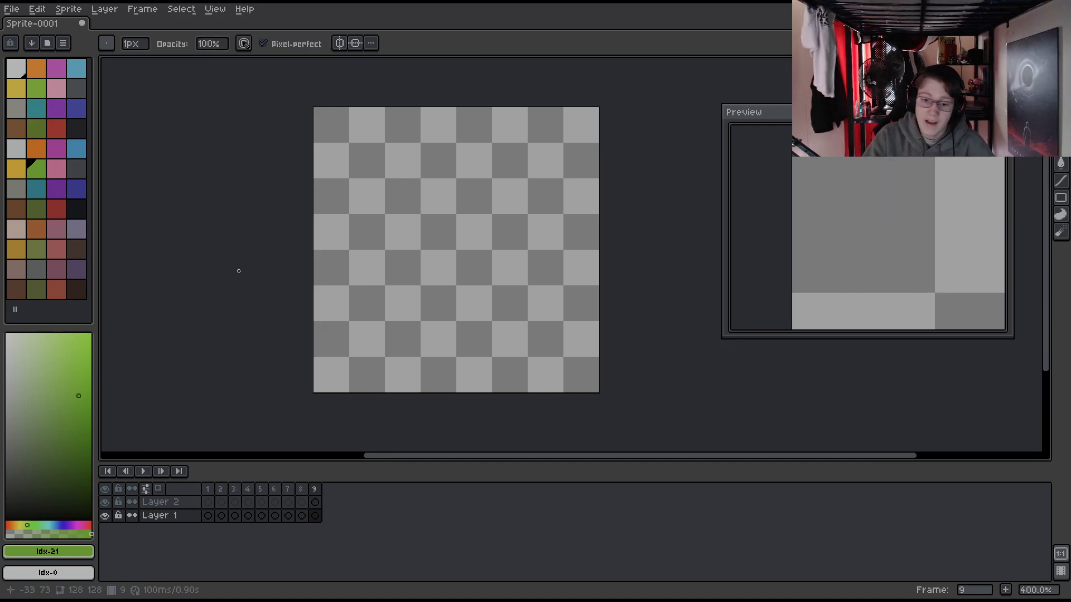
scroll(242, 298, up, 1)
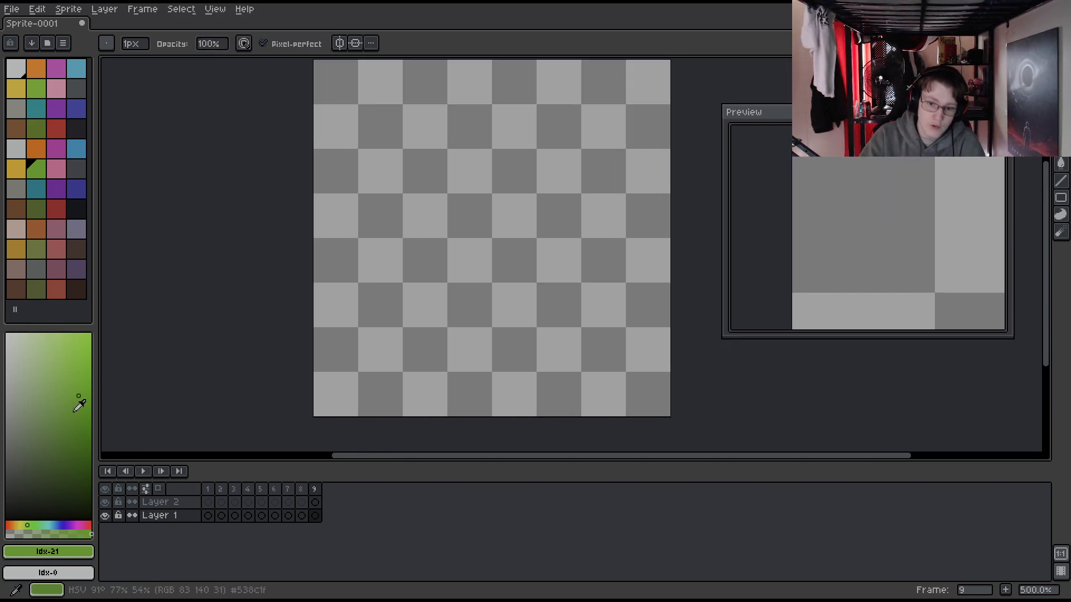
- Choose a semi-transparent muted teal, #458c75 with alpha 213, as the foreground color from the color spectrum
drag(39, 390, 44, 433)
click(67, 525)
drag(68, 524, 49, 523)
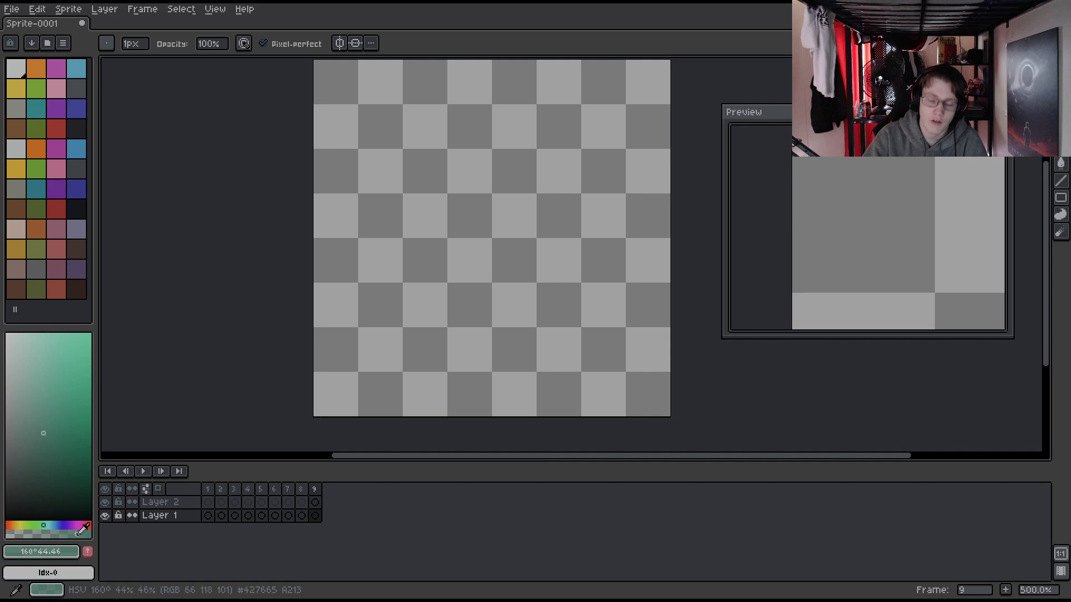
mouse_move(38, 421)
mouse_down()
mouse_move(46, 467)
mouse_move(66, 391)
mouse_move(57, 447)
mouse_move(41, 363)
mouse_move(49, 417)
mouse_up()
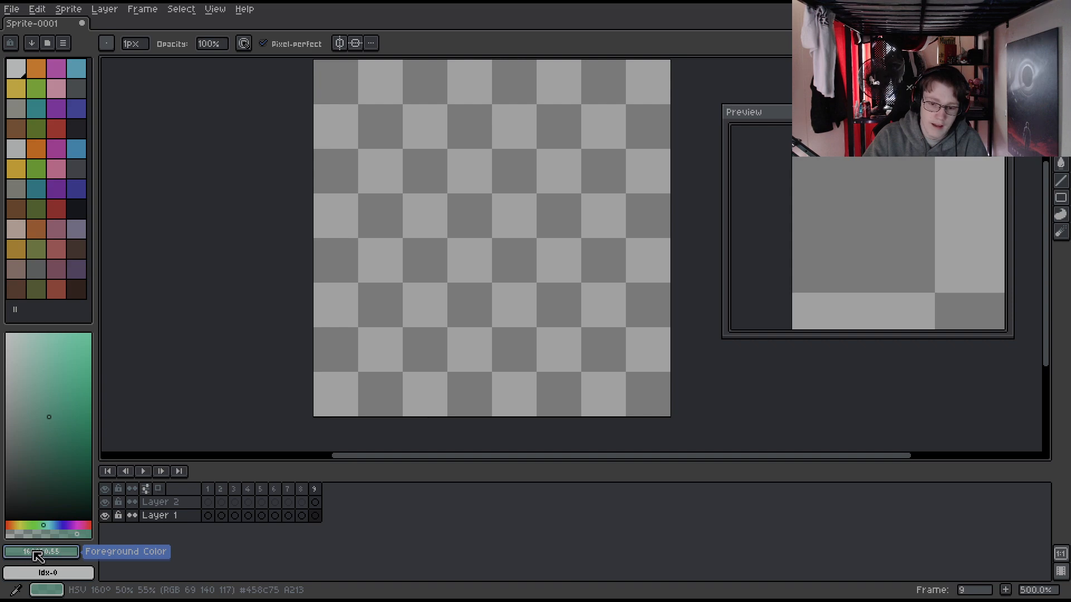
- Compare the RGB, HSV, HSL, Gray and Mask modes in the foreground color editor
click(54, 555)
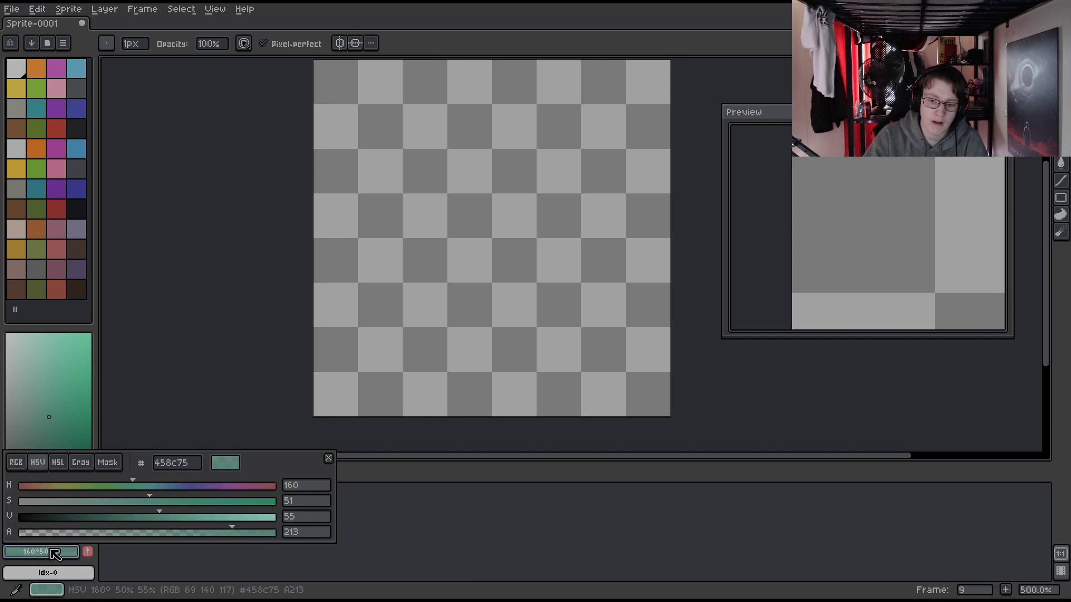
drag(263, 462, 304, 362)
click(26, 363)
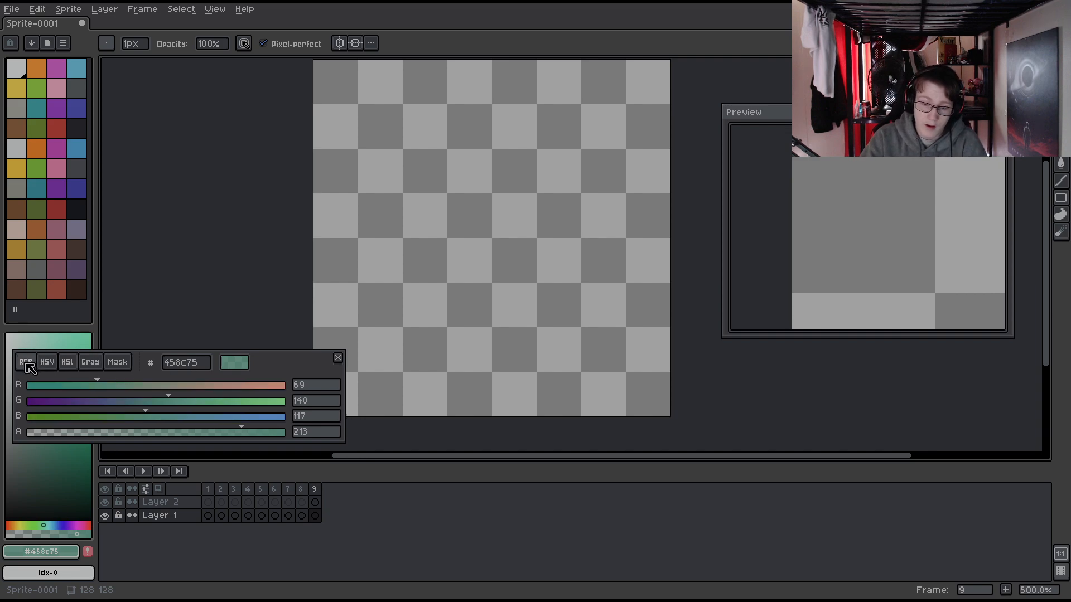
click(49, 367)
click(70, 364)
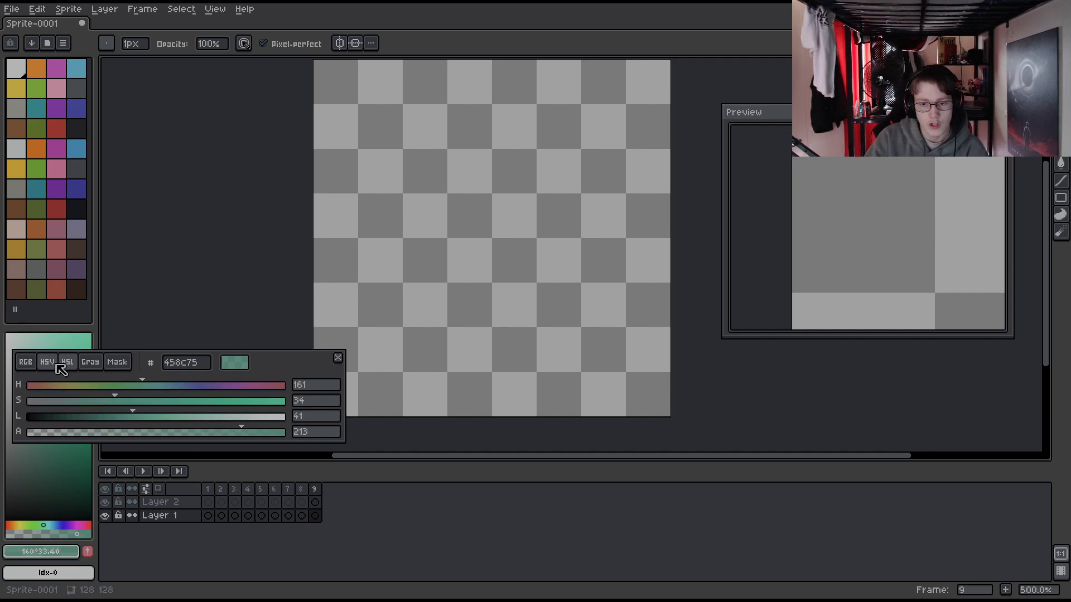
click(54, 364)
click(69, 363)
click(89, 364)
click(118, 363)
click(48, 364)
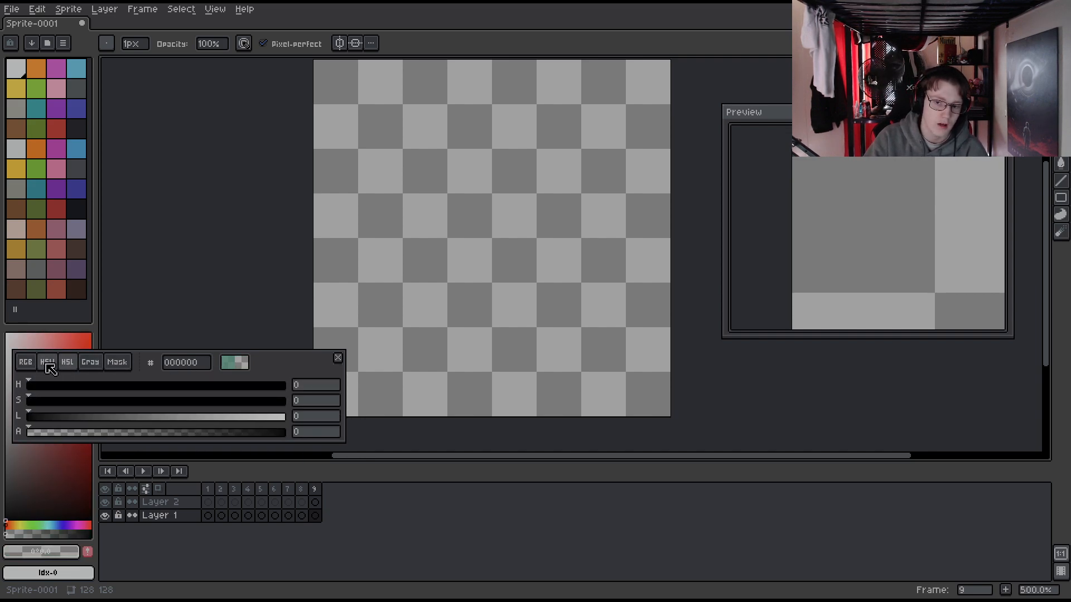
- Mix a gray-green foreground color in RGB mode with red 110, green 140 and blue 134
click(28, 363)
drag(51, 386, 169, 402)
drag(120, 417, 147, 418)
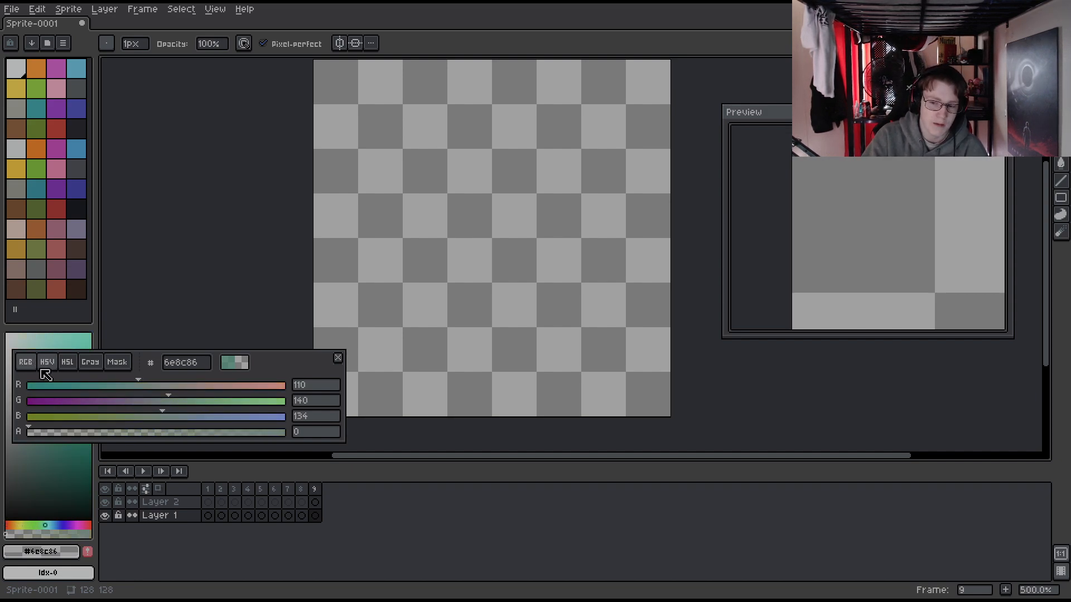
- Switch the foreground color to HSV mode, set hue 251 and saturation 100, and adjust its brightness value
click(48, 368)
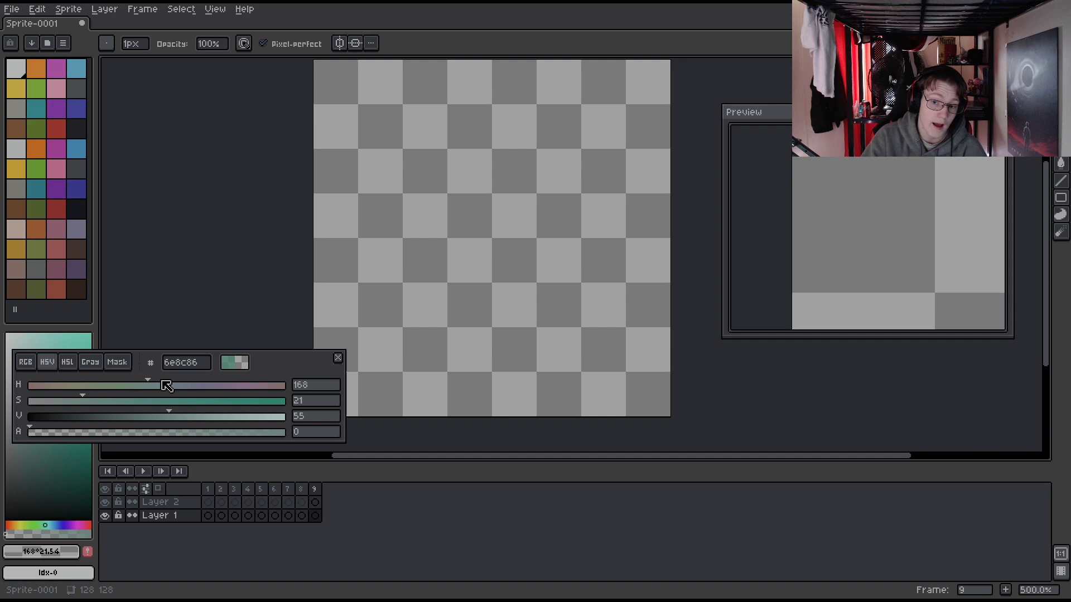
drag(163, 385, 209, 385)
drag(138, 400, 288, 407)
drag(181, 415, 202, 416)
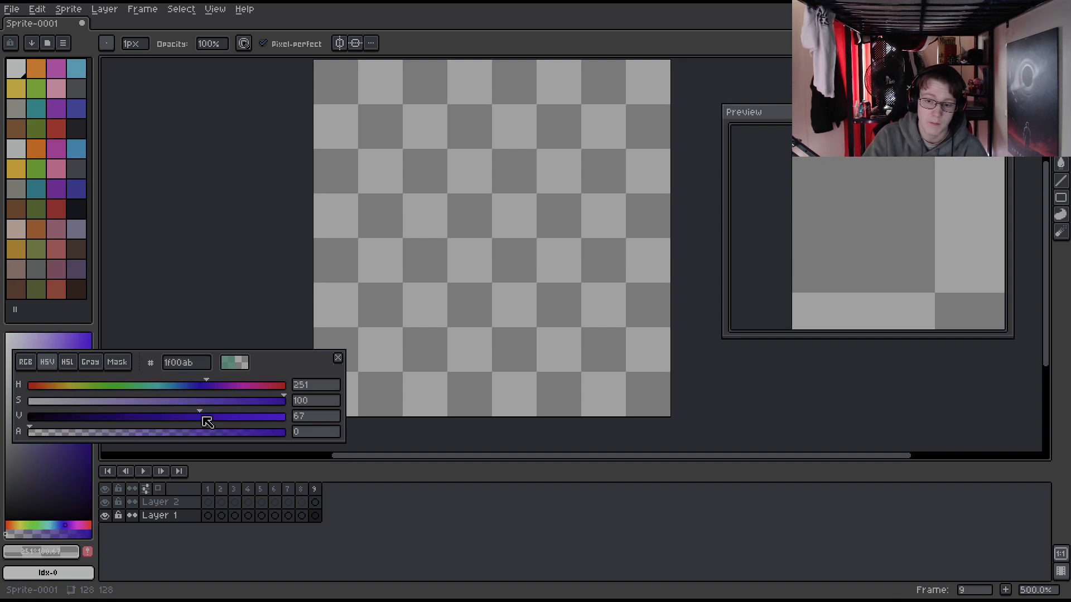
drag(202, 416, 159, 417)
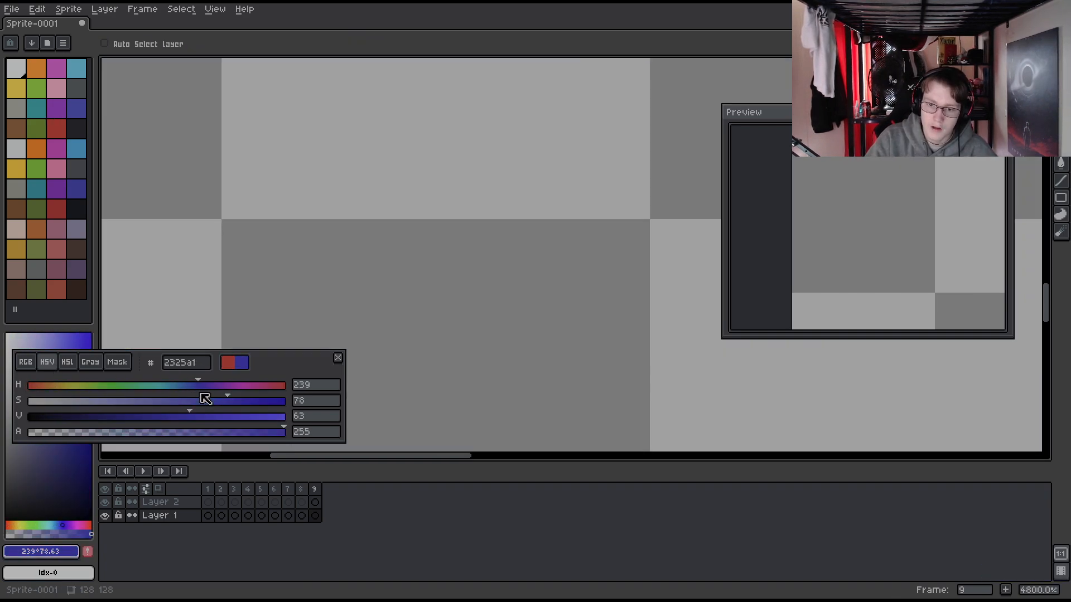
- Paint three adjoining patches on Layer 1 at hue 138 and value 63, using saturation 78, saturation 100 and a nearly gray saturation
click(127, 385)
click(329, 198)
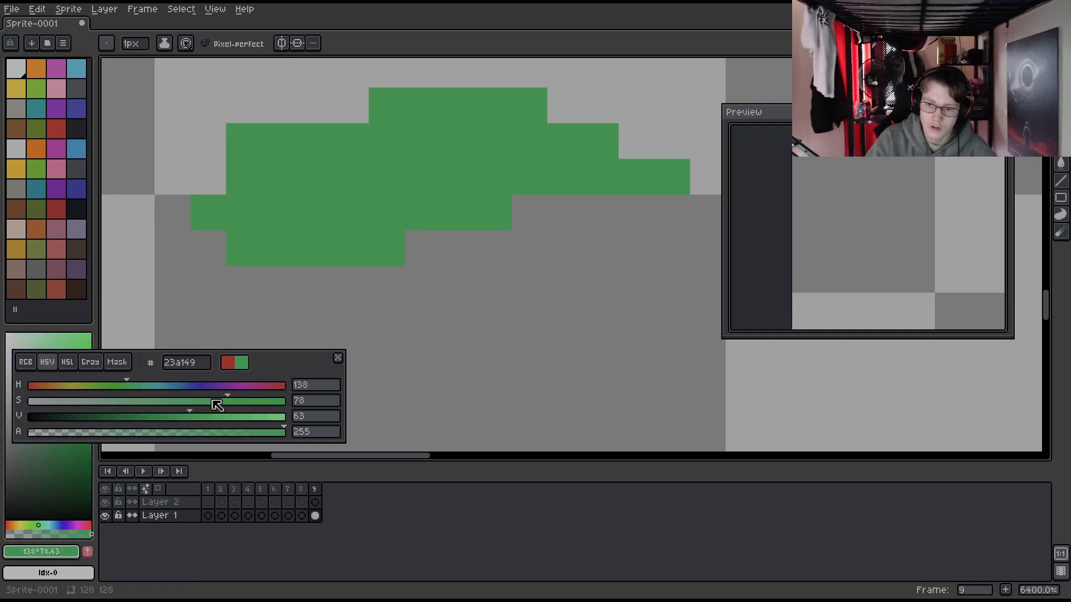
drag(216, 399, 306, 399)
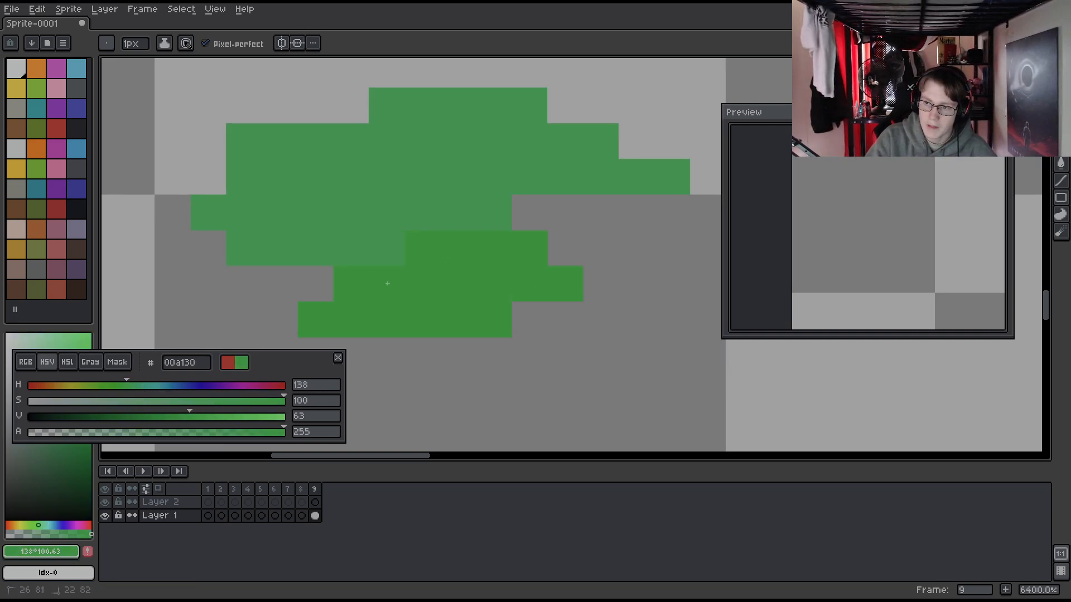
drag(224, 402, 68, 409)
mouse_move(636, 320)
mouse_down()
mouse_move(487, 362)
mouse_move(597, 375)
mouse_move(567, 321)
mouse_up()
- Paint a dark green patch at value 23 and a bright green one at value 90, both fully saturated, and close the color editor
mouse_move(178, 417)
mouse_down()
mouse_move(87, 400)
mouse_move(286, 402)
mouse_up()
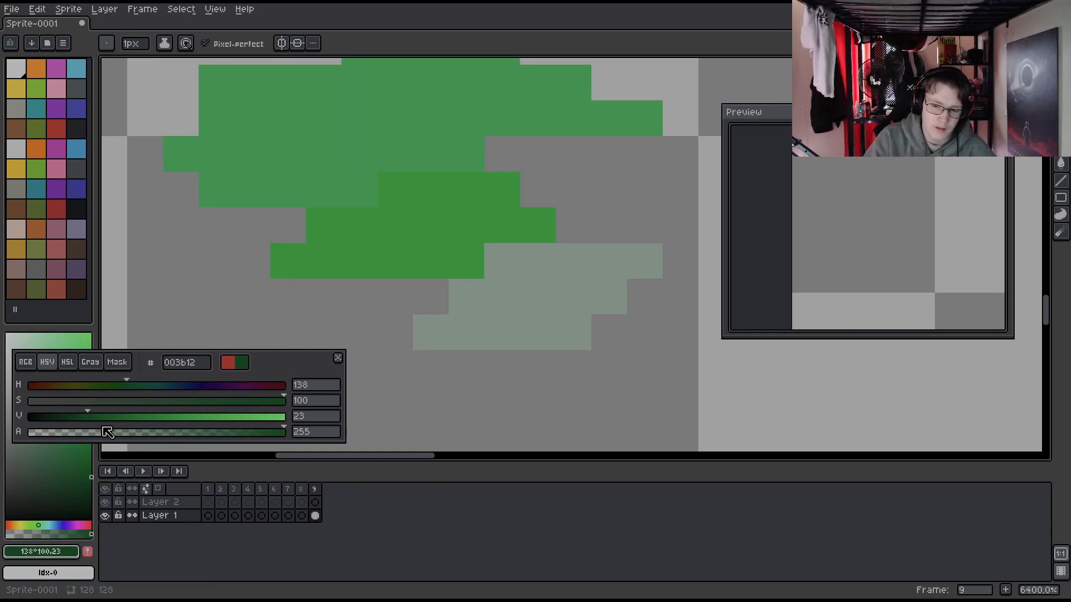
drag(393, 297, 338, 309)
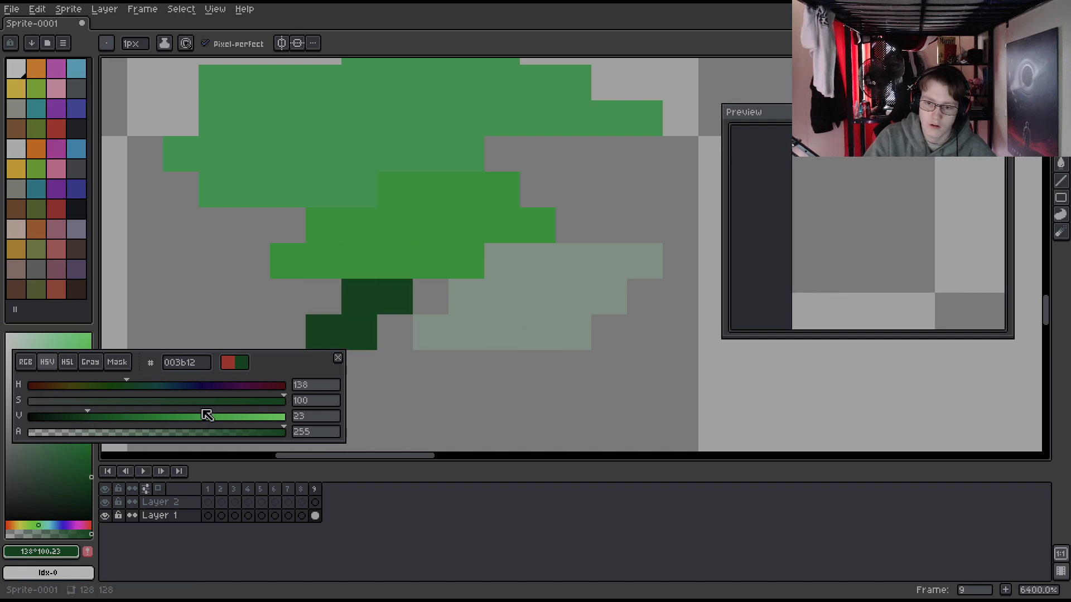
drag(204, 414, 259, 415)
mouse_move(609, 154)
mouse_down()
mouse_move(574, 256)
mouse_move(597, 229)
mouse_up()
scroll(444, 284, down, 3)
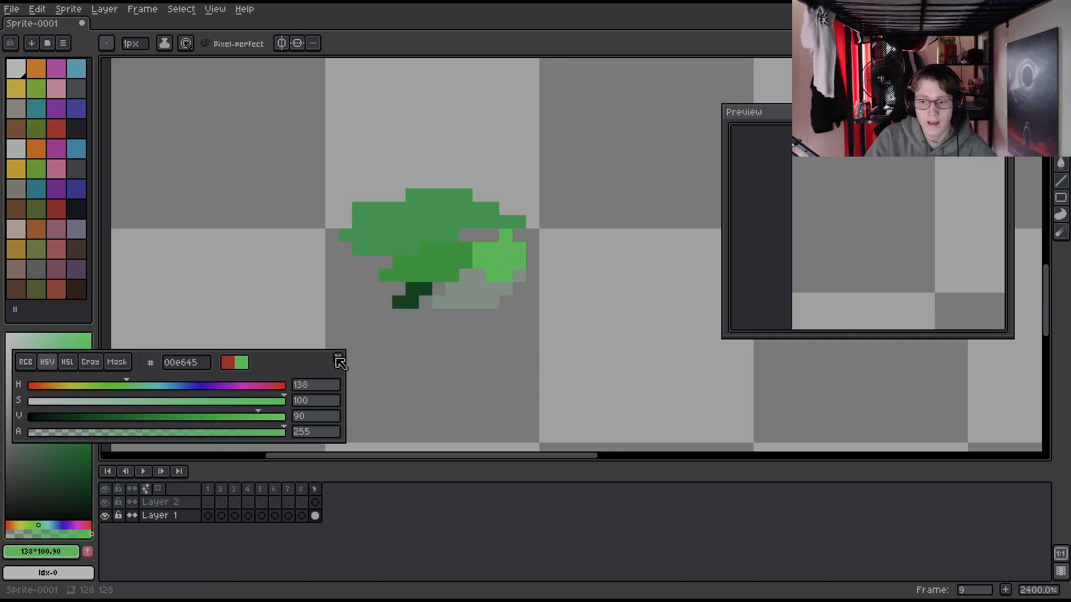
click(339, 361)
- Scribble a muted green swirl about 12 px wide beside the patches and a light gray one below it in the background color
drag(62, 365, 60, 394)
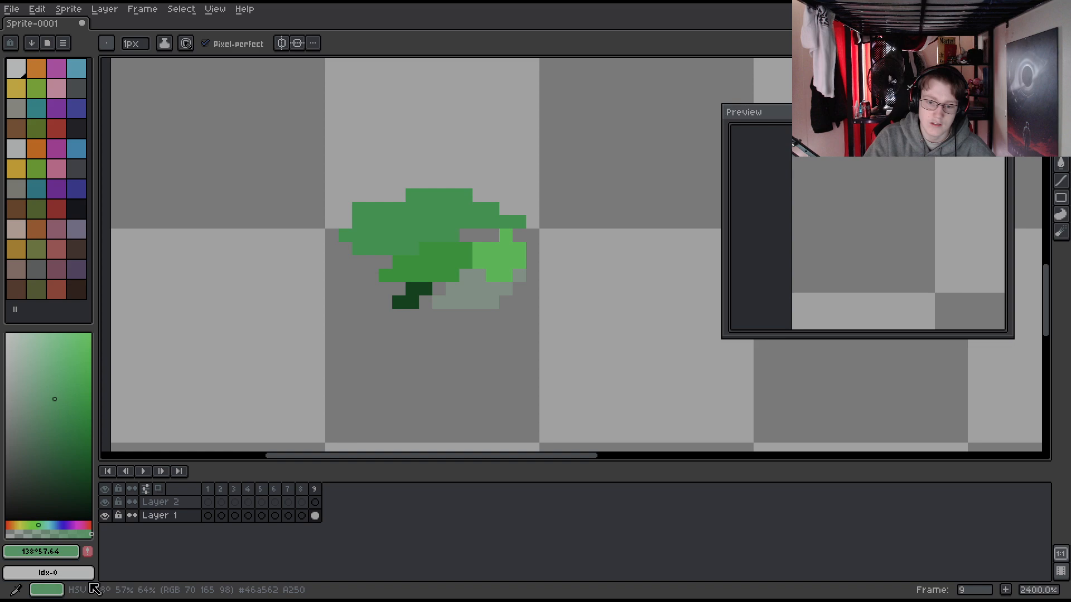
drag(283, 187, 357, 212)
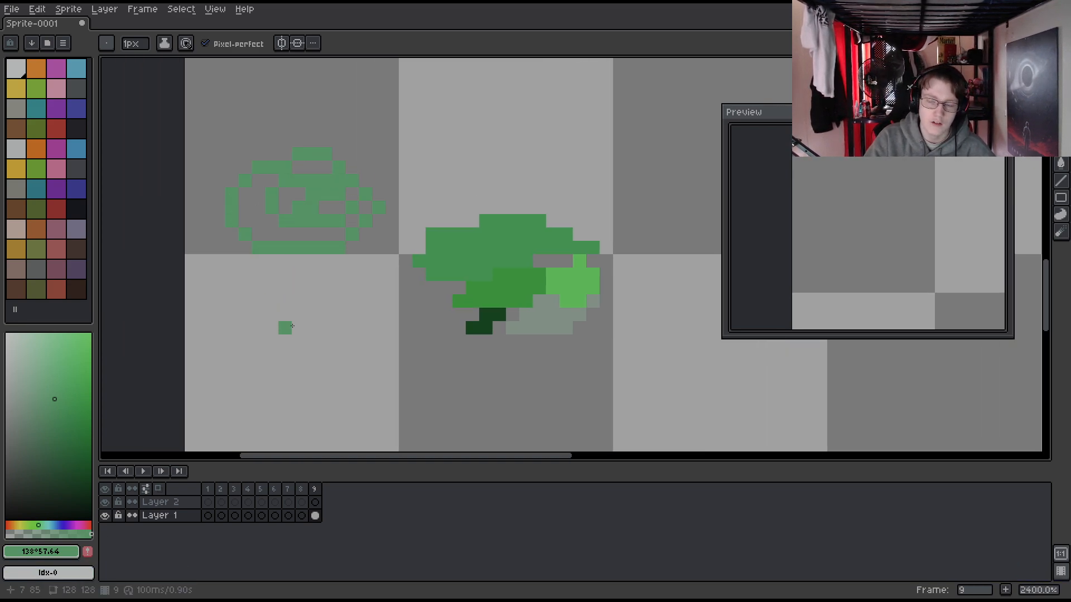
mouse_move(311, 342)
mouse_down()
mouse_move(231, 368)
mouse_move(365, 328)
mouse_up()
click(68, 573)
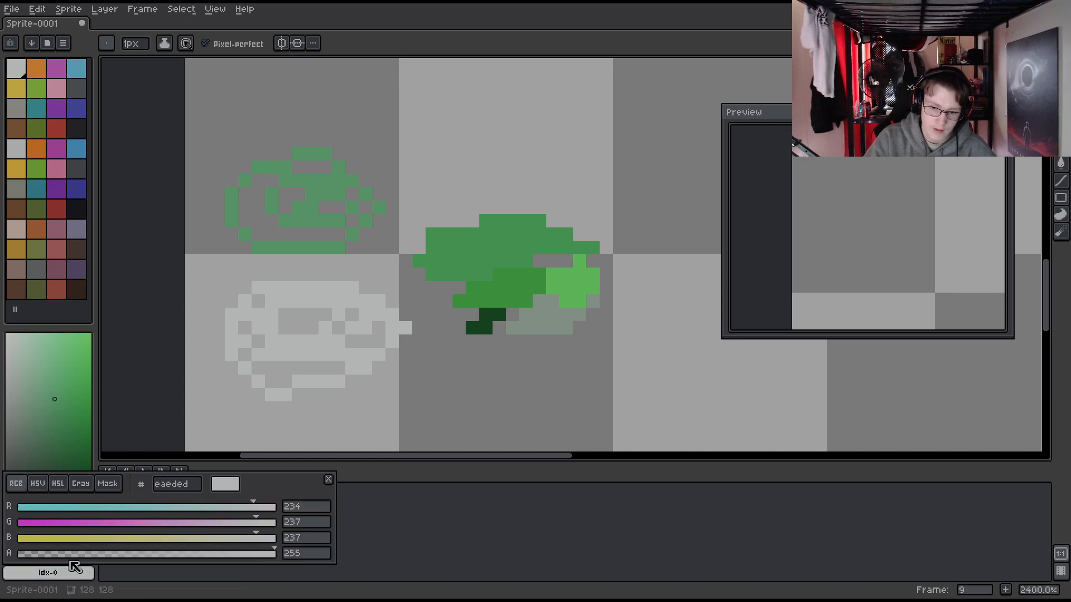
click(329, 480)
- Sample the large patch's green, #23a149, as foreground color and set the background color to red, HSV 360, 72, 77
key(alt)
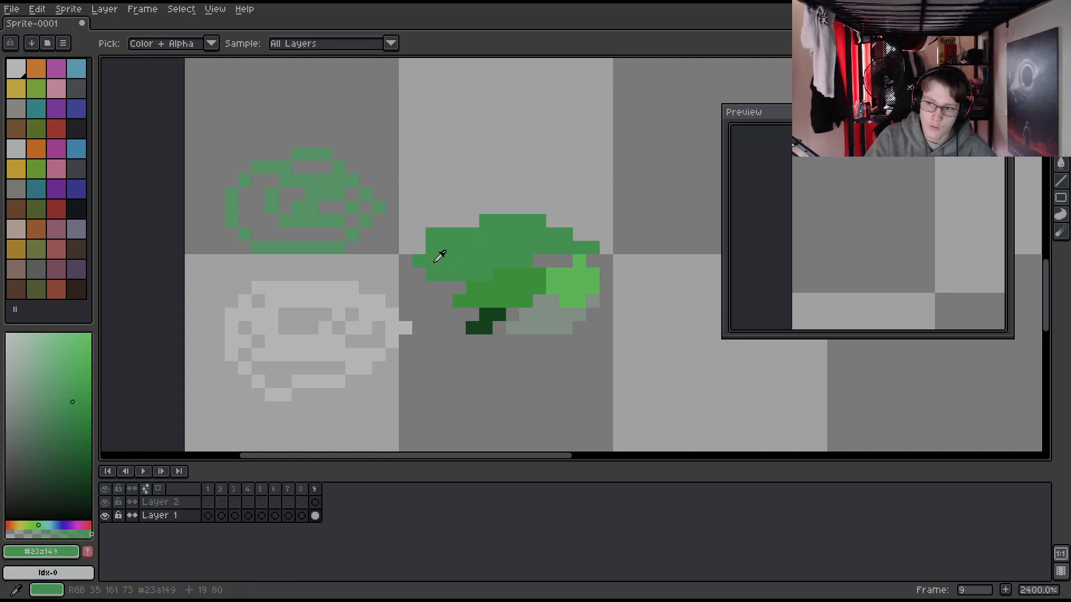
click(68, 572)
click(37, 484)
mouse_move(136, 521)
mouse_down()
mouse_move(203, 523)
mouse_move(217, 539)
mouse_move(320, 505)
mouse_up()
- Set the foreground color to a pure blue with HSV 232, 100, 100
click(74, 551)
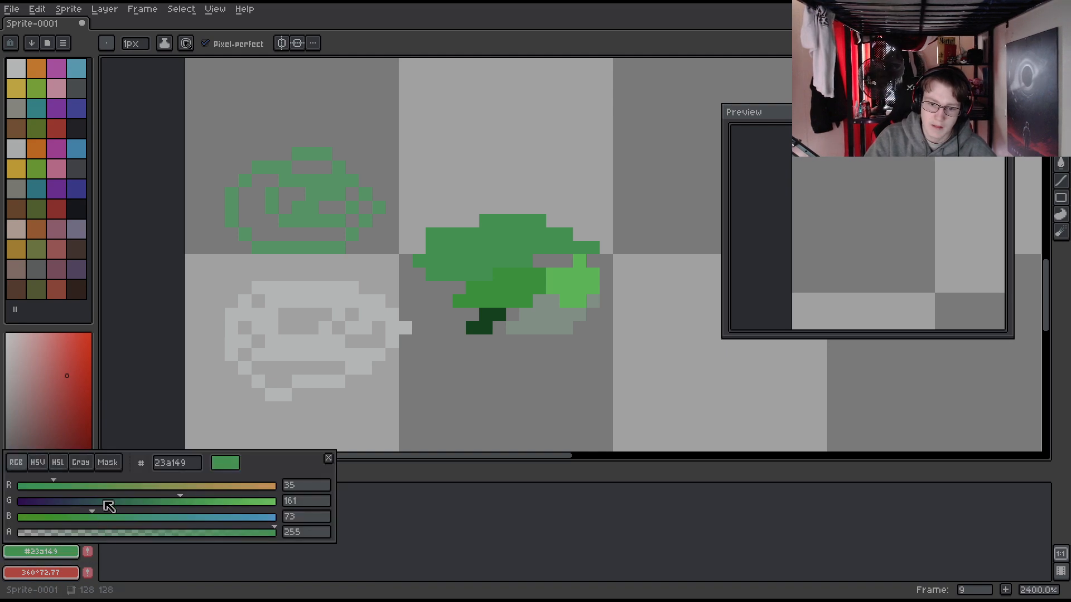
drag(104, 487, 184, 487)
click(42, 463)
drag(196, 501, 281, 503)
drag(248, 517, 293, 514)
- Scribble over the light gray swirl and lower green patches with the blue foreground and red background colors, and show the whole sprite in the preview
drag(459, 382, 285, 301)
mouse_move(448, 301)
mouse_down()
mouse_move(471, 342)
mouse_move(353, 369)
mouse_up()
mouse_move(366, 382)
mouse_down()
mouse_move(407, 371)
mouse_move(474, 275)
mouse_move(541, 301)
mouse_up()
drag(547, 312, 459, 299)
scroll(954, 218, down, 6)
mouse_move(954, 223)
mouse_down()
mouse_move(893, 282)
mouse_move(859, 226)
mouse_move(864, 237)
mouse_up()
drag(385, 354, 318, 341)
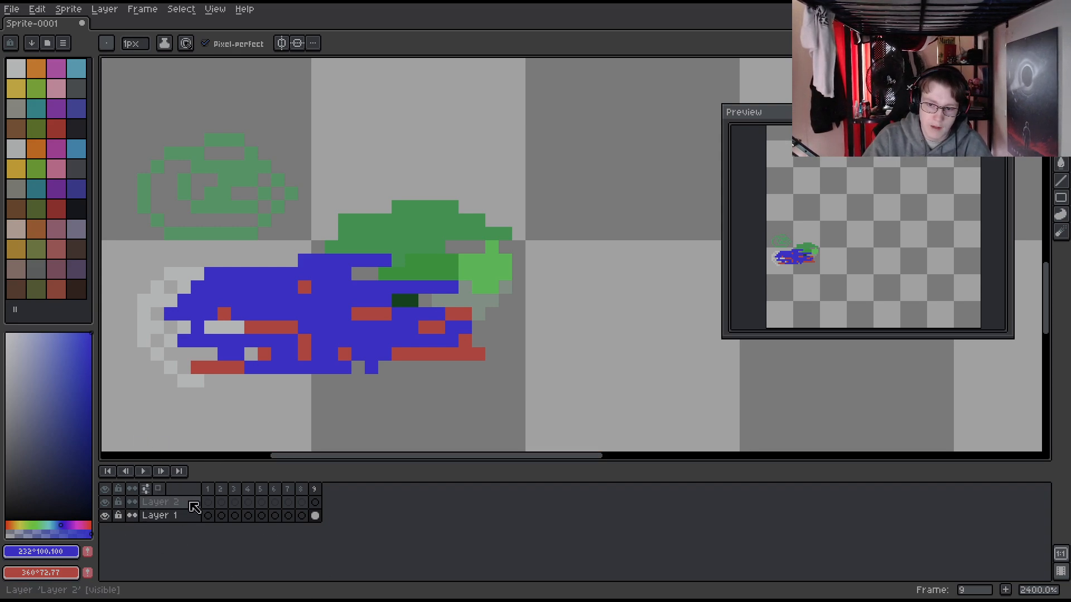
- Play the nine-frame animation and stop it
click(144, 472)
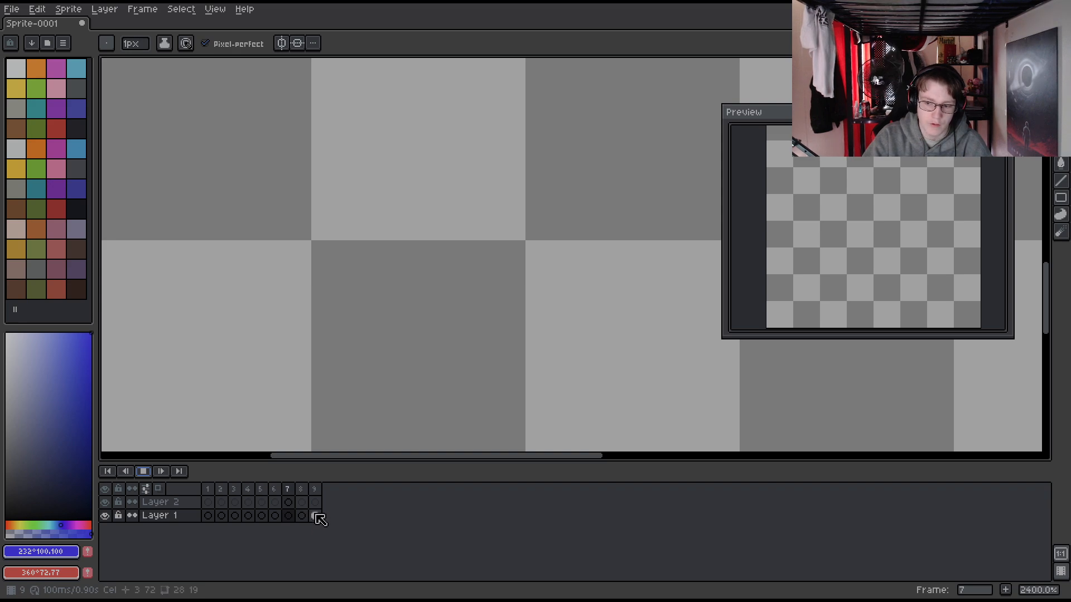
click(146, 472)
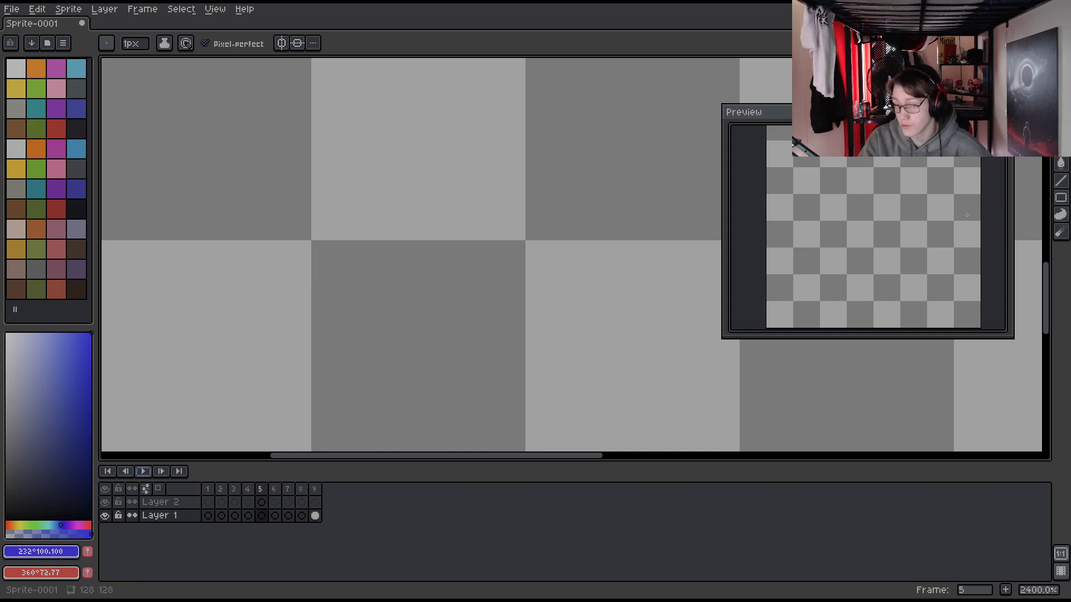
- Scribble a solid blue patch on frame 5 of Layer 1
drag(561, 229, 355, 202)
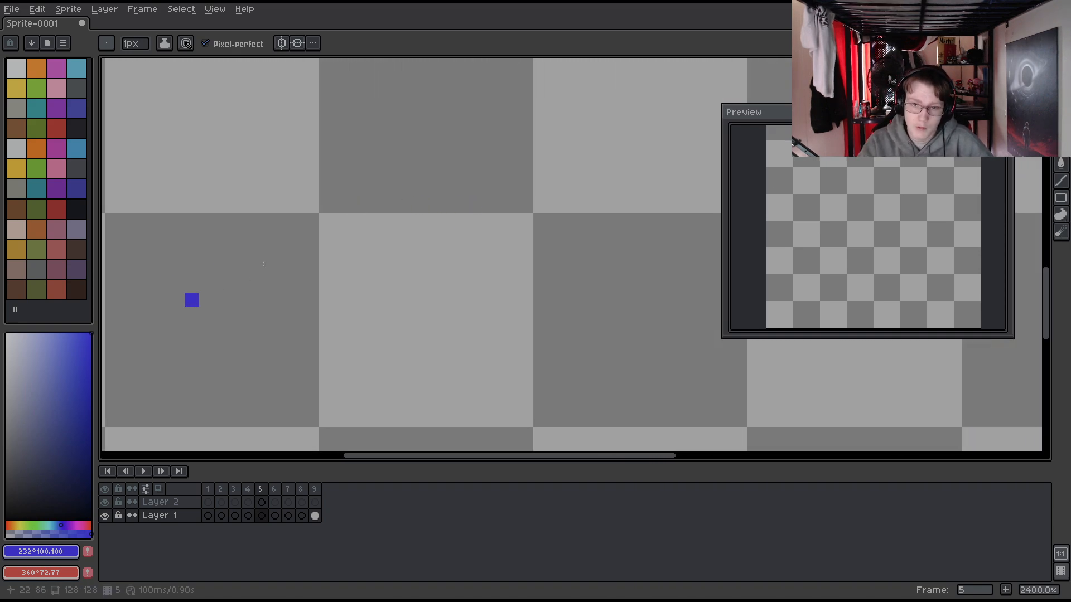
drag(521, 194, 461, 206)
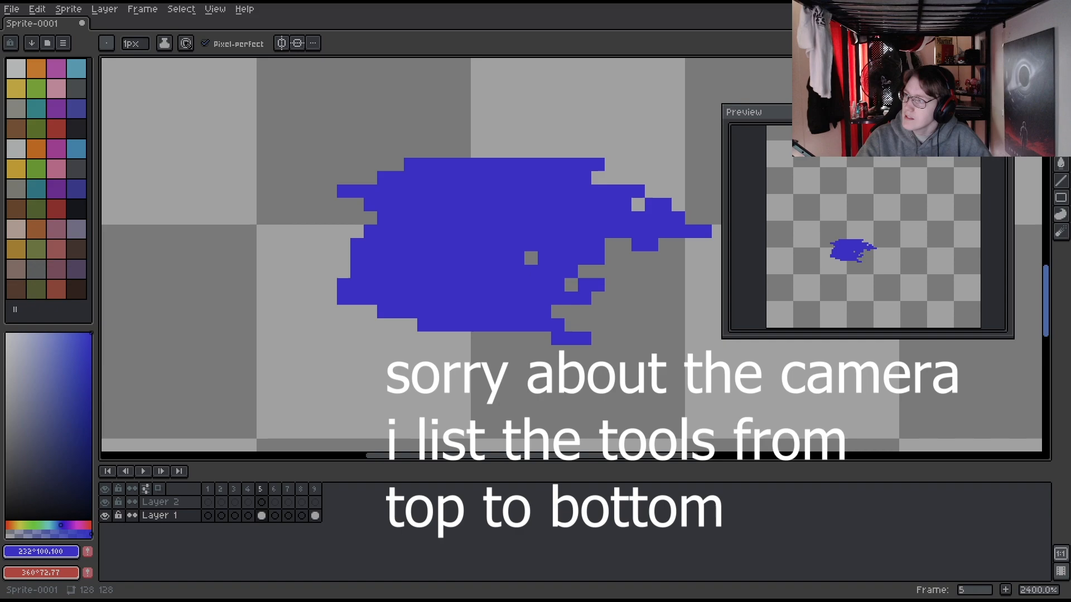
- Select part of the blue patch with the Rectangular Marquee and drop the selection
key(m)
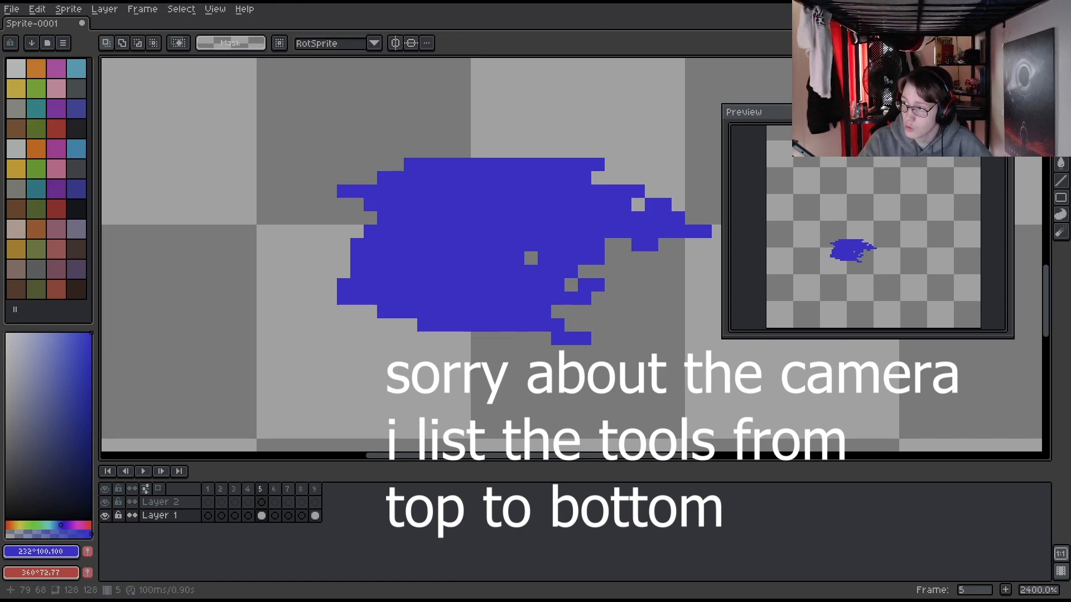
drag(678, 351, 419, 80)
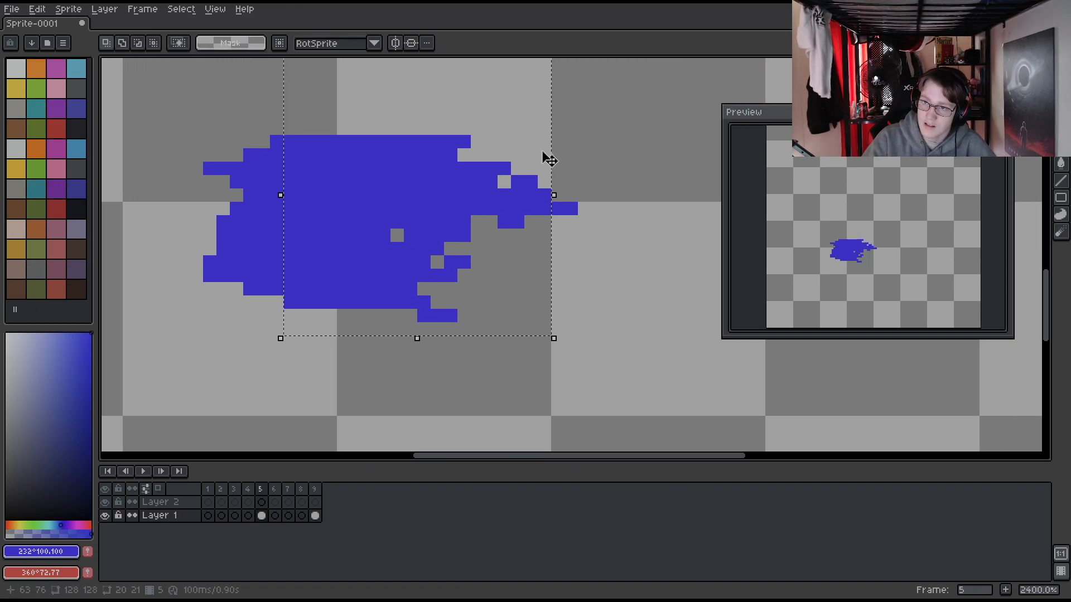
key(ctrl+d)
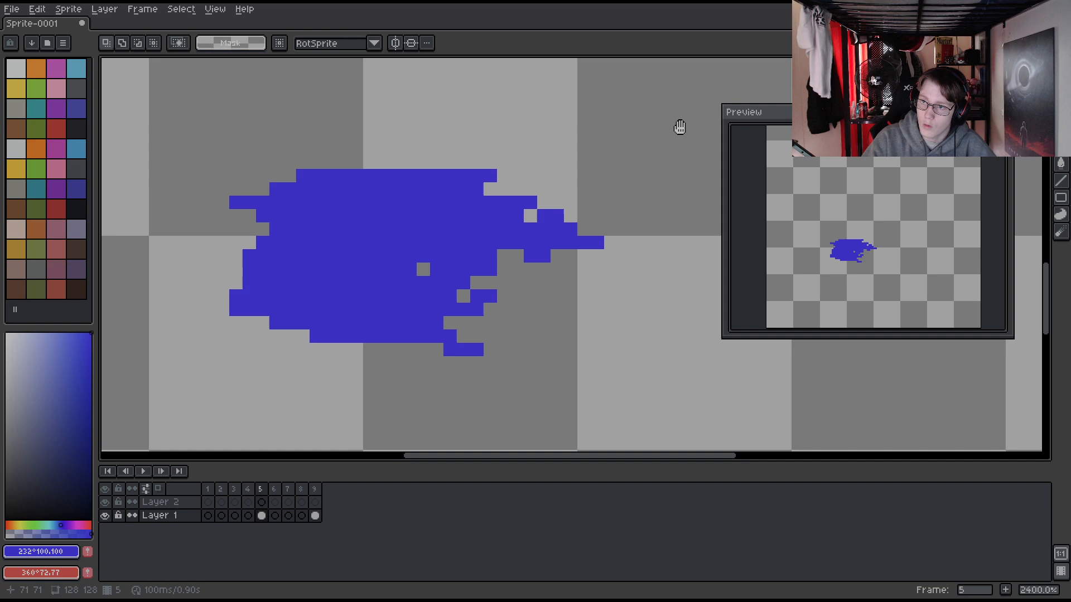
- Make an Elliptical Marquee selection across the blue patch and drop it
scroll(729, 215, down, 2)
click(1033, 172)
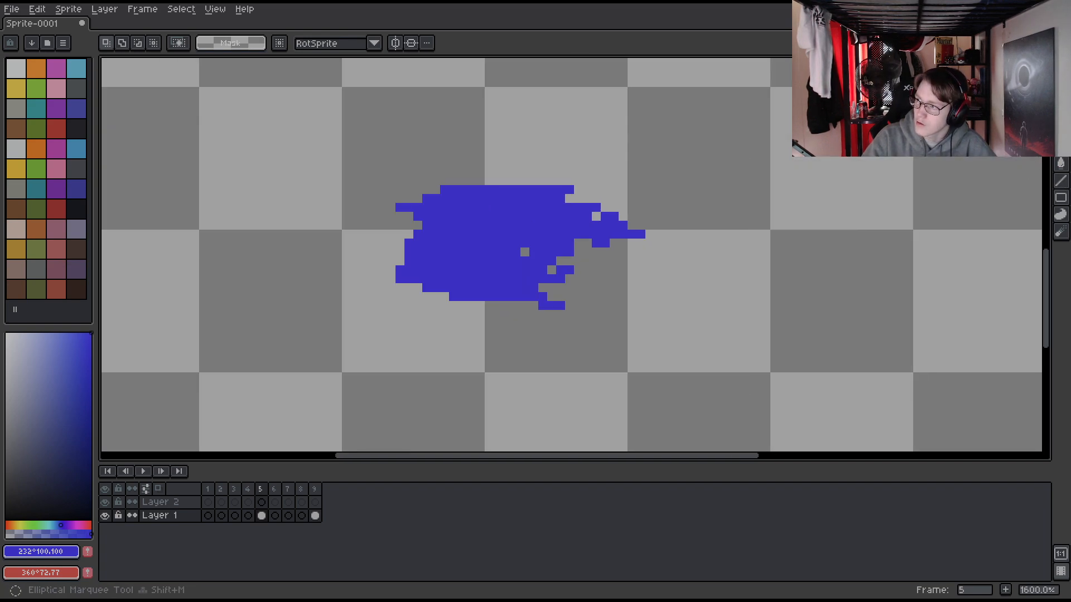
drag(787, 296, 463, 85)
key(ctrl+d)
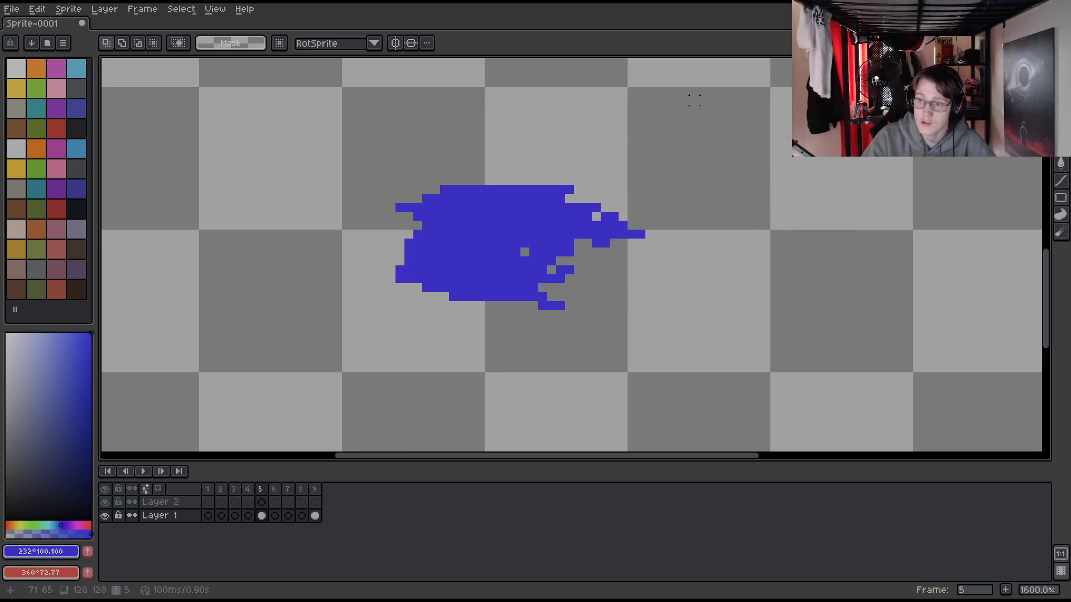
- Make a freehand Lasso selection near the blue patch and drop it
key(b)
mouse_move(676, 154)
mouse_down()
mouse_move(557, 173)
mouse_move(471, 143)
mouse_move(310, 306)
mouse_move(667, 287)
mouse_move(672, 120)
mouse_move(676, 154)
mouse_up()
key(ctrl+d)
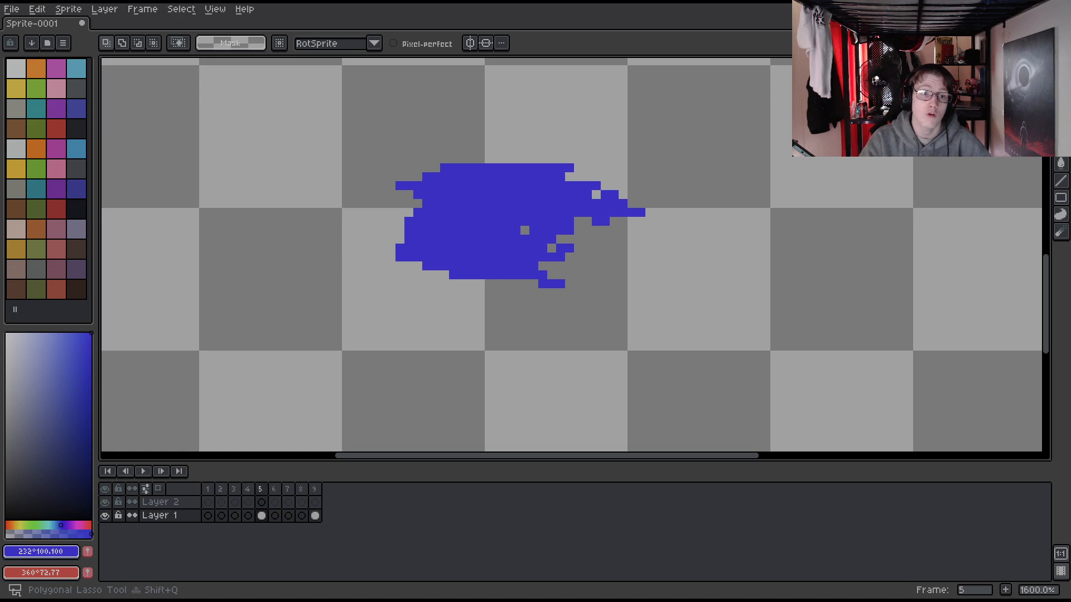
- Outline selections across the blue patch with straight segments using the Polygonal Lasso, and deselect them
scroll(549, 222, up, 5)
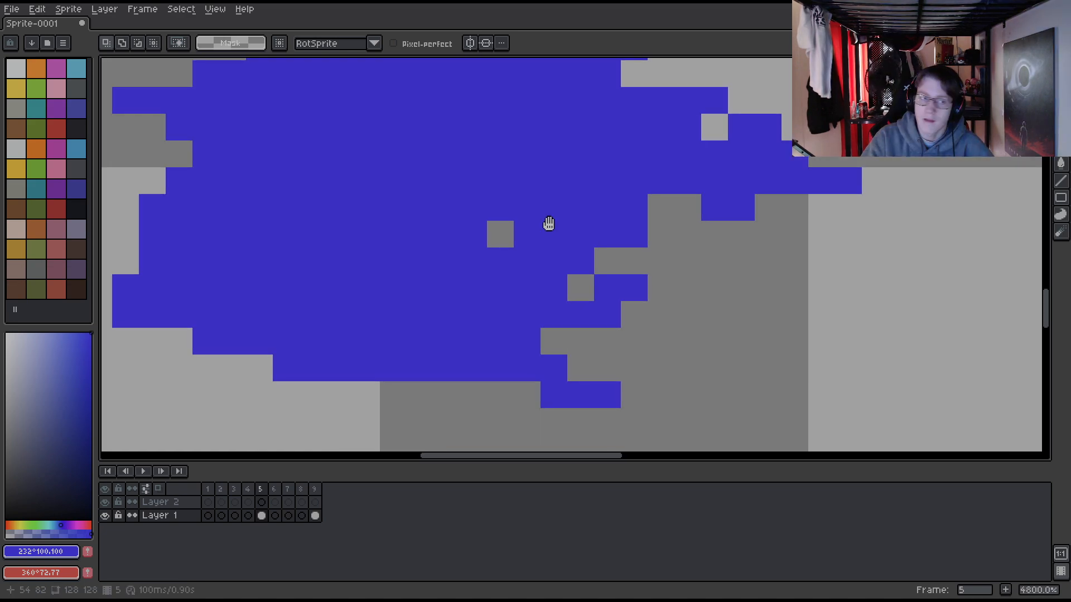
scroll(715, 271, down, 2)
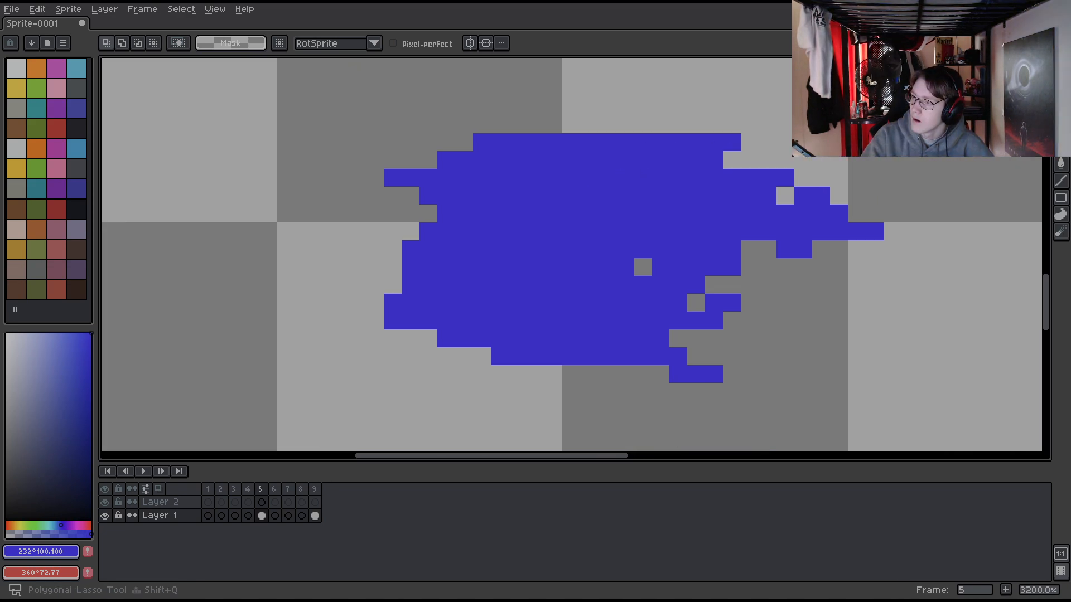
click(1028, 63)
click(893, 160)
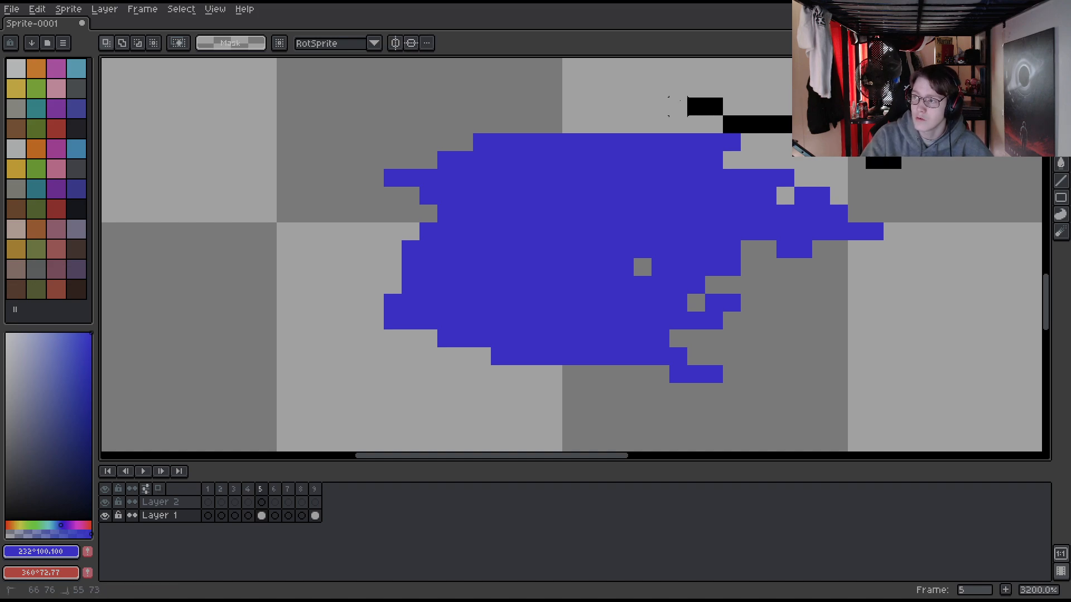
click(428, 178)
click(321, 178)
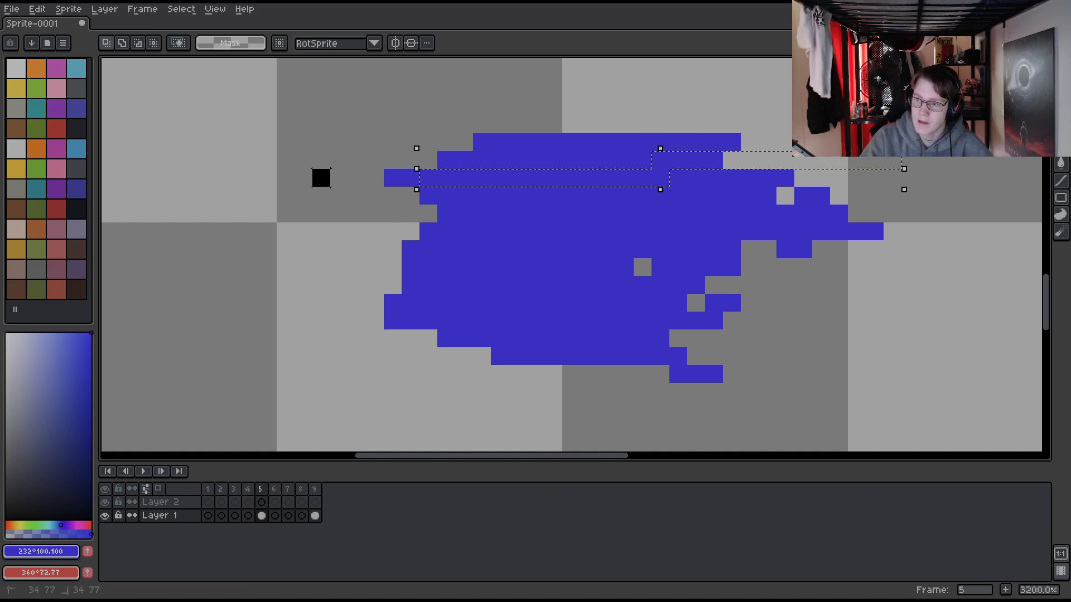
click(875, 89)
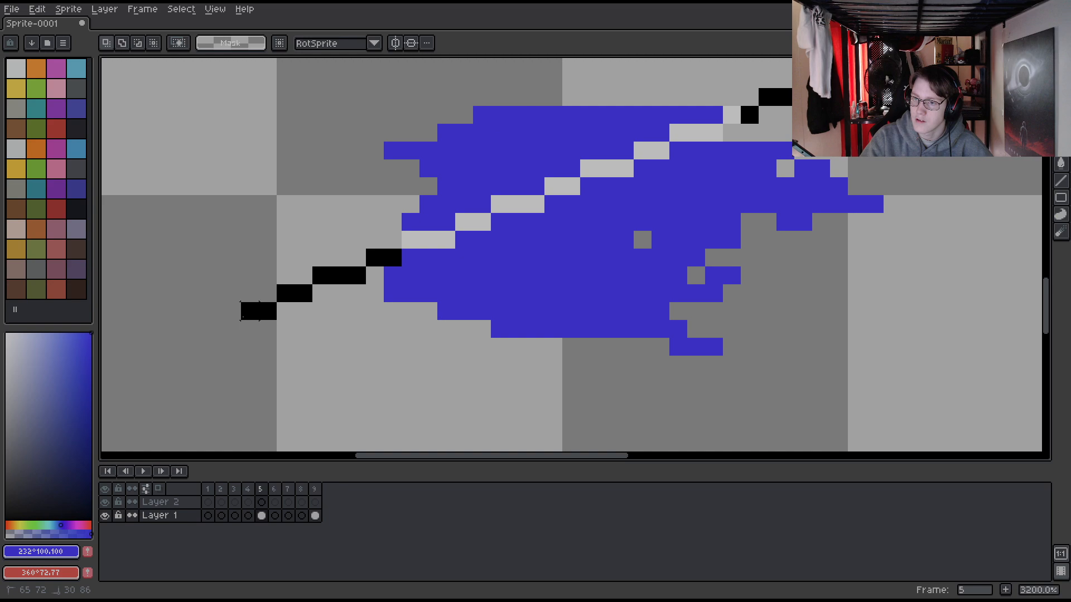
double_click(359, 354)
key(ctrl+d)
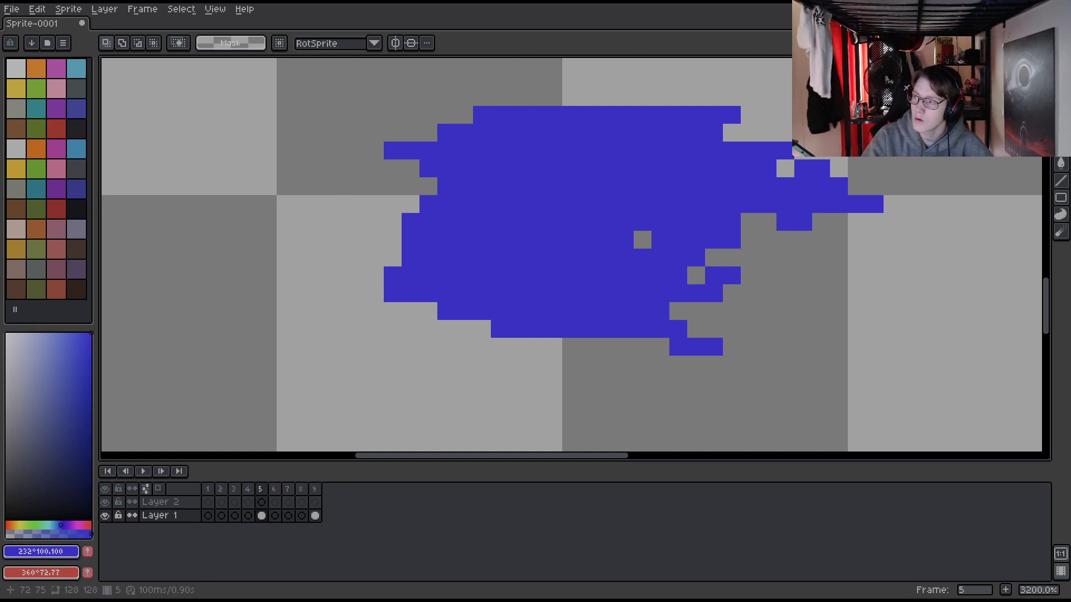
- Select the entire connected blue patch with the Magic Wand and deselect it
click(1044, 63)
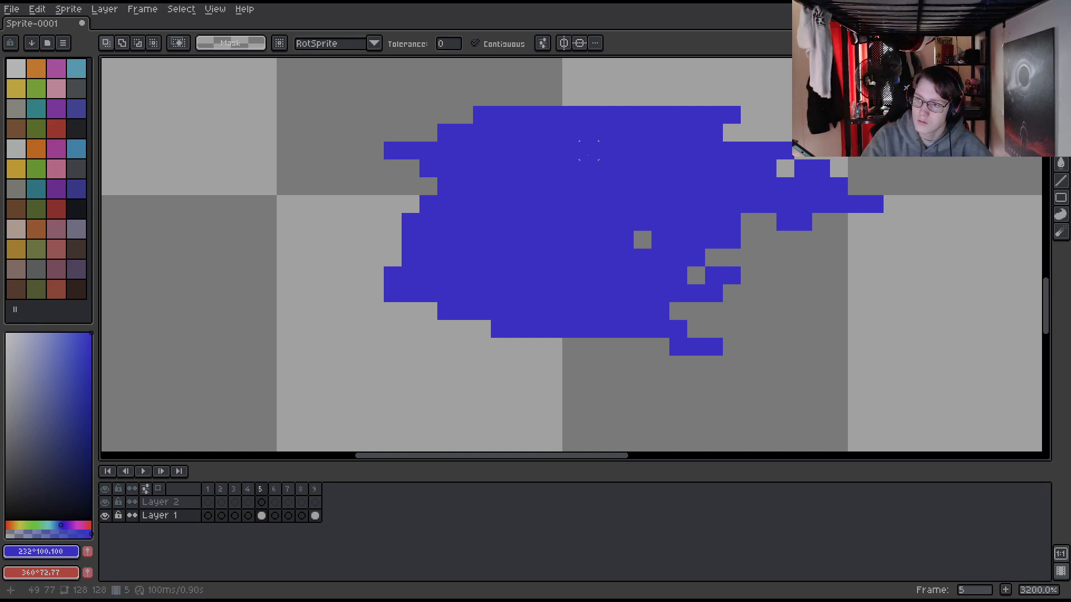
click(592, 149)
key(ctrl+d)
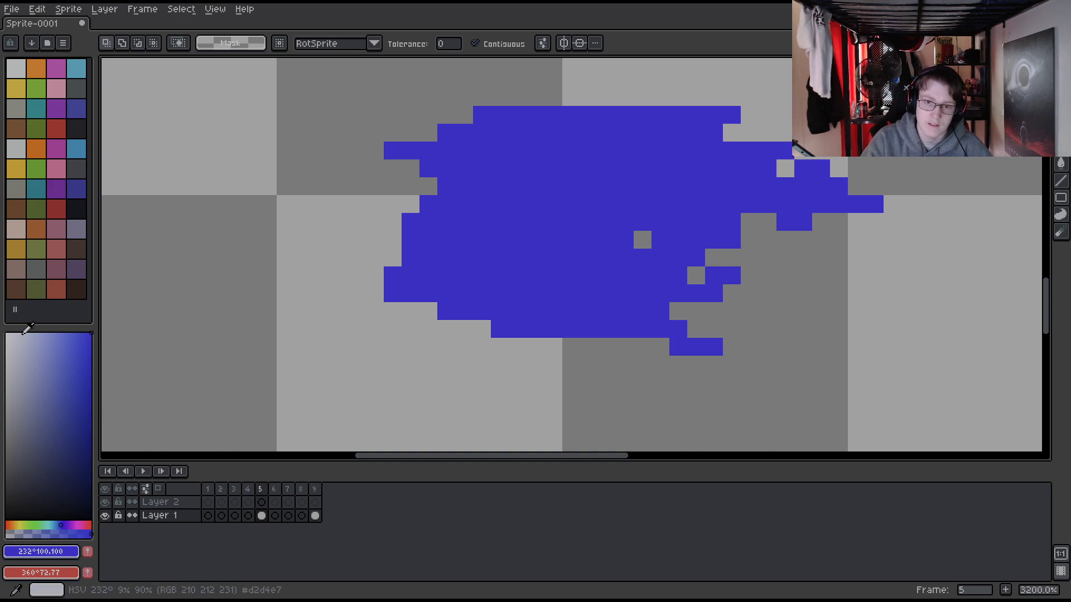
- Paint a red area inside the blue patch using palette color index 14
click(56, 129)
key(b)
click(537, 185)
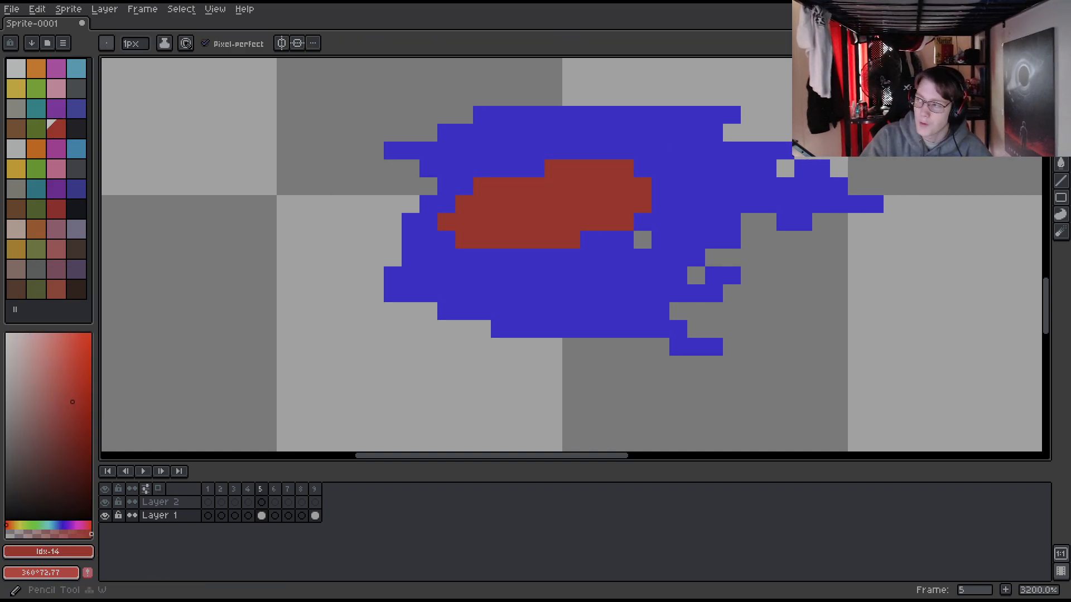
- Select the blue area around the red one with the Magic Wand, delete it, undo the deletion, and drop the selection
click(1061, 63)
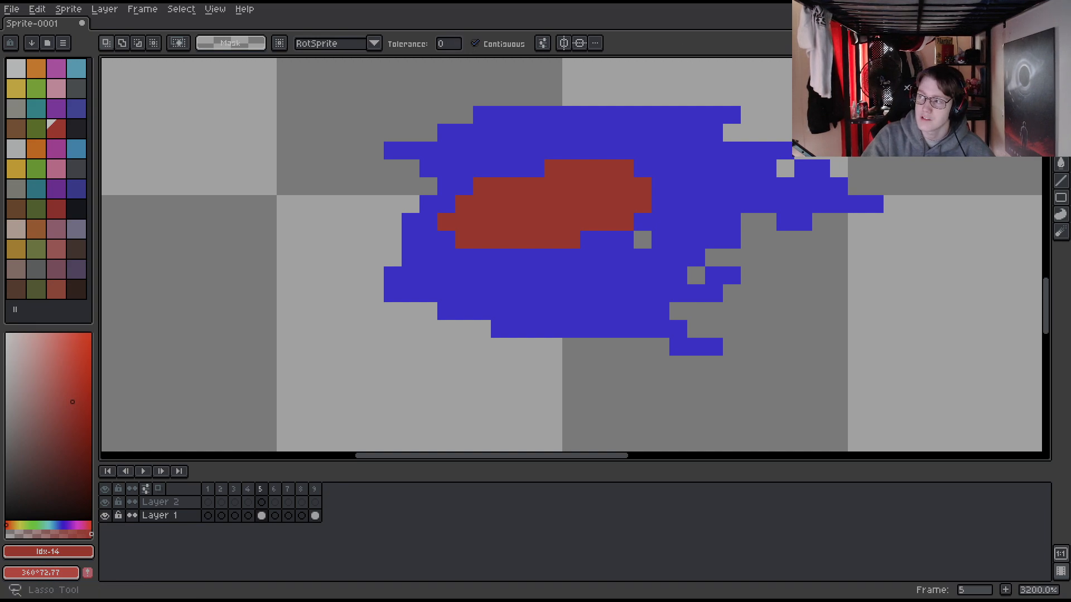
click(981, 63)
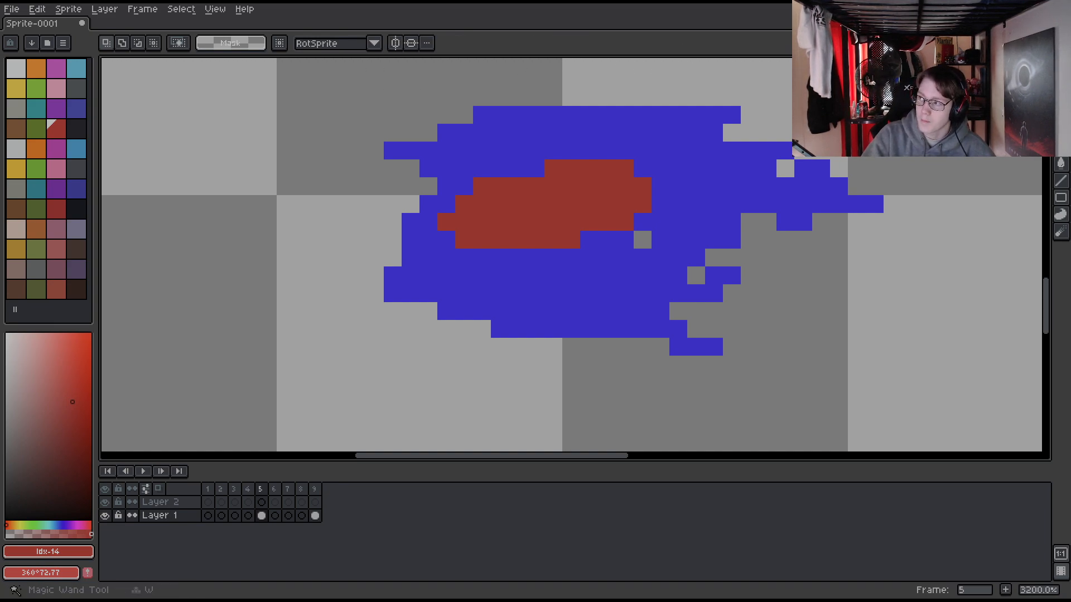
key(w)
drag(316, 104, 306, 137)
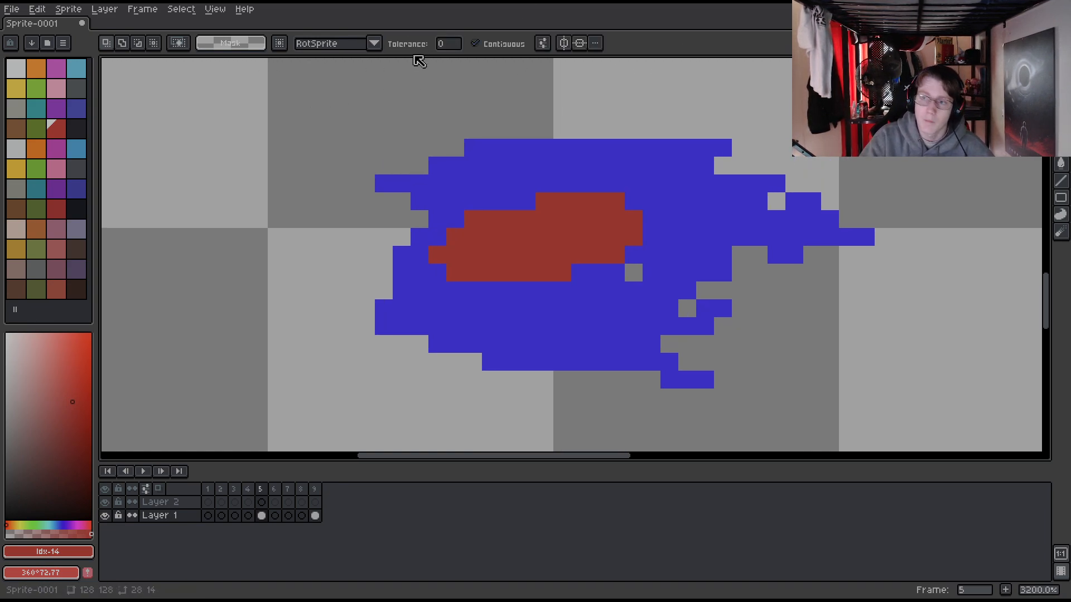
click(619, 156)
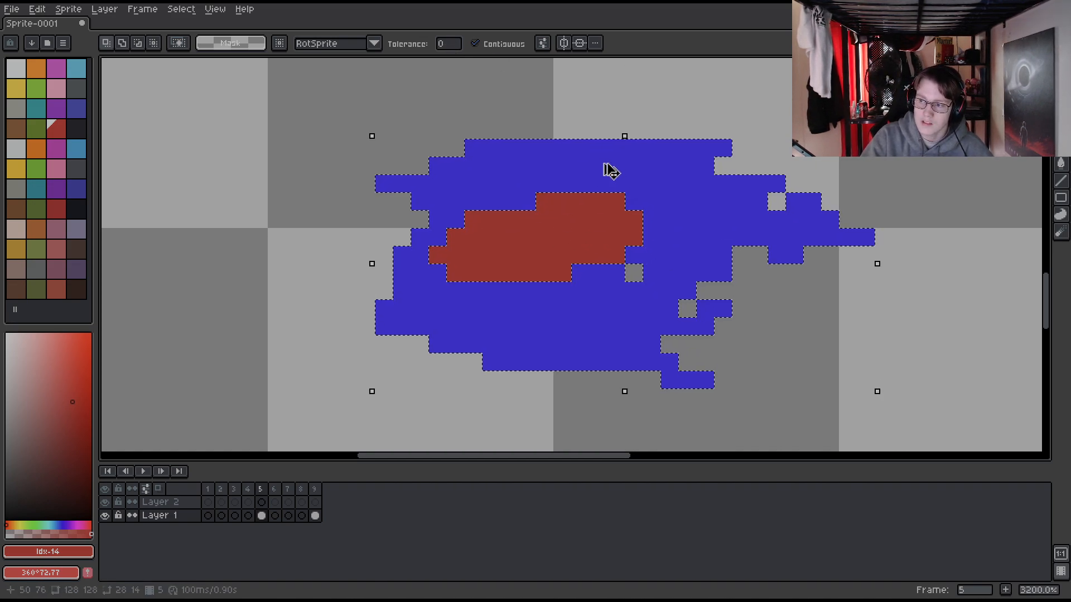
key(Delete)
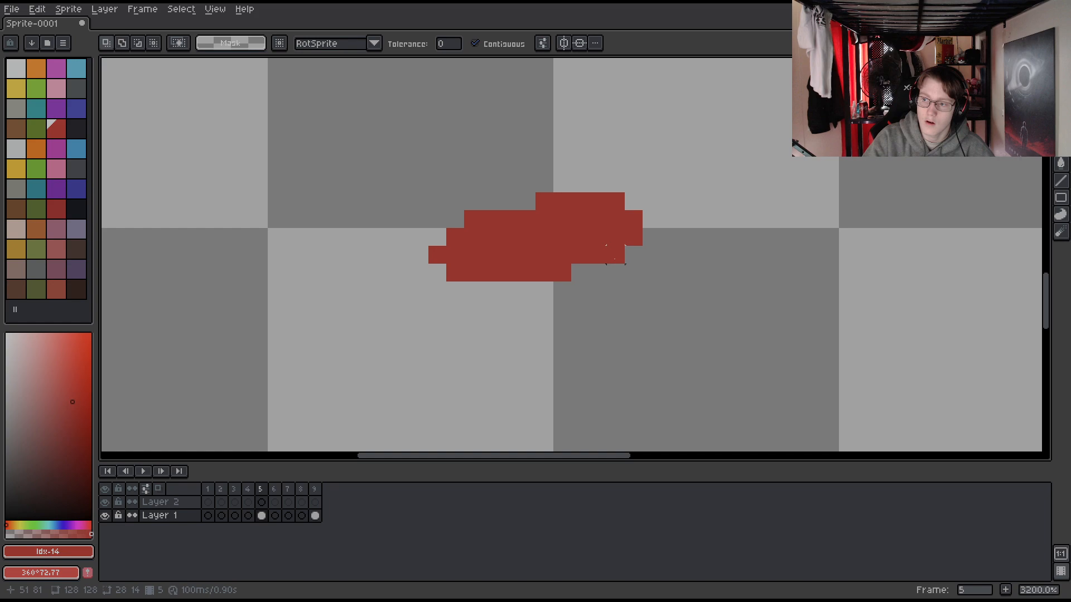
key(ctrl+z)
key(ctrl+d)
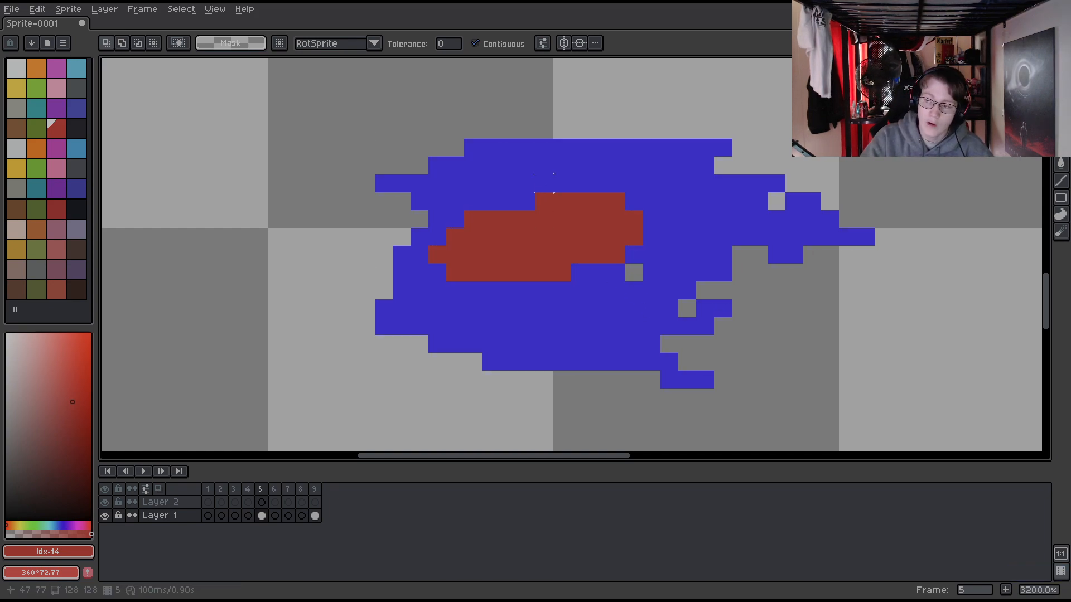
click(544, 182)
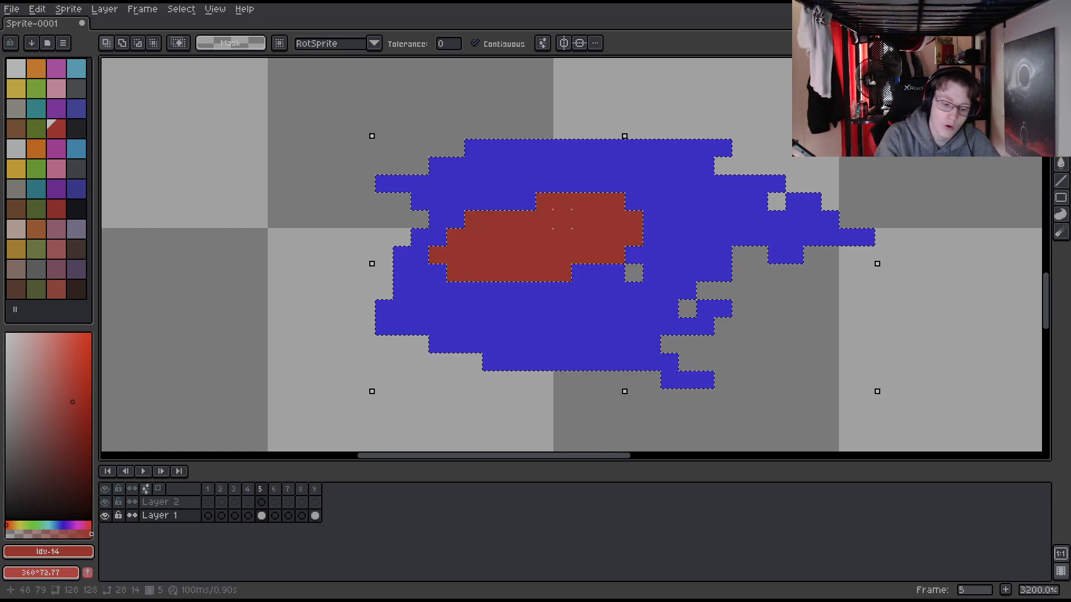
drag(393, 192, 382, 219)
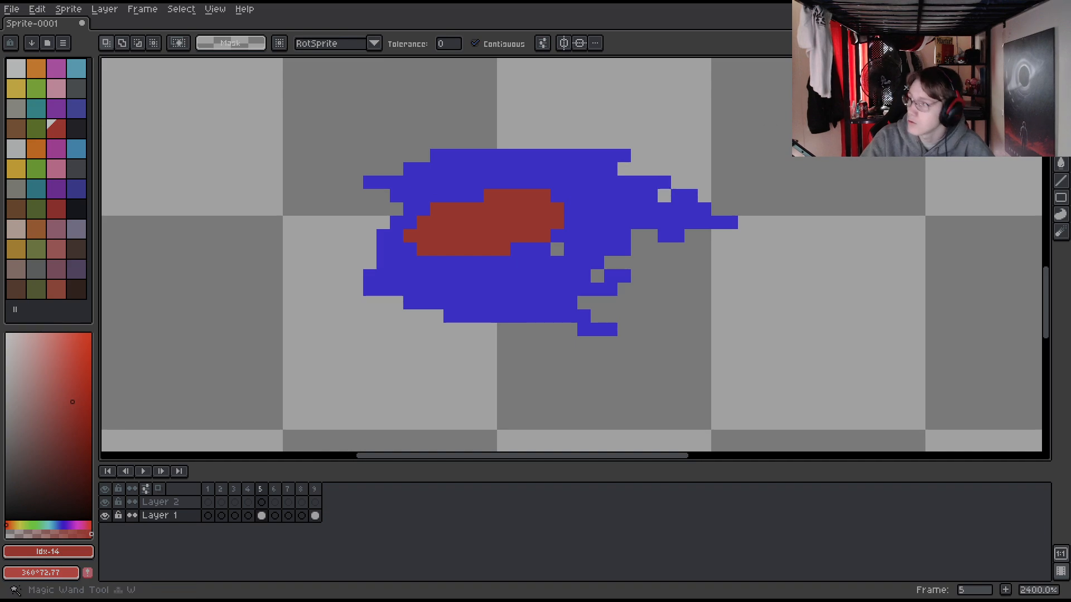
- Sample the red, #a12823, with the Eyedropper and scribble with it beside the blue patch
key(b)
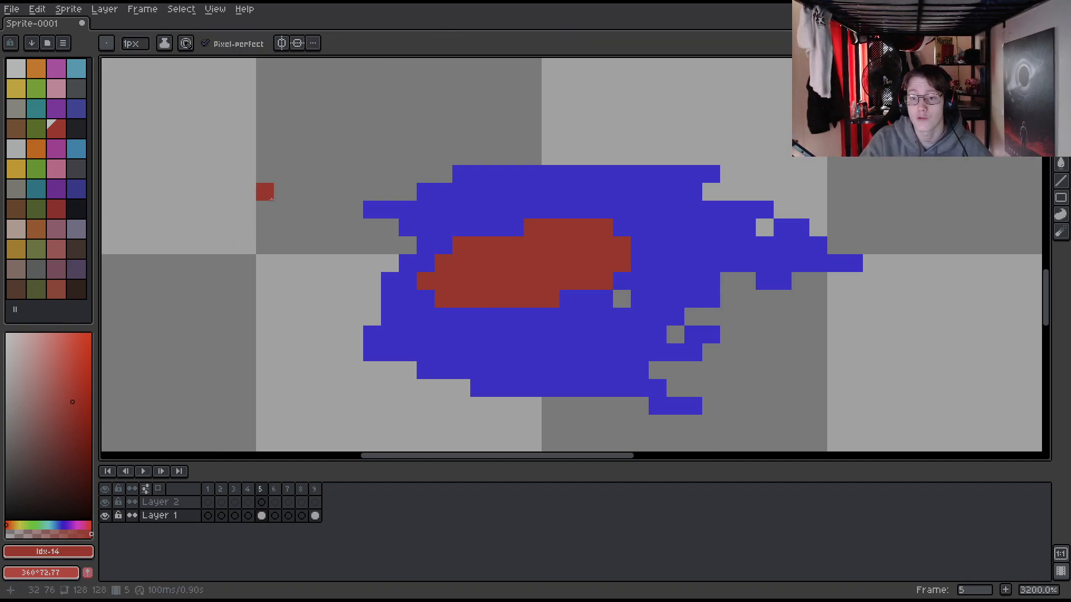
key(i)
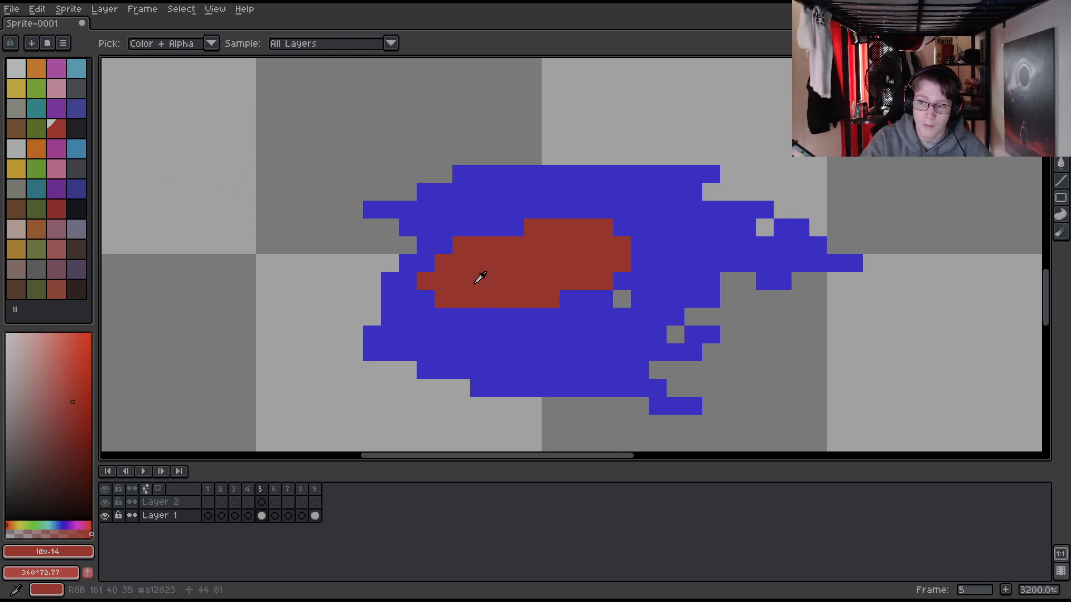
alt+click(472, 279)
mouse_move(337, 249)
mouse_down()
mouse_move(247, 261)
mouse_move(283, 284)
mouse_up()
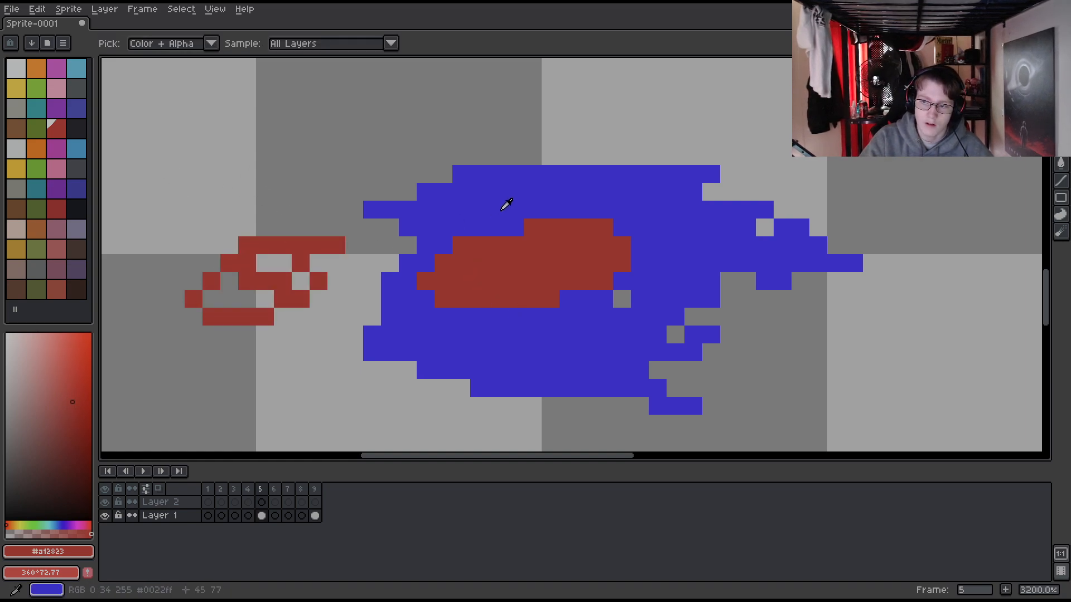
- Sample the blue, #0022ff, from the patch and scribble with it over the small red scribble
alt+click(504, 208)
mouse_move(174, 211)
mouse_down()
mouse_move(169, 236)
mouse_move(283, 281)
mouse_up()
scroll(322, 189, down, 1)
drag(323, 189, 379, 312)
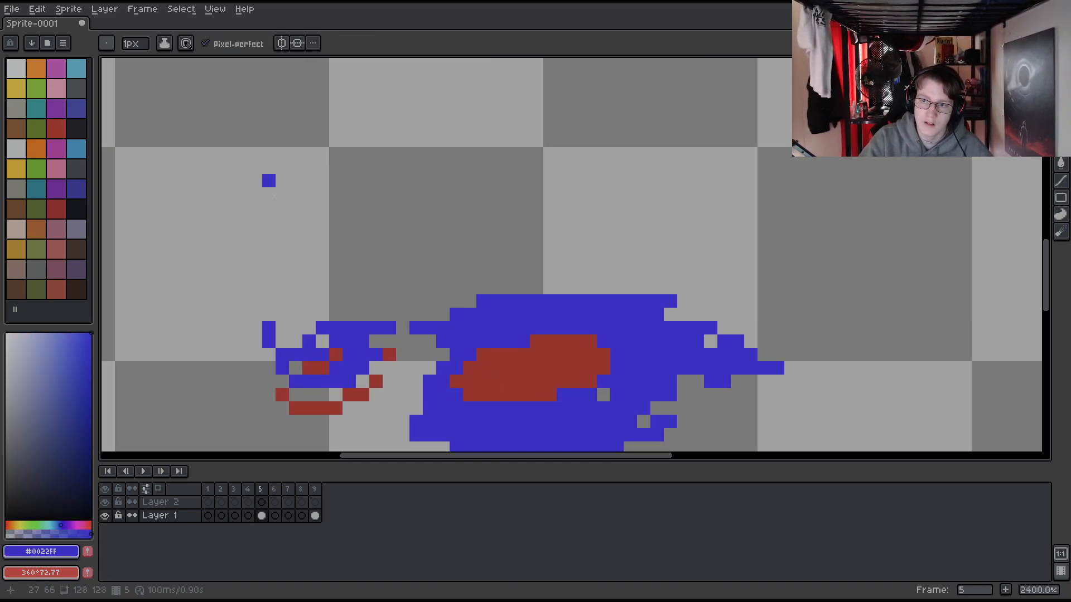
- Sample the transparent canvas as foreground and paint away the small scribble and parts of the blue and red patch
alt+click(346, 161)
drag(455, 288, 424, 242)
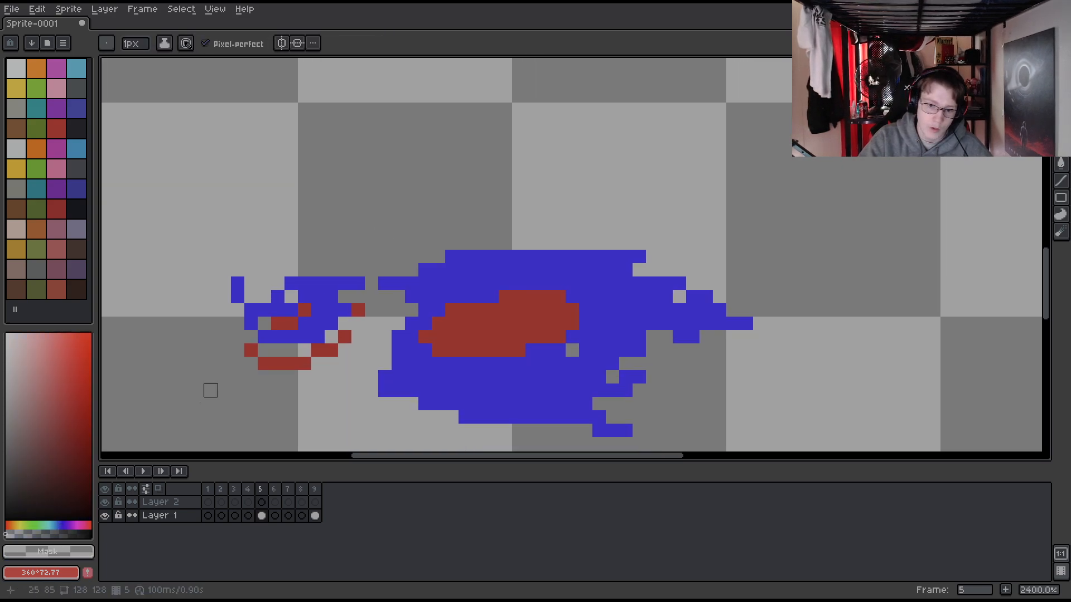
mouse_move(204, 363)
mouse_down()
mouse_move(184, 335)
mouse_move(357, 296)
mouse_move(223, 320)
mouse_move(532, 296)
mouse_up()
- Sample the blue, #0022ff, again and draw a curling blue tail out of the patch's upper left side
alt+click(474, 268)
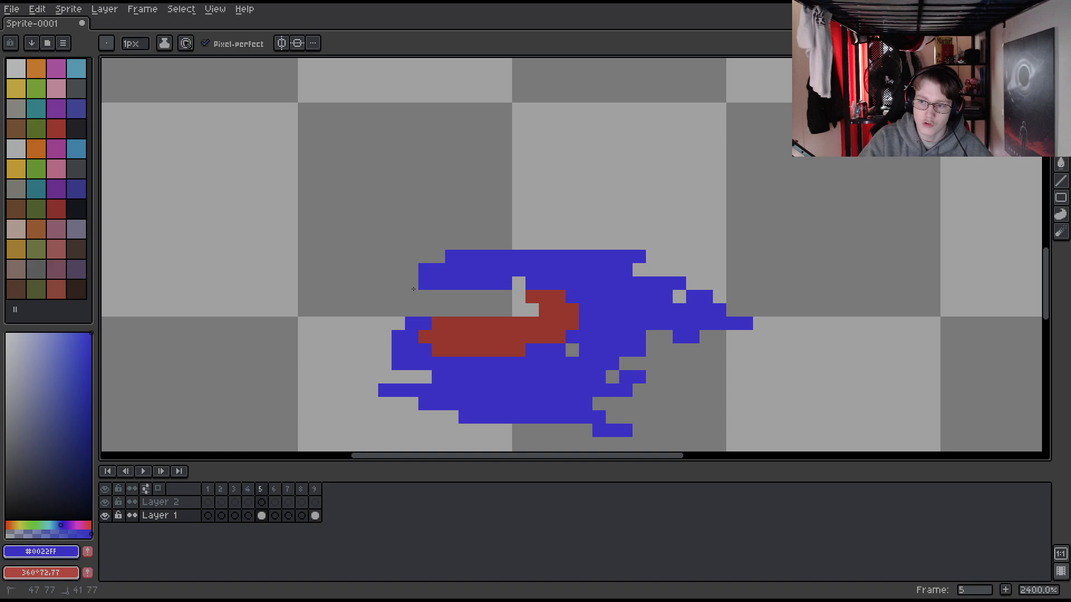
mouse_move(412, 296)
mouse_down()
mouse_move(273, 257)
mouse_move(373, 282)
mouse_move(359, 271)
mouse_move(292, 324)
mouse_up()
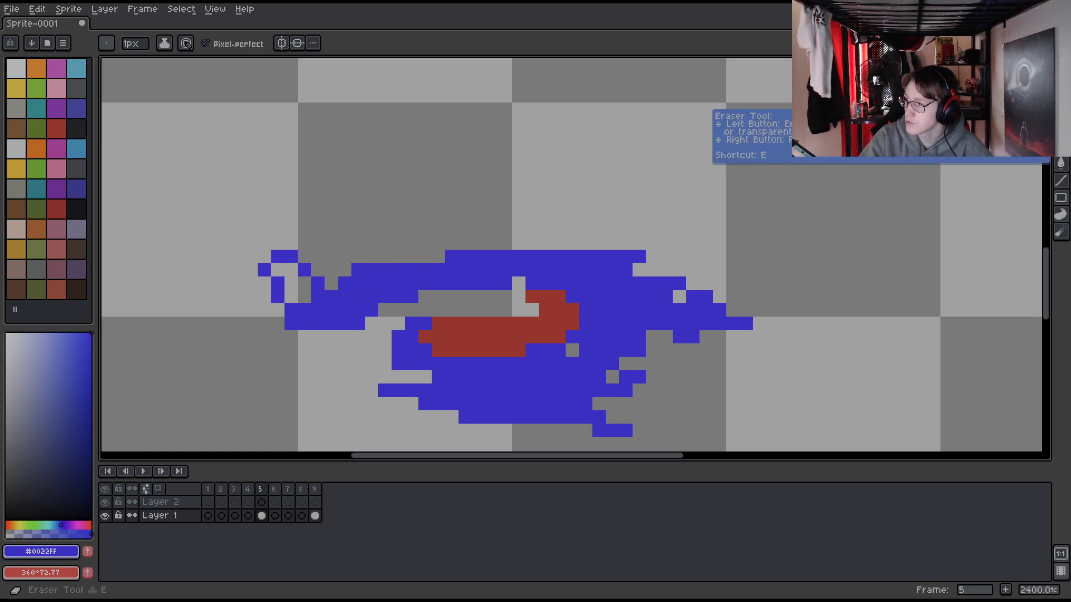
- Erase most of the blue tail with the Eraser, set the foreground to transparent, and return to the Pencil tool
click(1061, 96)
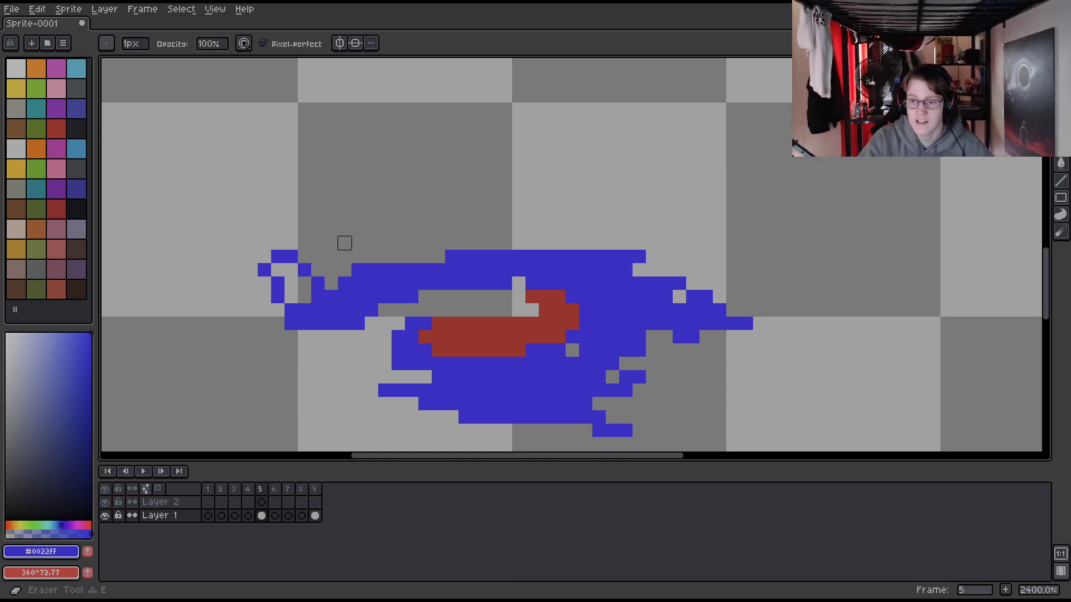
alt+click(358, 200)
mouse_move(291, 256)
mouse_down()
mouse_move(371, 284)
mouse_move(358, 310)
mouse_up()
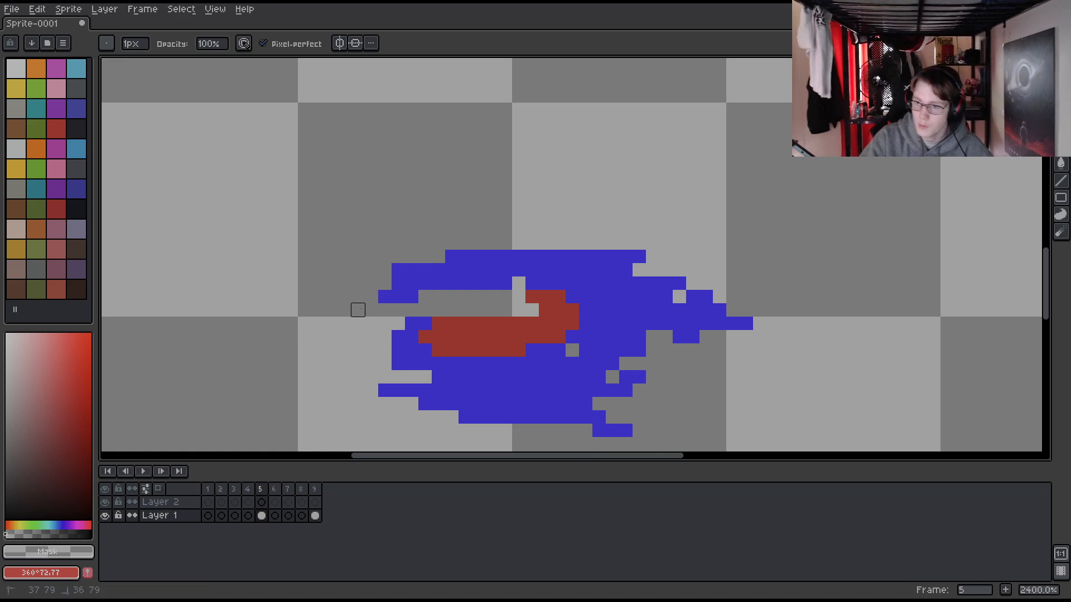
click(1061, 80)
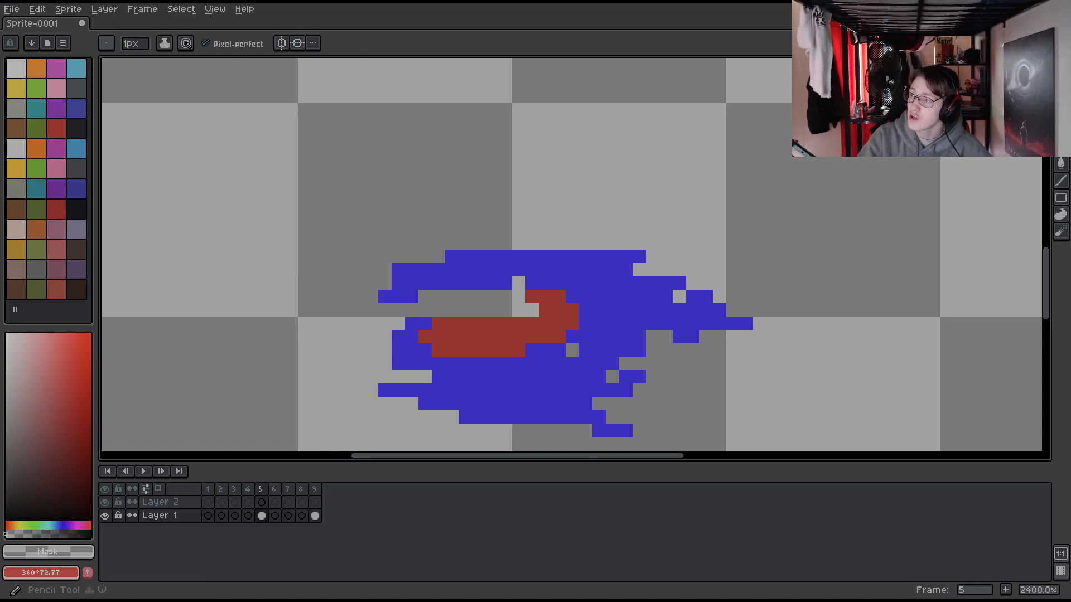
- Sample the patch's blue, #0022ff, and paint over the transparent gap above the red strip with the Pencil tool
key(e)
key(w)
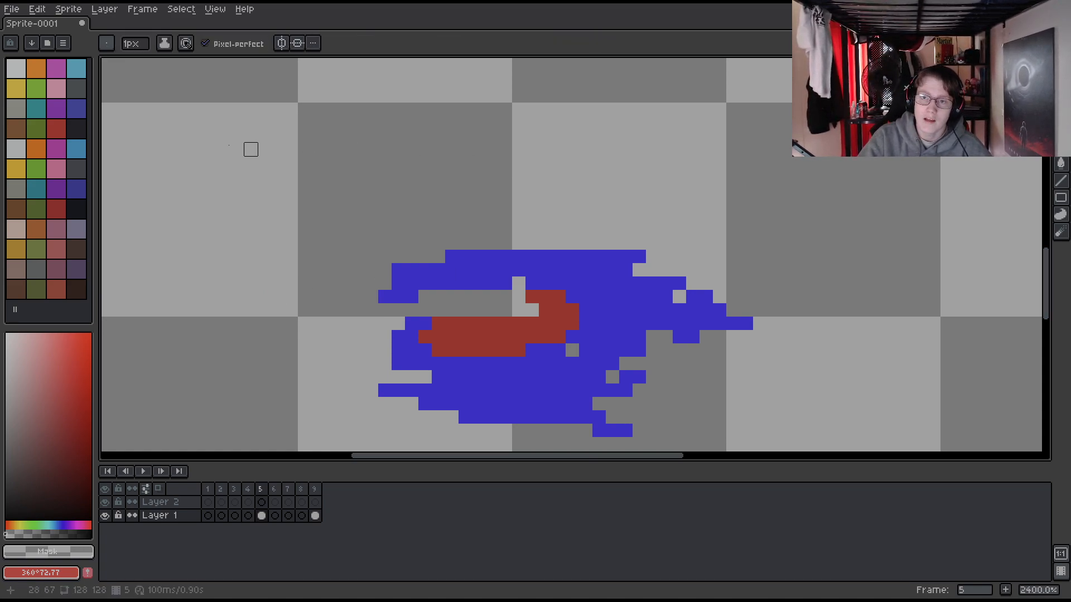
drag(600, 297, 573, 297)
scroll(504, 278, up, 2)
mouse_move(504, 278)
mouse_down()
mouse_move(495, 231)
mouse_move(626, 241)
mouse_move(297, 299)
mouse_move(349, 242)
mouse_up()
alt+click(485, 231)
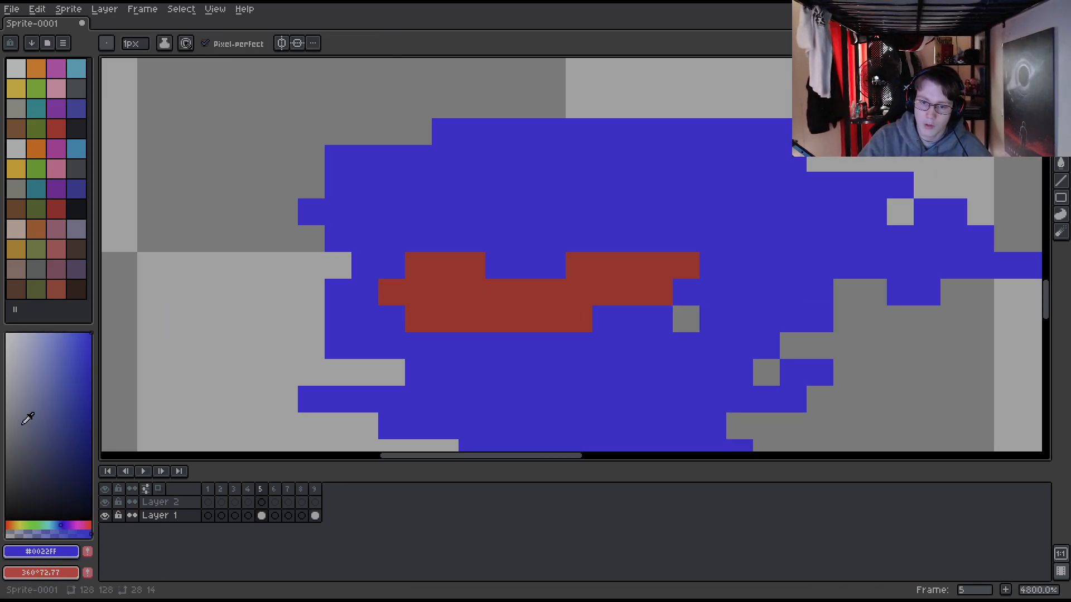
- Set the foreground to navy (HSV 232, 65, 36) and cover the patch with a large blob using a round 38 px brush
drag(28, 419, 61, 451)
mouse_move(258, 245)
mouse_down()
mouse_move(357, 253)
mouse_move(284, 316)
mouse_move(258, 249)
mouse_up()
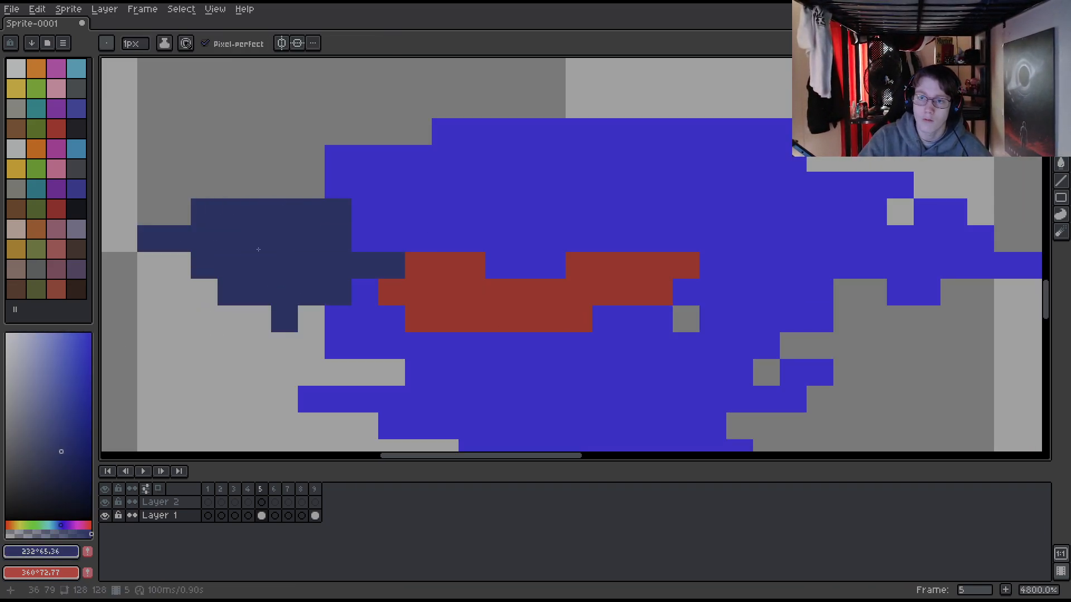
click(142, 42)
click(203, 63)
scroll(517, 170, down, 11)
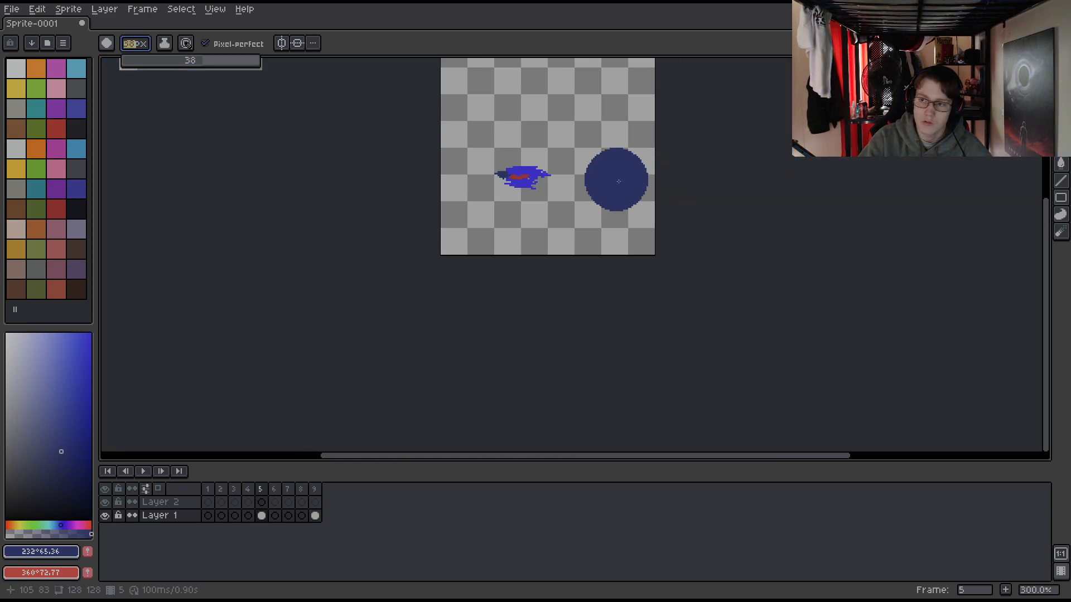
scroll(578, 196, up, 5)
mouse_move(569, 184)
mouse_down()
mouse_move(665, 301)
mouse_move(603, 180)
mouse_move(692, 272)
mouse_up()
- Set the foreground to bright blue (HSV 232, 97, 98) and fill the middle of the navy blob with the Spray tool
click(111, 44)
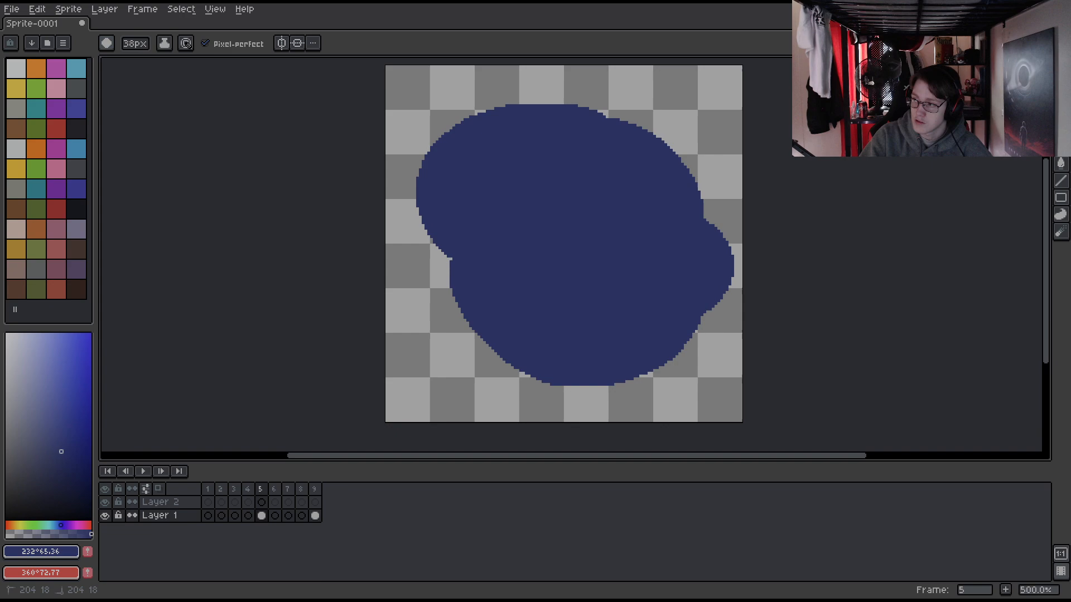
key(shift+b)
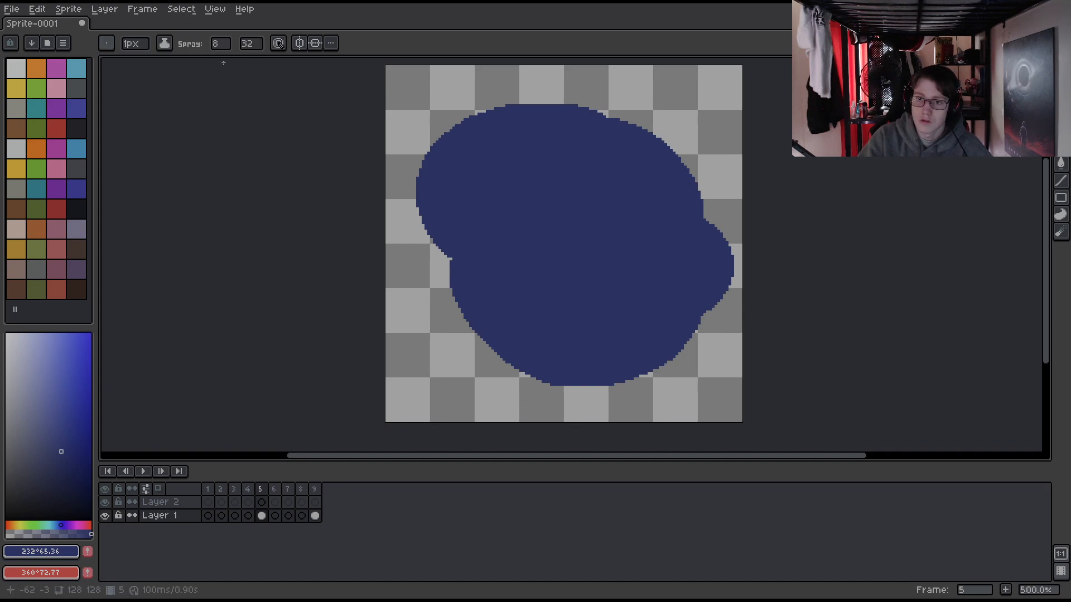
click(88, 337)
mouse_move(513, 217)
mouse_down()
mouse_move(606, 263)
mouse_move(548, 251)
mouse_move(565, 194)
mouse_move(619, 251)
mouse_move(585, 194)
mouse_move(601, 226)
mouse_move(593, 177)
mouse_up()
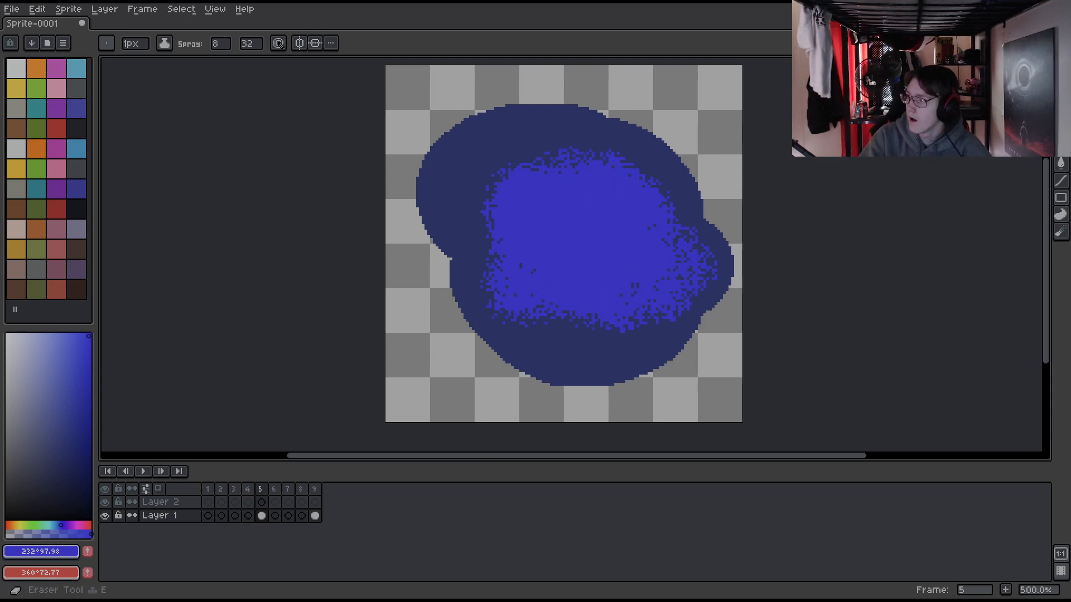
- Try an enlarged Eraser through the middle of the blob and undo the erasing
click(1061, 96)
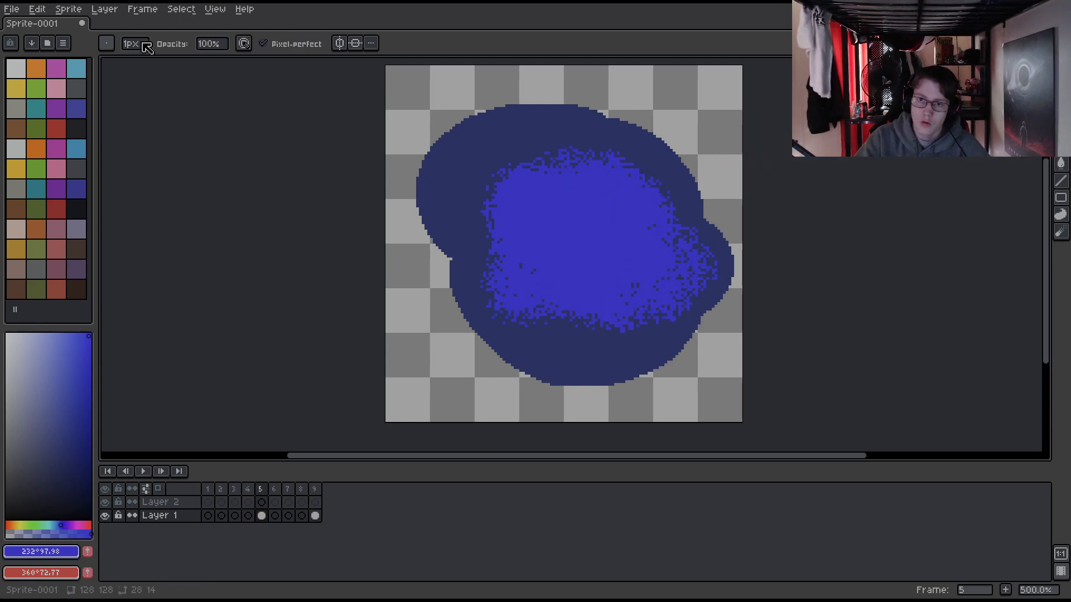
mouse_move(135, 43)
mouse_down()
mouse_move(141, 67)
mouse_move(198, 67)
mouse_up()
mouse_move(568, 162)
mouse_down()
mouse_move(643, 287)
mouse_move(524, 238)
mouse_move(531, 267)
mouse_move(586, 292)
mouse_up()
key(ctrl+z)
key(ctrl+z)
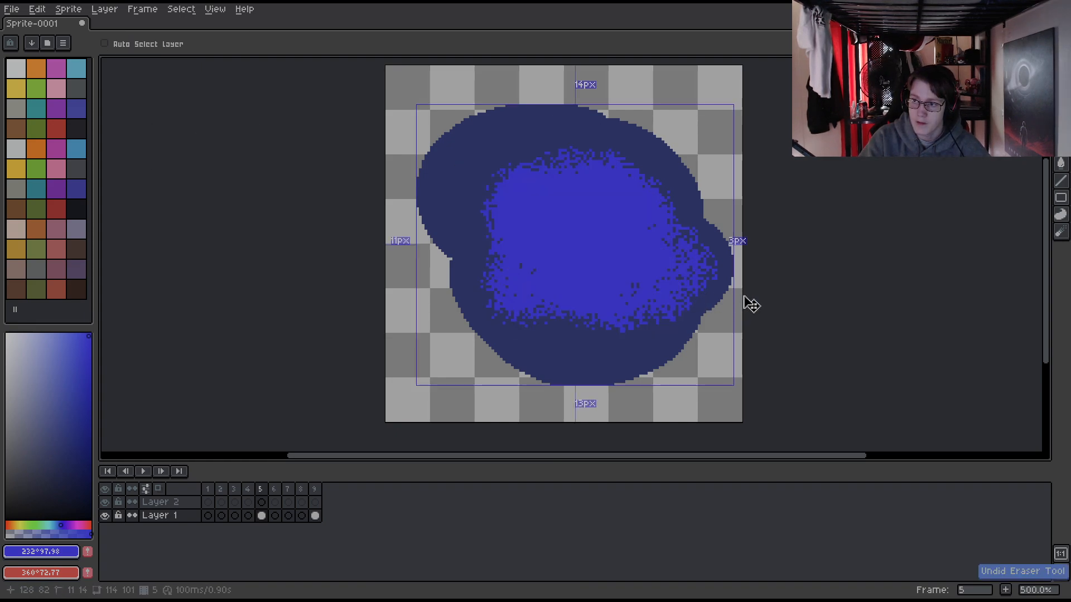
- Sample the blob's bright blue and navy in turn with the Eyedropper, ending with #20285d as both foreground and background
click(1061, 113)
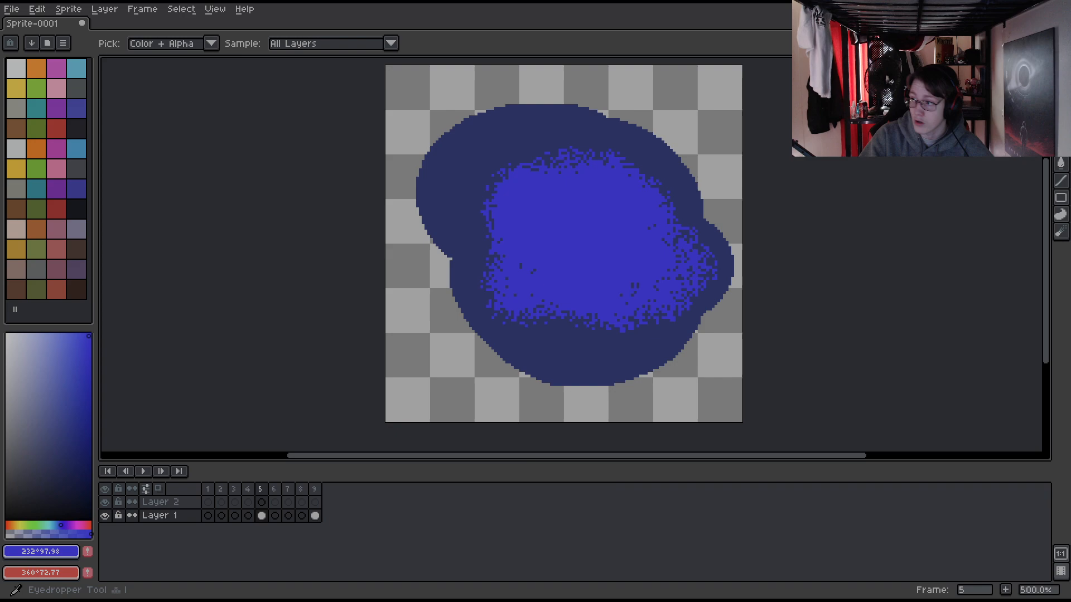
click(499, 144)
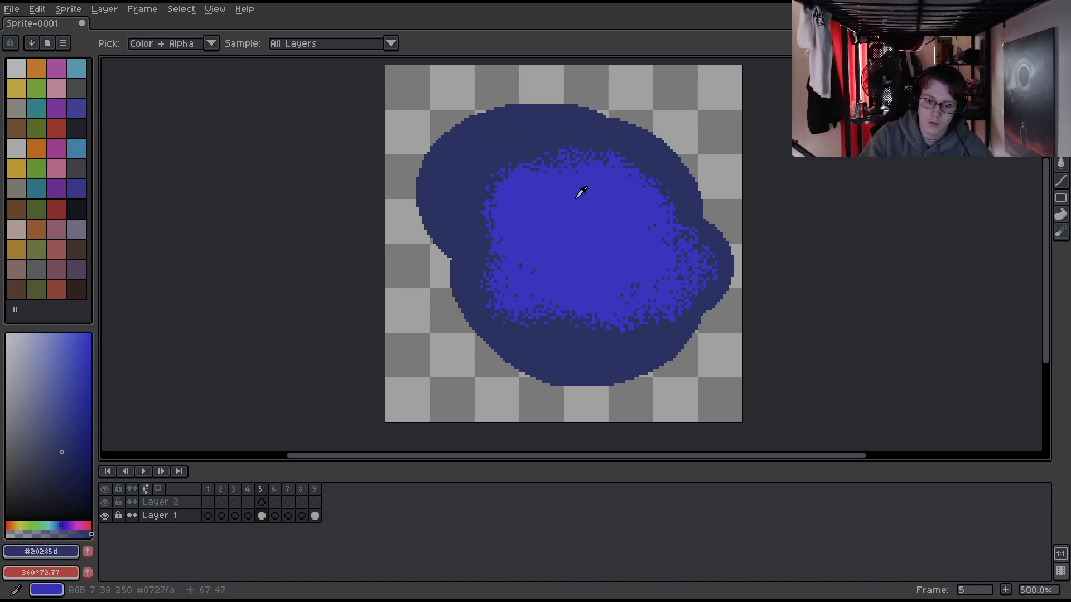
click(575, 196)
click(495, 146)
right_click(551, 183)
right_click(502, 146)
click(545, 193)
click(443, 142)
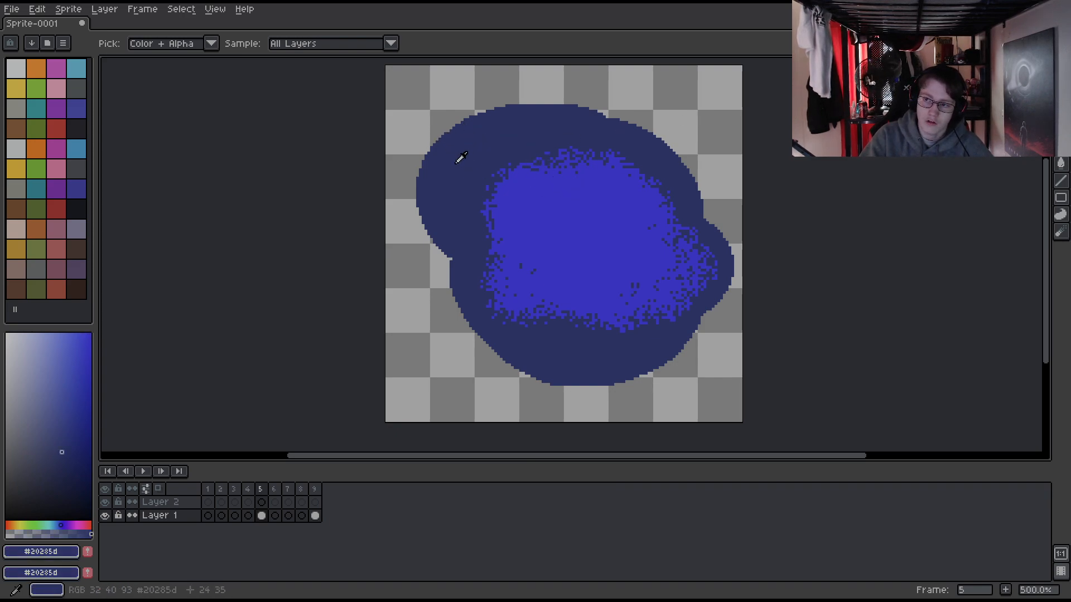
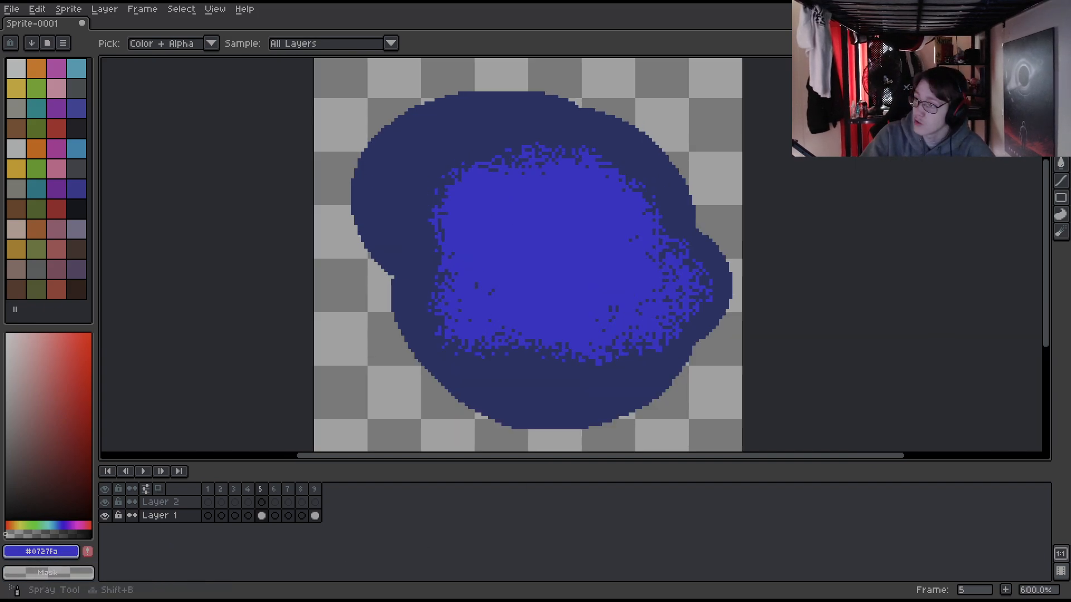
- Wipe the old blob off Layer 1 in frame 5 and paint a new #0727fa blob with the 38 px Pencil
key(b)
scroll(628, 232, up, 4)
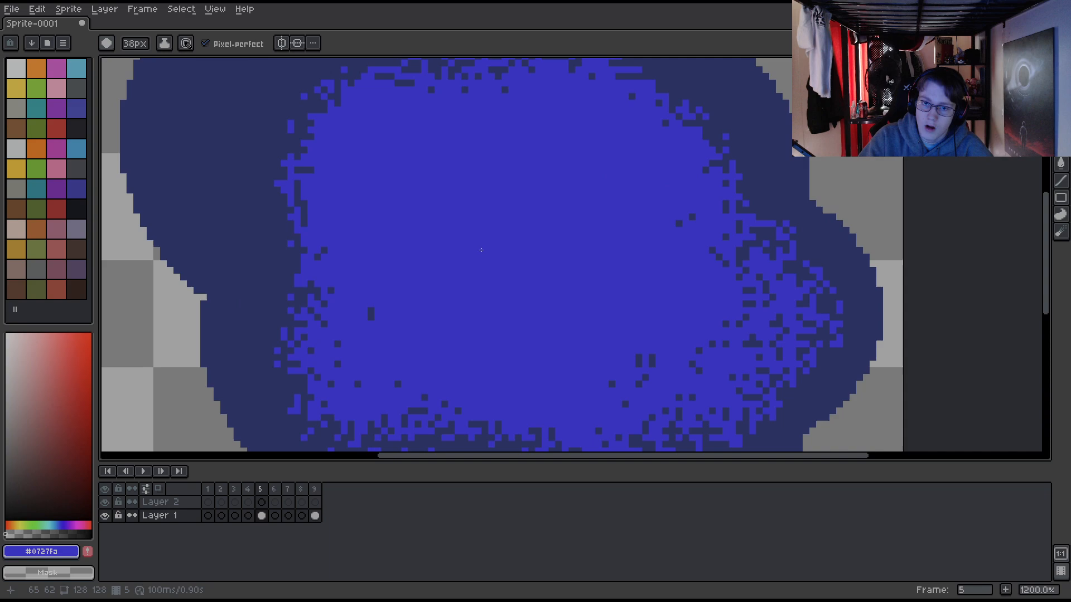
scroll(490, 238, down, 2)
mouse_move(476, 246)
mouse_down()
mouse_move(499, 270)
mouse_move(594, 258)
mouse_move(501, 315)
mouse_move(474, 187)
mouse_move(447, 318)
mouse_move(644, 172)
mouse_up()
mouse_move(622, 162)
mouse_down()
mouse_move(486, 161)
mouse_move(614, 235)
mouse_up()
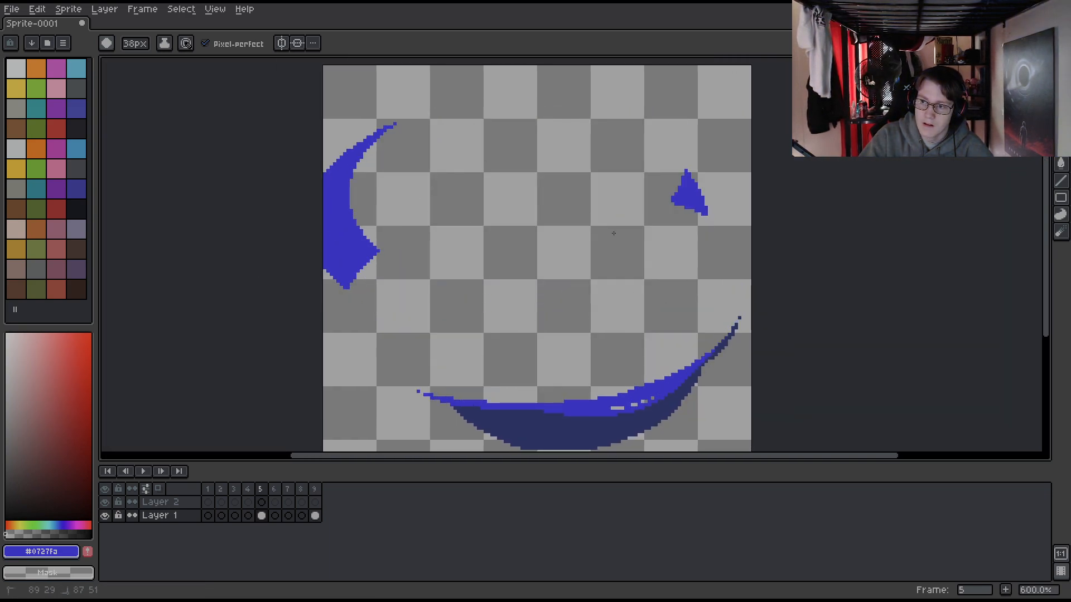
mouse_move(520, 168)
mouse_down()
mouse_move(484, 387)
mouse_move(672, 198)
mouse_up()
key(Delete)
scroll(564, 296, down, 1)
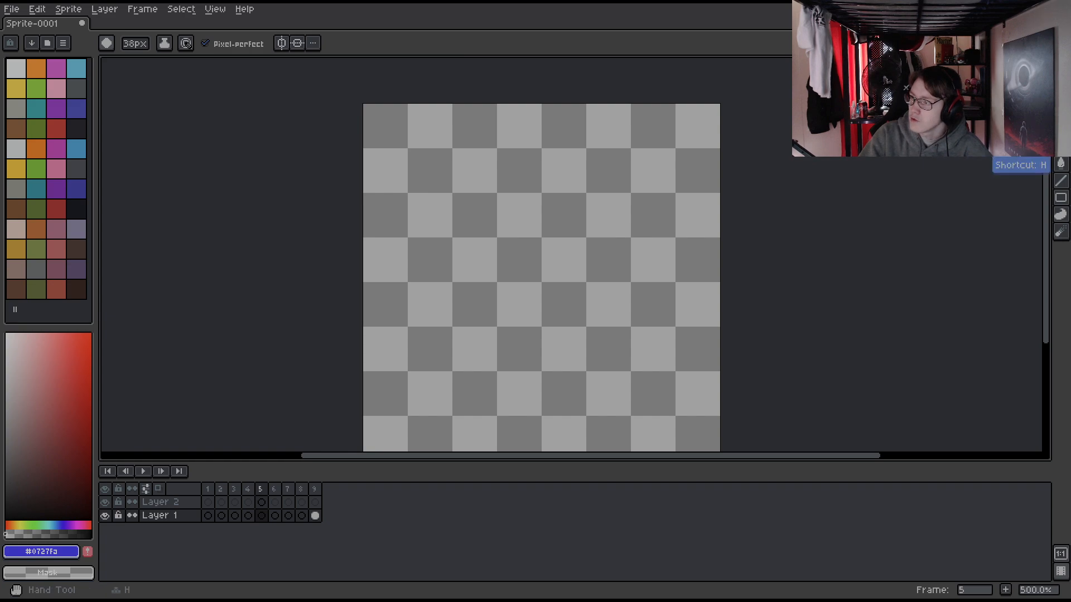
mouse_move(566, 221)
mouse_down()
mouse_move(516, 313)
mouse_move(628, 263)
mouse_up()
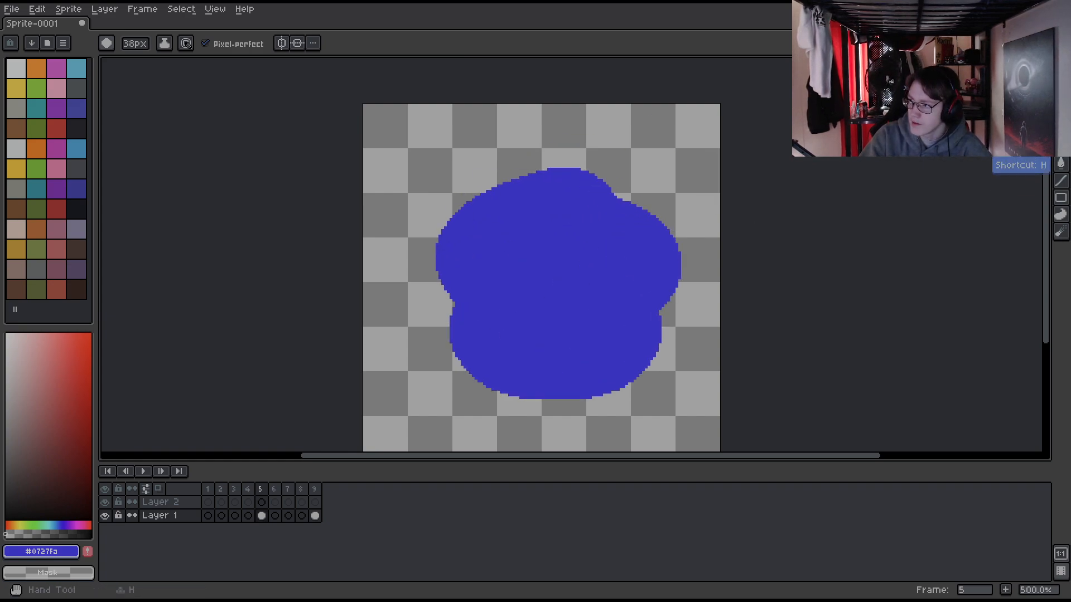
- Pan the canvas around the new blob with the Hand tool
click(1061, 130)
drag(513, 280, 493, 253)
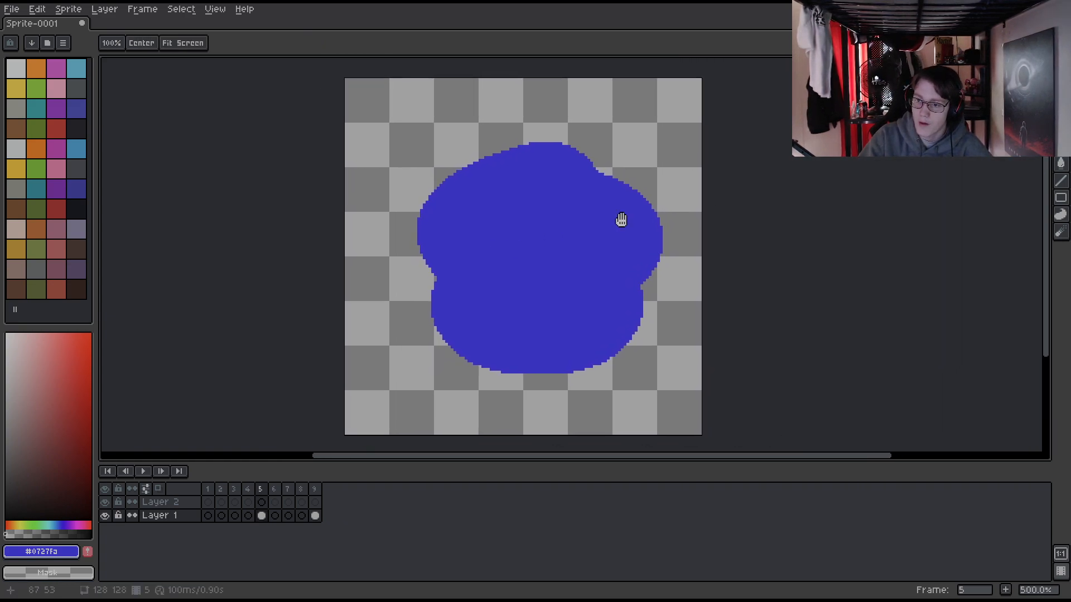
drag(622, 261, 657, 244)
key(ctrl+z)
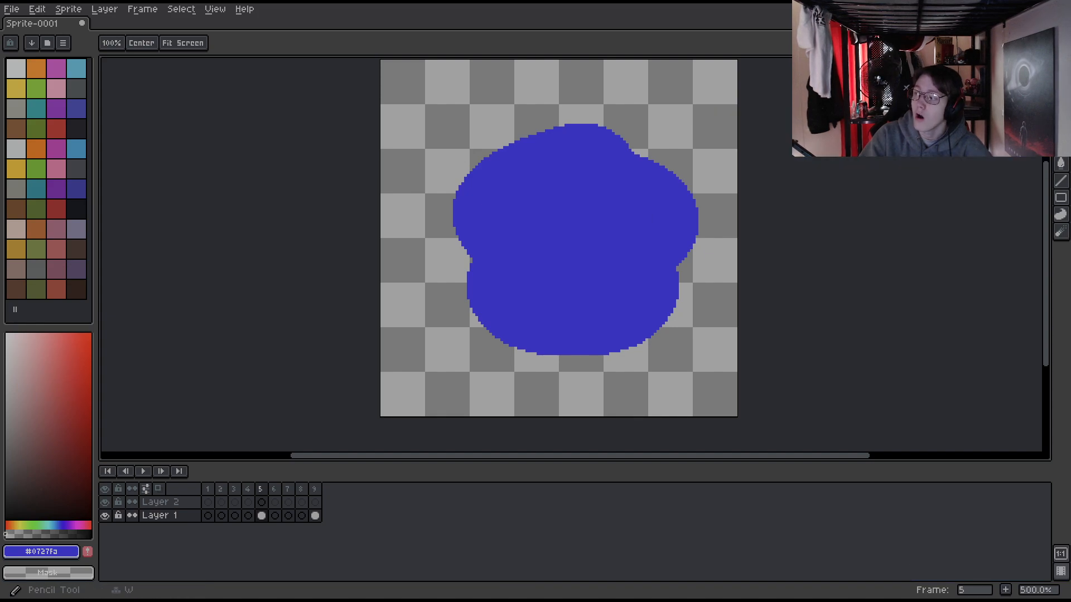
- Return to the Pencil tool, pan the canvas with its temporary hand mode, and zoom out and in on the blob
click(1061, 79)
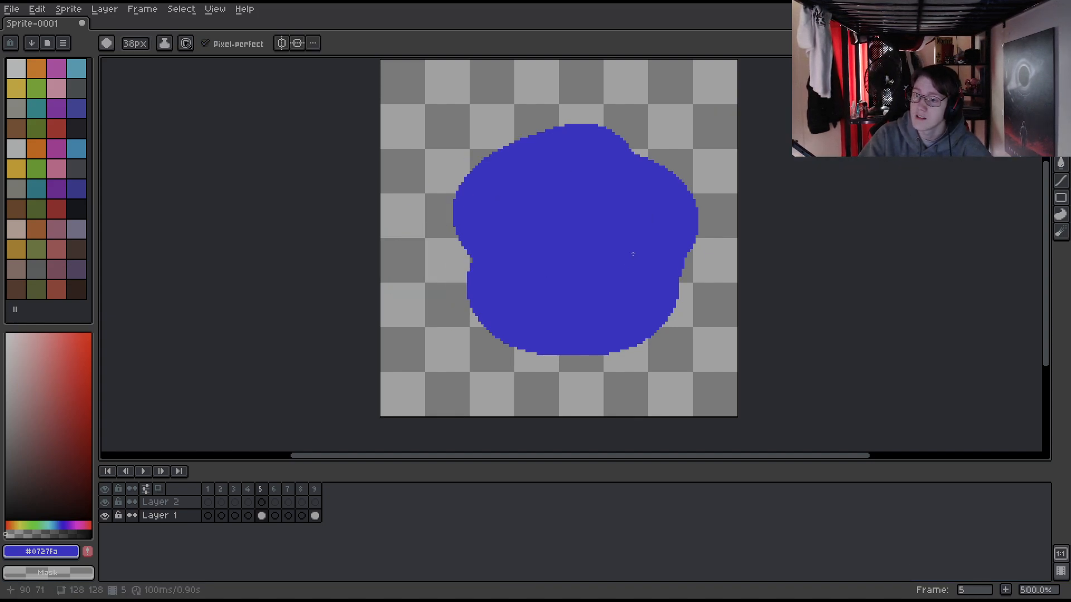
key(space)
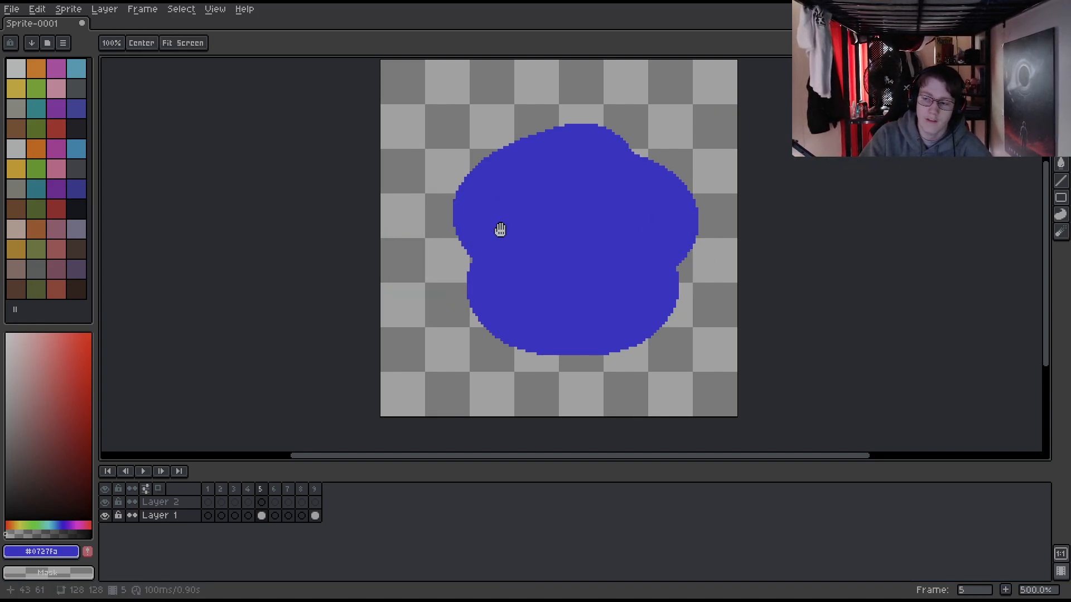
drag(502, 211, 591, 172)
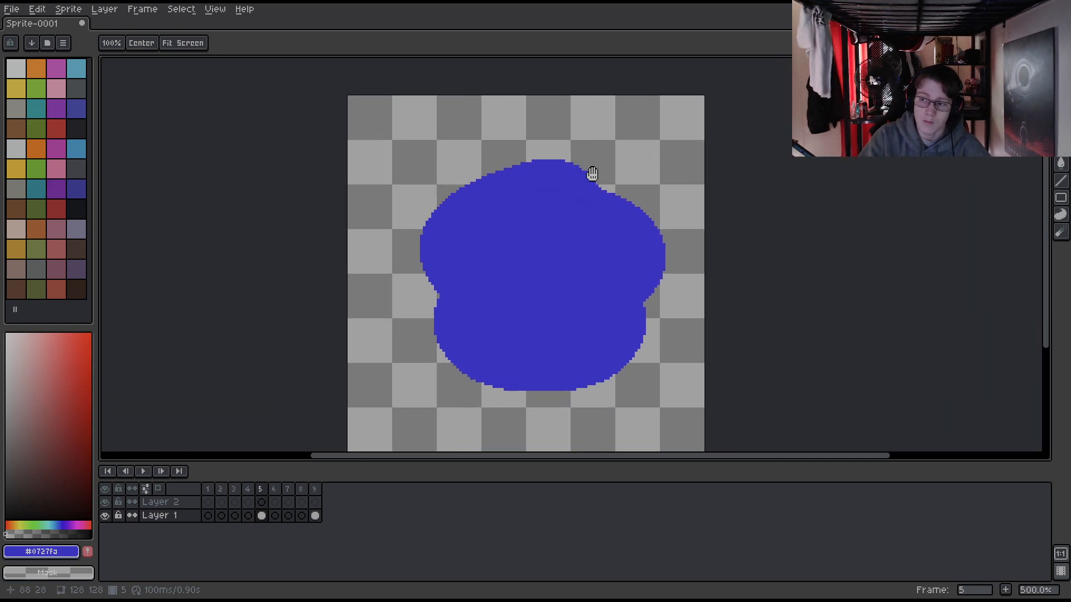
drag(371, 254, 430, 223)
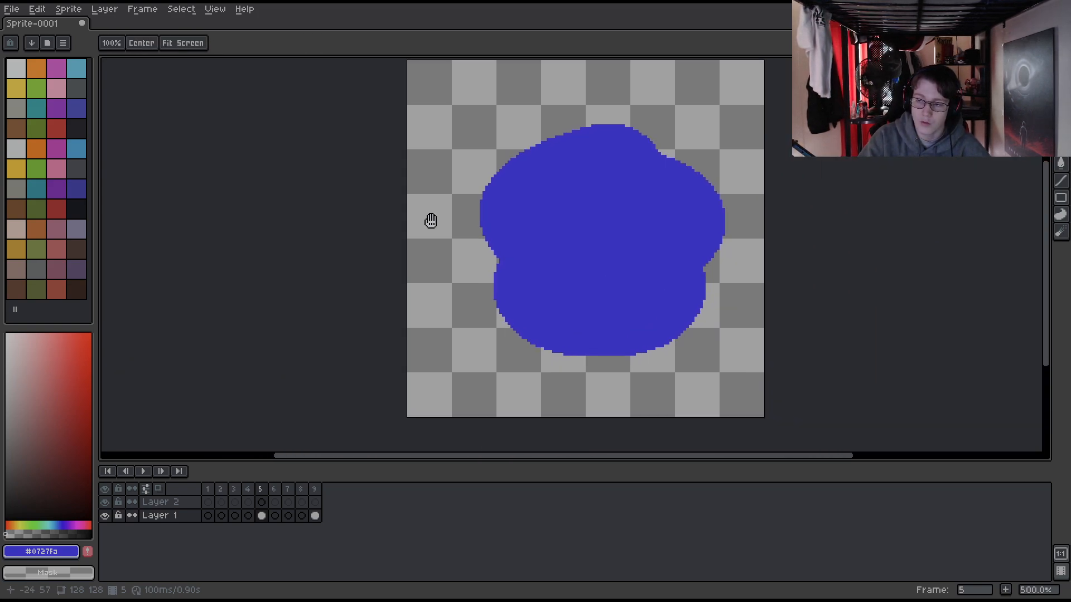
mouse_move(591, 215)
mouse_down()
mouse_move(473, 219)
mouse_move(540, 152)
mouse_move(483, 201)
mouse_move(492, 196)
mouse_up()
scroll(489, 216, up, 1)
scroll(487, 214, down, 3)
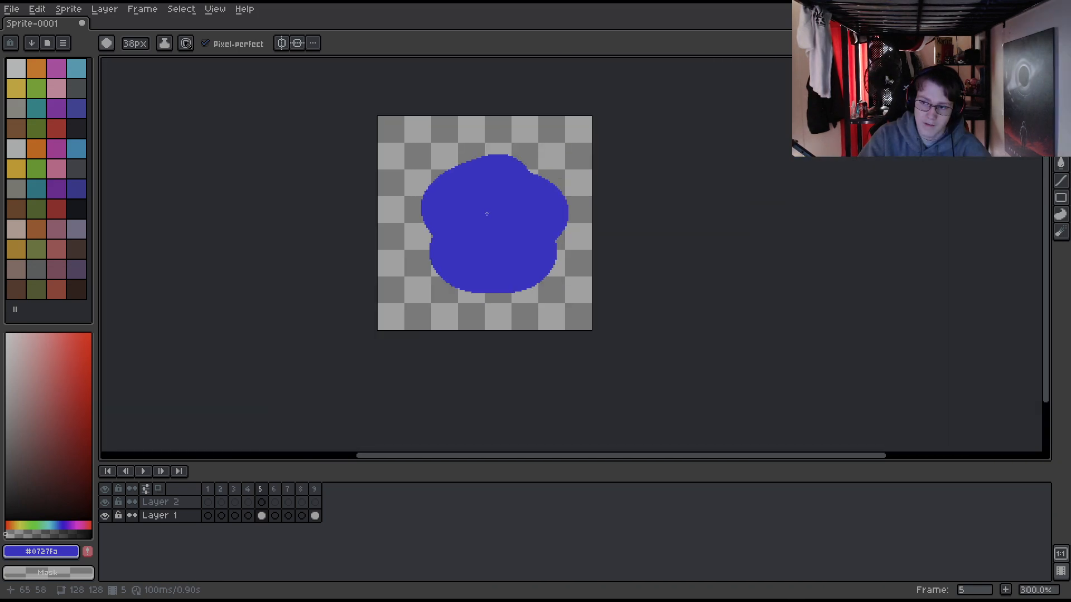
scroll(487, 214, up, 1)
scroll(486, 215, up, 2)
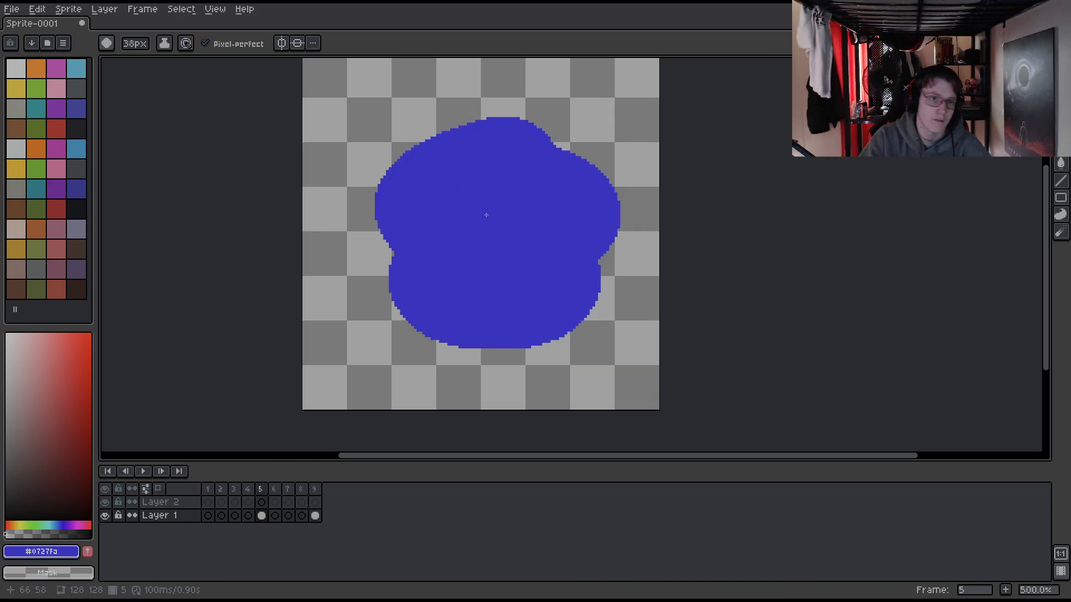
- Shift the blob left and slightly up on the canvas with the temporary Move tool
drag(491, 216, 546, 207)
drag(568, 168, 599, 193)
key(ctrl)
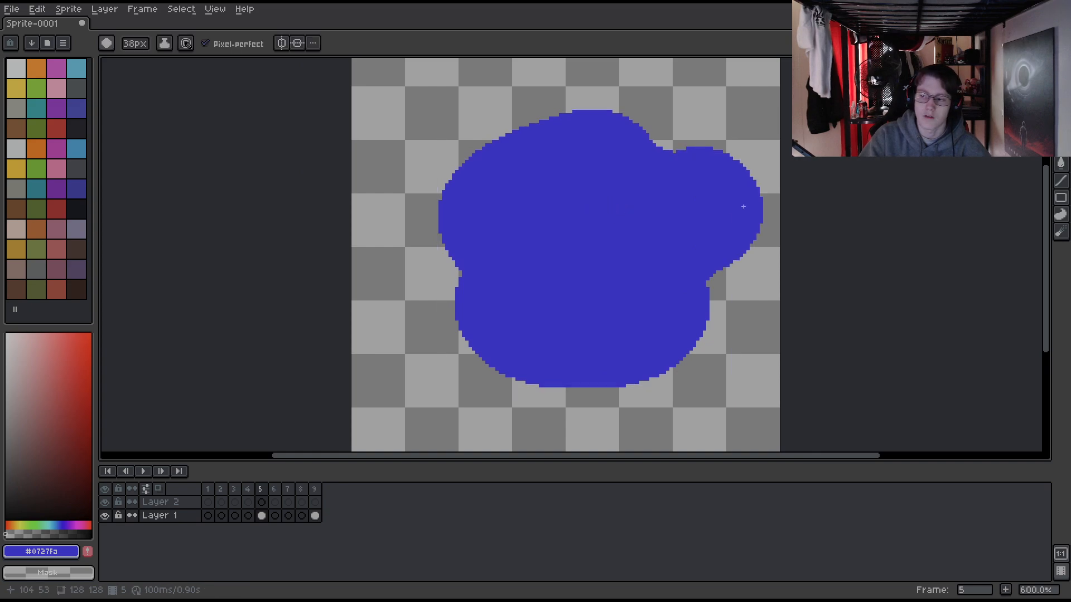
key(ctrl)
key(ctrl)
drag(547, 217, 480, 197)
key(ctrl)
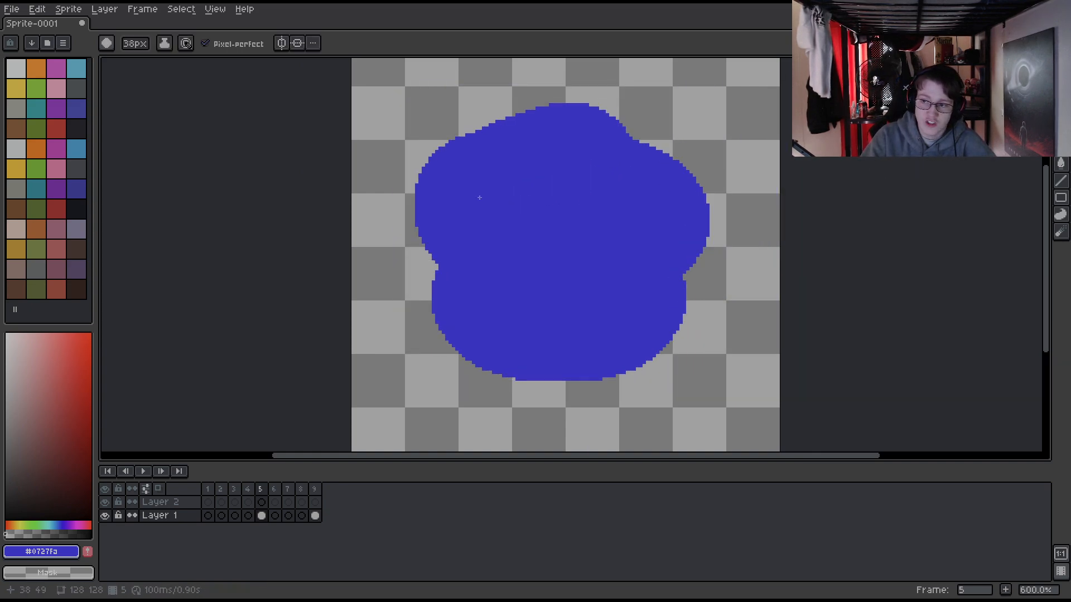
- Move the blob down about 8 px in two short shifts
key(ctrl)
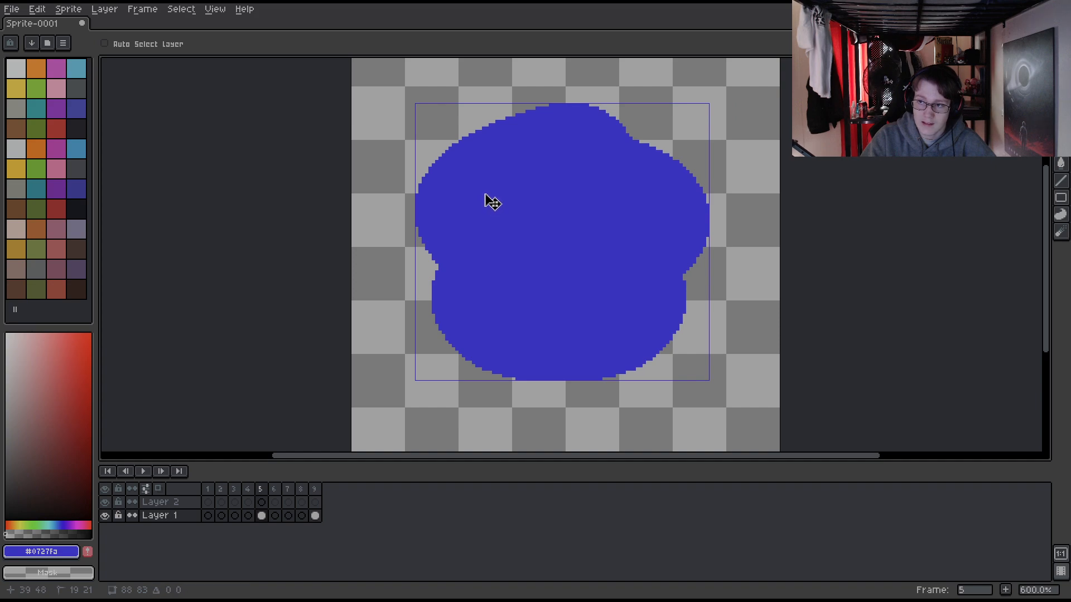
mouse_move(486, 196)
mouse_down()
mouse_move(528, 219)
mouse_move(528, 205)
mouse_move(486, 206)
mouse_up()
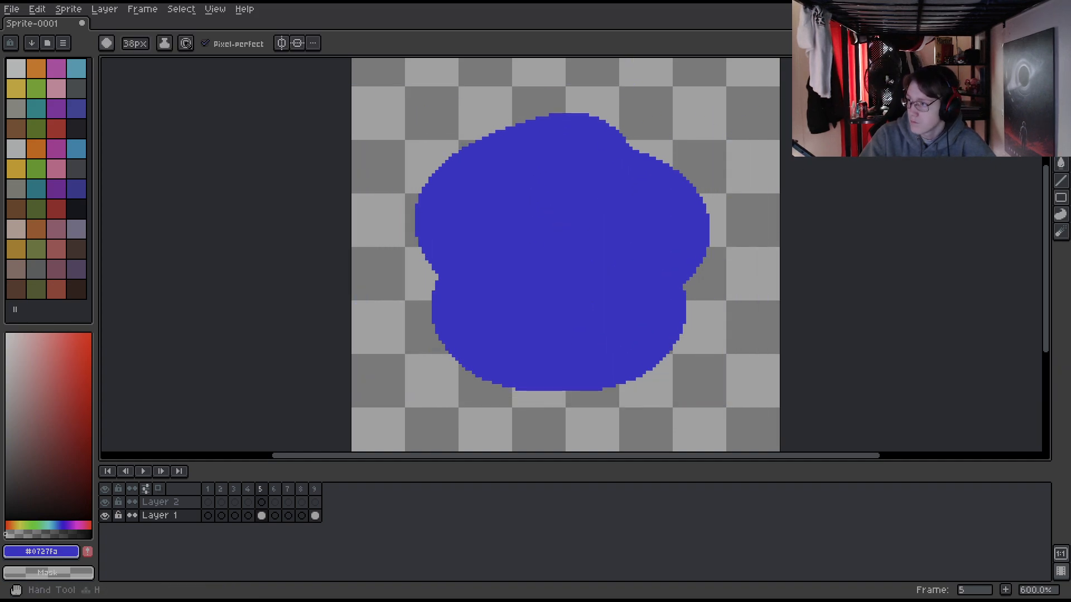
key(ctrl)
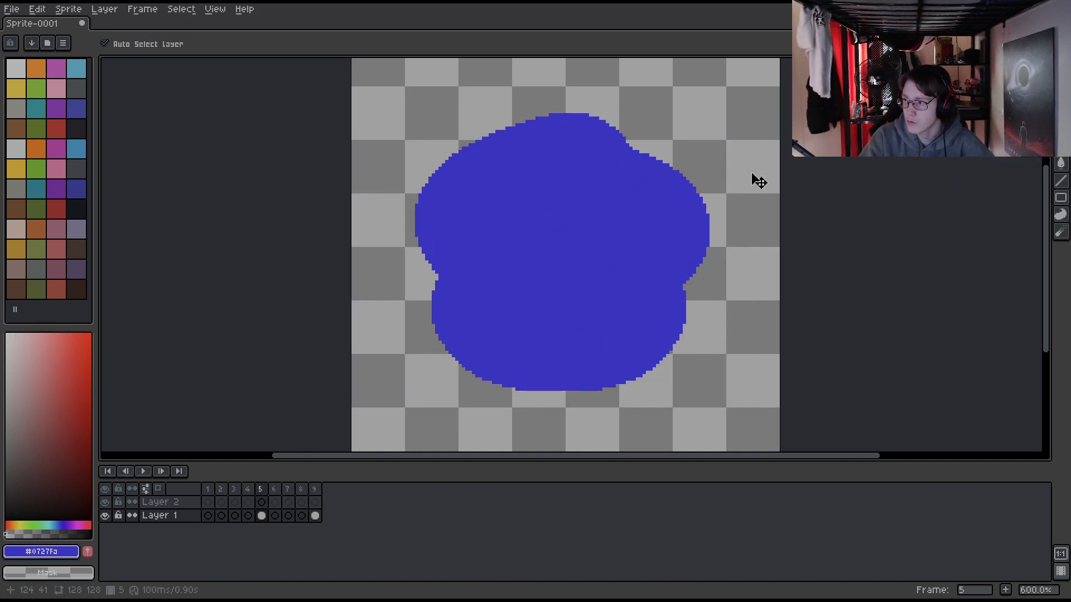
mouse_move(613, 214)
mouse_down()
mouse_move(601, 253)
mouse_move(611, 229)
mouse_up()
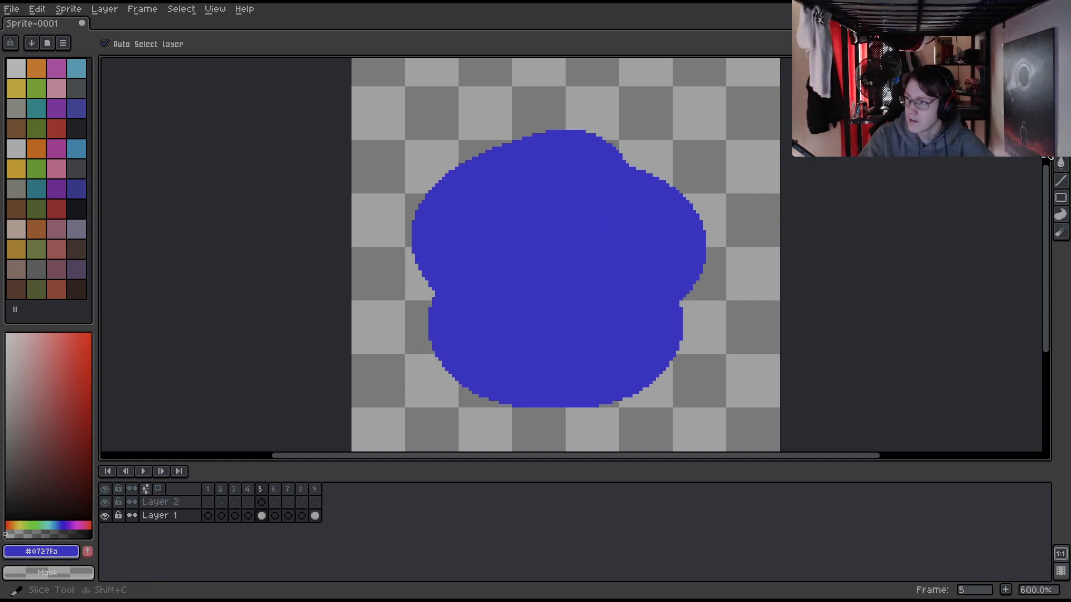
- Draw a tall rectangular slice over the blob's middle with the Slice tool, move it, and undo the slice movement
click(1060, 162)
drag(594, 112, 499, 343)
drag(549, 207, 573, 170)
key(ctrl+z)
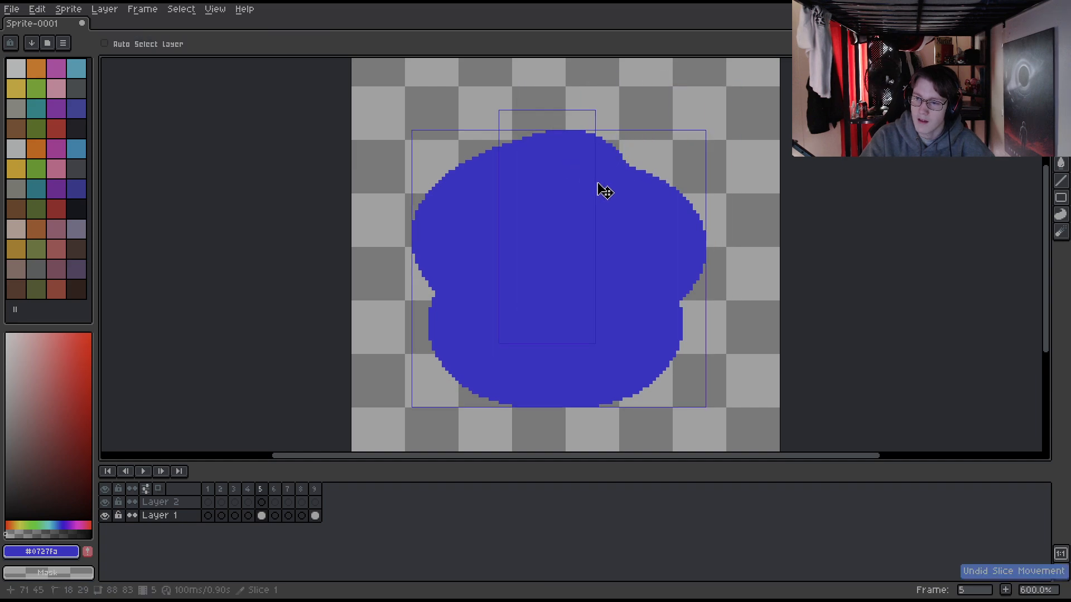
- Set the foreground to pure red (HSV 0, 100, 100) and fill the transparent area around the blob with the Paint Bucket
click(1061, 163)
click(1046, 166)
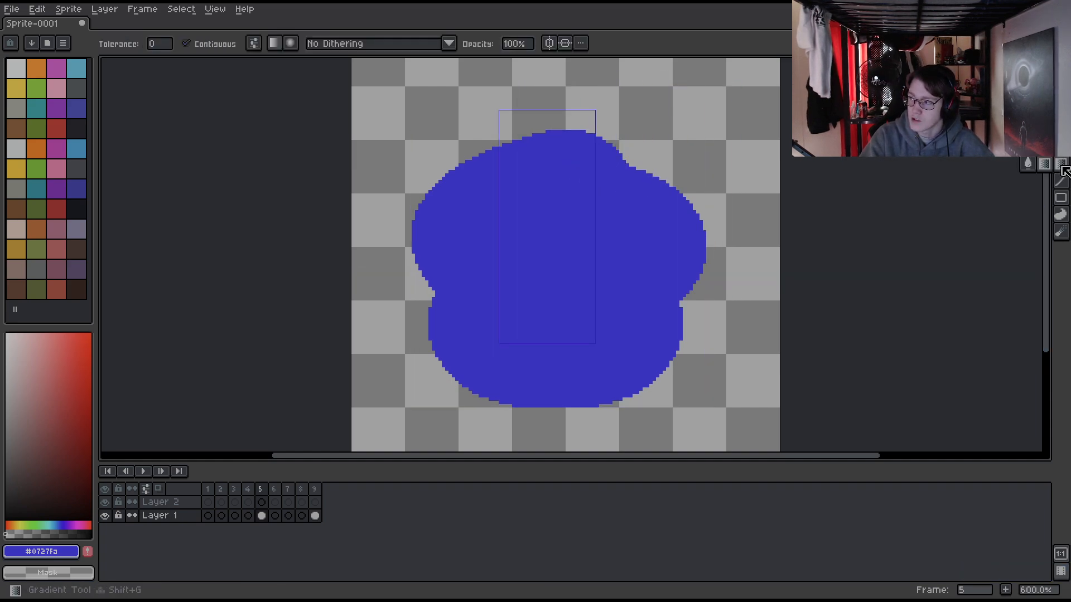
click(1028, 164)
drag(81, 356, 633, 178)
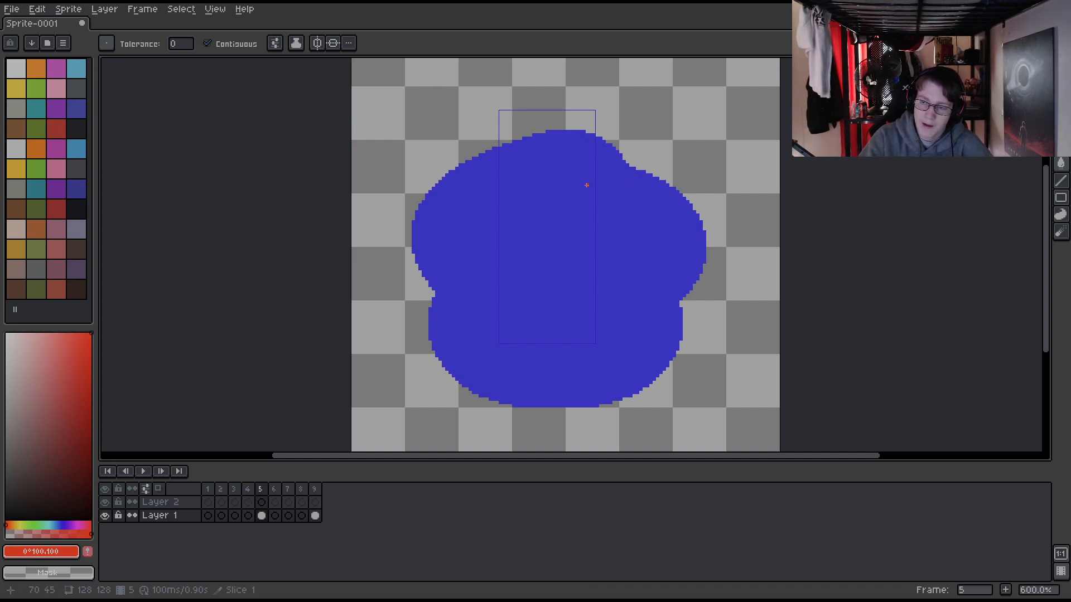
click(396, 195)
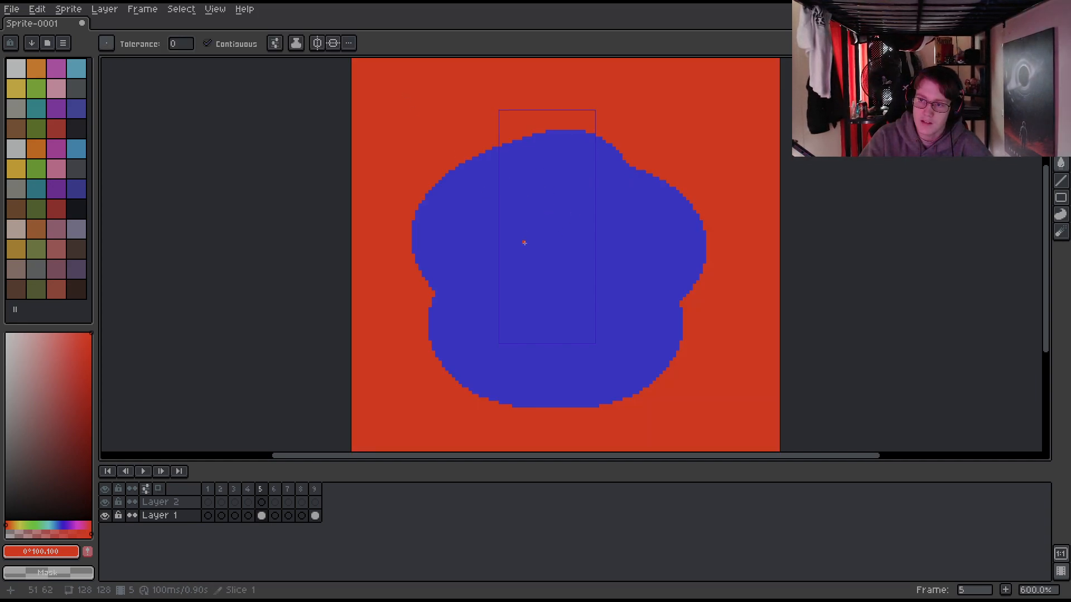
- Undo the recent fills, shape edits and the slice, restoring the earlier red blob on frame 5
drag(526, 242, 495, 220)
key(ctrl+z)
click(431, 189)
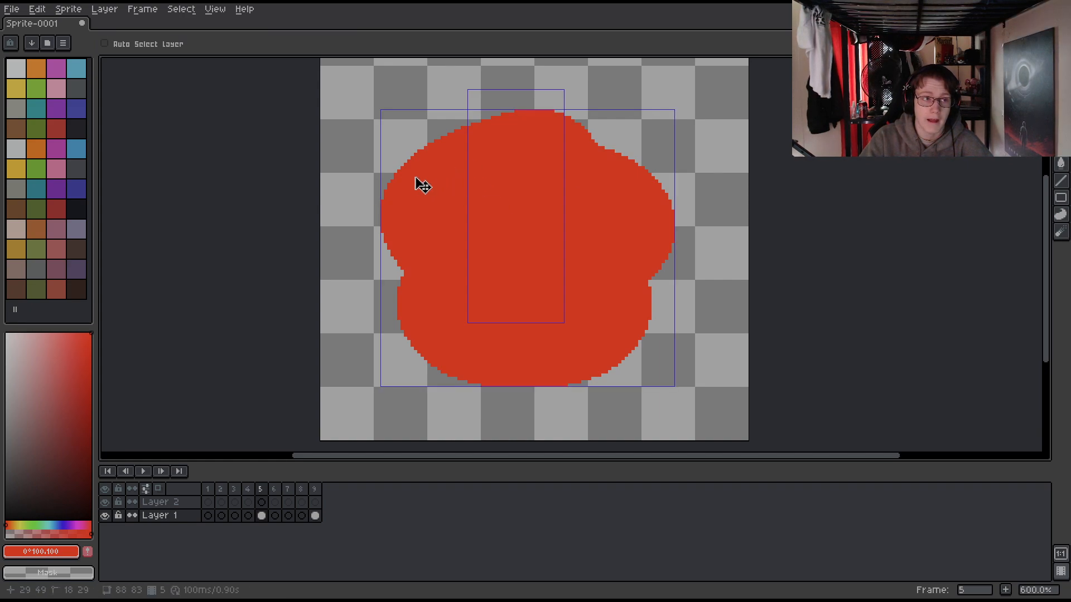
key(ctrl+z)
key(ctrl+z)
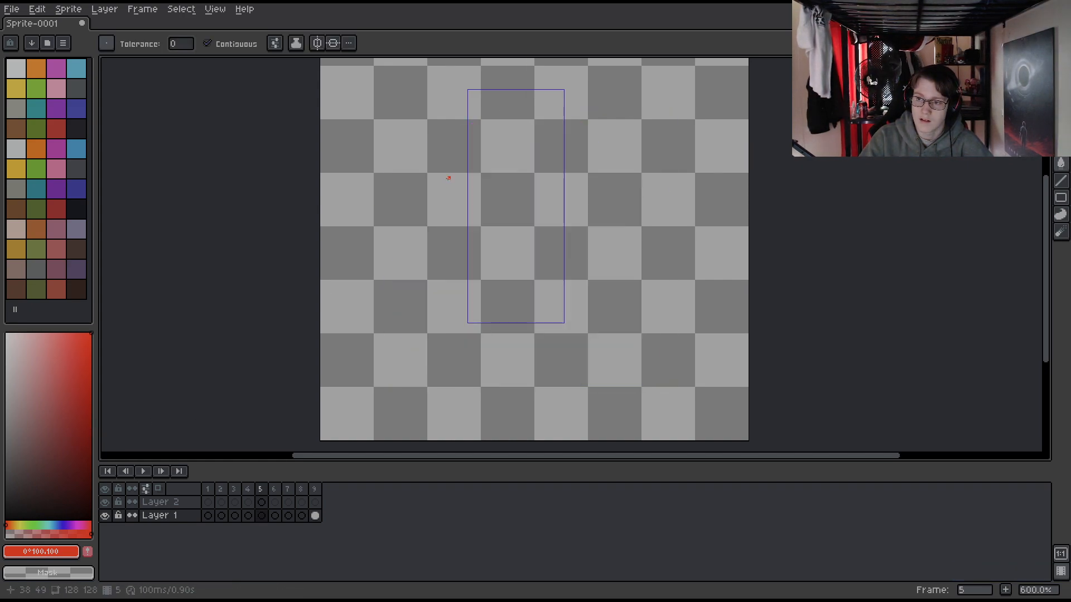
click(448, 178)
scroll(448, 178, down, 2)
key(ctrl+z)
key(ctrl+z)
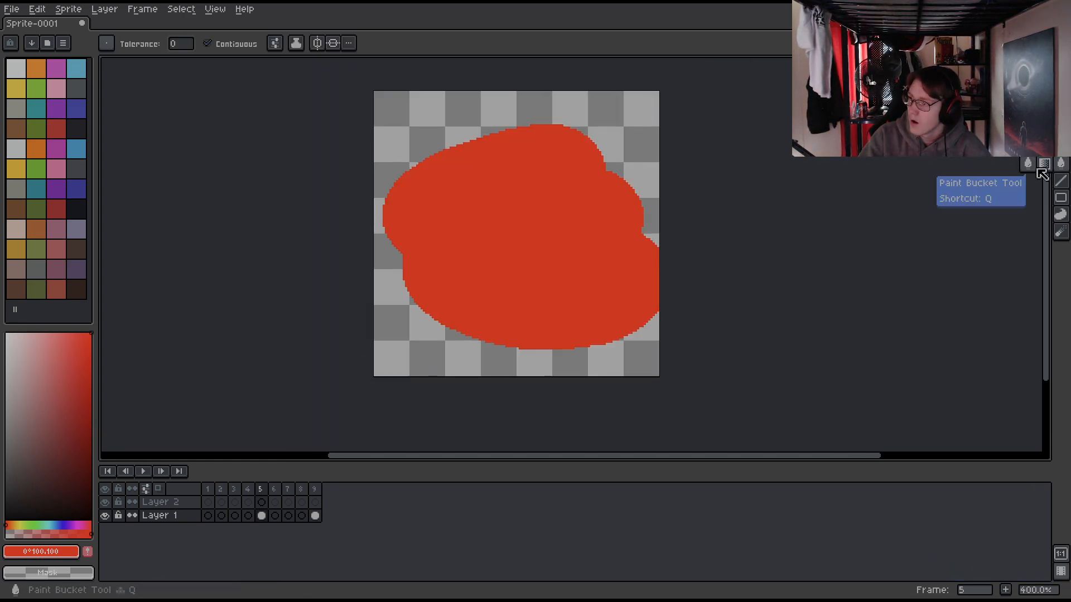
- Try a gradient from blue palette color 27 around the red blob, and set the background color's alpha to 255
click(1044, 164)
scroll(491, 118, up, 1)
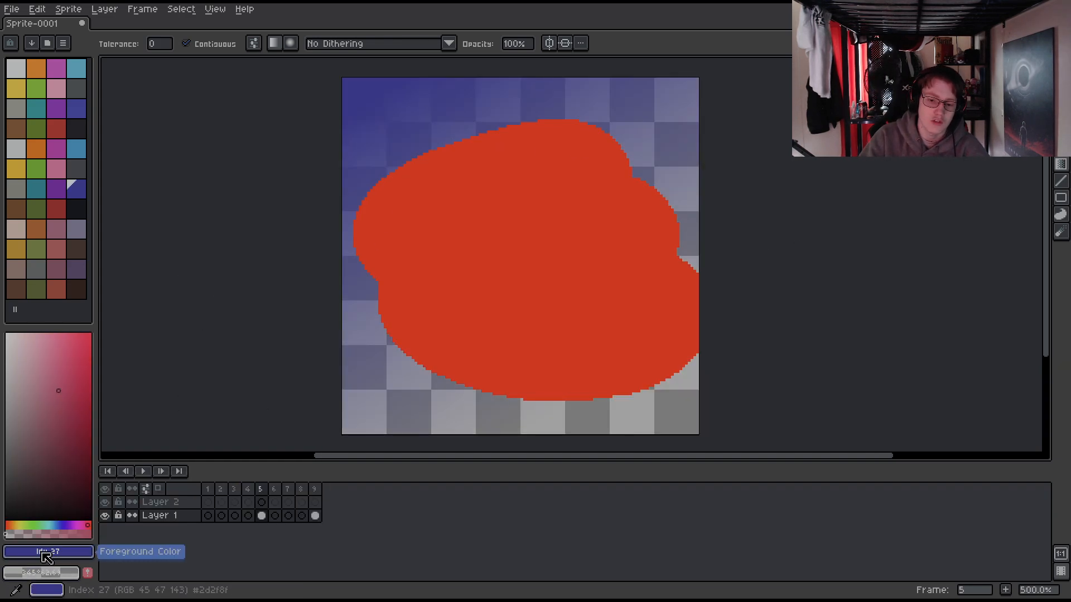
click(48, 572)
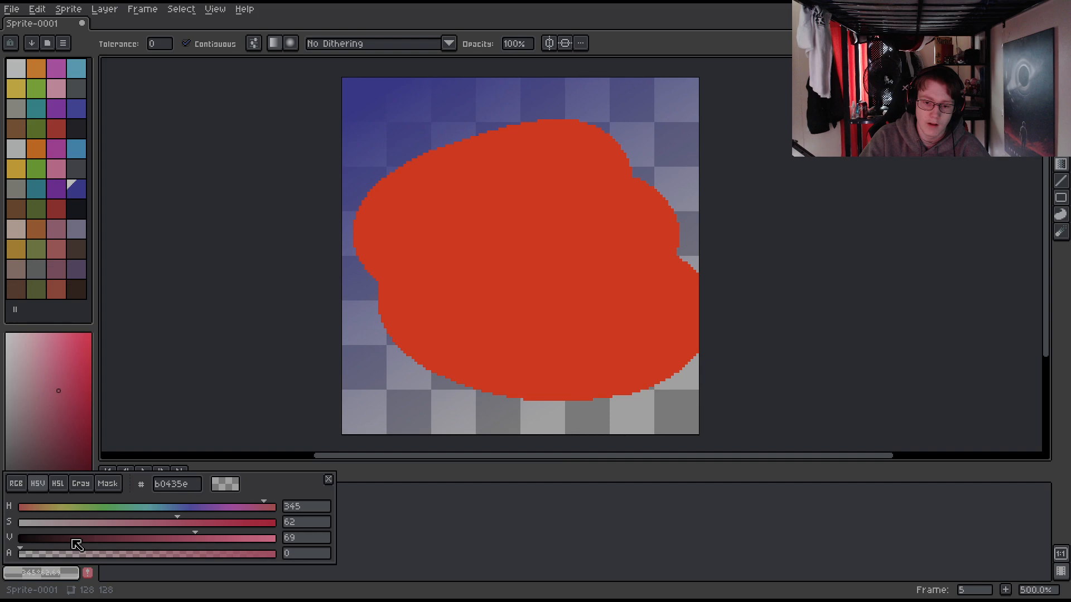
click(328, 480)
key(ctrl+z)
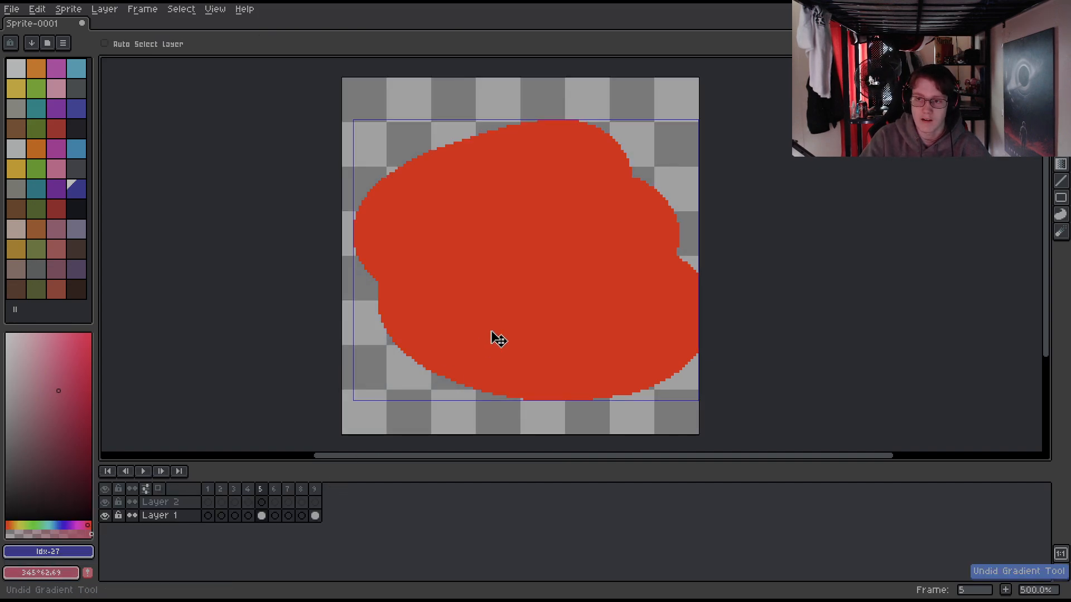
click(64, 568)
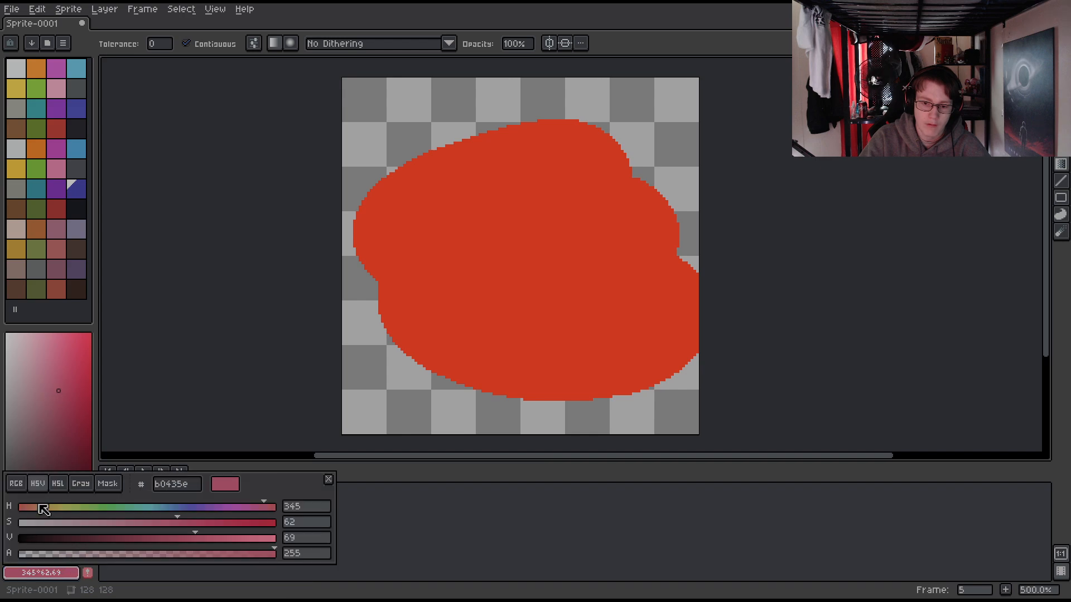
click(329, 479)
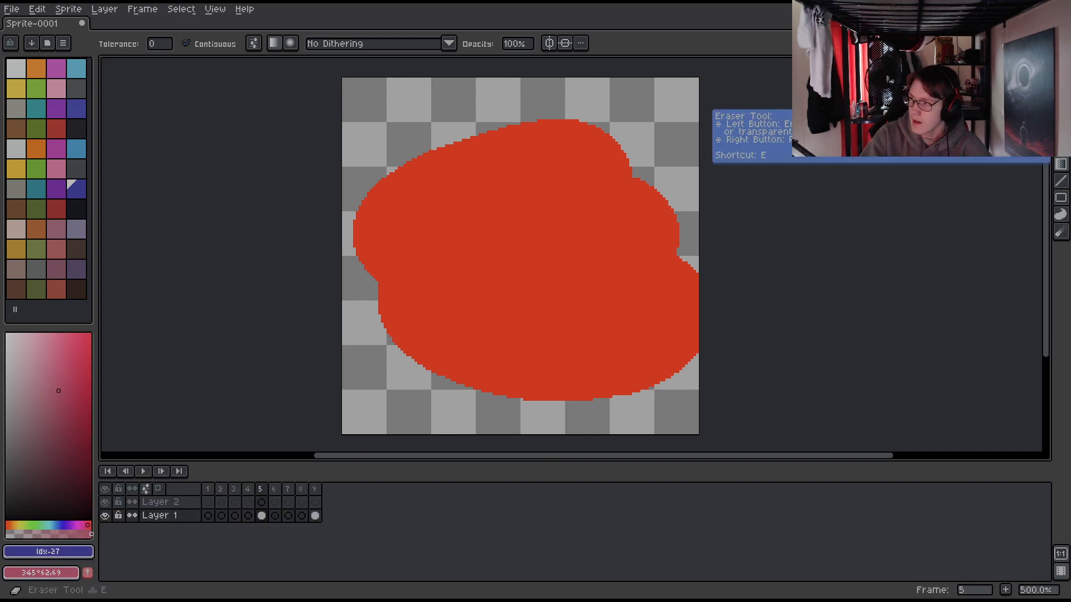
- Clear the red blob by filling it with the transparent mask color using the Paint Bucket
click(1061, 97)
key(g)
click(569, 211)
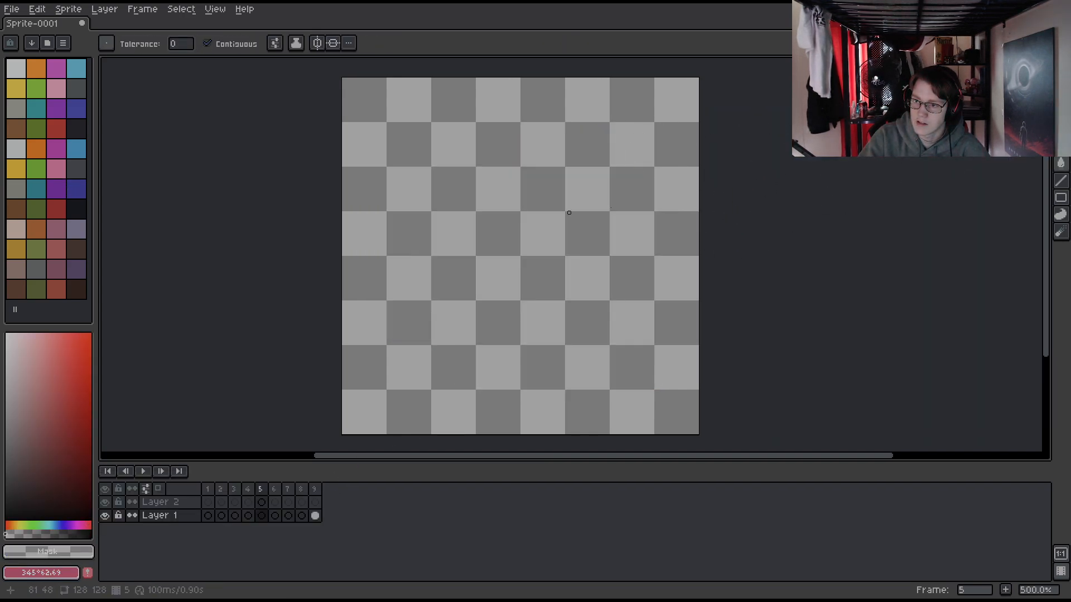
- Draw a diagonal gradient across the empty canvas from blue palette color 11 to the pink background color, redoing it once
key(shift+g)
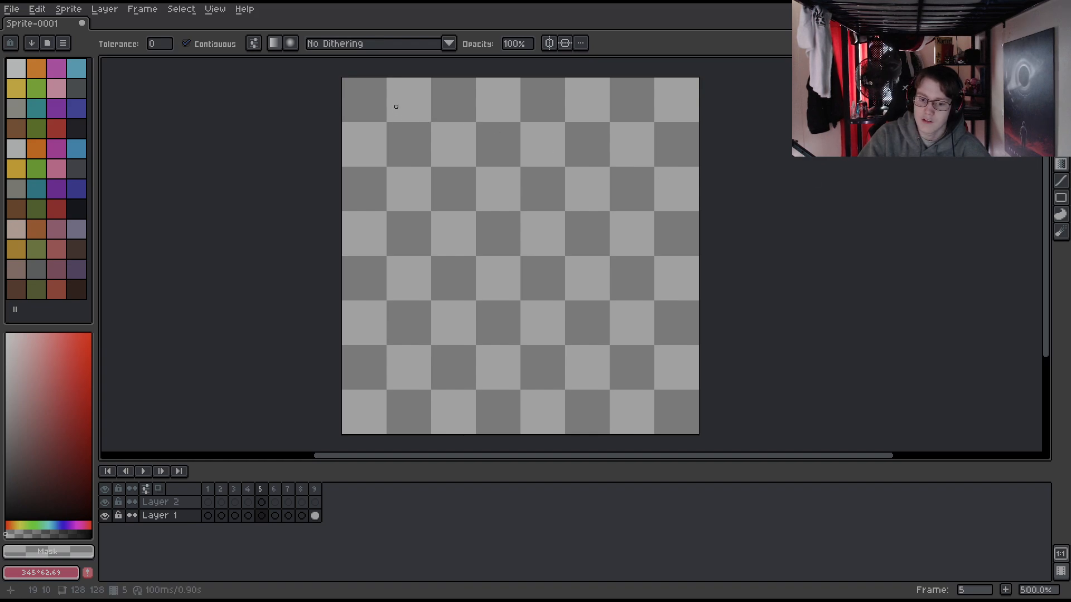
click(76, 109)
drag(397, 98, 519, 254)
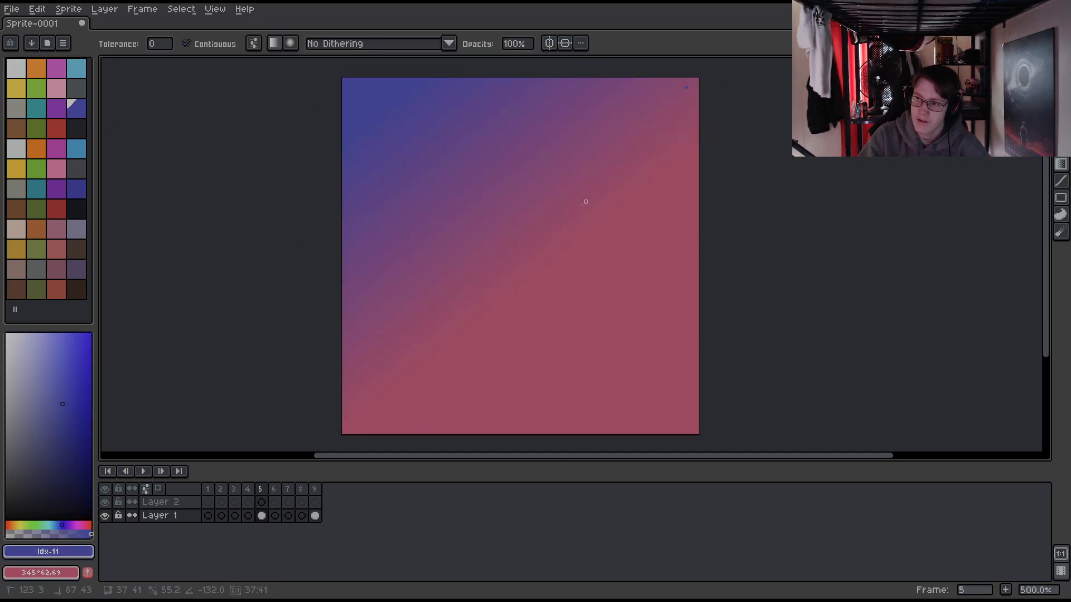
drag(586, 201, 580, 208)
key(ctrl+z)
click(1060, 164)
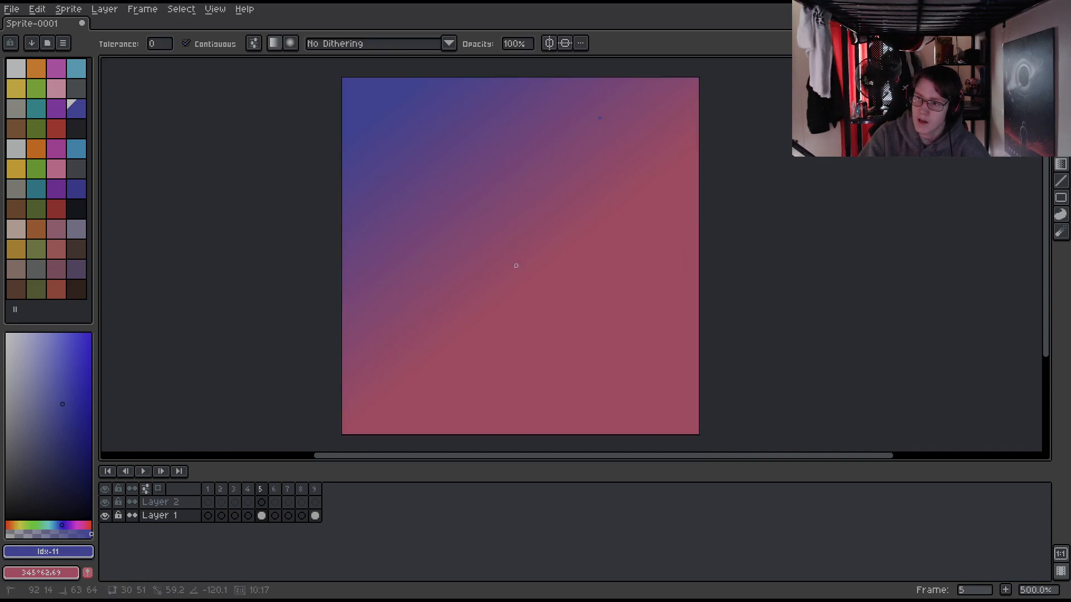
- Try further gradients over parts of the existing one, inspect the color blending up close, and undo them
click(444, 148)
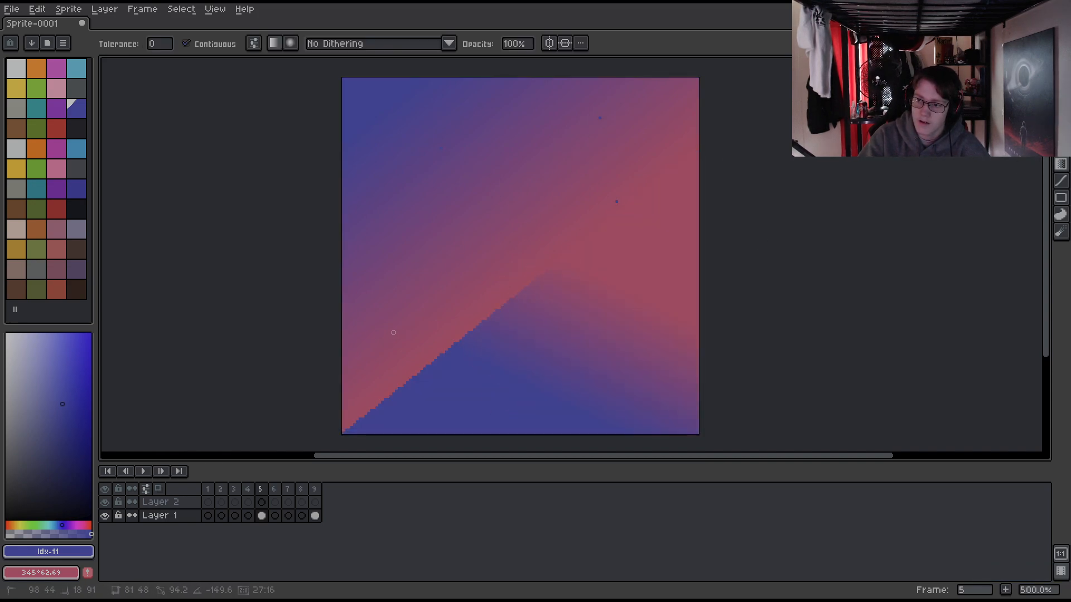
key(ctrl+z)
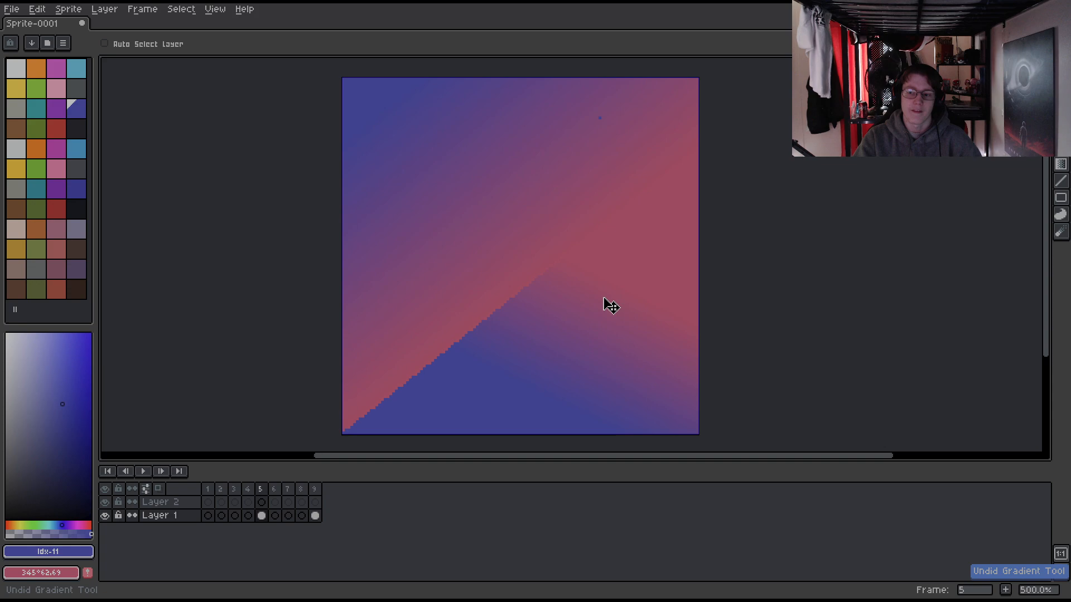
scroll(507, 203, up, 4)
scroll(521, 239, down, 4)
scroll(454, 222, up, 4)
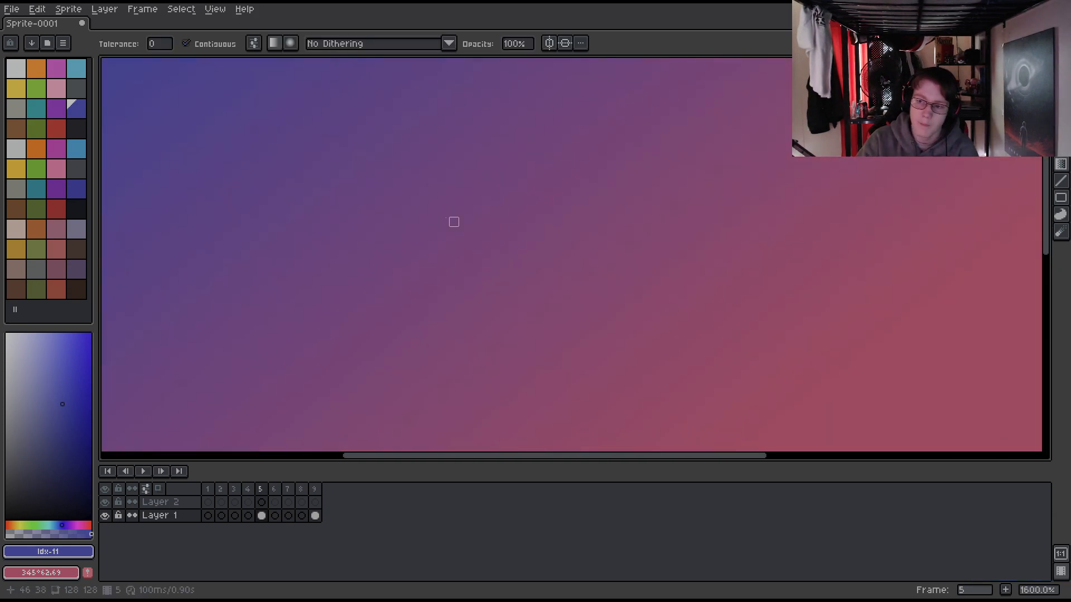
scroll(392, 216, down, 3)
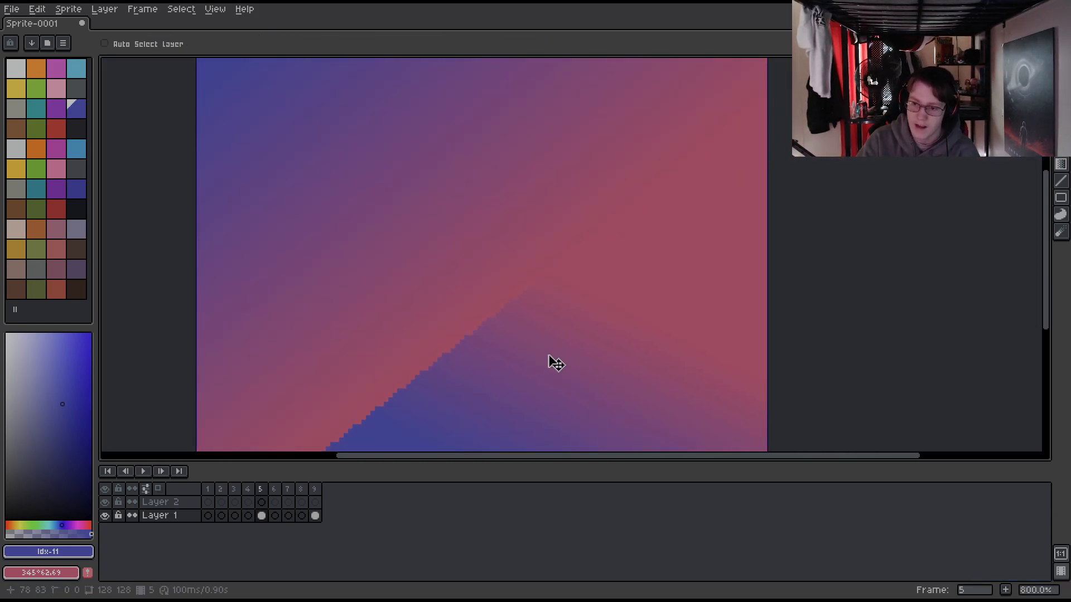
key(ctrl+z)
scroll(422, 250, down, 3)
- Draw a straight 1 px blue line across the gradient with the Line tool and undo it
click(1061, 181)
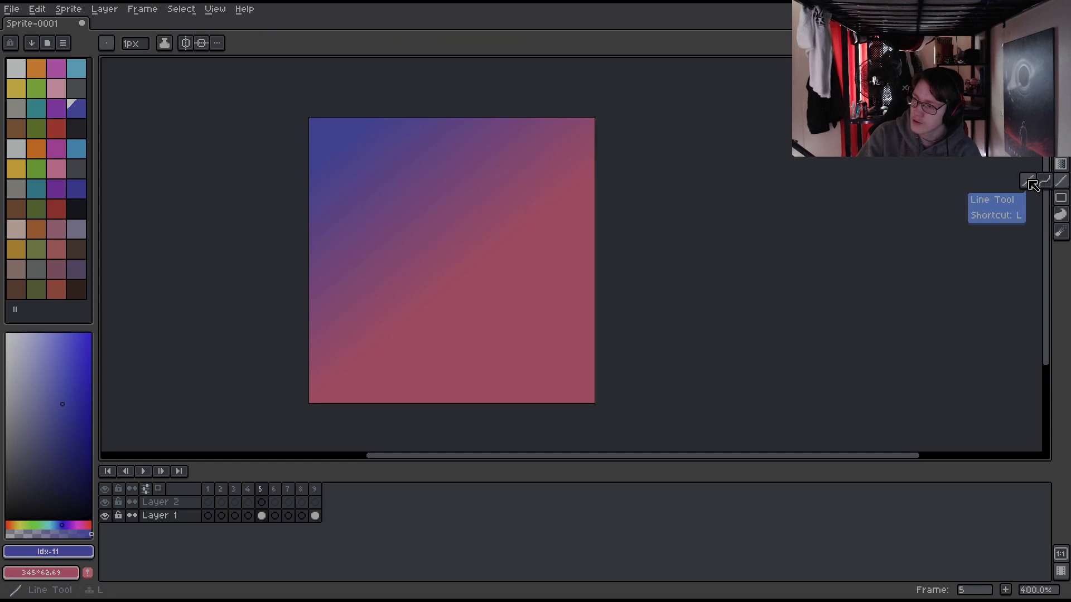
click(1029, 182)
drag(757, 199, 828, 158)
scroll(743, 182, up, 1)
drag(743, 182, 802, 187)
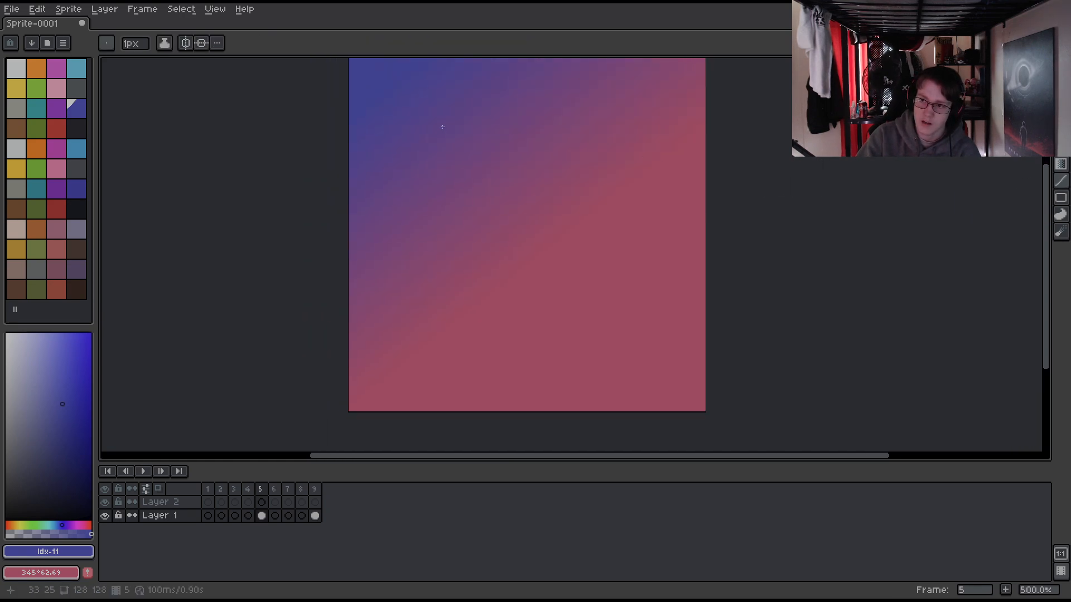
drag(346, 263, 680, 369)
key(ctrl+z)
scroll(569, 285, up, 1)
- Draw a U-shaped 1 px curve over the gradient with the Curve tool and undo it
click(1062, 182)
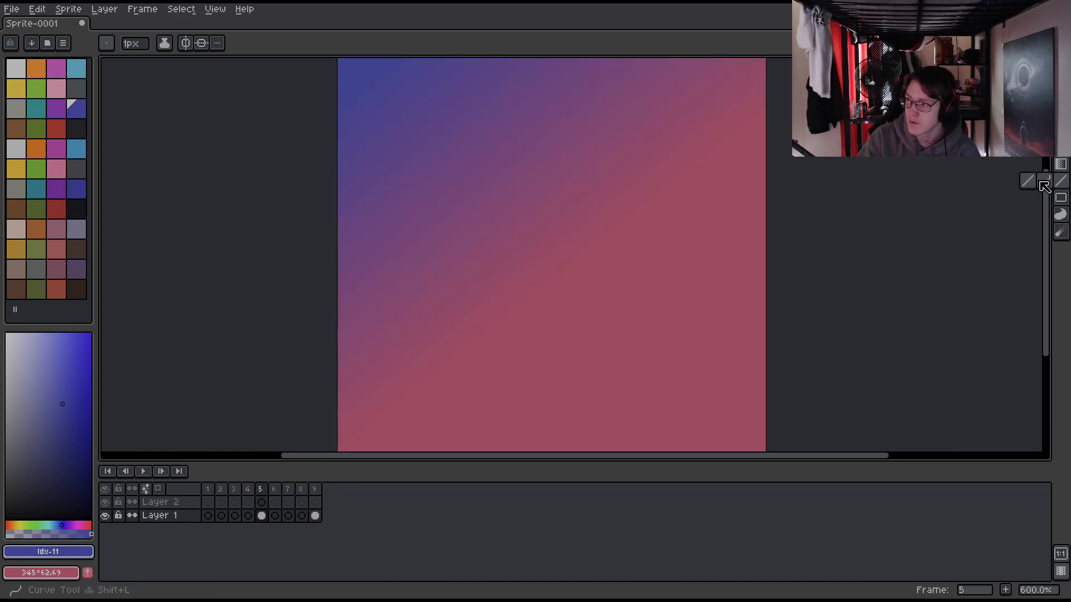
click(1044, 186)
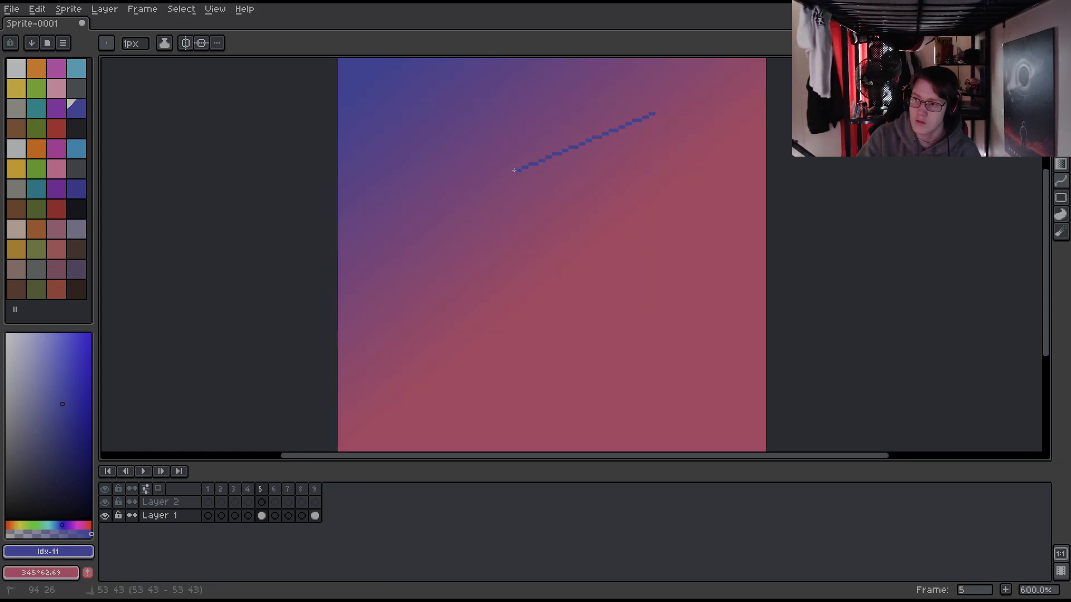
drag(516, 218, 403, 292)
drag(582, 290, 599, 269)
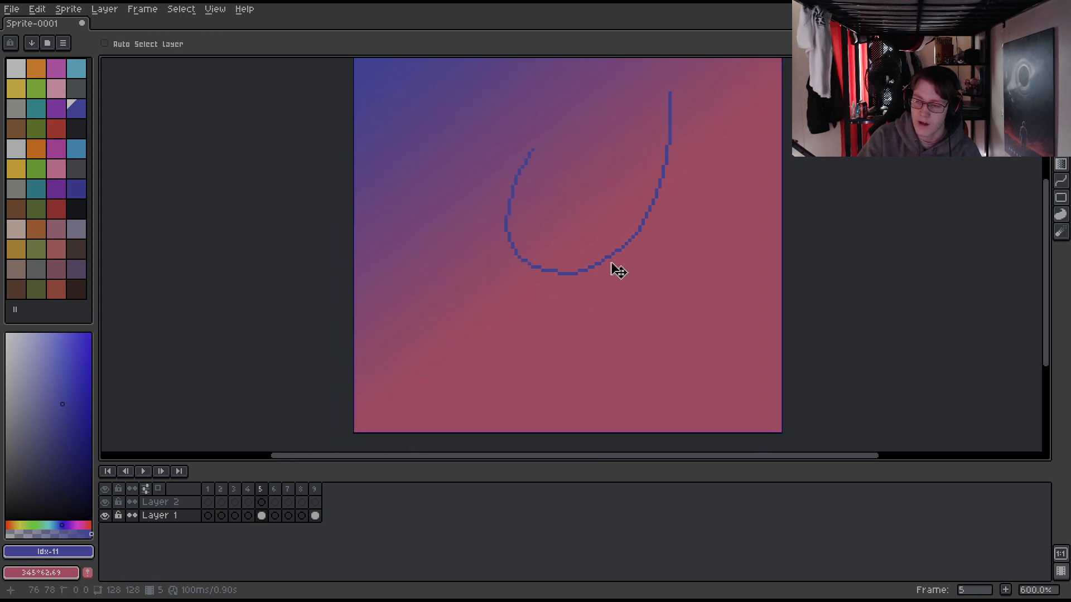
key(ctrl+z)
- Try another bent curve across the gradient, and undo both the curve and the gradient to empty the canvas
drag(430, 133, 431, 132)
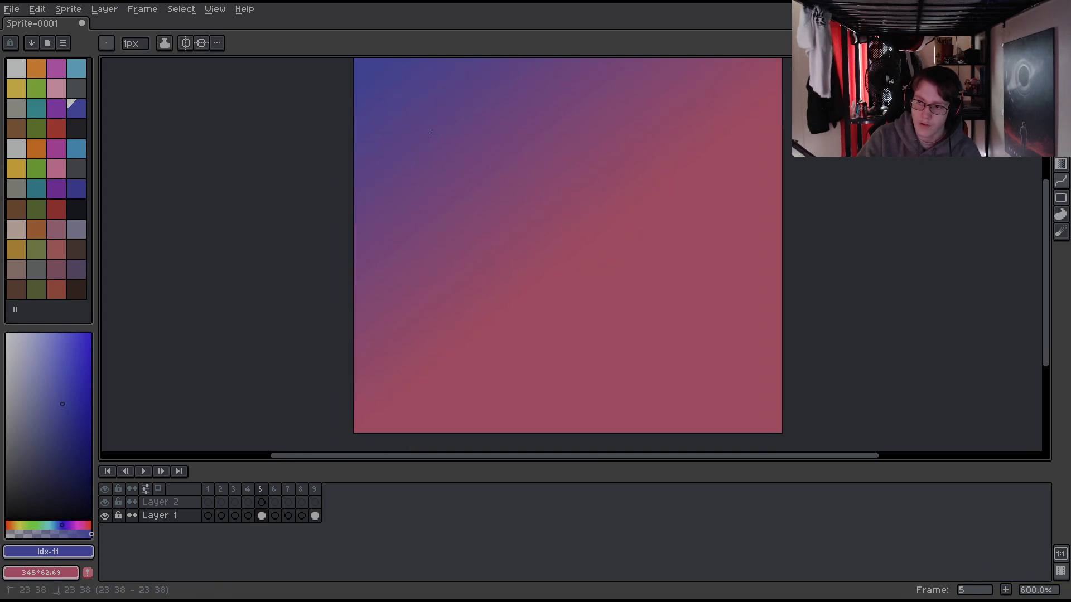
click(498, 355)
key(Escape)
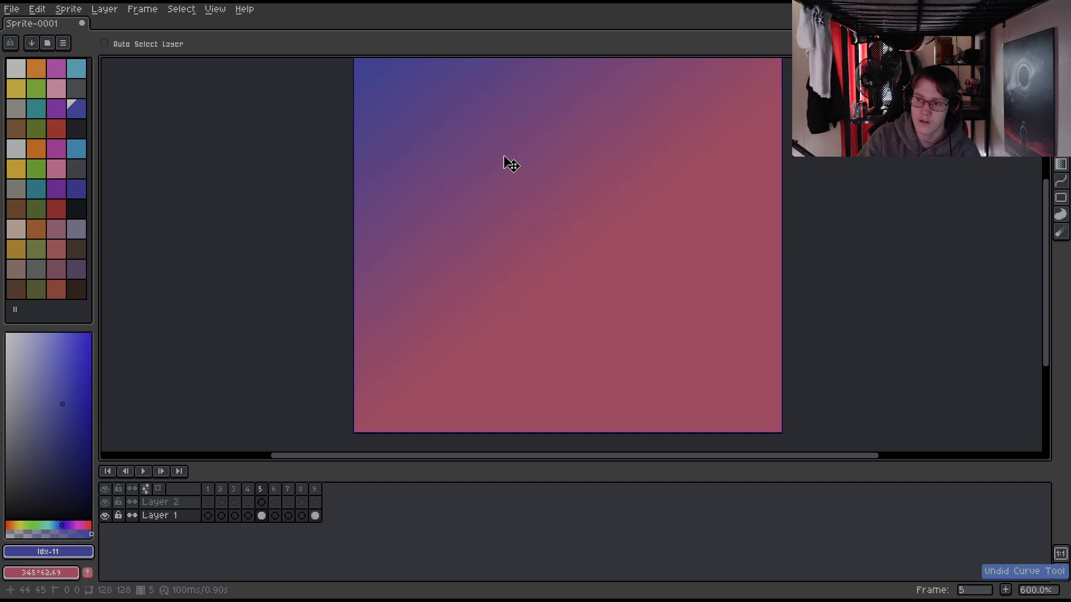
drag(718, 100, 686, 148)
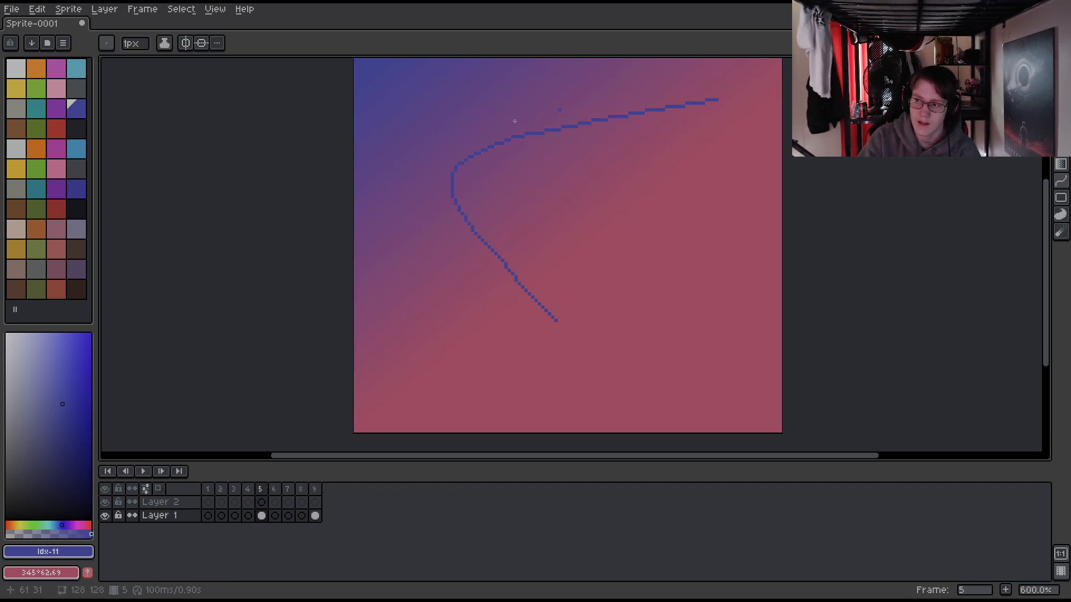
click(1061, 198)
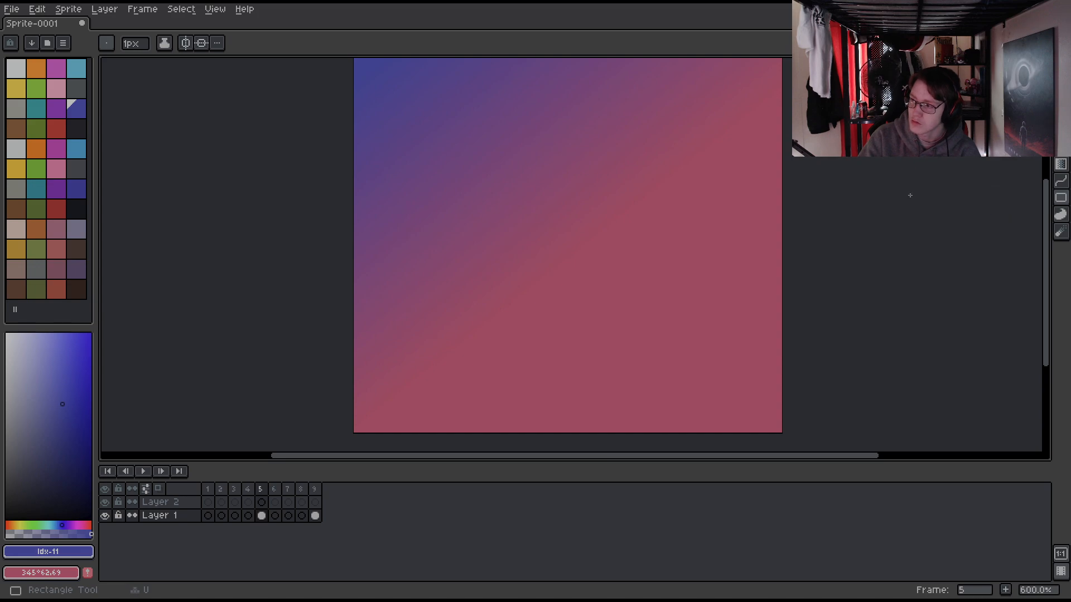
key(ctrl+z)
- Draw a large blue rectangle outline around the canvas center and a smaller filled blue rectangle inside it
click(1065, 197)
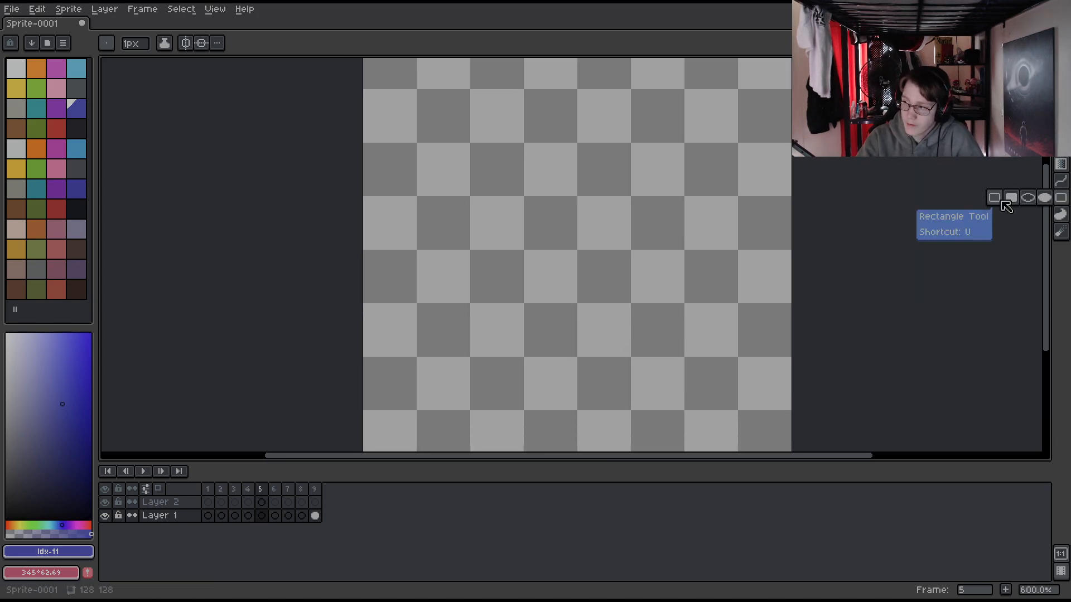
click(999, 201)
drag(441, 127, 687, 382)
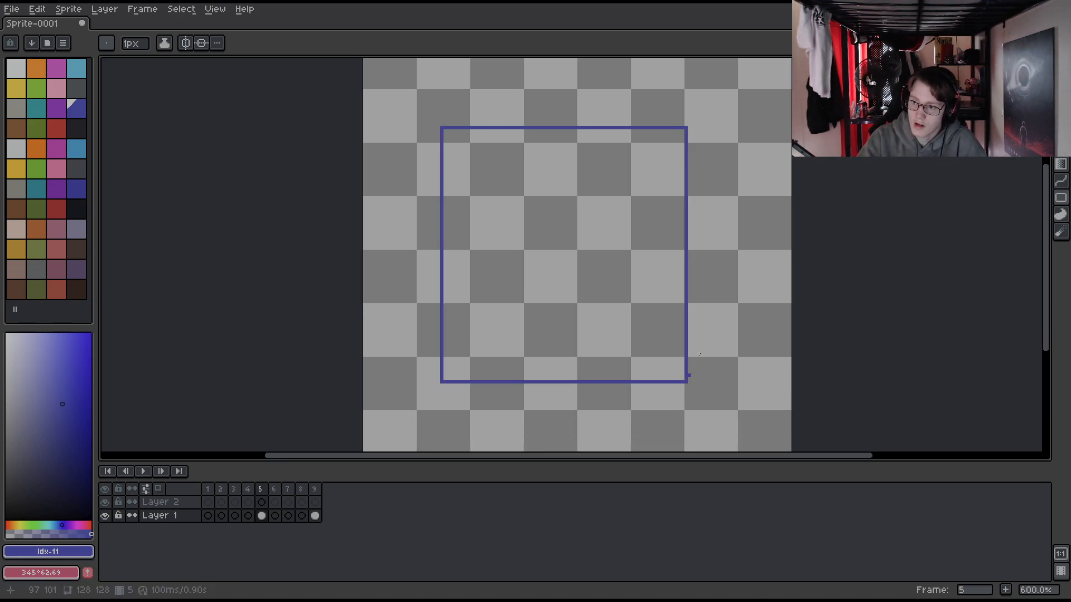
click(1061, 198)
click(1014, 197)
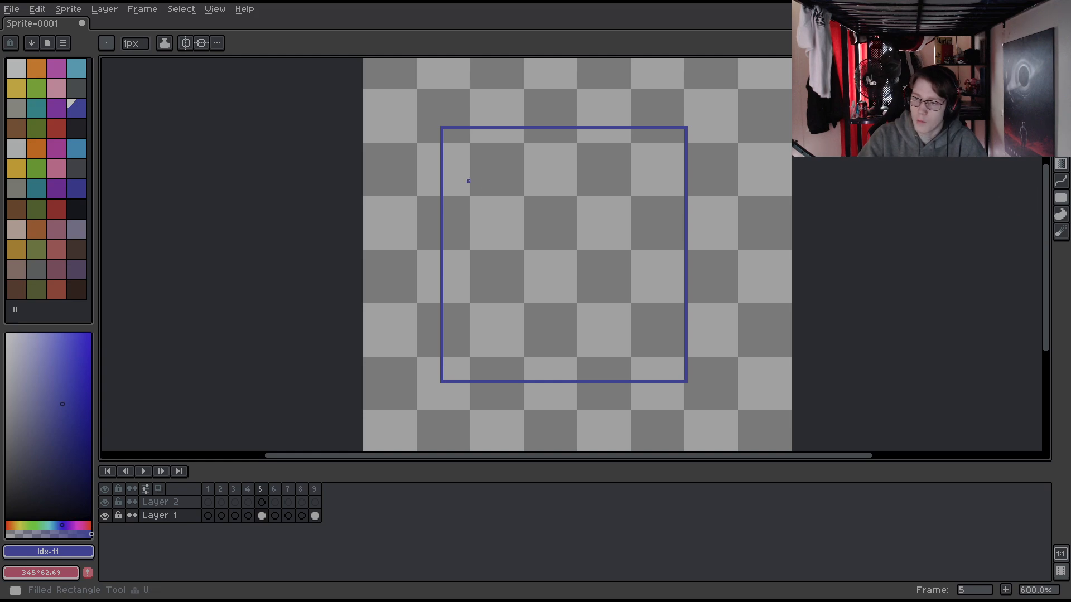
drag(475, 172, 664, 332)
- Add an ellipse outline of about 50 × 49 px at the rectangles' upper right and a filled ellipse at their lower right
click(1061, 198)
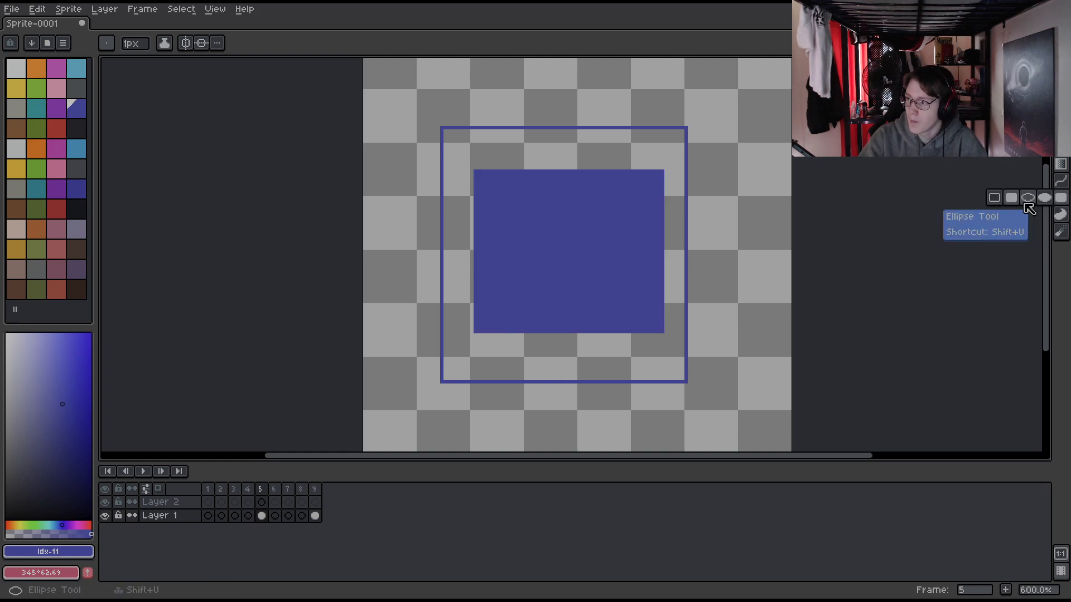
click(1030, 197)
drag(736, 102, 569, 267)
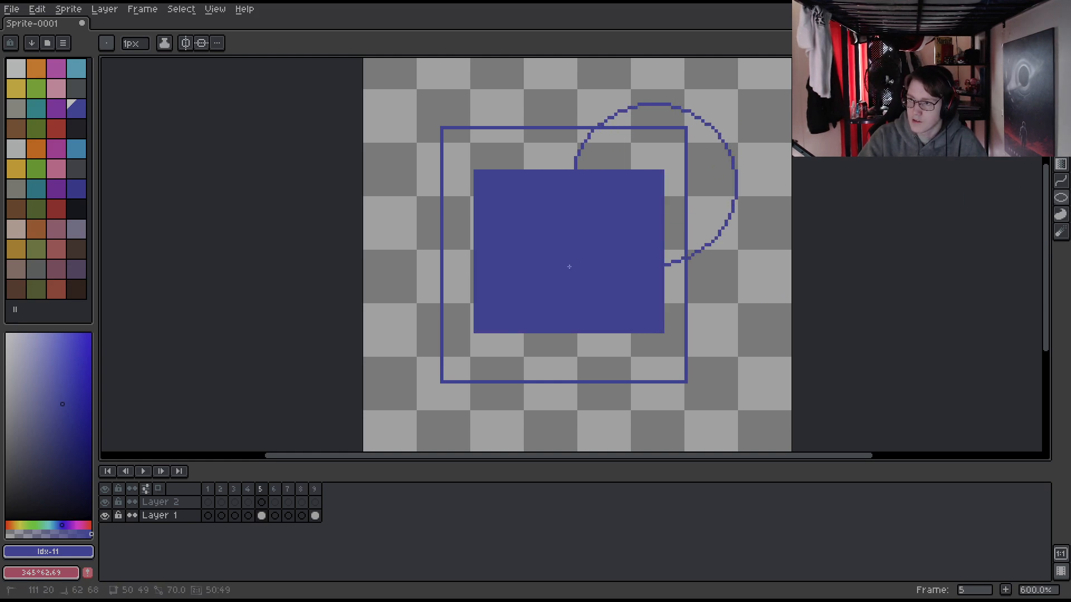
click(1058, 199)
click(1045, 199)
drag(733, 398, 472, 212)
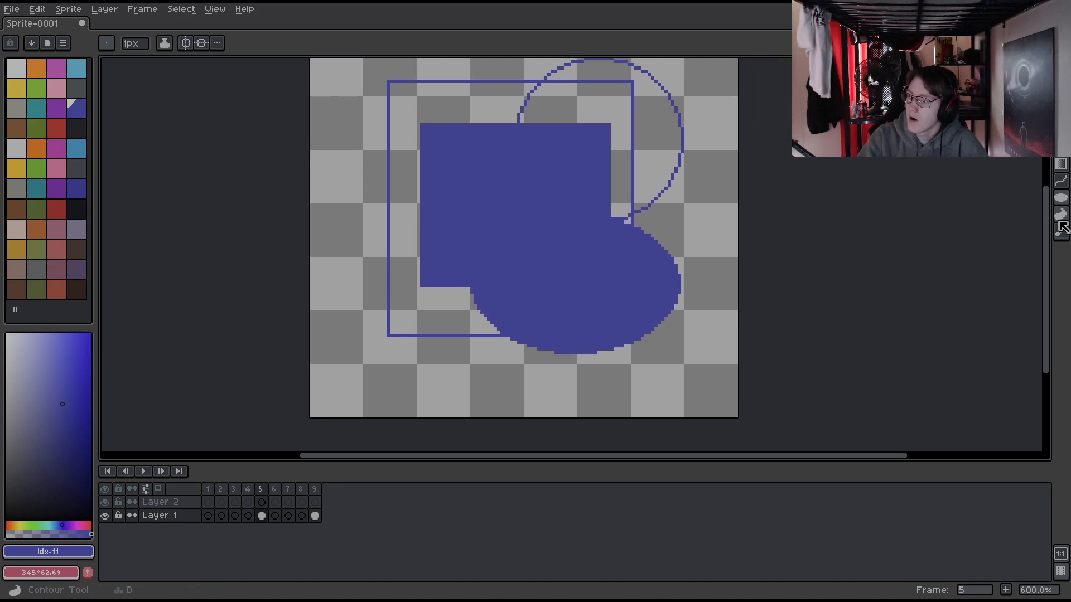
- Try a filled freehand shape over the blue shapes with the Contour tool in olive green palette color 13, and undo it
click(1060, 219)
click(1032, 215)
drag(612, 270, 641, 246)
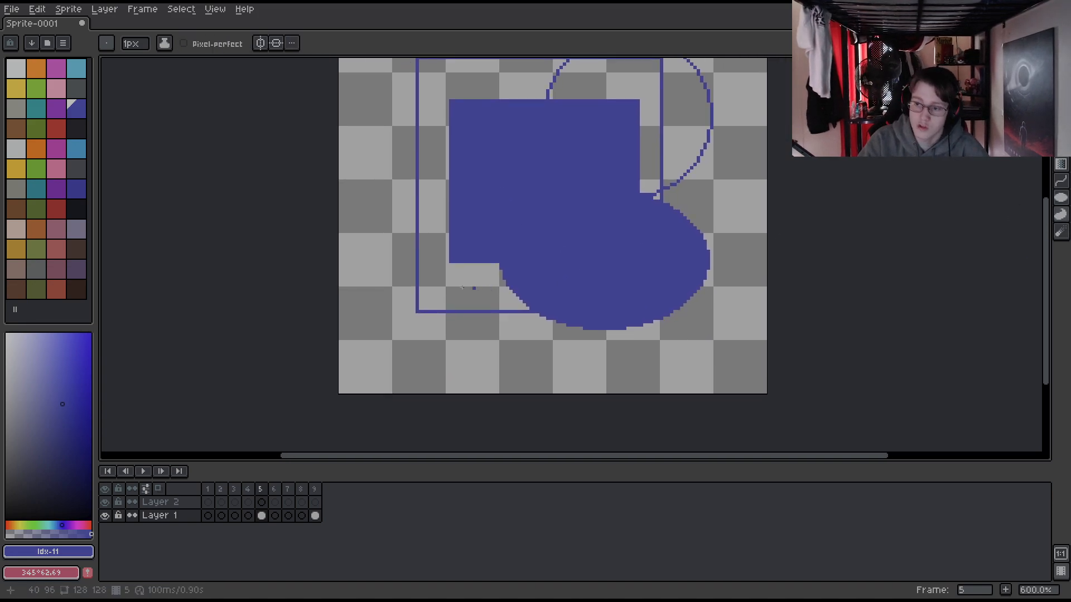
click(36, 131)
drag(537, 230, 483, 249)
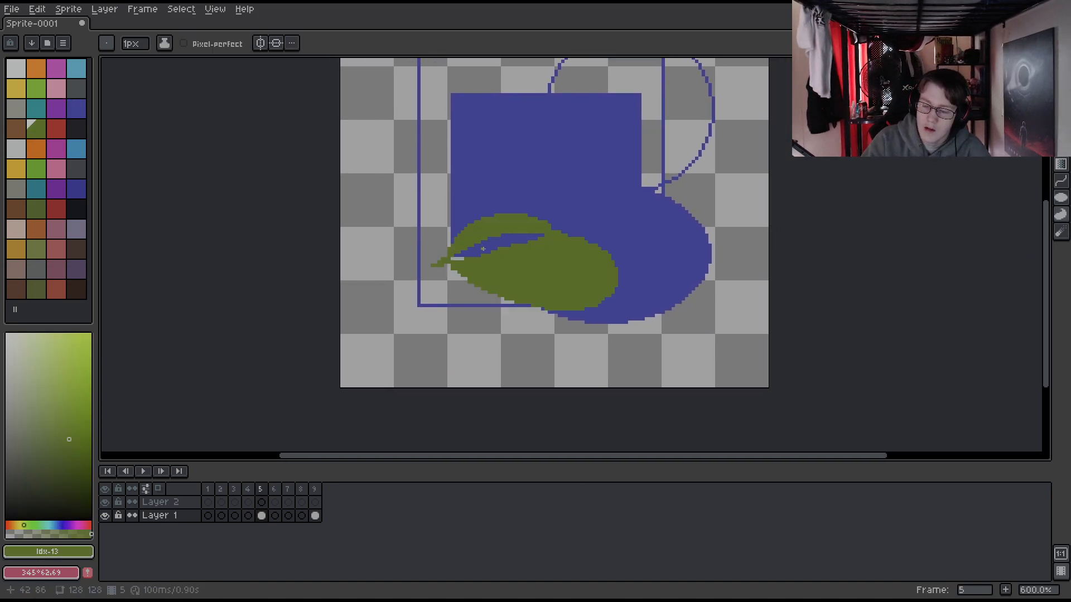
key(ctrl+z)
- Draw a large olive-green freehand contour covering the lower part of the blue shapes, undoing the first winding attempt
drag(431, 193, 427, 222)
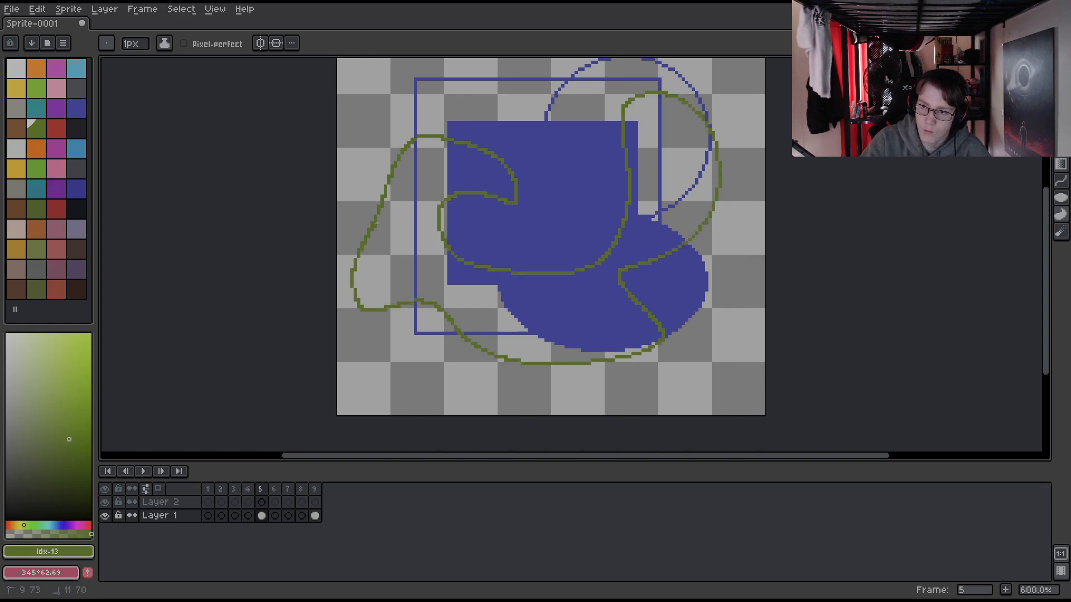
drag(376, 223, 375, 229)
key(ctrl+z)
mouse_move(573, 225)
mouse_down()
mouse_move(502, 411)
mouse_move(558, 254)
mouse_up()
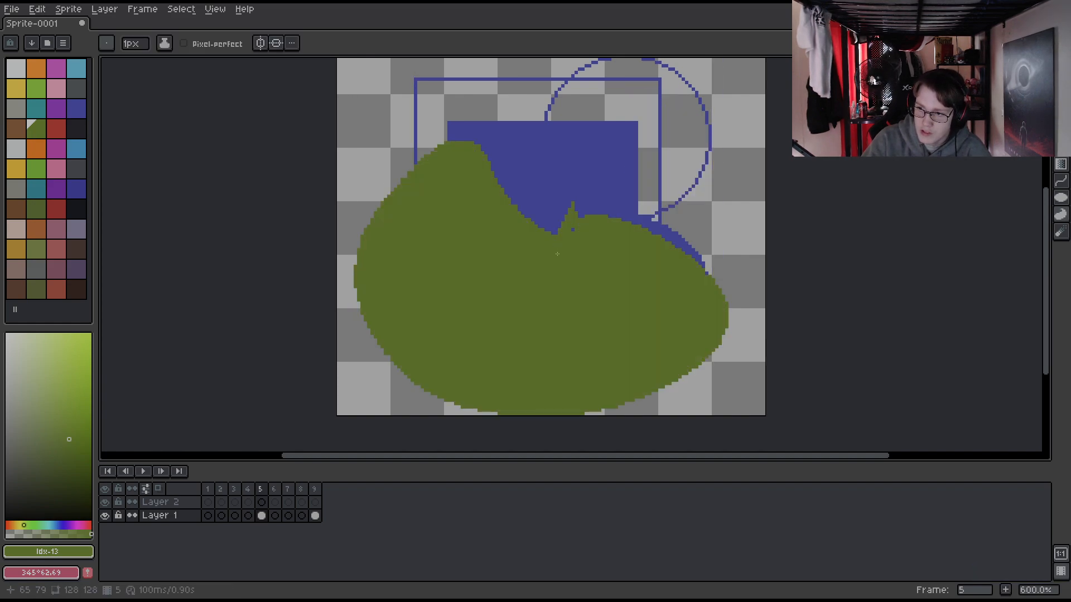
- Undo the olive-green contour and try a first line with the Polygon tool across the blue rectangle, undoing it
key(ctrl+z)
click(1061, 215)
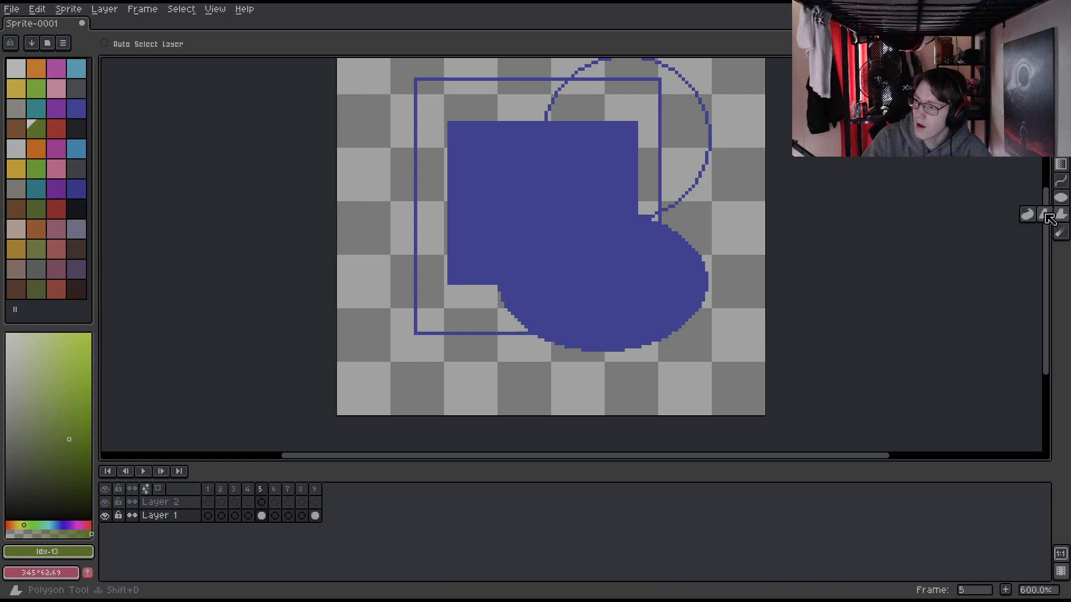
click(1045, 214)
drag(419, 189, 394, 240)
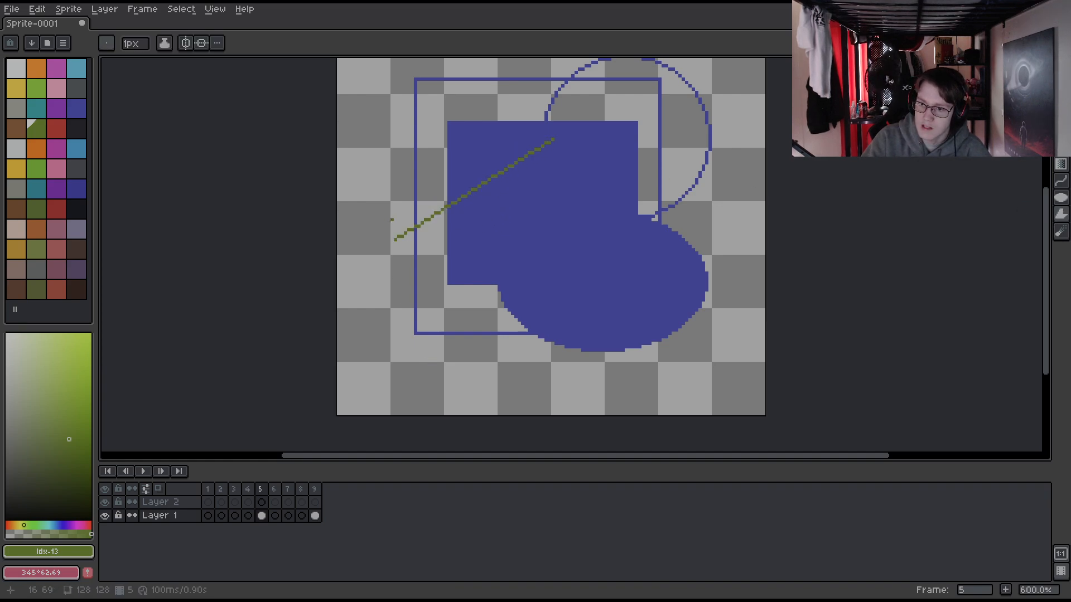
key(ctrl+z)
- Try a triangular olive-green polygon outline of about 84 × 65 px over the lower part of the blue shapes, and undo it
drag(449, 146, 385, 264)
mouse_move(382, 162)
mouse_down()
mouse_move(433, 363)
mouse_move(430, 330)
mouse_up()
drag(698, 176, 415, 347)
click(415, 346)
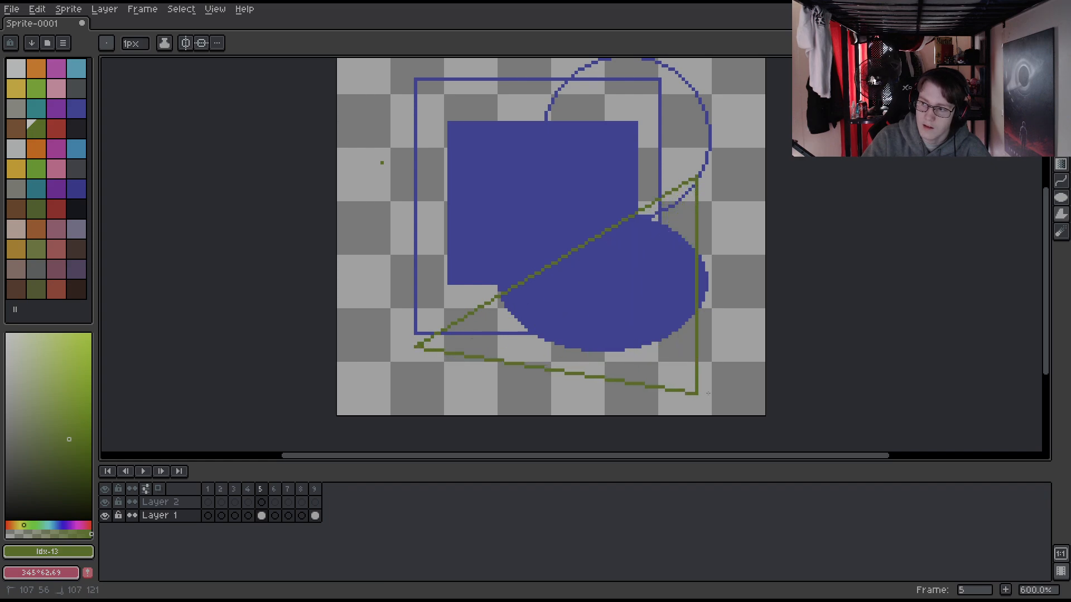
double_click(727, 397)
key(ctrl+z)
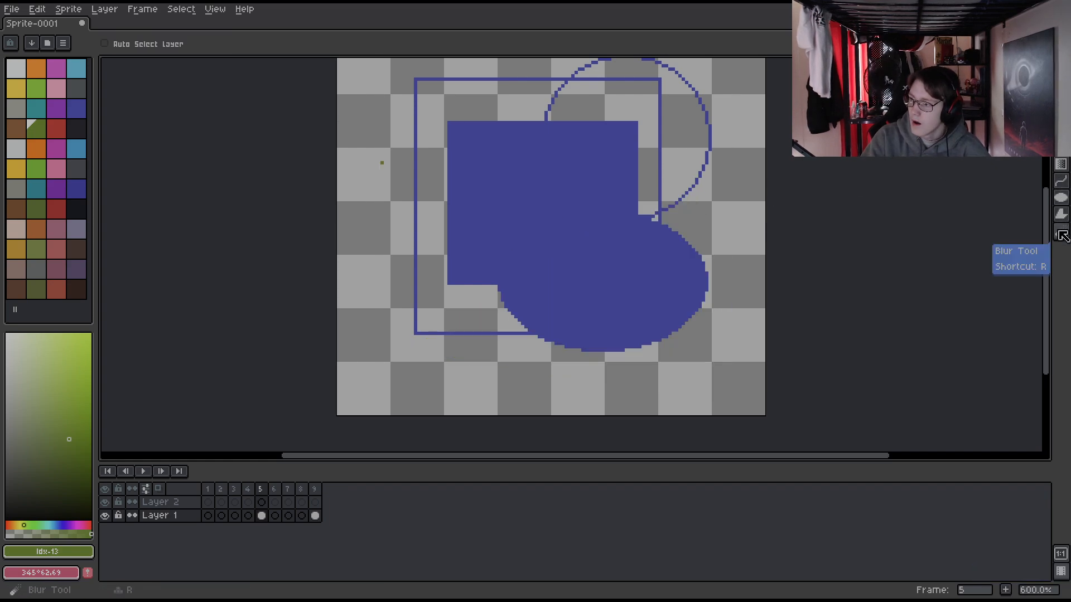
- Paint a red disc of about 38 px in palette color 14 over the blue rectangle's right edge
click(1033, 233)
scroll(610, 251, up, 6)
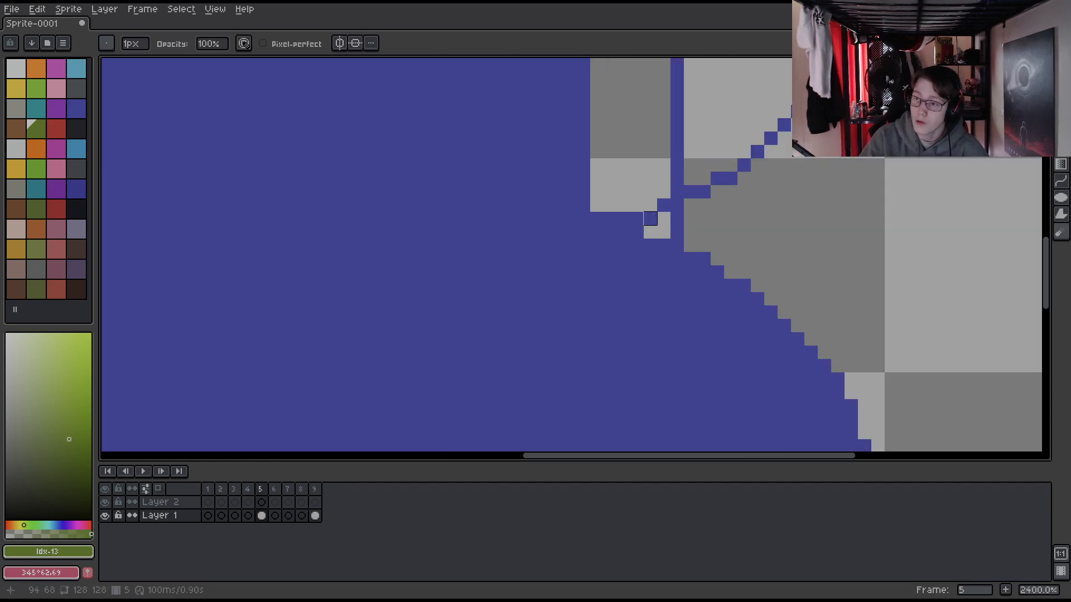
click(62, 134)
key(b)
click(668, 132)
drag(466, 225, 727, 169)
- Blur the border between the red disc and the blue shapes with the Blur tool at 1 px and more broadly at 24 px
click(1061, 231)
mouse_move(635, 265)
mouse_down()
mouse_move(510, 247)
mouse_move(706, 264)
mouse_move(760, 282)
mouse_move(654, 336)
mouse_move(777, 335)
mouse_up()
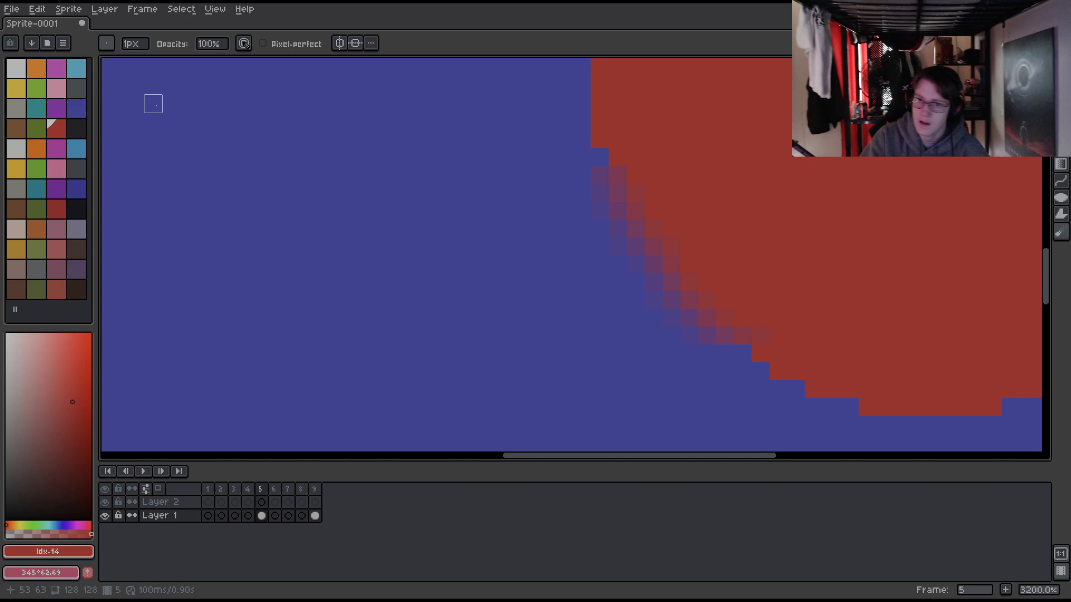
drag(136, 44, 170, 55)
mouse_move(599, 137)
mouse_down()
mouse_move(551, 196)
mouse_move(516, 196)
mouse_up()
drag(629, 157, 555, 281)
drag(565, 268, 508, 205)
scroll(508, 205, down, 6)
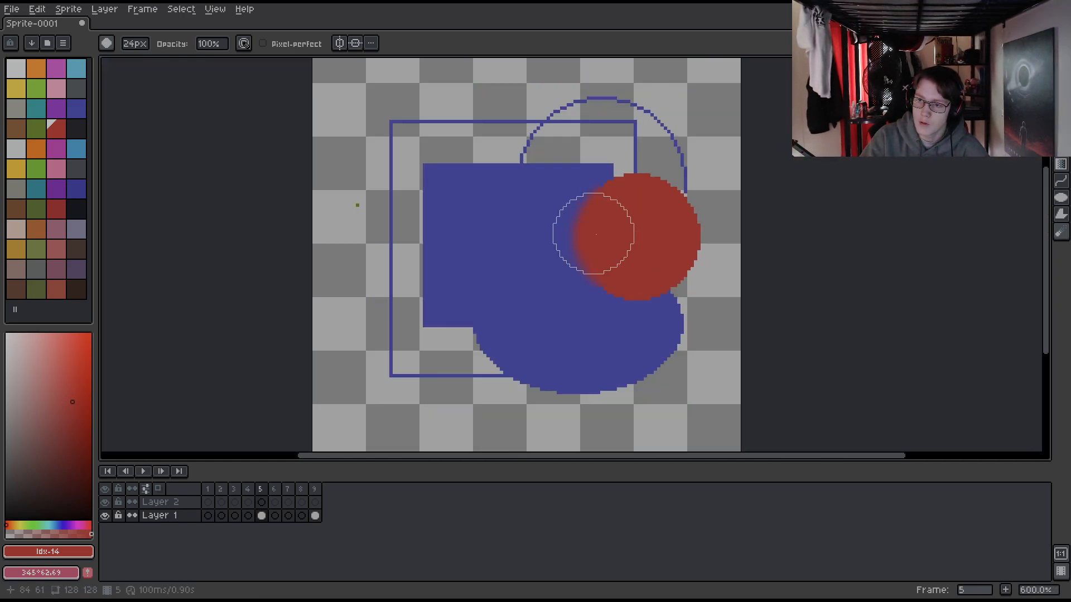
scroll(593, 232, up, 3)
click(555, 207)
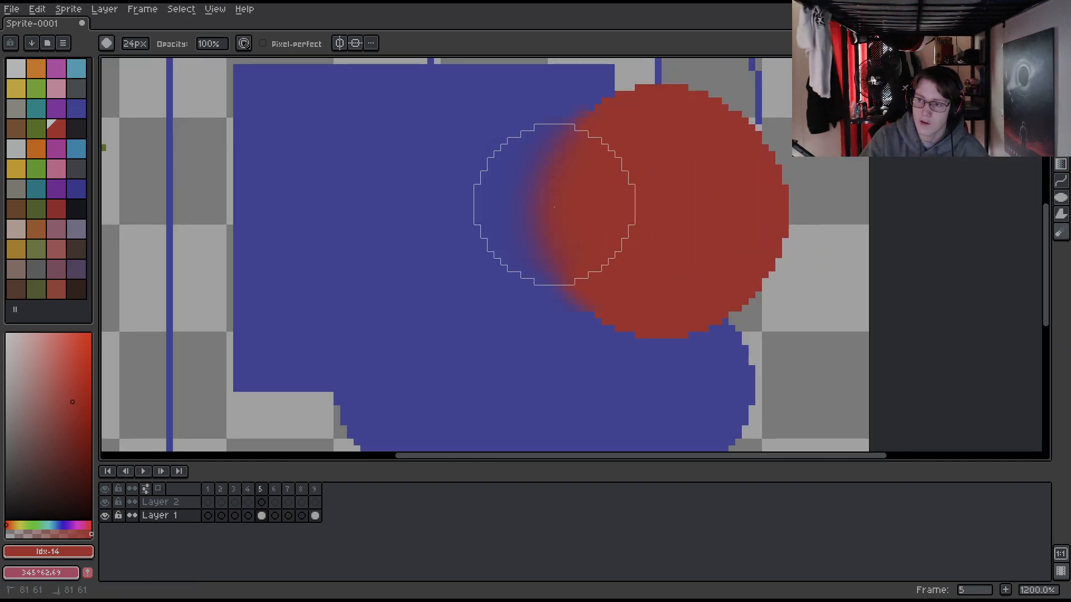
mouse_move(554, 207)
mouse_down()
mouse_move(541, 203)
mouse_move(650, 268)
mouse_move(696, 266)
mouse_move(494, 304)
mouse_move(541, 217)
mouse_move(214, 151)
mouse_up()
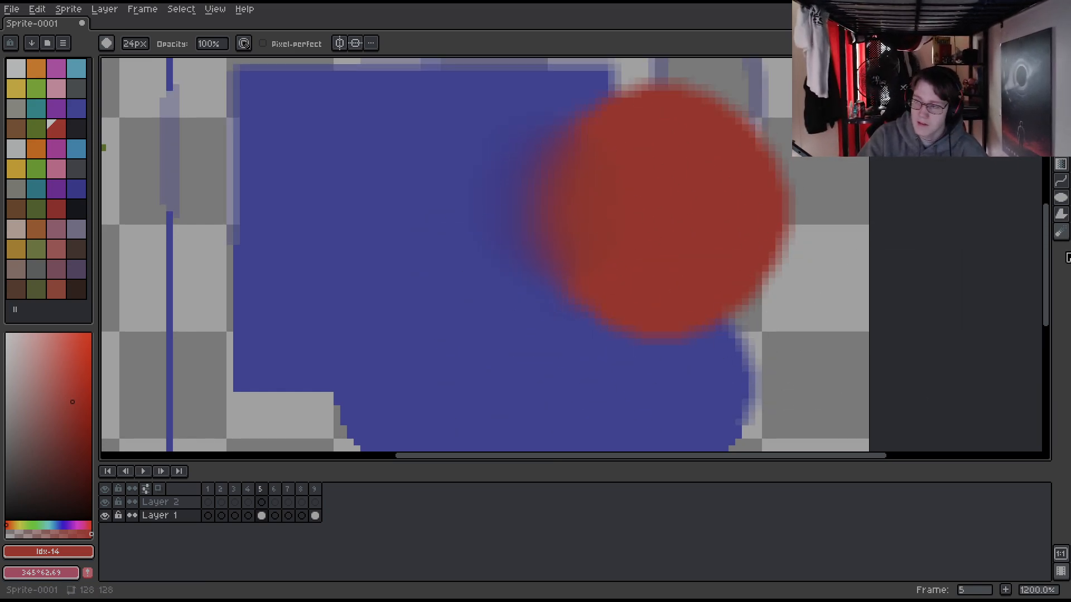
- Activate the Jumble tool and paint a large red area with a large blue #353a9e area overlapping its lower part
click(1067, 232)
click(1047, 236)
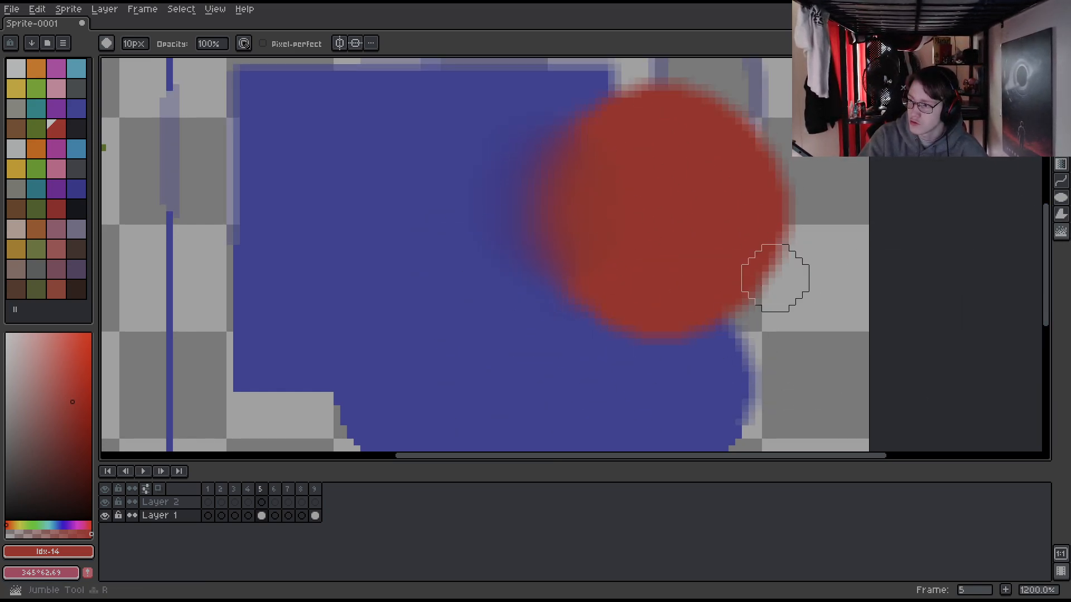
drag(362, 271, 516, 248)
scroll(206, 208, up, 1)
key(w)
mouse_move(430, 227)
mouse_down()
mouse_move(449, 334)
mouse_move(689, 256)
mouse_up()
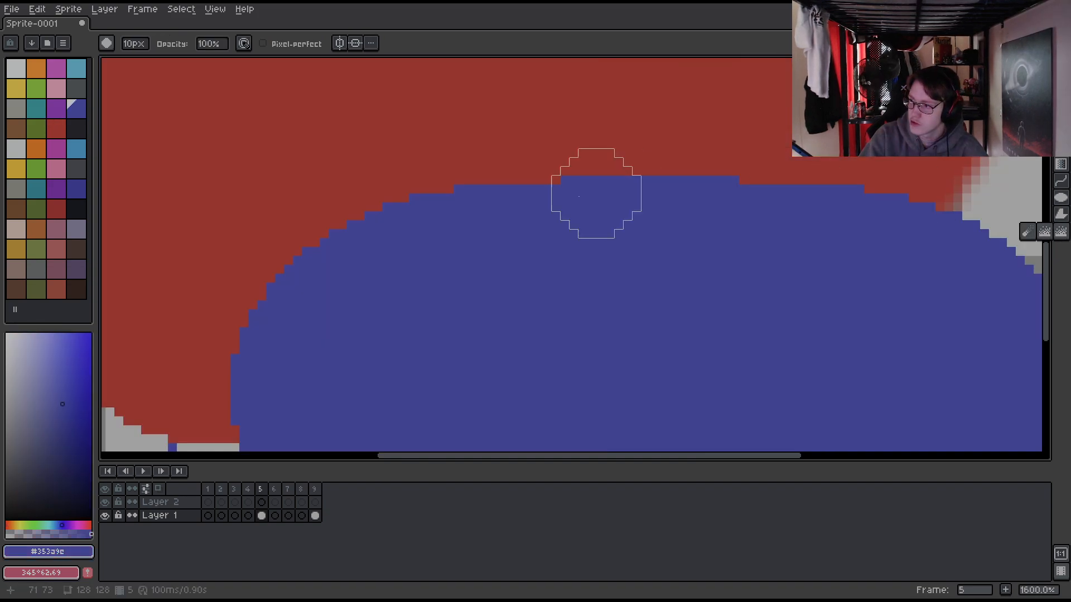
- Scramble the pixels along the red and blue border with the Jumble tool at 10 px, undoing the last strokes
drag(597, 194, 570, 185)
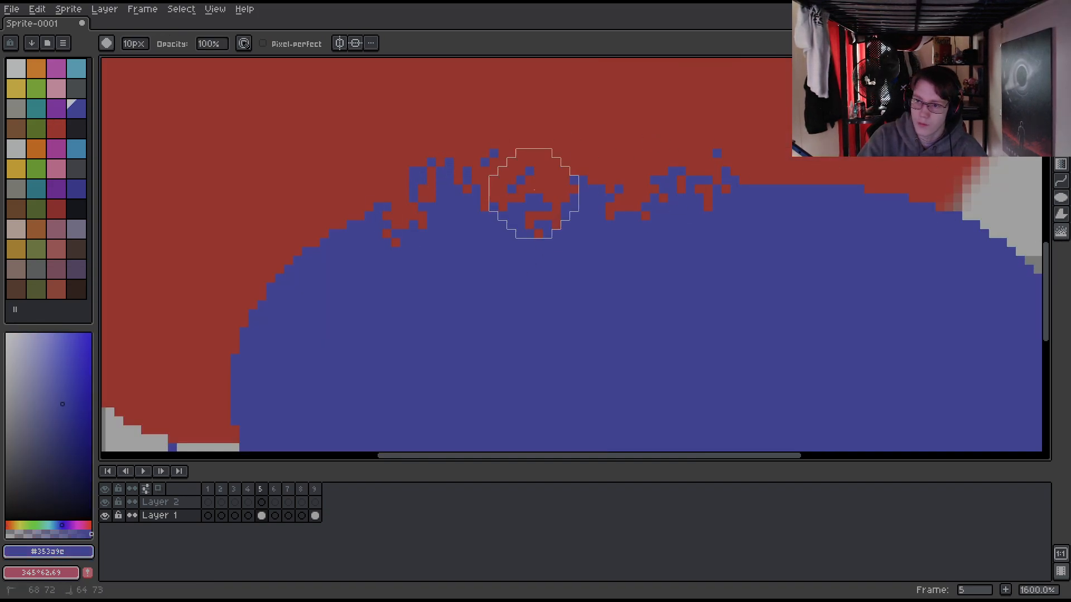
drag(392, 229, 855, 198)
scroll(427, 149, down, 2)
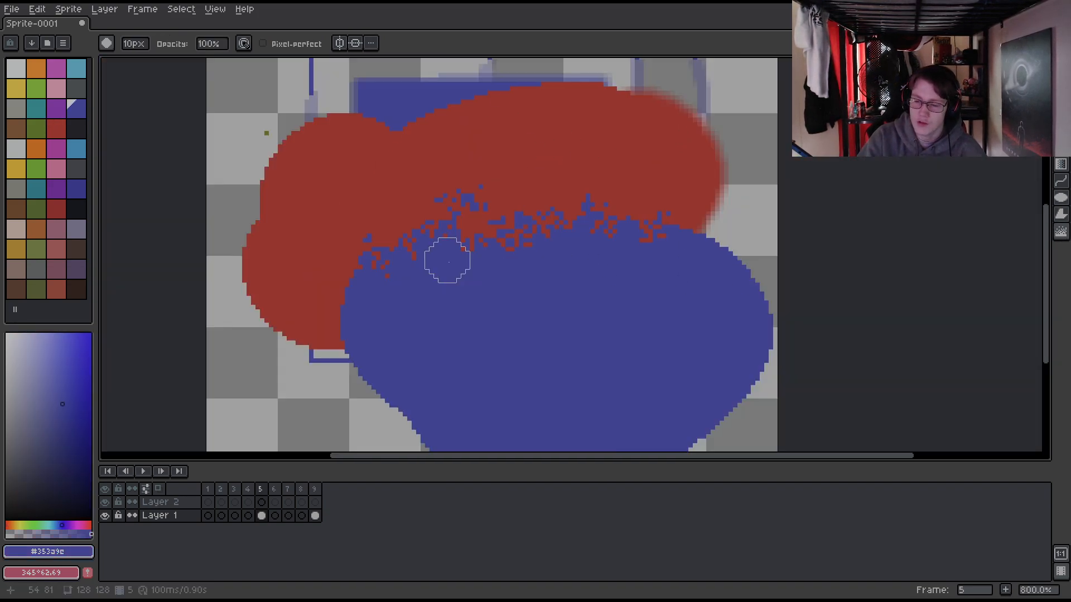
scroll(646, 328, down, 1)
scroll(433, 270, up, 1)
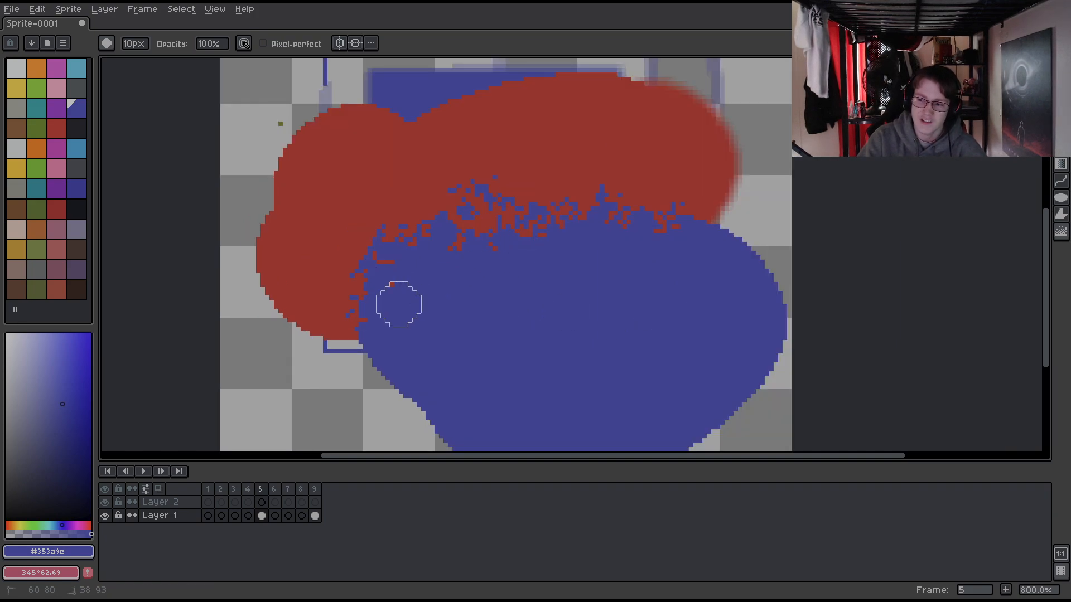
drag(390, 322, 564, 282)
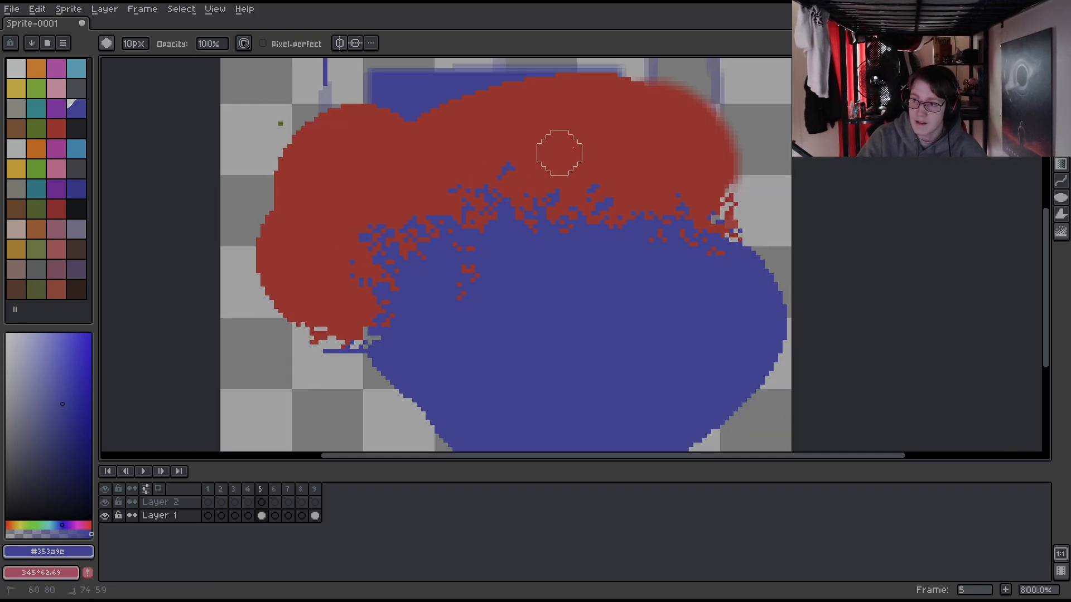
mouse_move(559, 152)
mouse_down()
mouse_move(323, 119)
mouse_move(756, 120)
mouse_move(711, 344)
mouse_up()
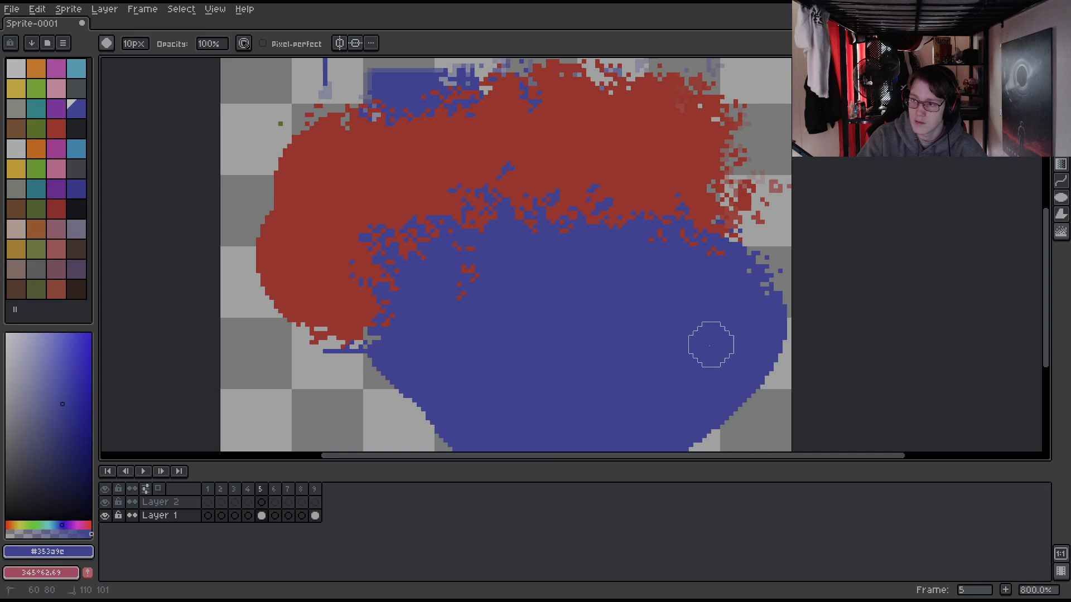
key(ctrl+z)
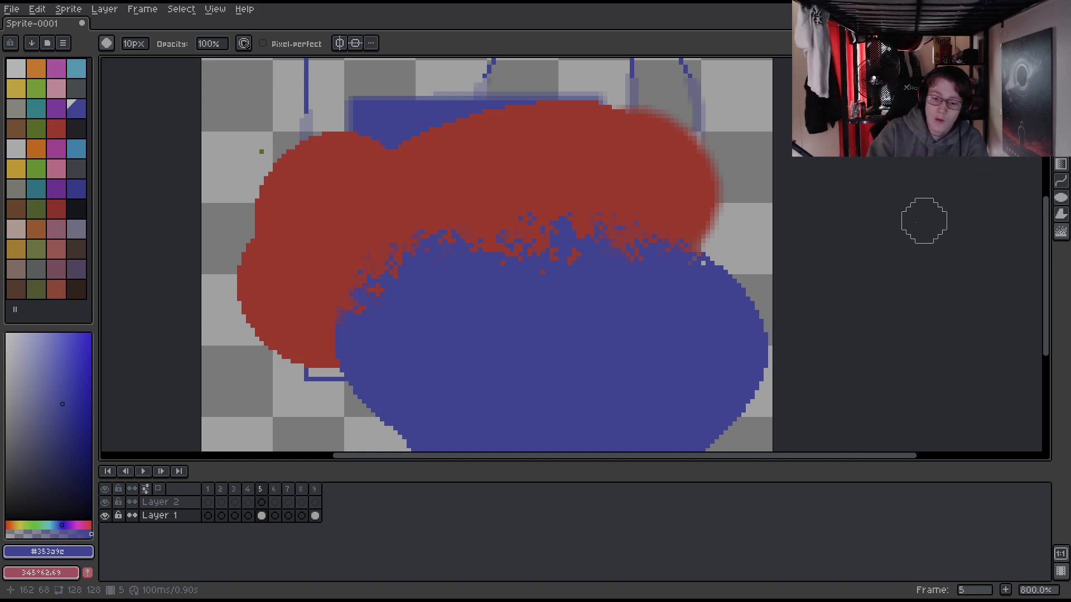
- Toggle the sprite's Preview window on and off several times, leaving it open
click(1062, 554)
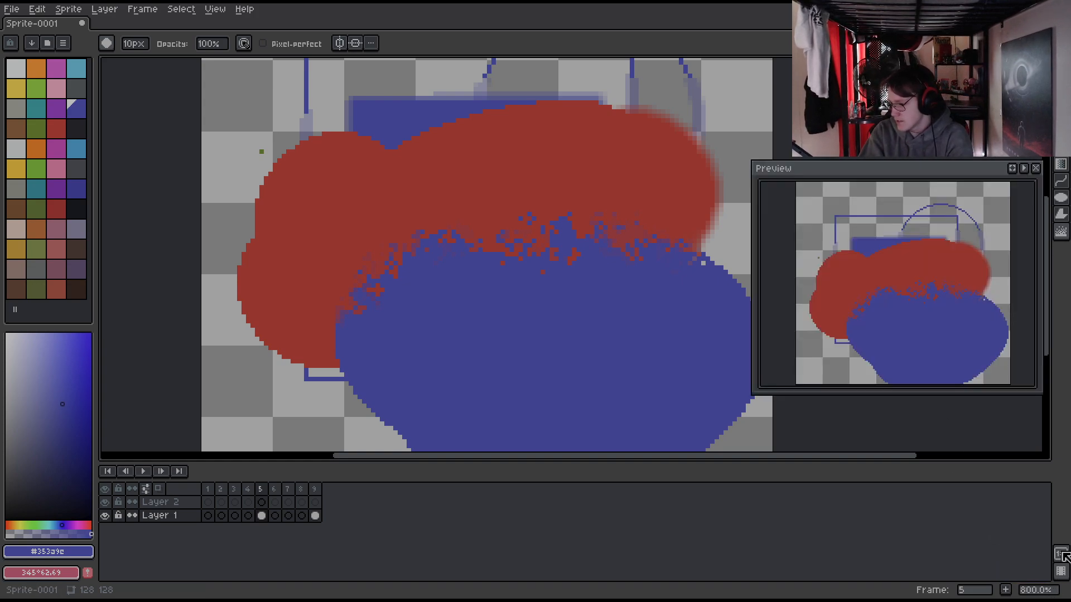
click(1062, 553)
click(1061, 553)
click(1062, 554)
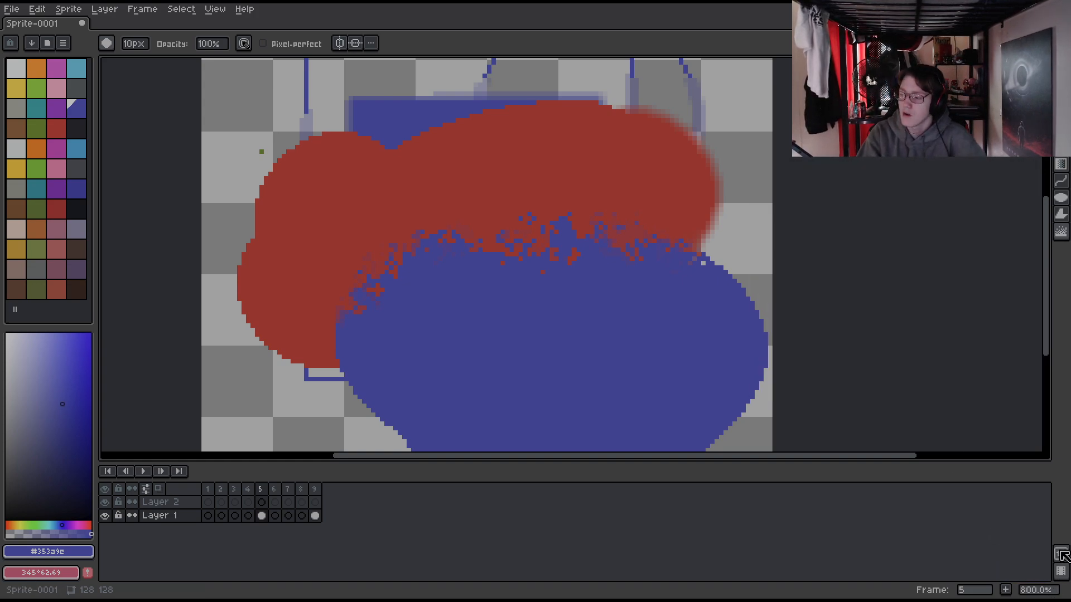
click(1062, 554)
click(1062, 553)
click(1062, 554)
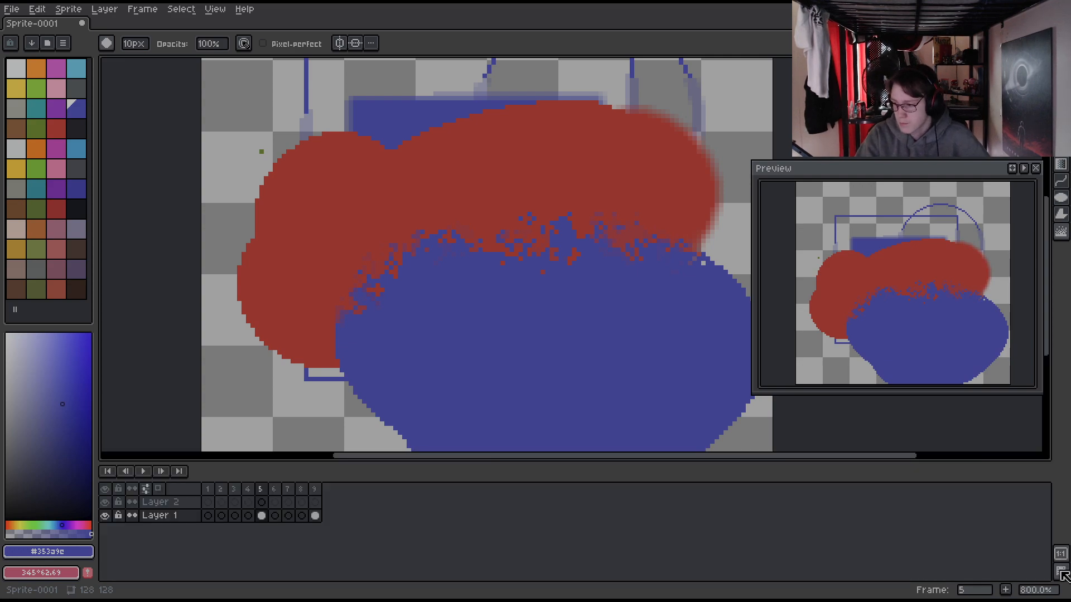
- Toggle the timeline's visibility several times, leaving it hidden
click(1061, 573)
click(1061, 573)
click(1062, 572)
click(1062, 573)
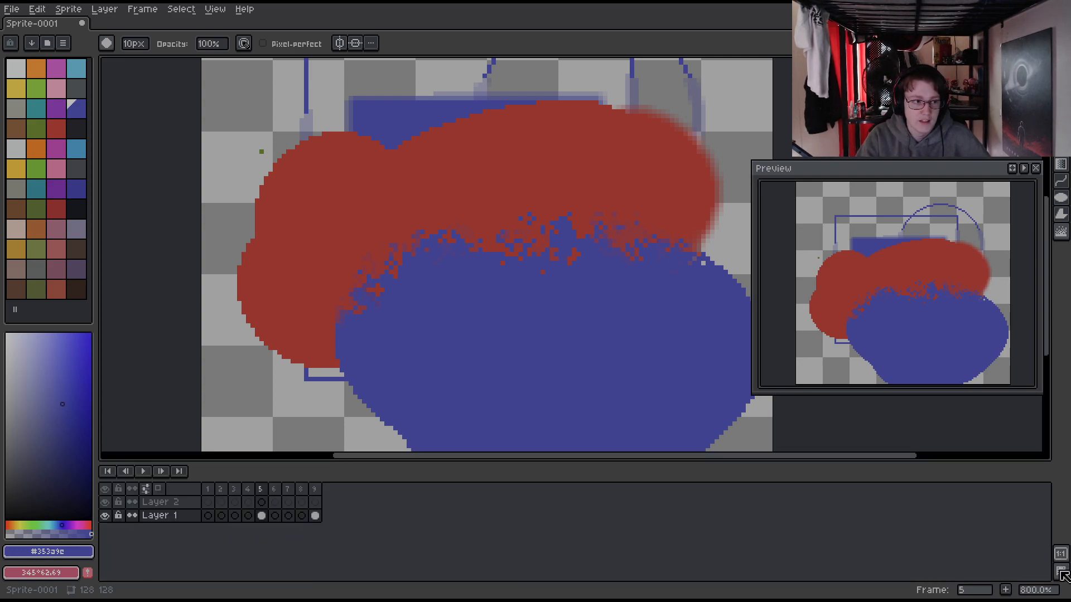
click(1062, 573)
click(1062, 573)
click(1061, 569)
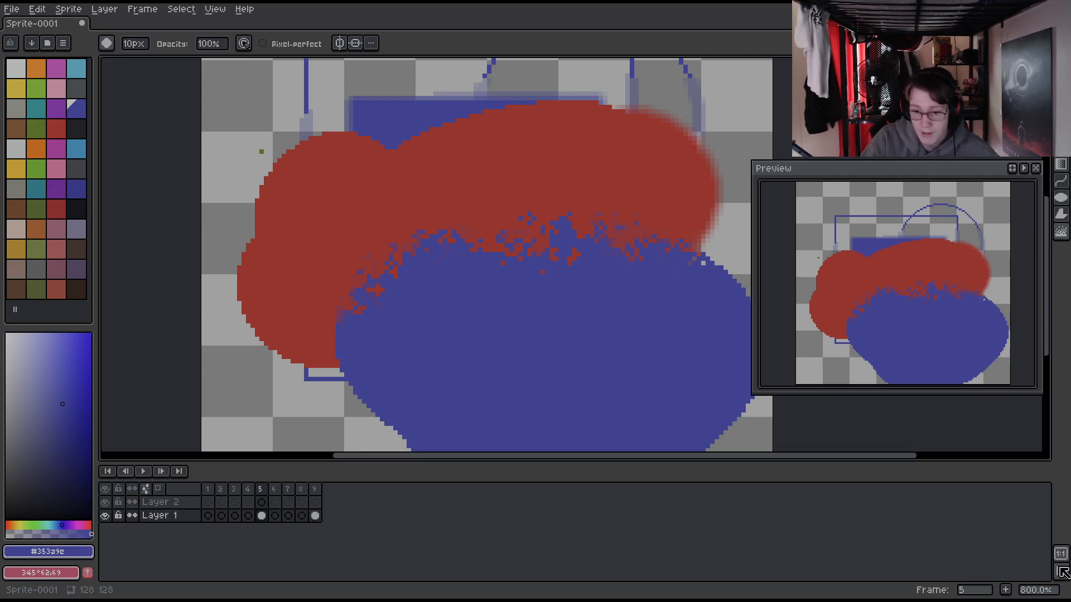
click(1060, 569)
click(1061, 569)
click(1060, 569)
- Set the canvas zoom to 500% and, with the timeline shown again, jump to the last frame by entering frame number 15
click(1040, 592)
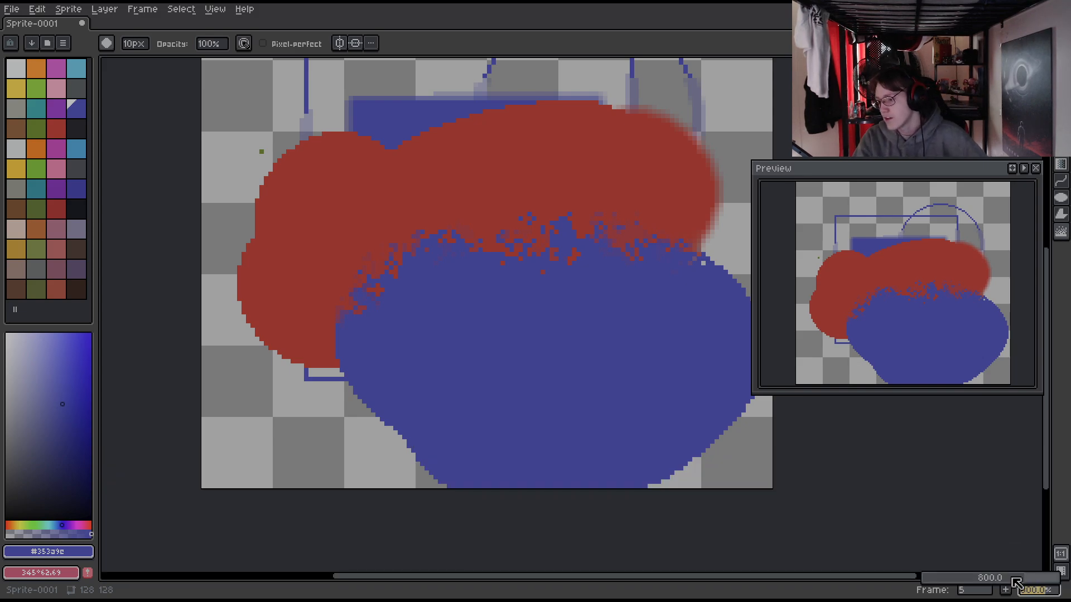
mouse_move(1016, 582)
mouse_down()
mouse_move(974, 583)
mouse_move(1020, 584)
mouse_up()
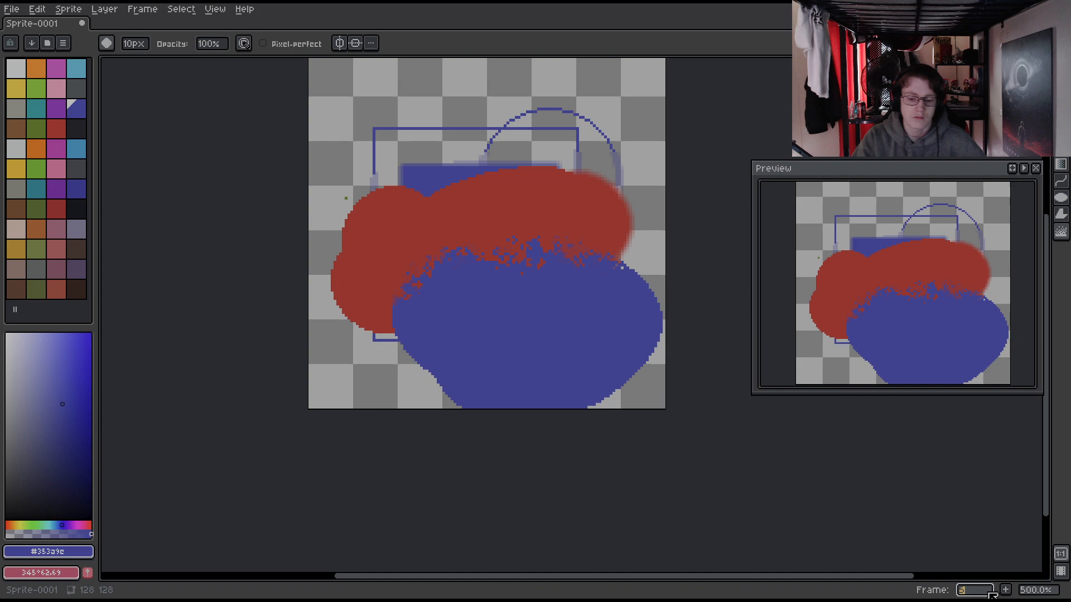
click(1061, 572)
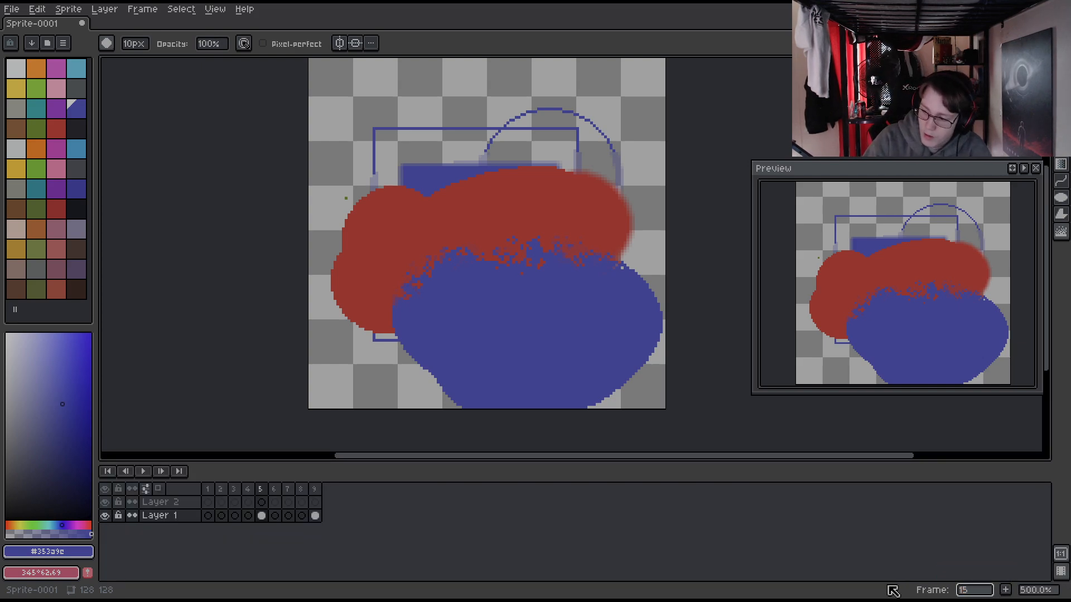
key(Return)
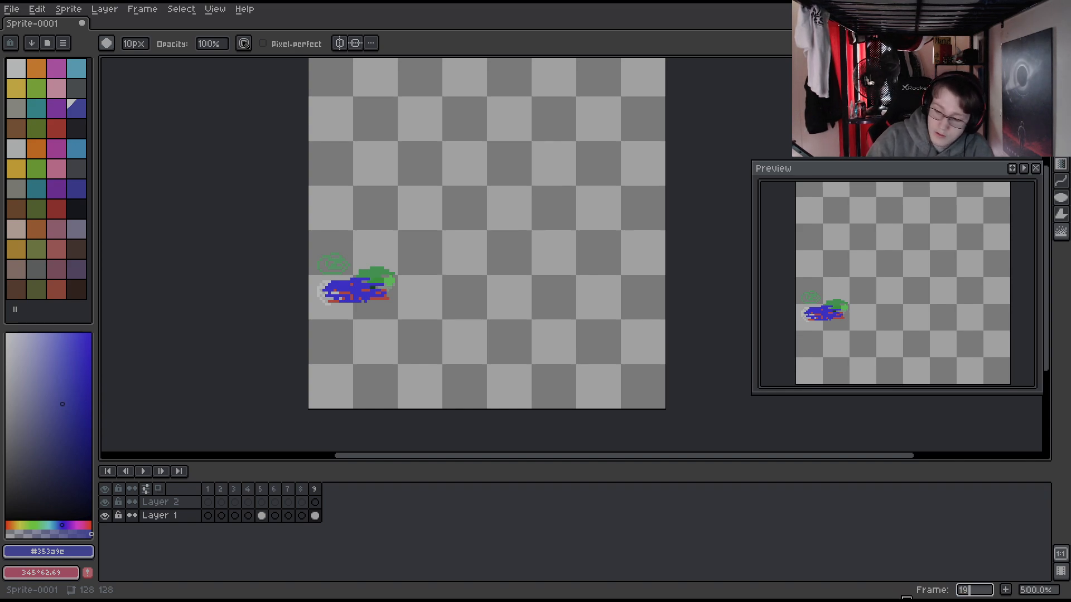
- Try to delete frames 2 to 9 as one selected range
click(221, 489)
ctrl+click(315, 490)
key(Delete)
drag(328, 377, 365, 437)
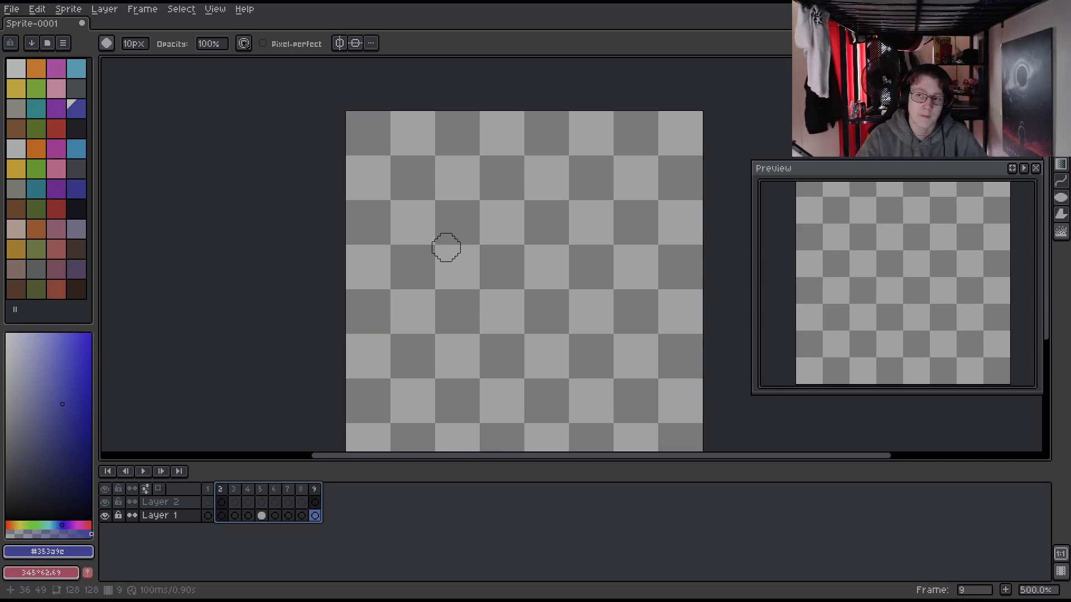
scroll(446, 246, up, 1)
- Remove frames 2 through 9 one after another, keeping only the empty frame 1
click(222, 490)
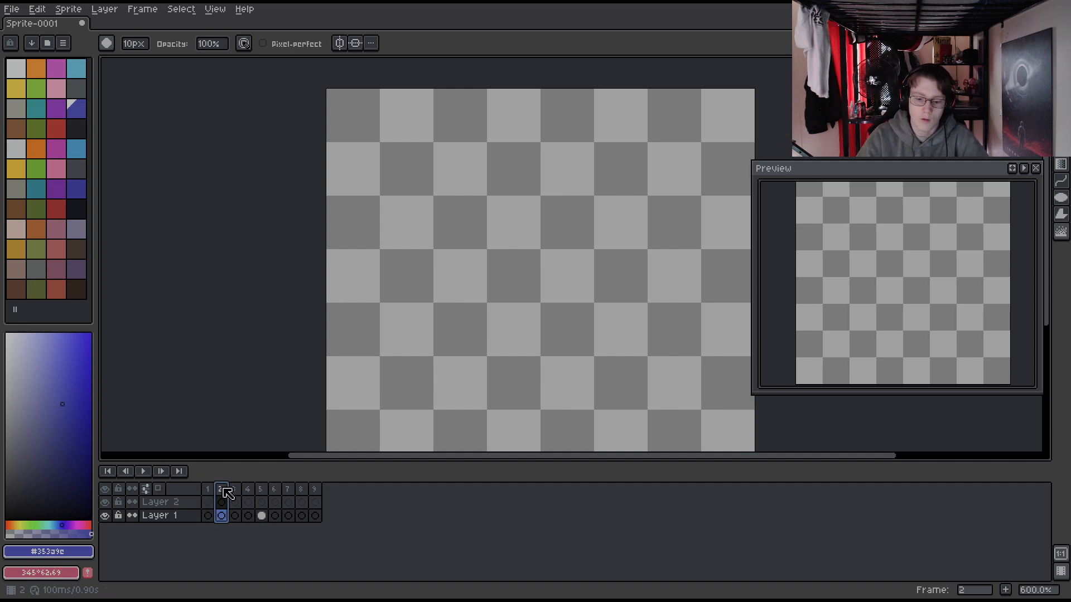
key(alt+c)
key(alt+c)
key(alt+c)
key(alt+c)
key(alt+c)
key(alt+c)
key(alt+c)
key(alt+c)
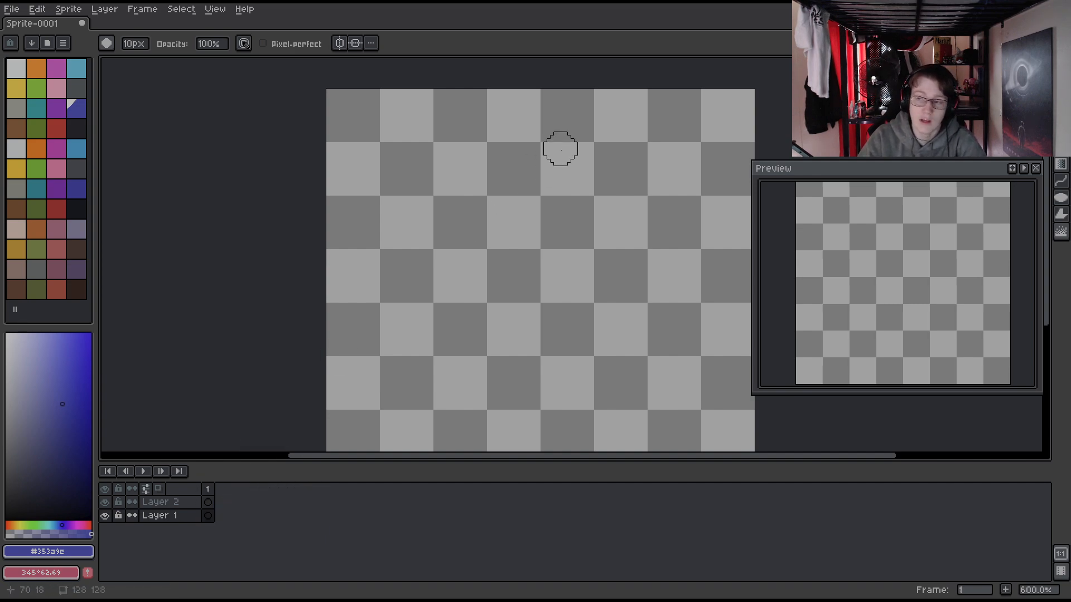